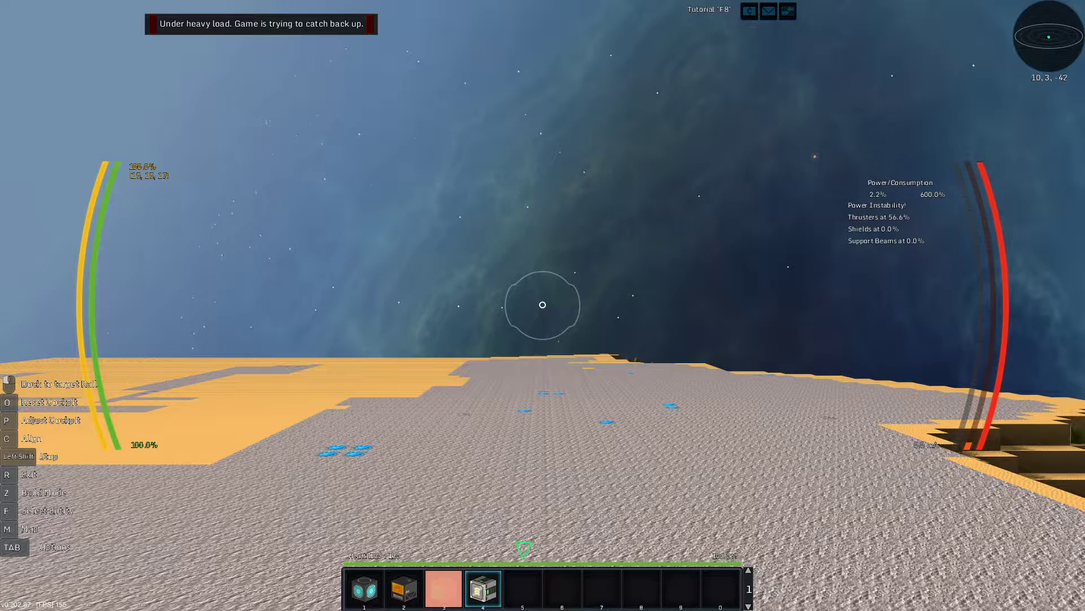
- Leave the ship and check the cargo inventory of stone fragments and other materials
{"action": "key", "text": "r"}
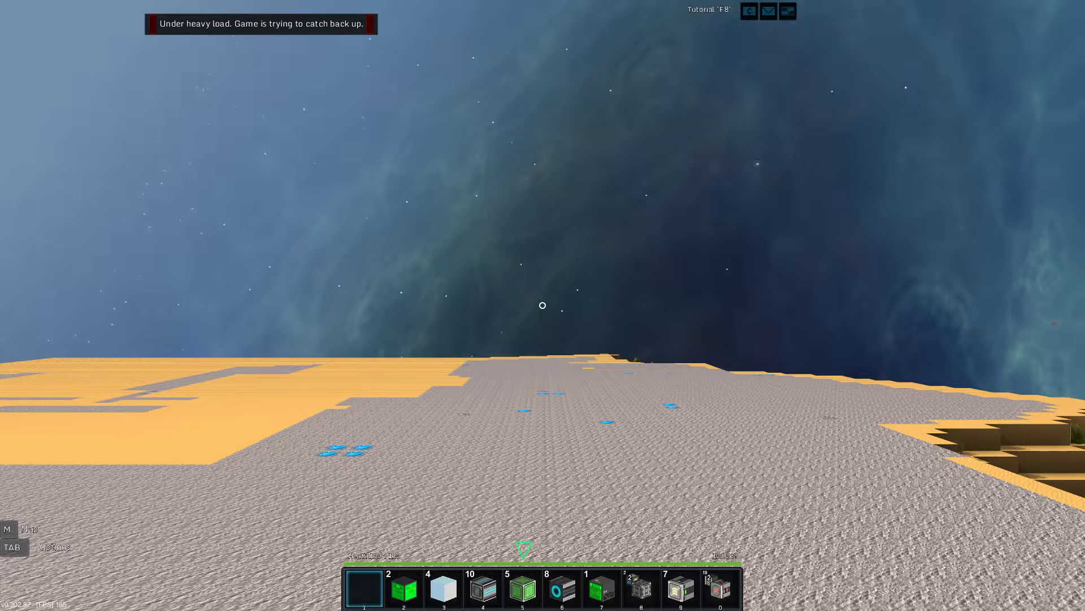
{"action": "key", "text": "Escape"}
{"action": "key", "text": "Escape"}
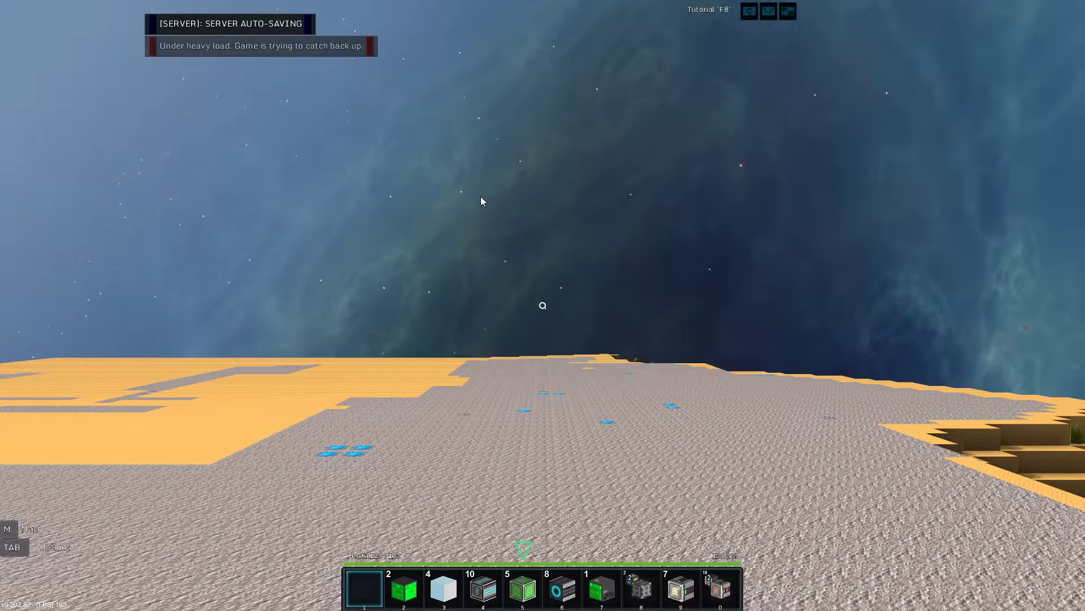
{"action": "key", "text": "i"}
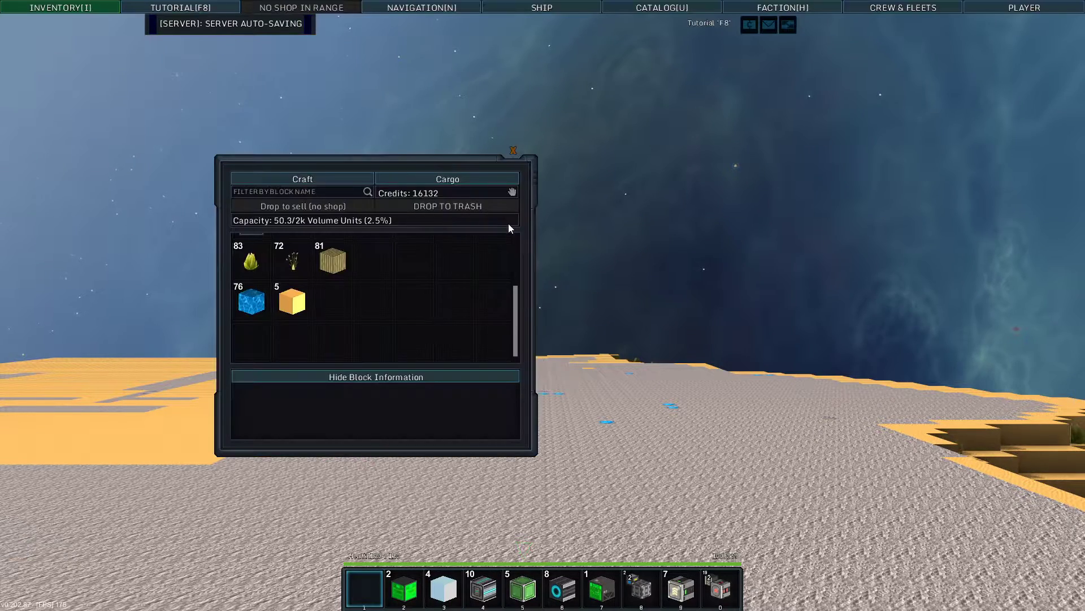
{"action": "scroll", "coordinate": [374, 287], "scroll_direction": "up", "scroll_amount": 3}
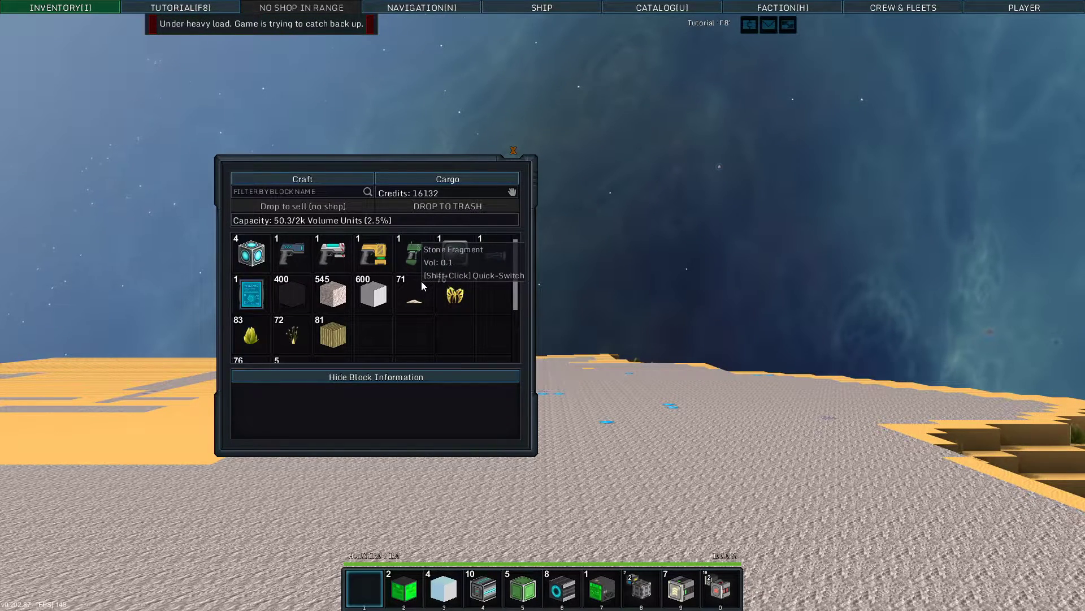
{"action": "key", "text": "i"}
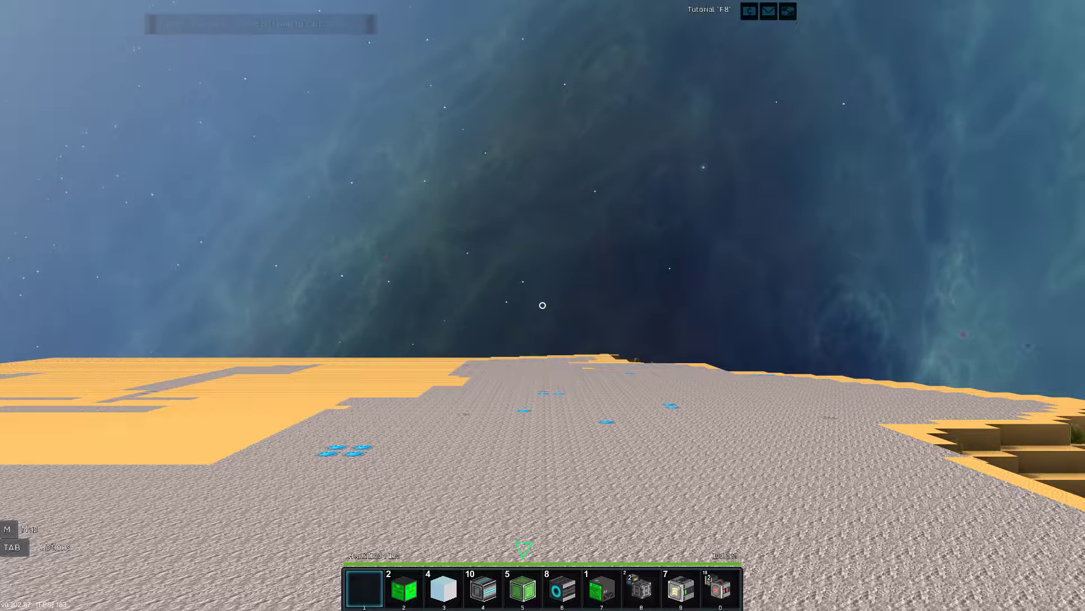
- Quit and relaunch the game, respawn beside the desert station, and dismiss Tutorials
{"action": "key", "text": "Escape"}
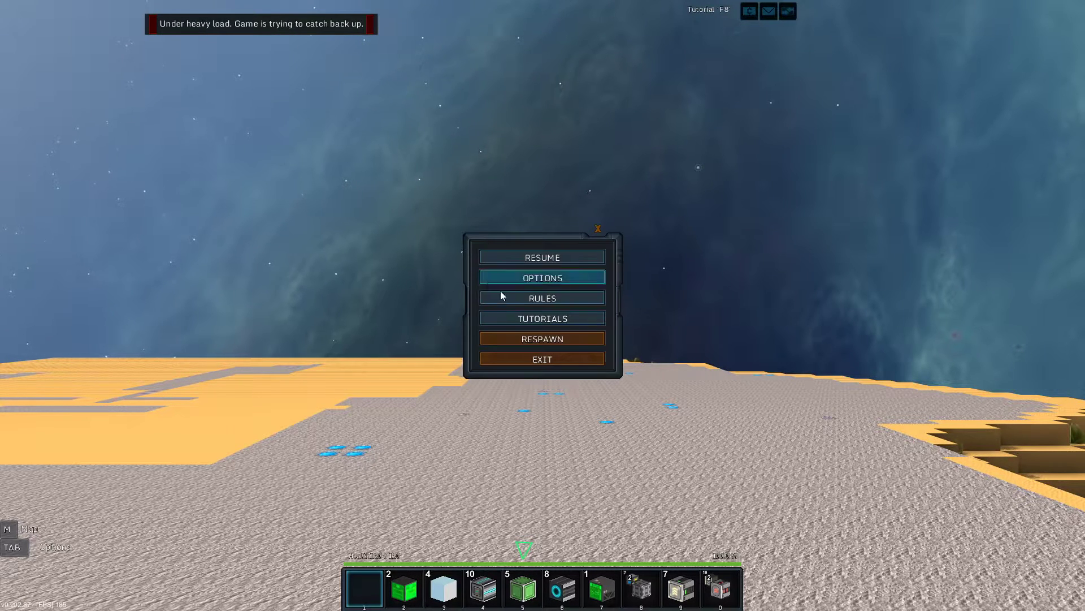
{"action": "left_click", "coordinate": [541, 358]}
{"action": "left_click", "coordinate": [464, 344]}
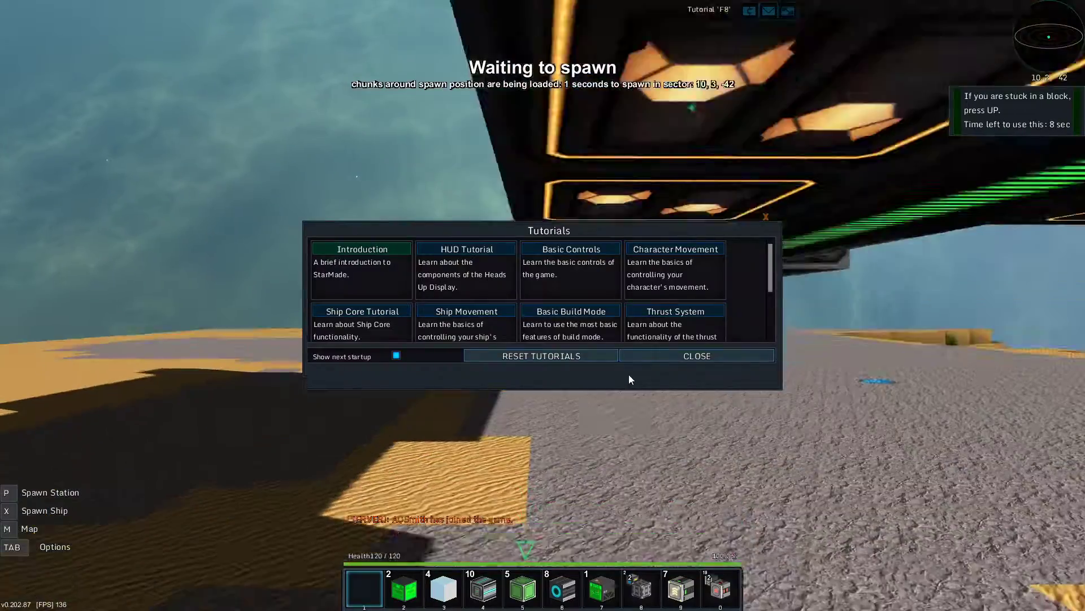
{"action": "left_click", "coordinate": [637, 356]}
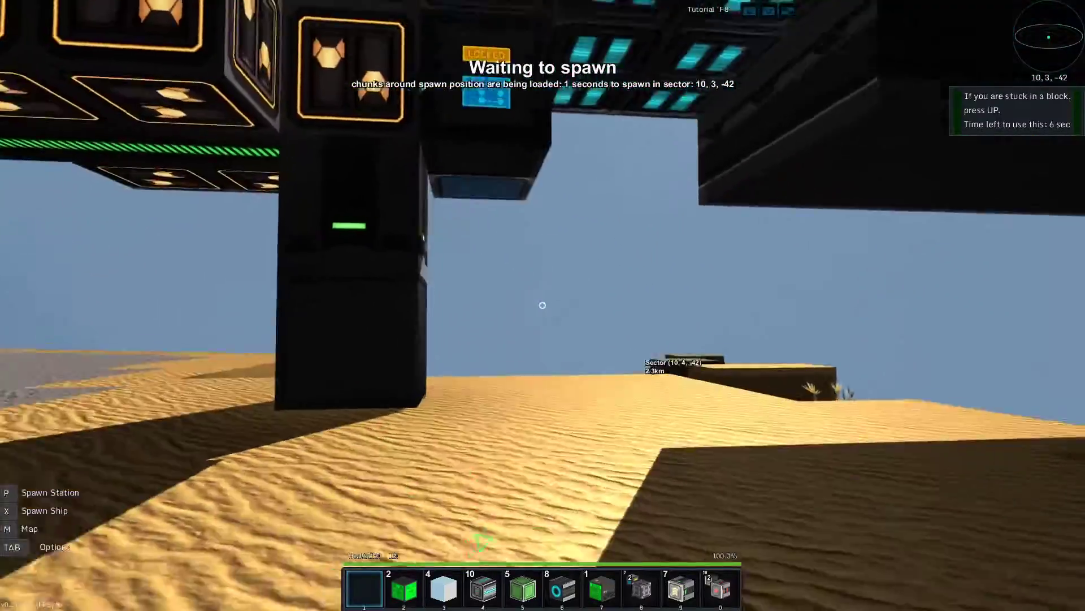
- Move the 24 yellow crystals and six ore stacks from the stash into cargo
{"action": "key", "text": "r"}
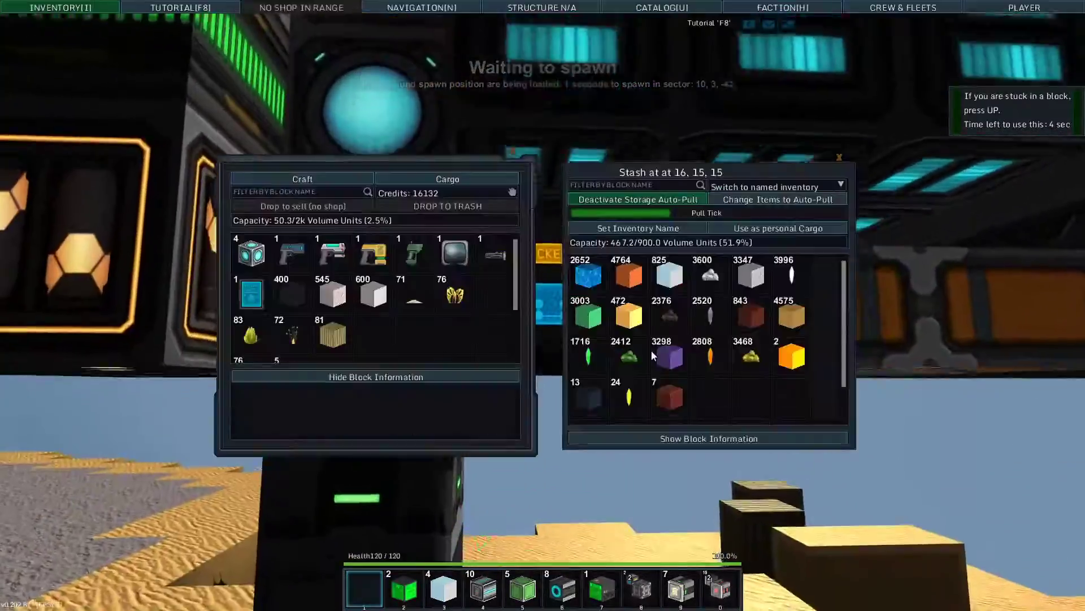
{"action": "double_click", "coordinate": [628, 397]}
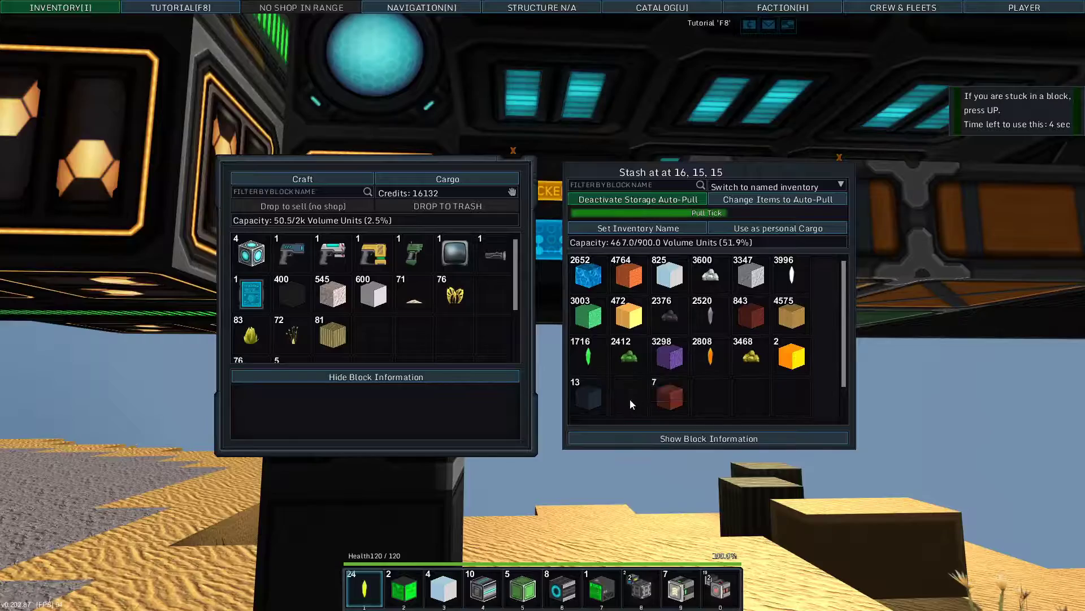
{"action": "double_click", "coordinate": [628, 357]}
{"action": "double_click", "coordinate": [588, 357]}
{"action": "double_click", "coordinate": [668, 315]}
{"action": "double_click", "coordinate": [709, 316]}
{"action": "double_click", "coordinate": [710, 275]}
{"action": "double_click", "coordinate": [710, 356]}
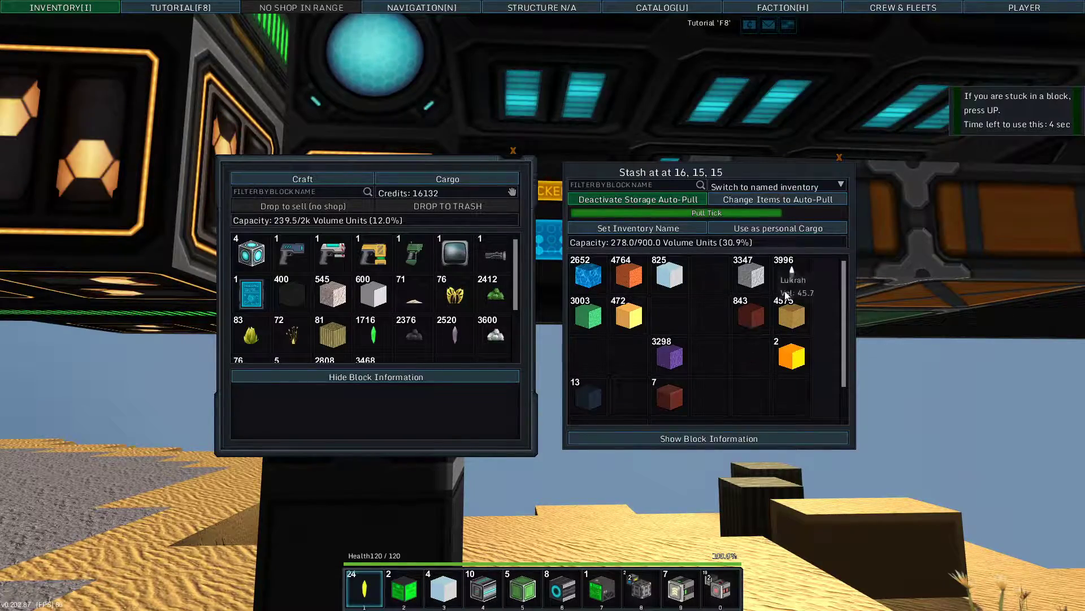
{"action": "key", "text": "Escape"}
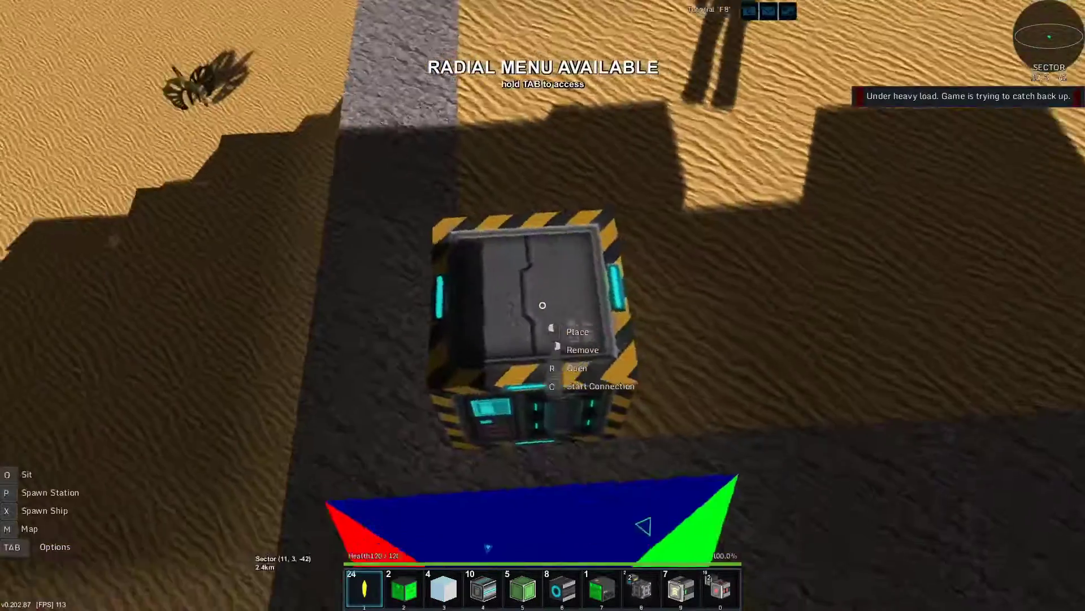
- Load five ore stacks, including the 3600 and 2412 green stacks, into the Capsule Refinery
{"action": "key", "text": "r"}
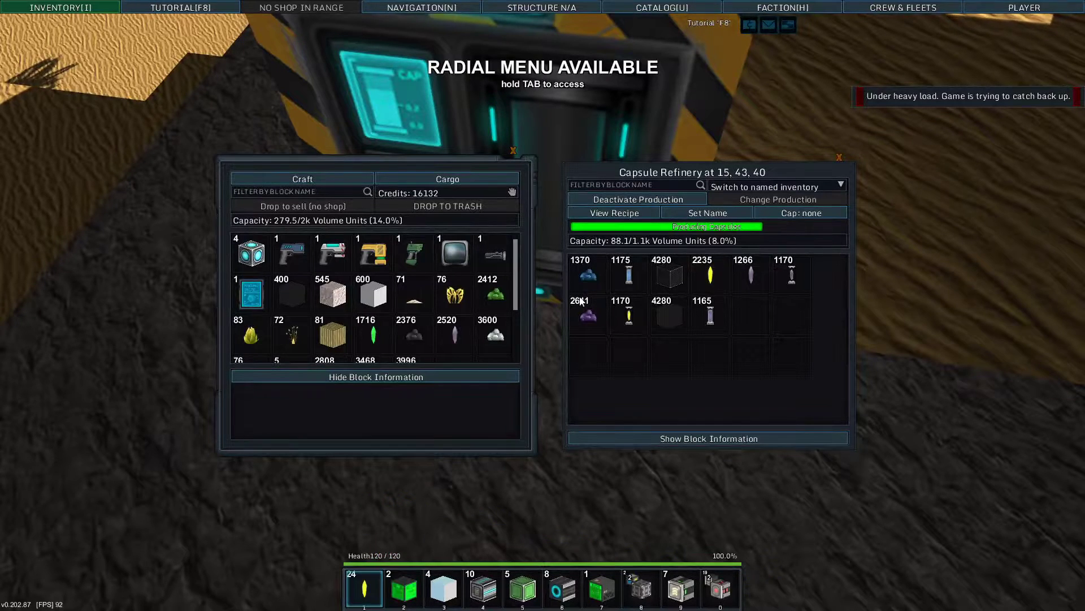
{"action": "scroll", "coordinate": [495, 276], "scroll_direction": "down", "scroll_amount": 1}
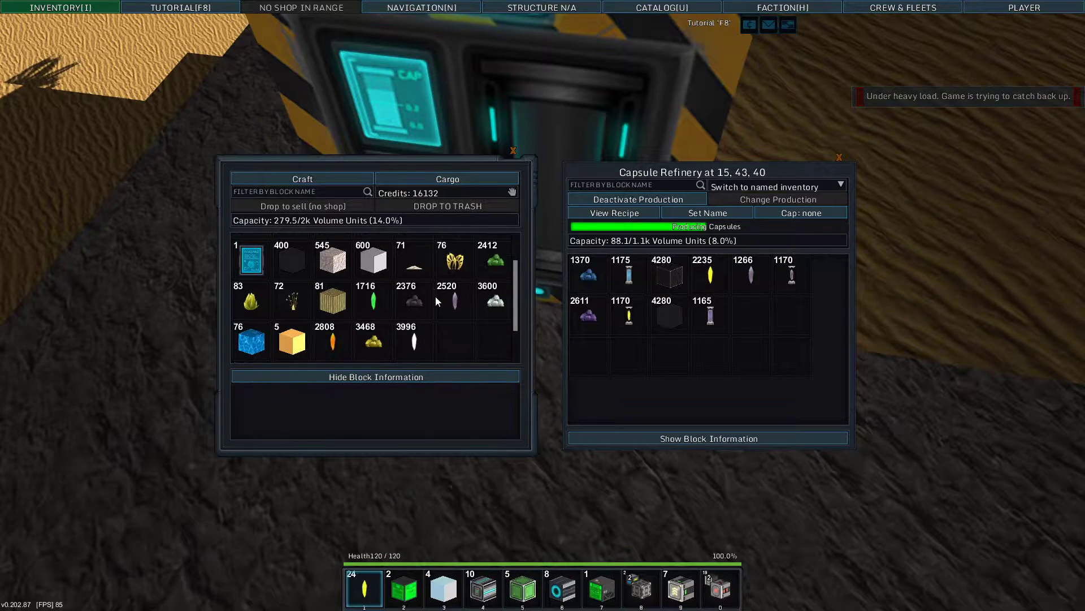
{"action": "left_click", "coordinate": [374, 299], "text": "shift"}
{"action": "left_click", "coordinate": [414, 298], "text": "shift"}
{"action": "left_click", "coordinate": [455, 298], "text": "shift"}
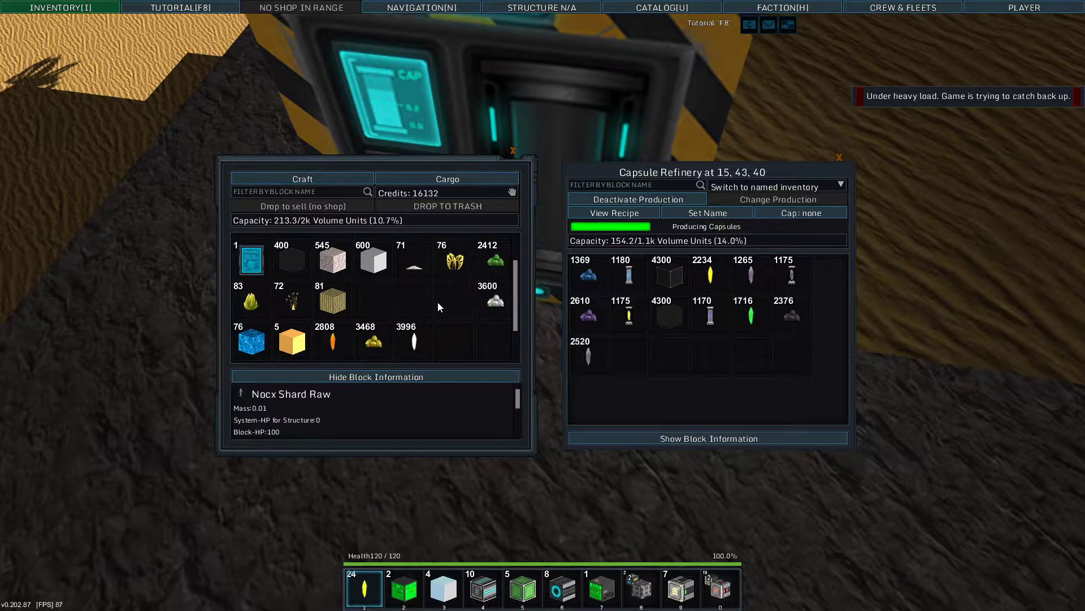
{"action": "left_click", "coordinate": [496, 299], "text": "shift"}
{"action": "left_click", "coordinate": [495, 260], "text": "shift"}
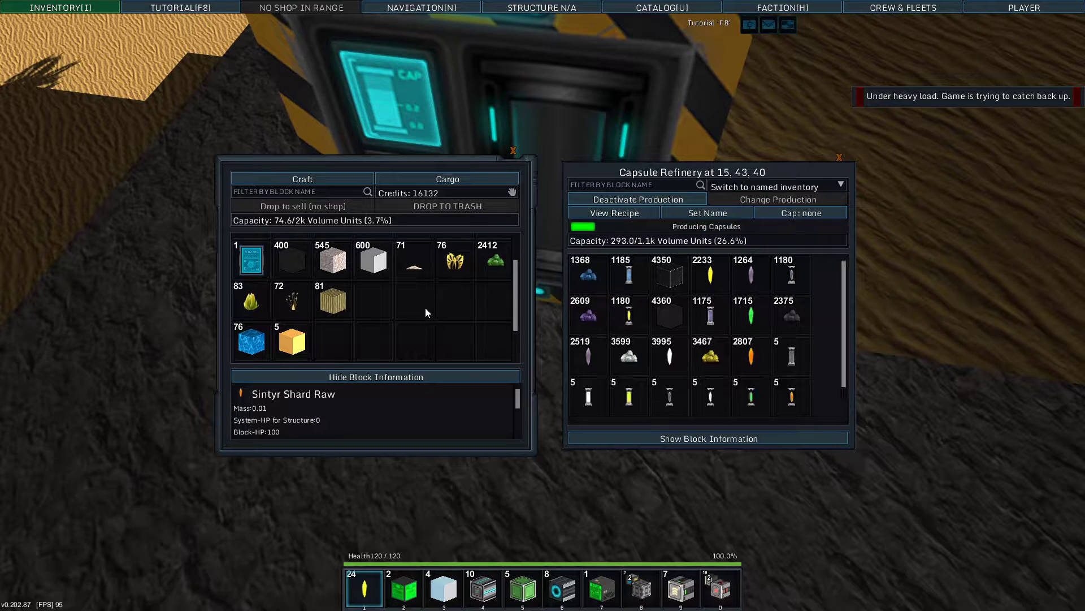
{"action": "scroll", "coordinate": [484, 292], "scroll_direction": "up", "scroll_amount": 1}
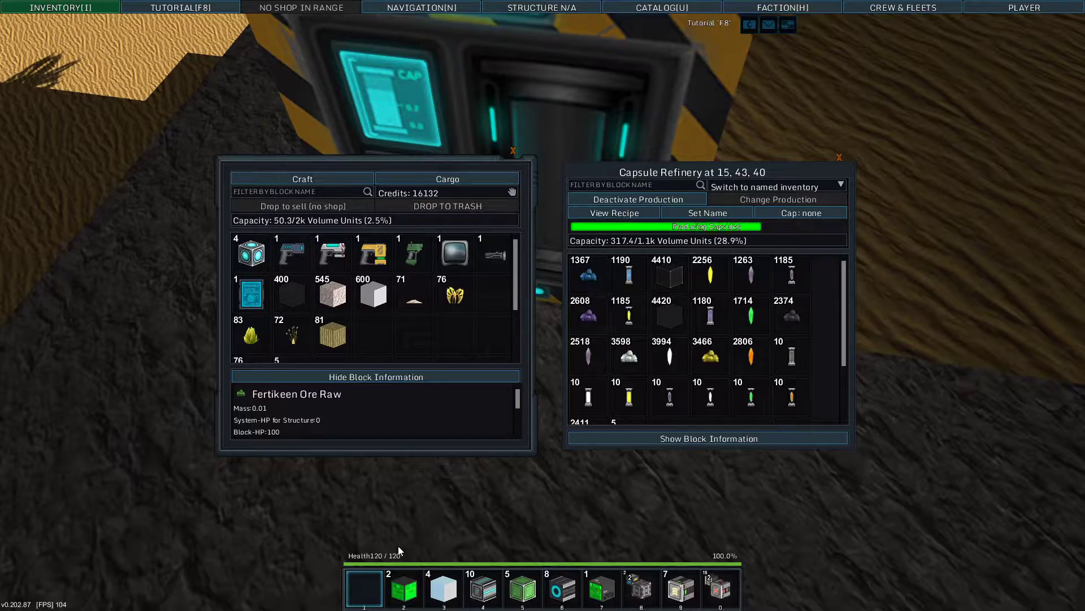
{"action": "key", "text": "i"}
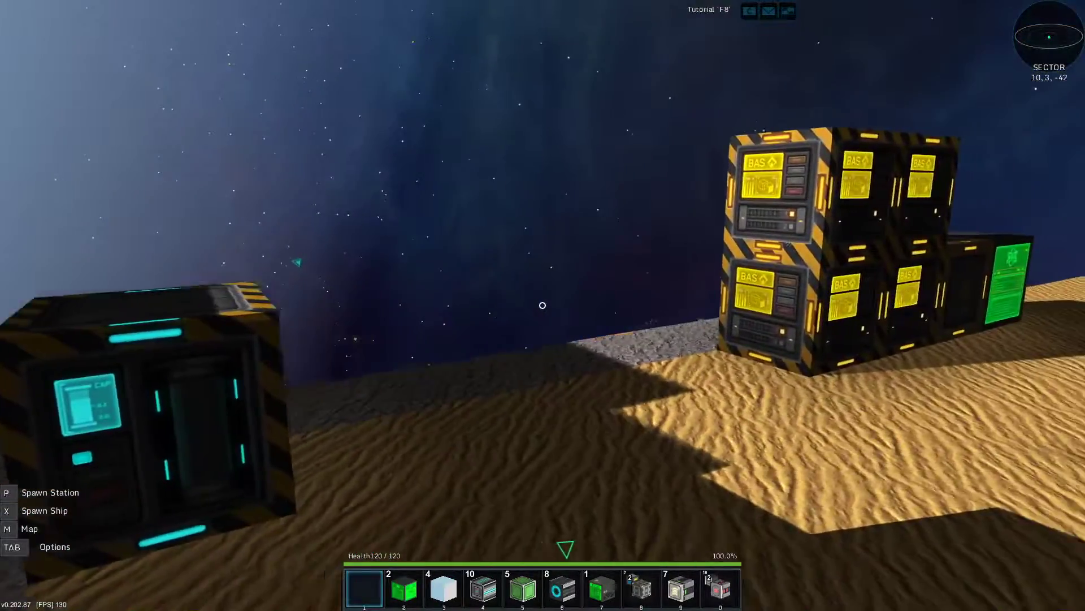
- Glance into a Basic Factory's inventory and close it again
{"action": "key", "text": "r"}
{"action": "key", "text": "Escape"}
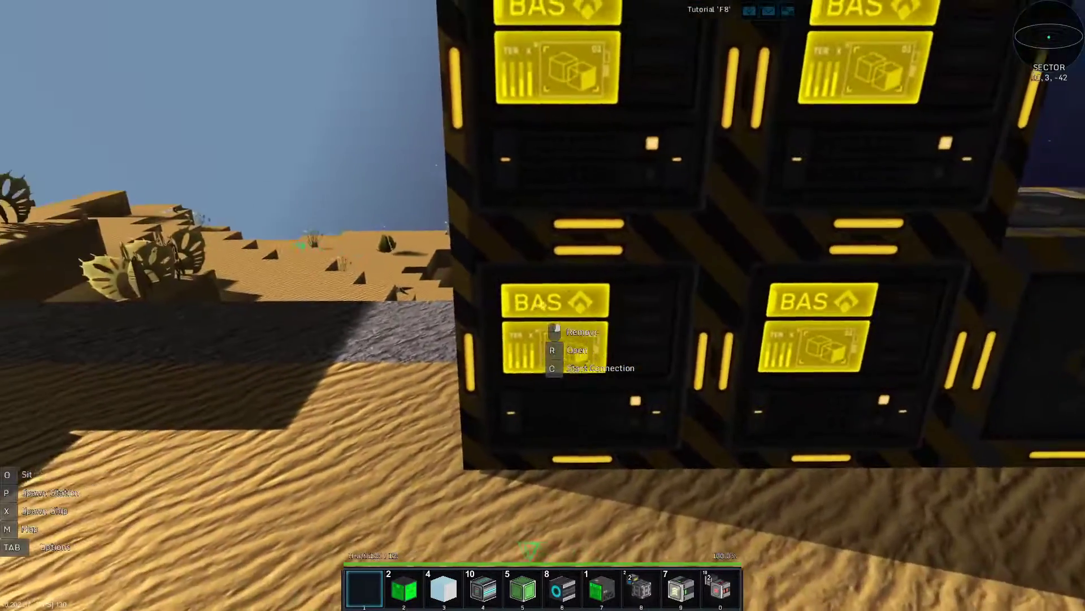
{"action": "key", "text": "r"}
{"action": "key", "text": "Escape"}
- Select the factory blocks, connect them to the Capsule Refinery, and open a Basic Factory
{"action": "key", "text": "c"}
{"action": "key", "text": "c"}
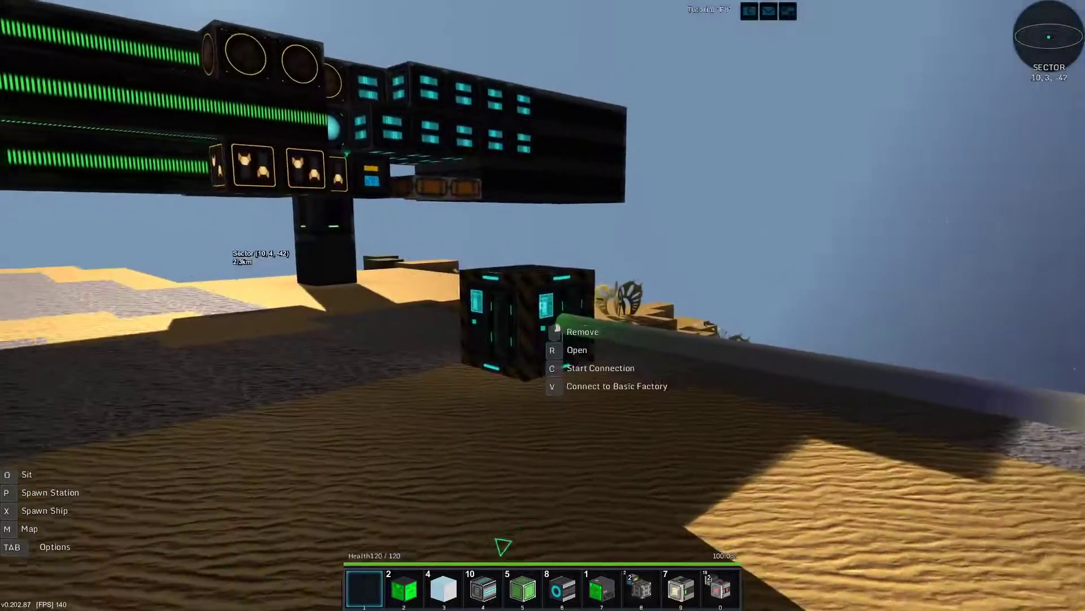
{"action": "key", "text": "c"}
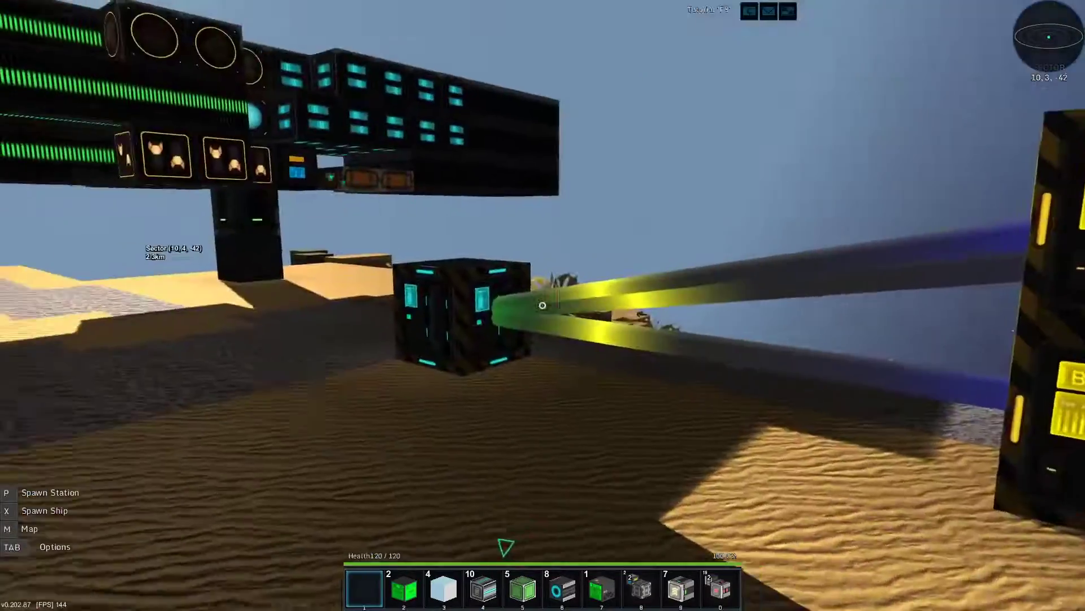
{"action": "key", "text": "c"}
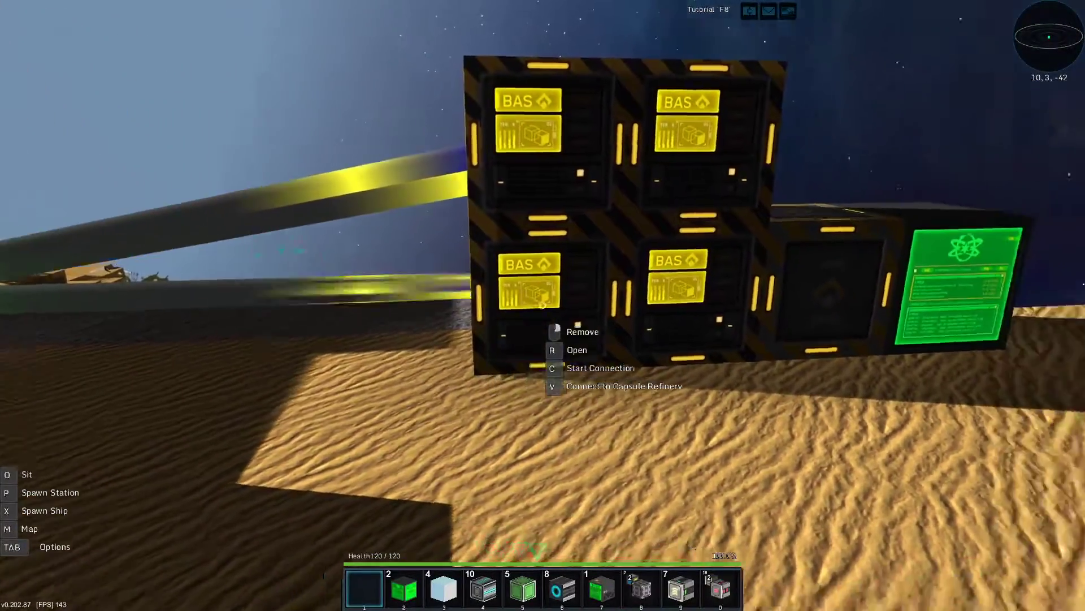
{"action": "key", "text": "c"}
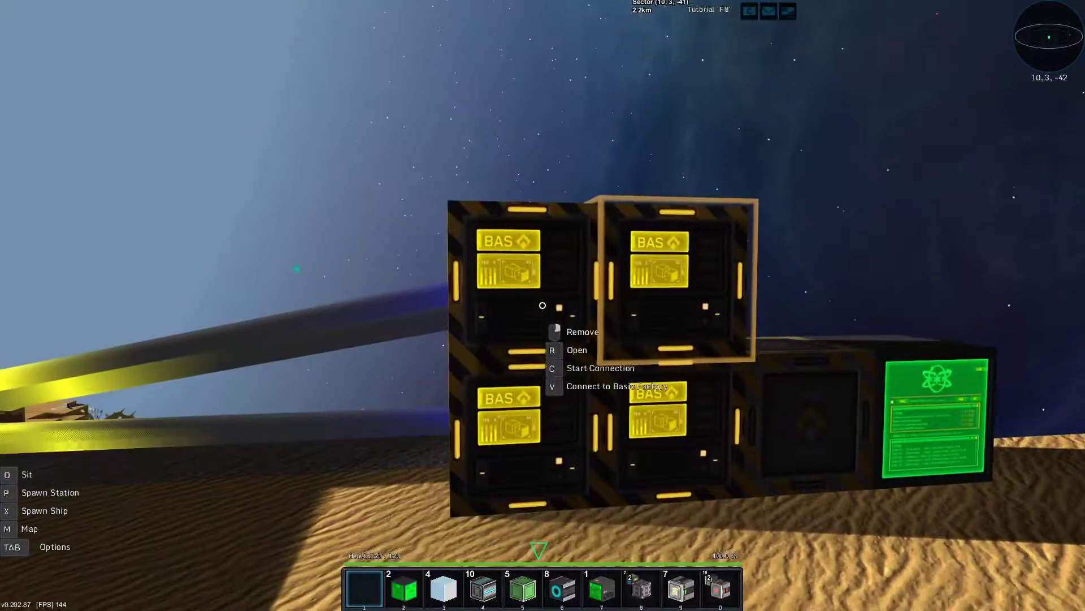
{"action": "key", "text": "r"}
- Change the Basic Factory's production recipe to Standard Factory
{"action": "left_click", "coordinate": [754, 199]}
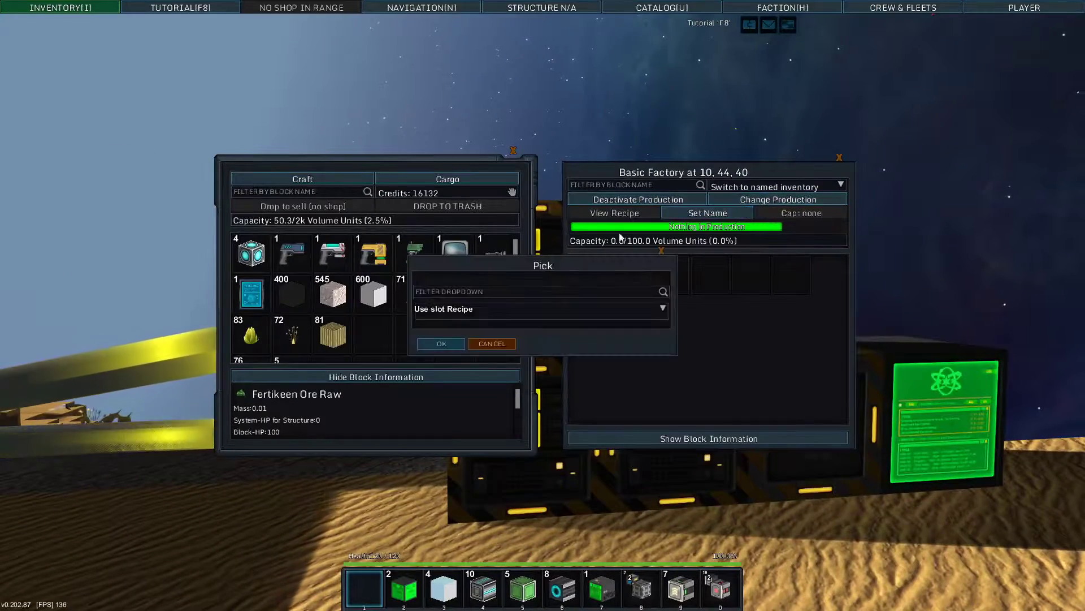
{"action": "type", "text": "stand"}
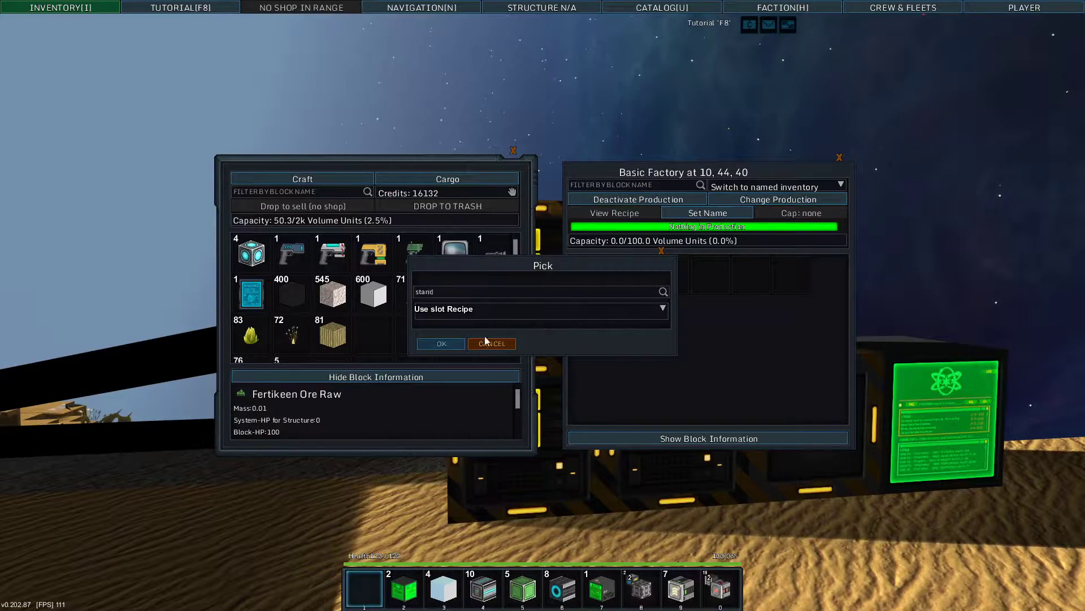
{"action": "left_click", "coordinate": [483, 309]}
{"action": "left_click", "coordinate": [441, 347]}
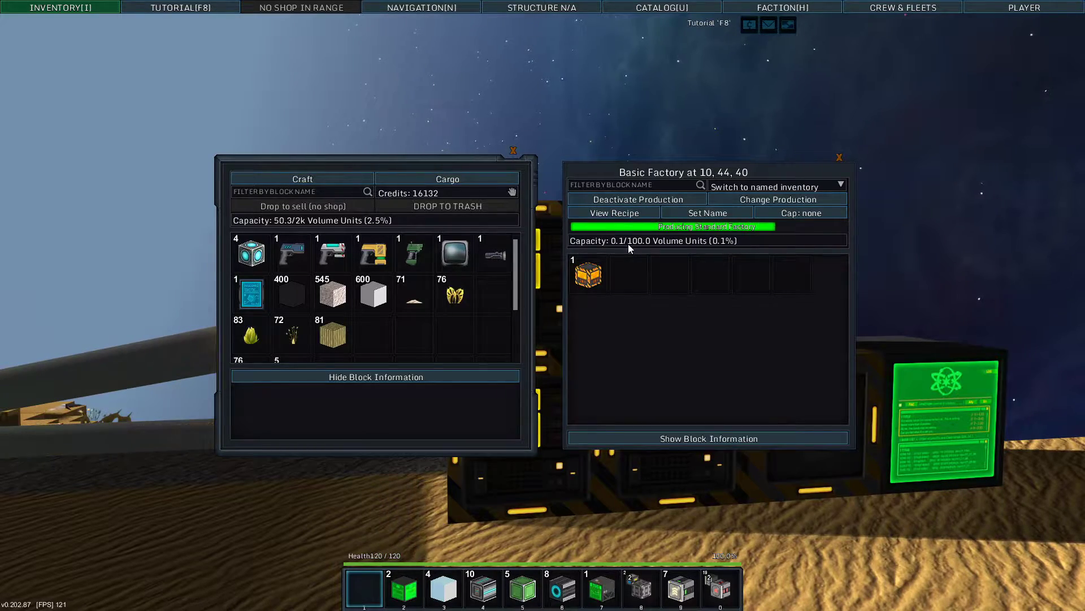
{"action": "key", "text": "Escape"}
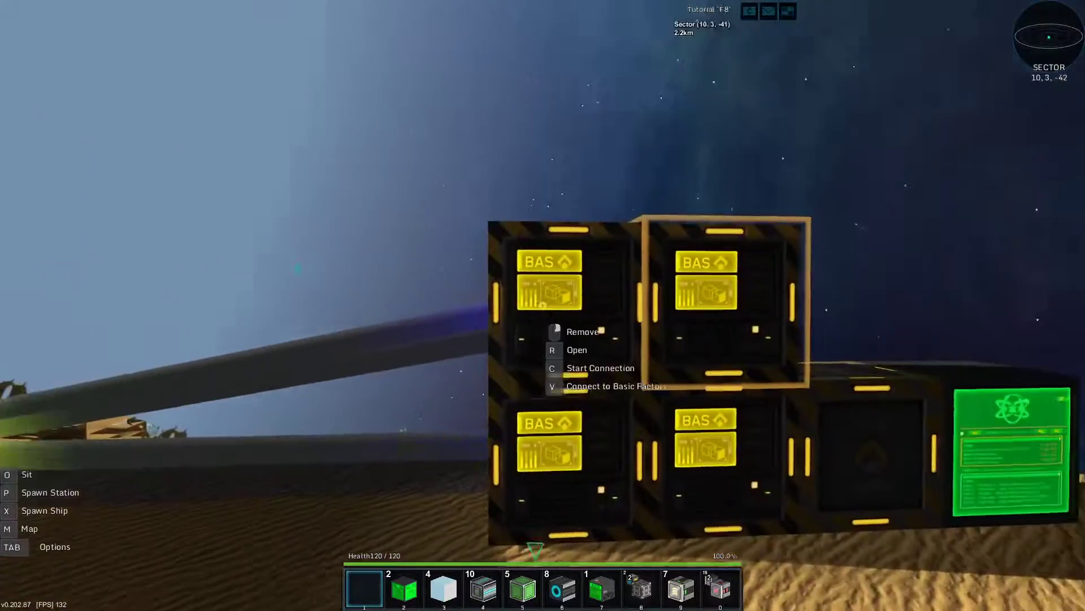
- Take the produced Standard Factory blocks into inventory and check the refinery's ores
{"action": "key", "text": "r"}
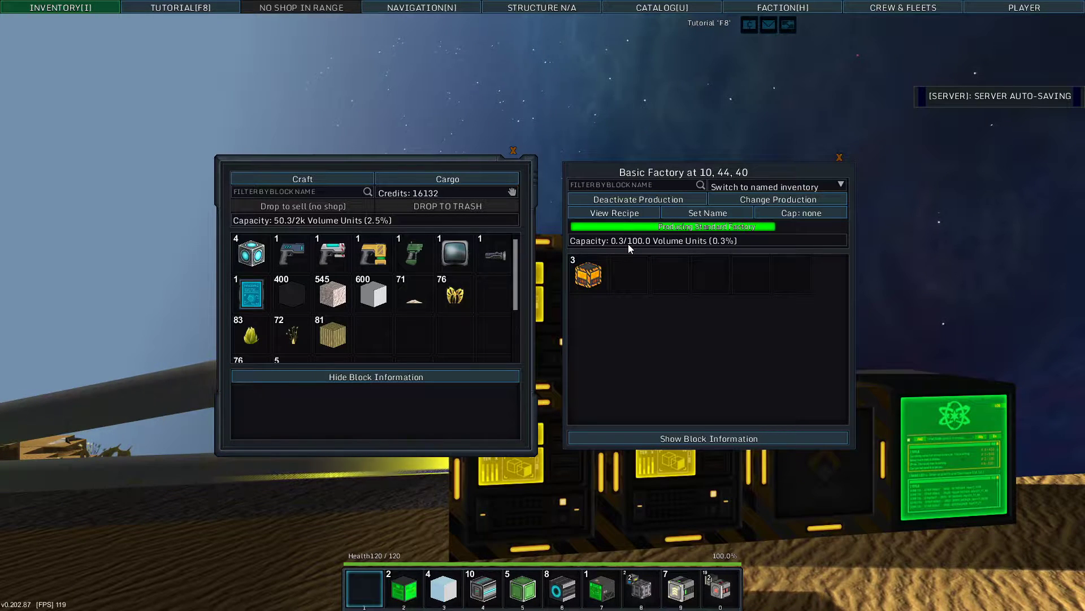
{"action": "left_click_drag", "start_coordinate": [589, 273], "coordinate": [503, 290]}
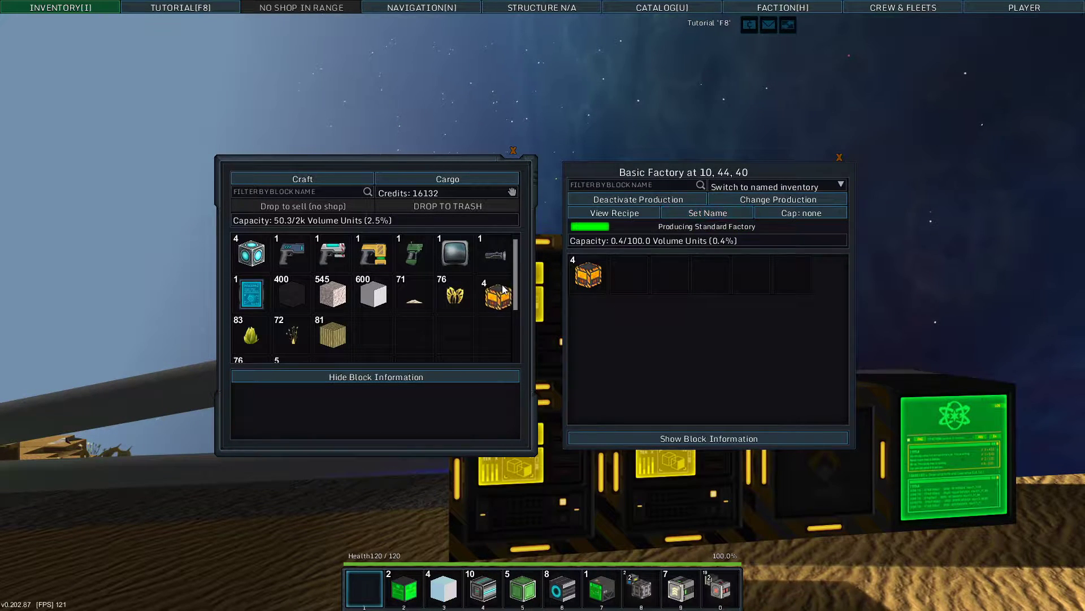
{"action": "key", "text": "Escape"}
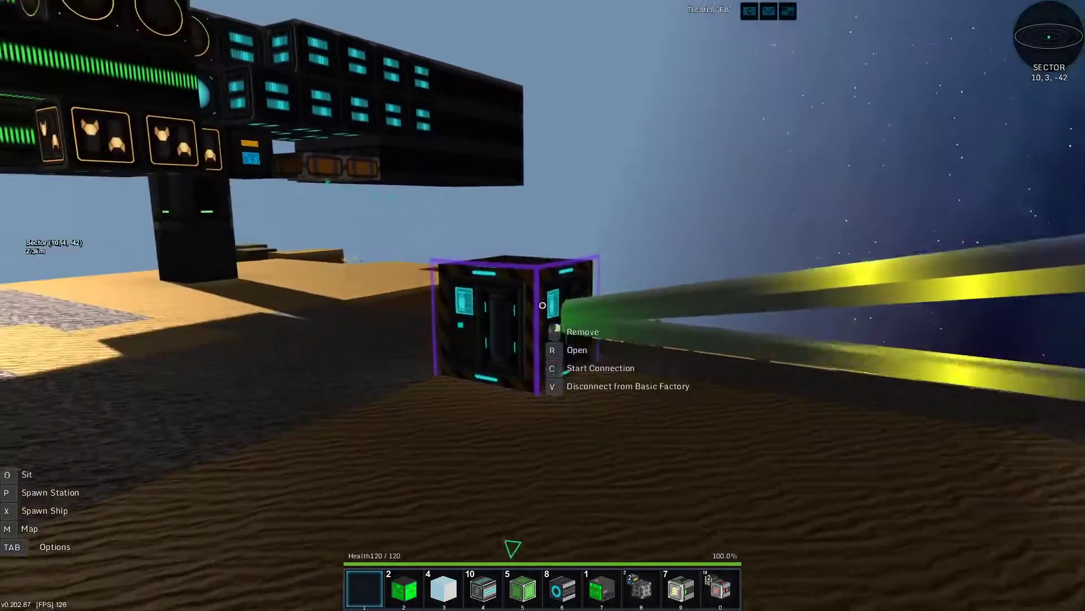
{"action": "key", "text": "r"}
{"action": "key", "text": "Escape"}
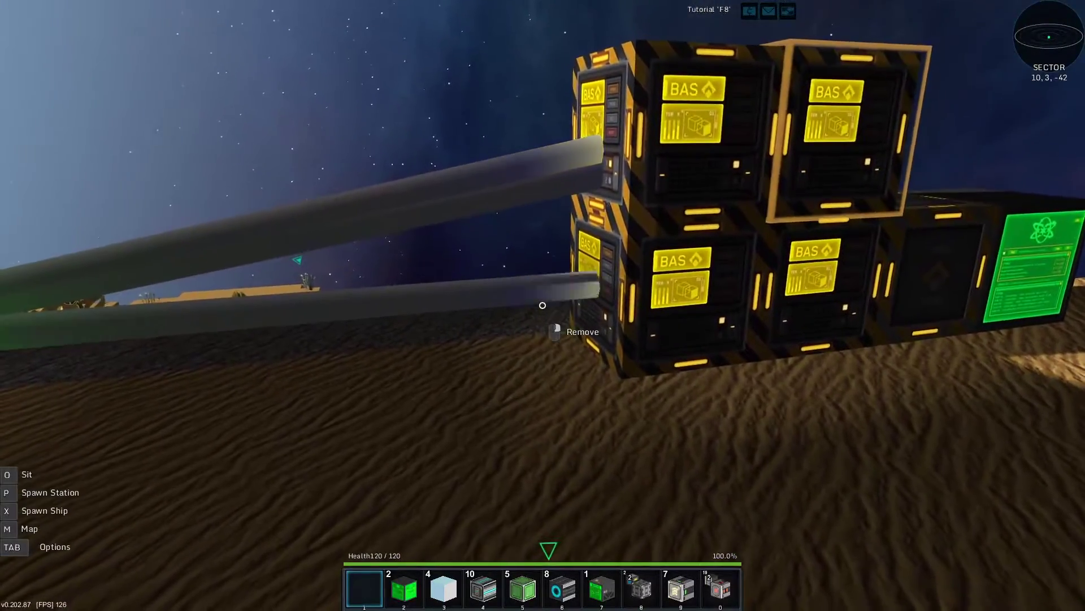
- Put the Standard Factory stack on hotbar slot 1 and check the Basic Factory panel
{"action": "key", "text": "i"}
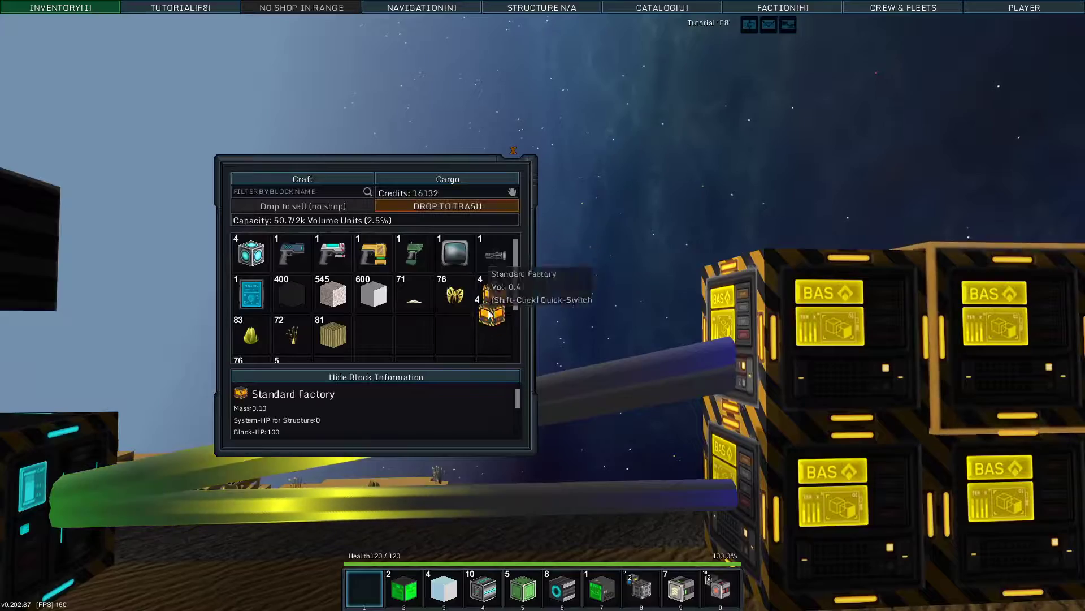
{"action": "left_click_drag", "start_coordinate": [496, 293], "coordinate": [366, 590]}
{"action": "key", "text": "Escape"}
{"action": "key", "text": "r"}
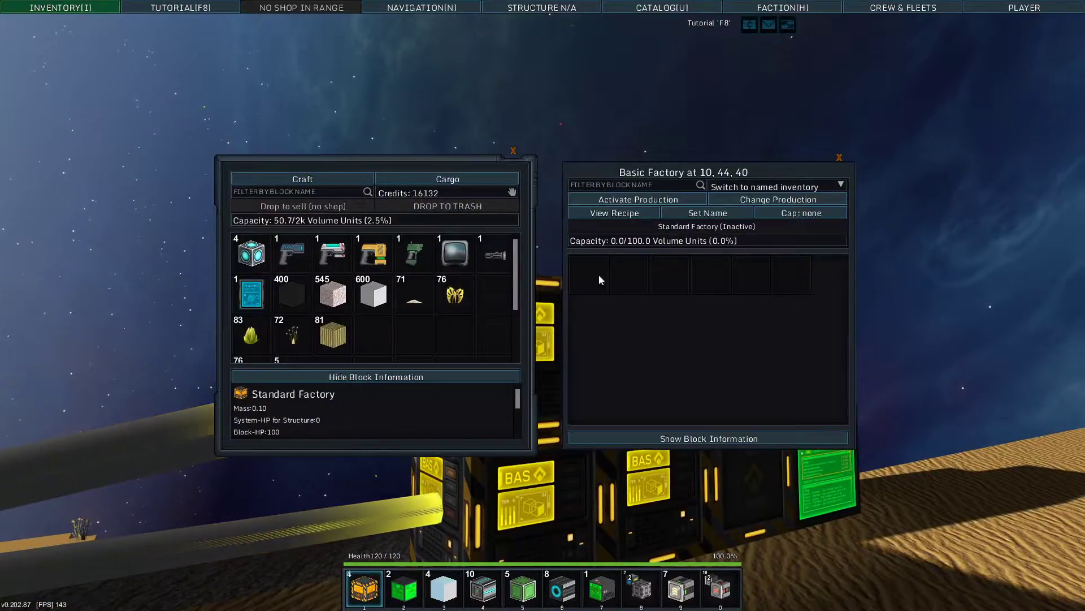
{"action": "key", "text": "Escape"}
- Place Standard Factories on the factory row and check the new factory and refinery panels
{"action": "left_click", "coordinate": [543, 305]}
{"action": "left_click", "coordinate": [543, 304]}
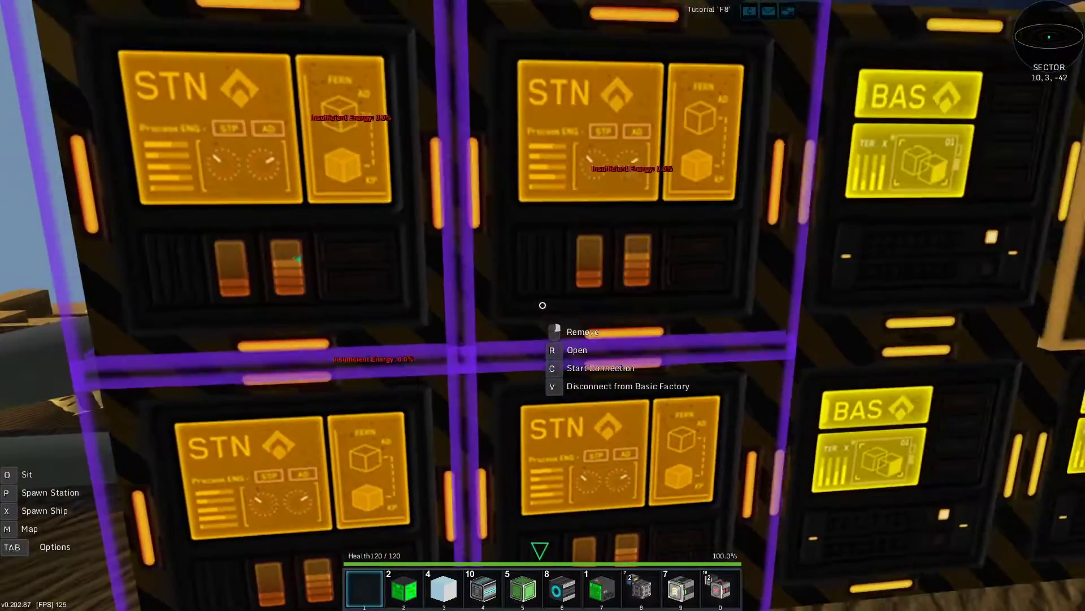
{"action": "key", "text": "s"}
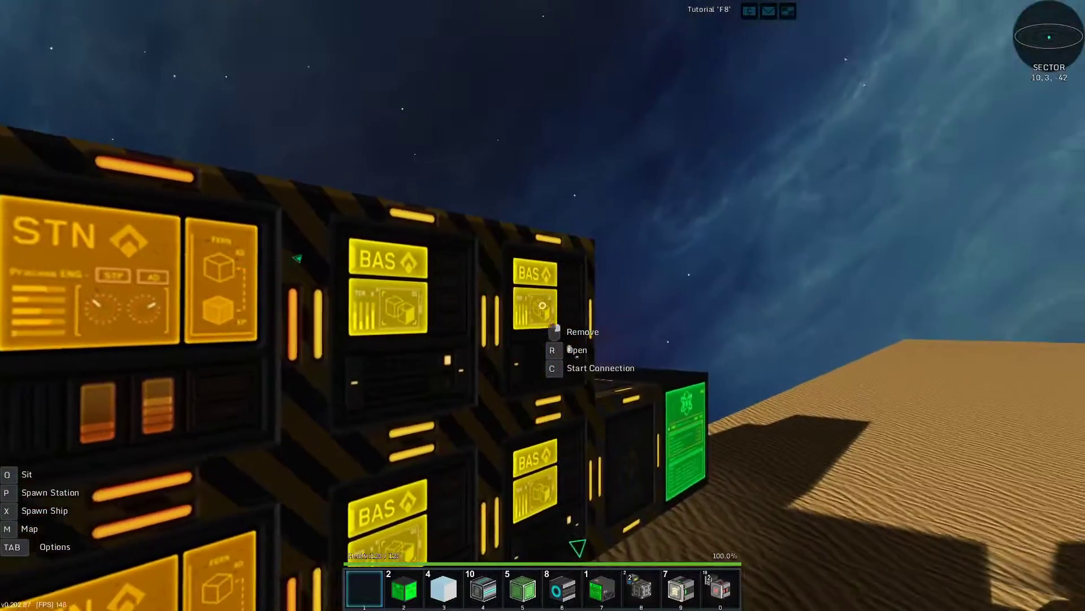
{"action": "key", "text": "r"}
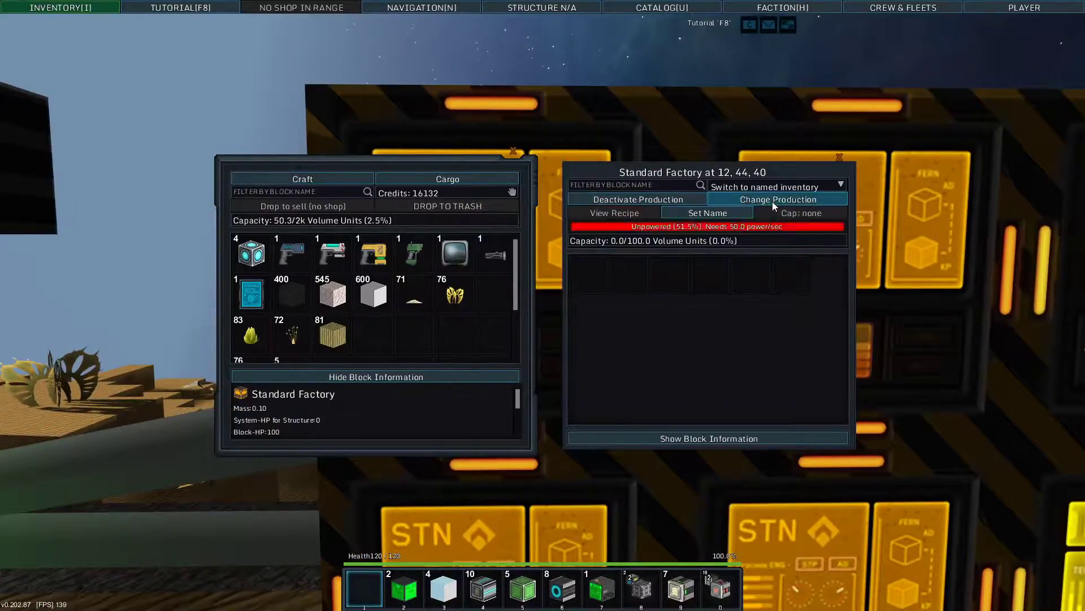
{"action": "key", "text": "Escape"}
{"action": "key", "text": "r"}
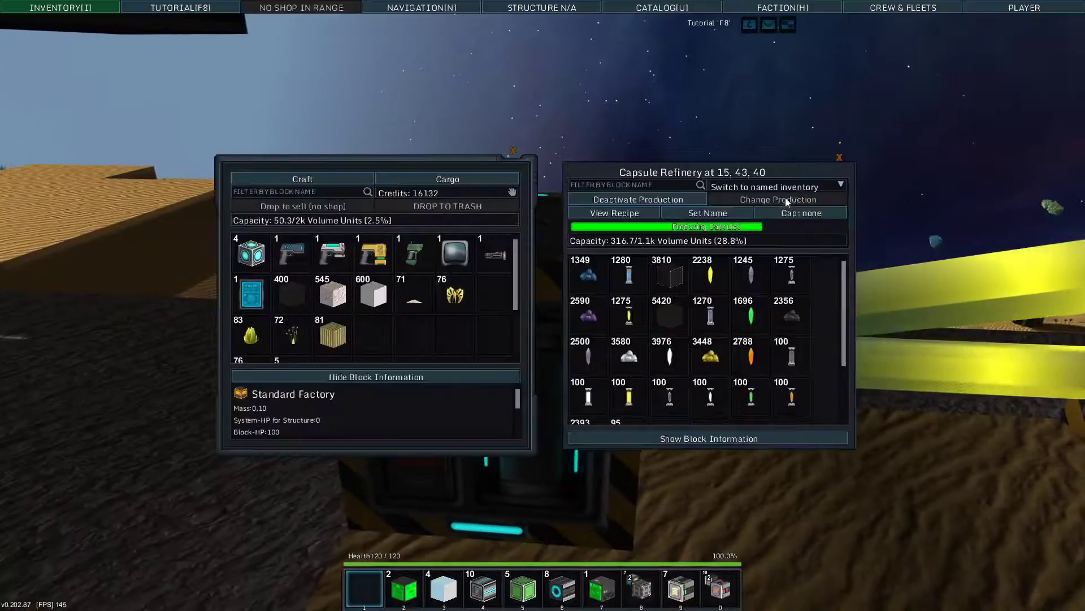
{"action": "key", "text": "Escape"}
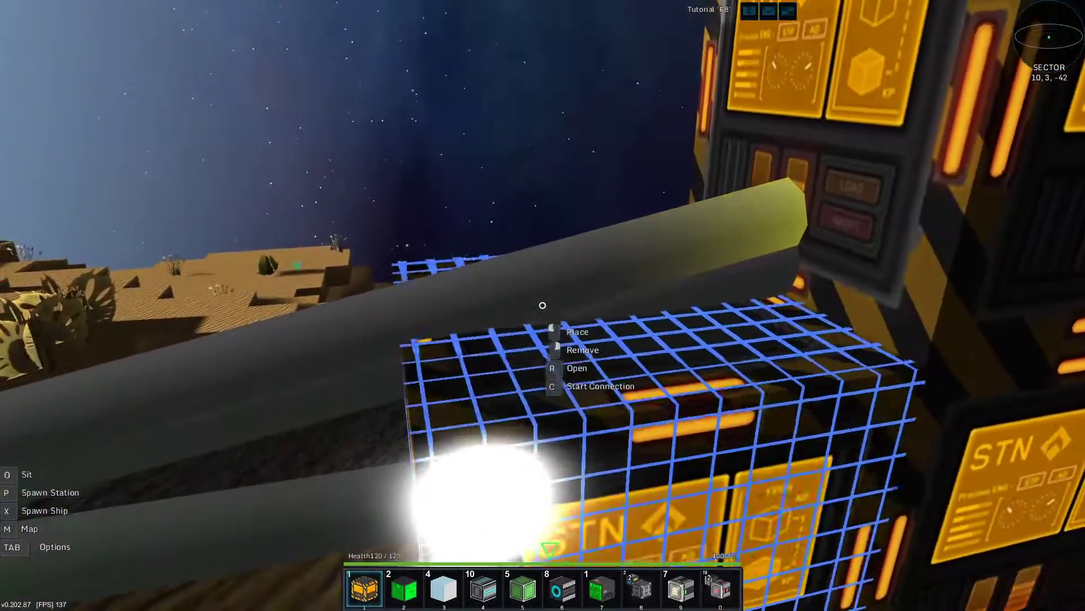
- Set a Basic Factory to produce Reactor Power
{"action": "key", "text": "r"}
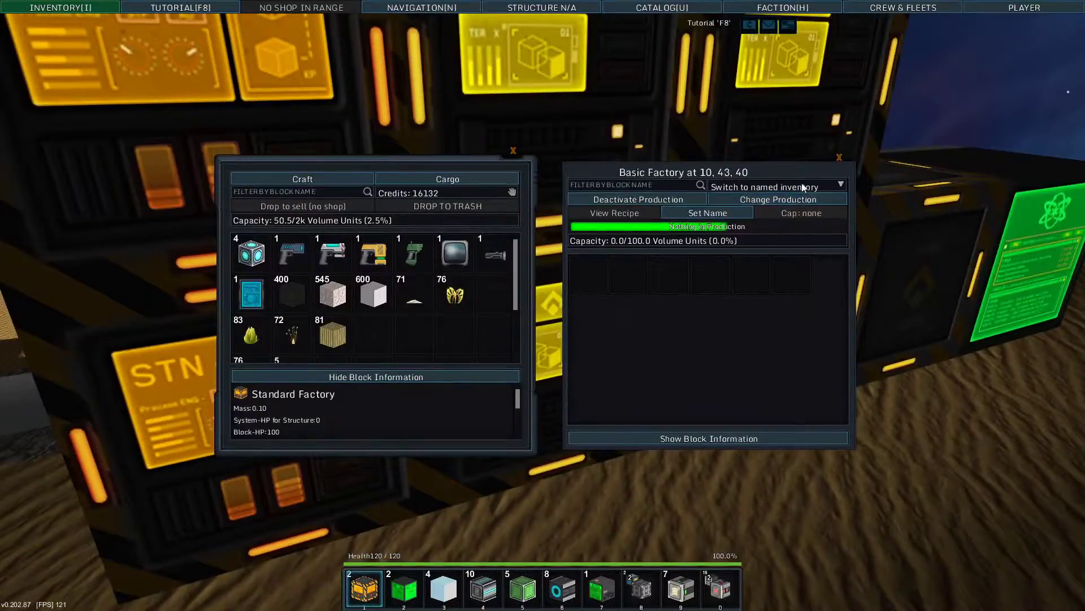
{"action": "left_click", "coordinate": [793, 200]}
{"action": "type", "text": "power"}
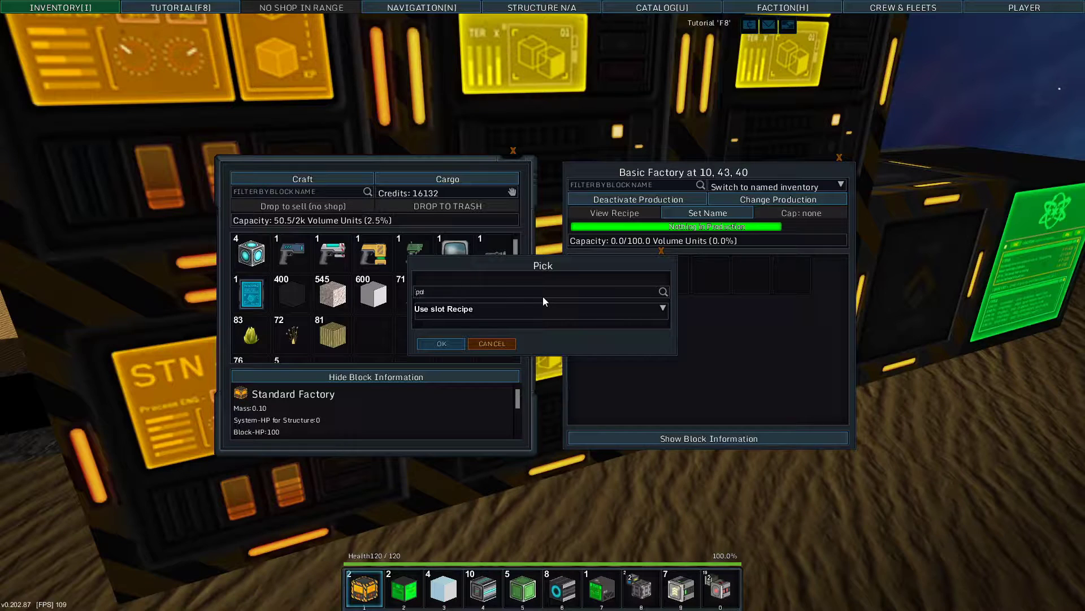
{"action": "left_click", "coordinate": [543, 309]}
{"action": "left_click", "coordinate": [462, 339]}
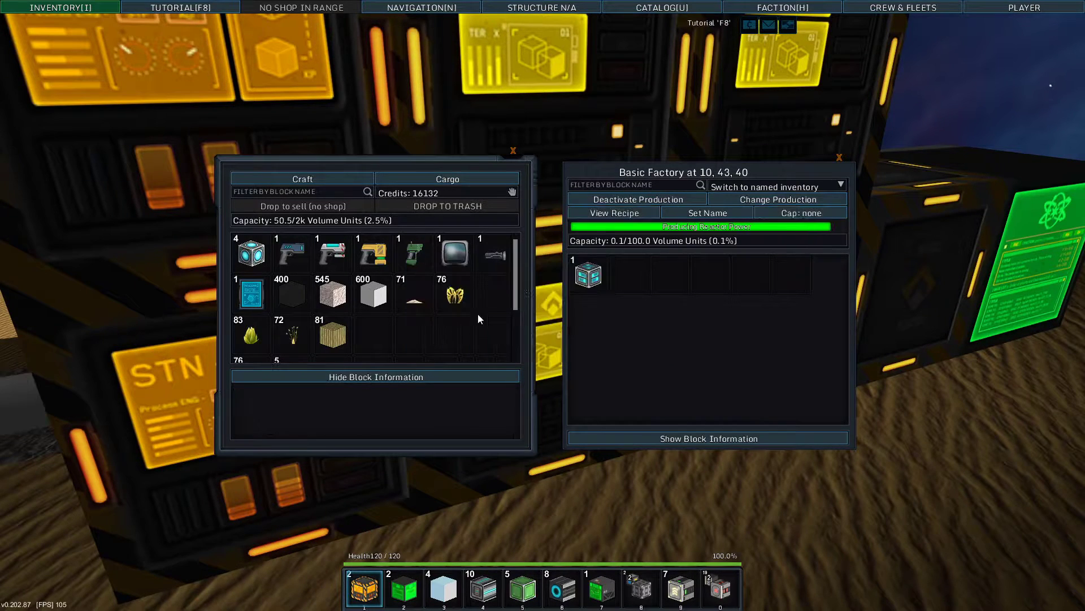
{"action": "key", "text": "Escape"}
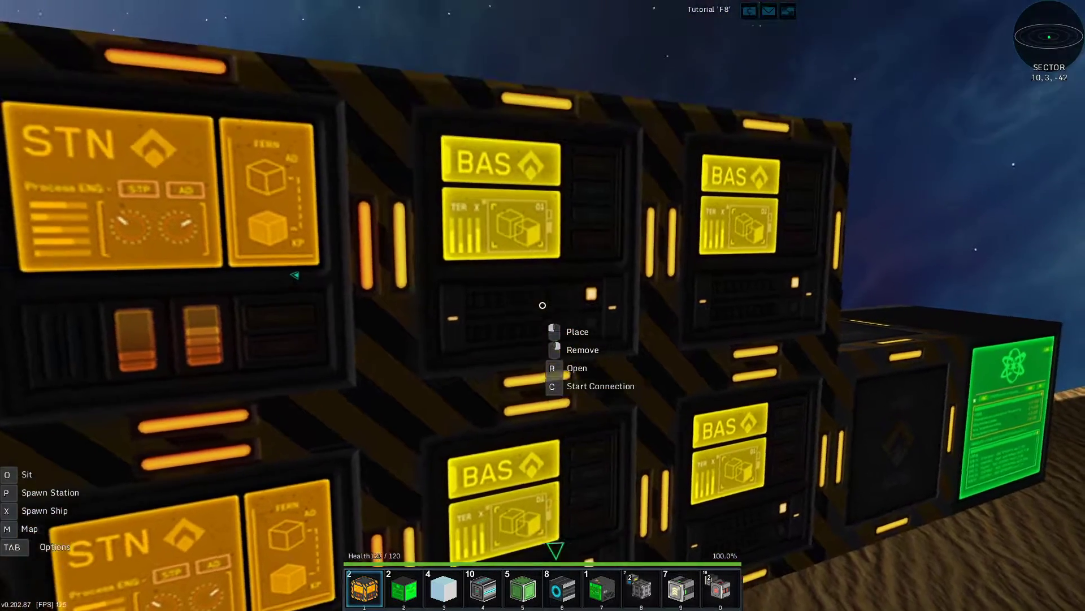
- Collect the 10 finished blocks from the neighbouring Basic Factory into cargo
{"action": "key", "text": "r"}
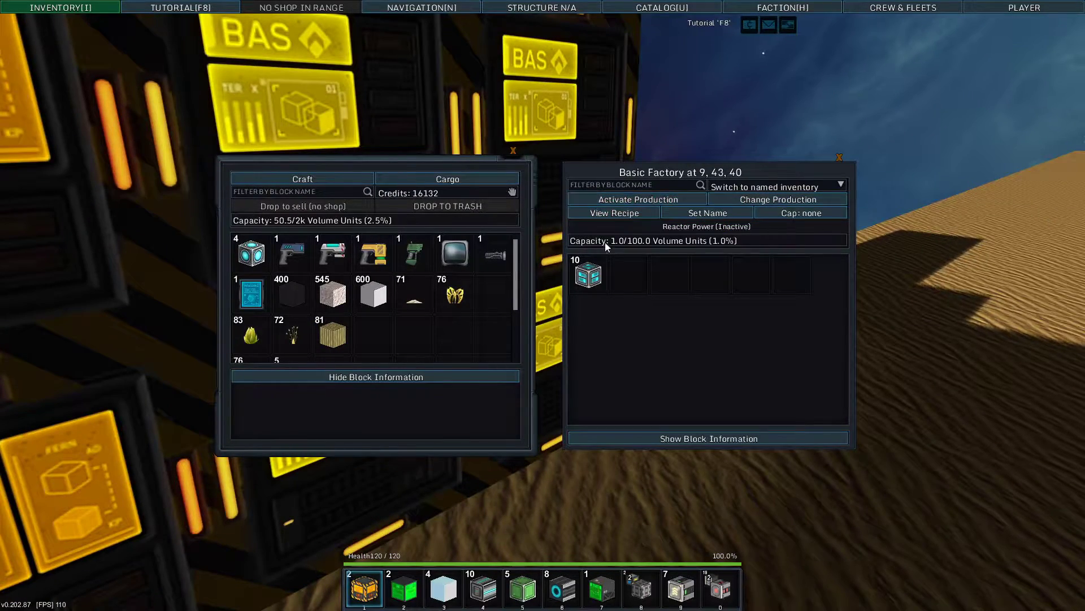
{"action": "left_click", "coordinate": [591, 266]}
{"action": "key", "text": "Escape"}
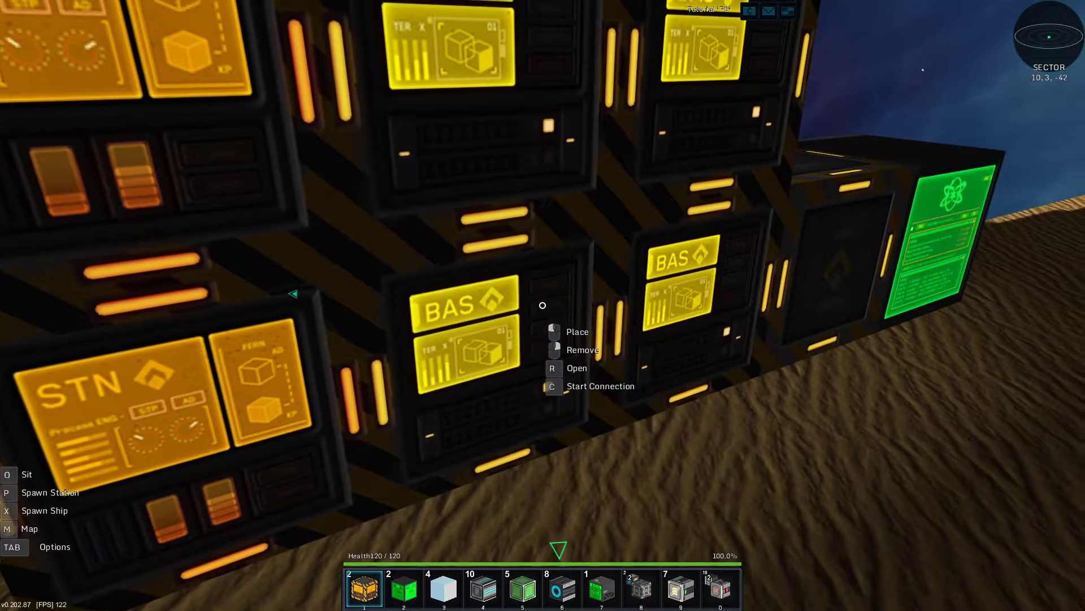
{"action": "key", "text": "r"}
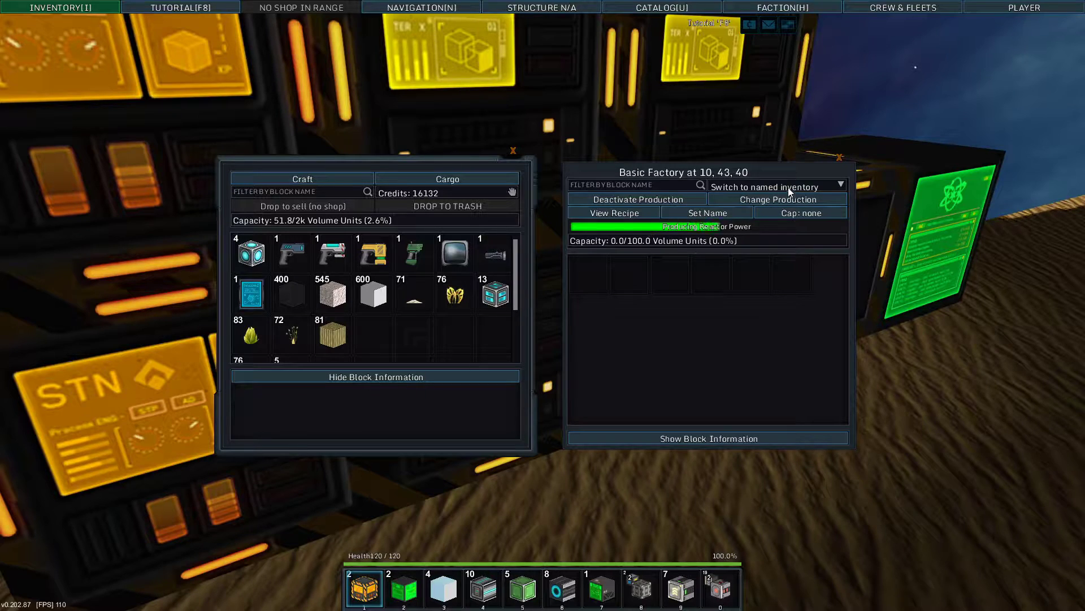
{"action": "key", "text": "Escape"}
{"action": "key", "text": "r"}
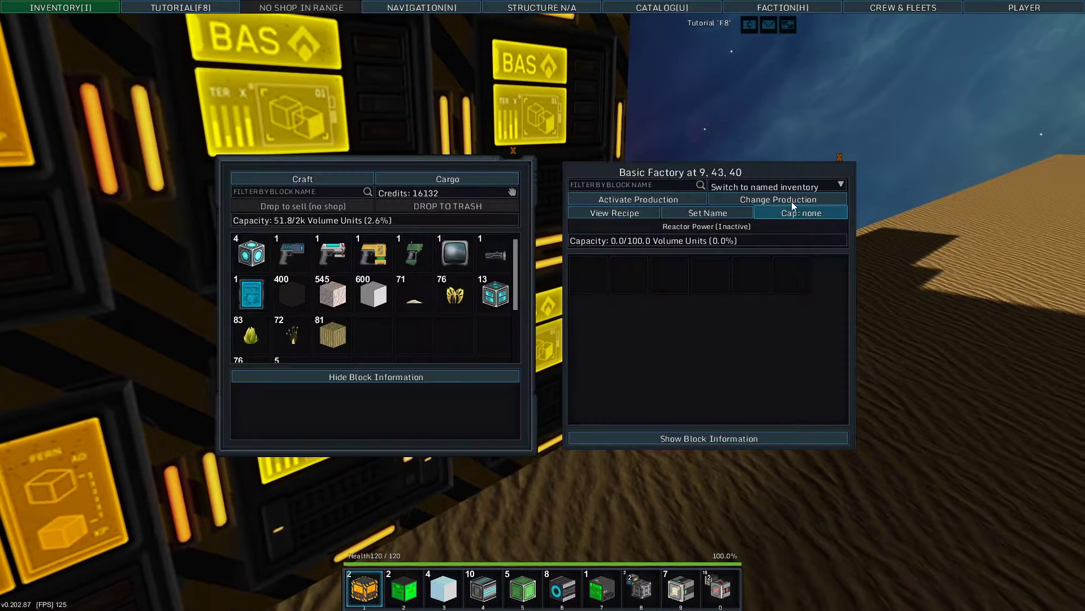
{"action": "left_click", "coordinate": [791, 203]}
{"action": "type", "text": "reac"}
- Set the second Basic Factory to produce Reactor Stabilizer
{"action": "left_click", "coordinate": [543, 309]}
{"action": "left_click", "coordinate": [509, 364]}
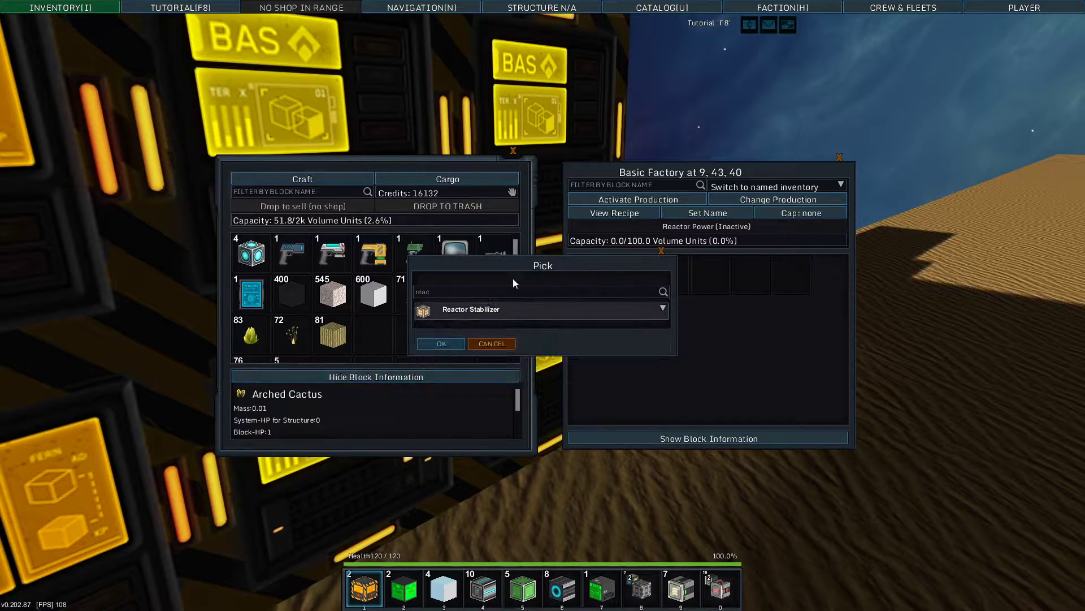
{"action": "left_click", "coordinate": [436, 344]}
{"action": "key", "text": "Escape"}
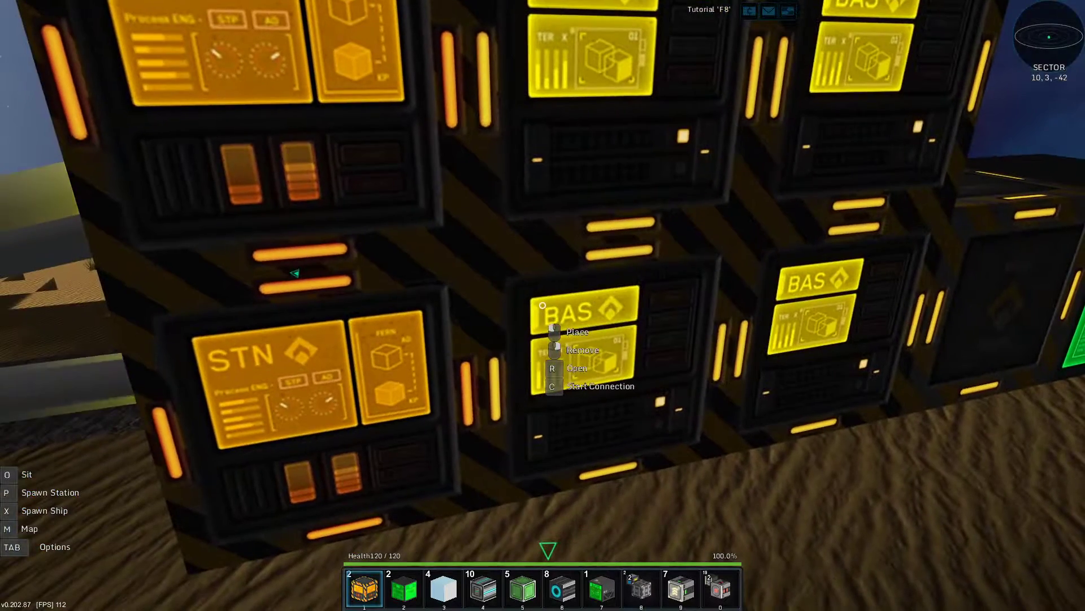
- Stop the Reactor Power factory's production and enter build mode on the base
{"action": "key", "text": "r"}
{"action": "left_click", "coordinate": [643, 199]}
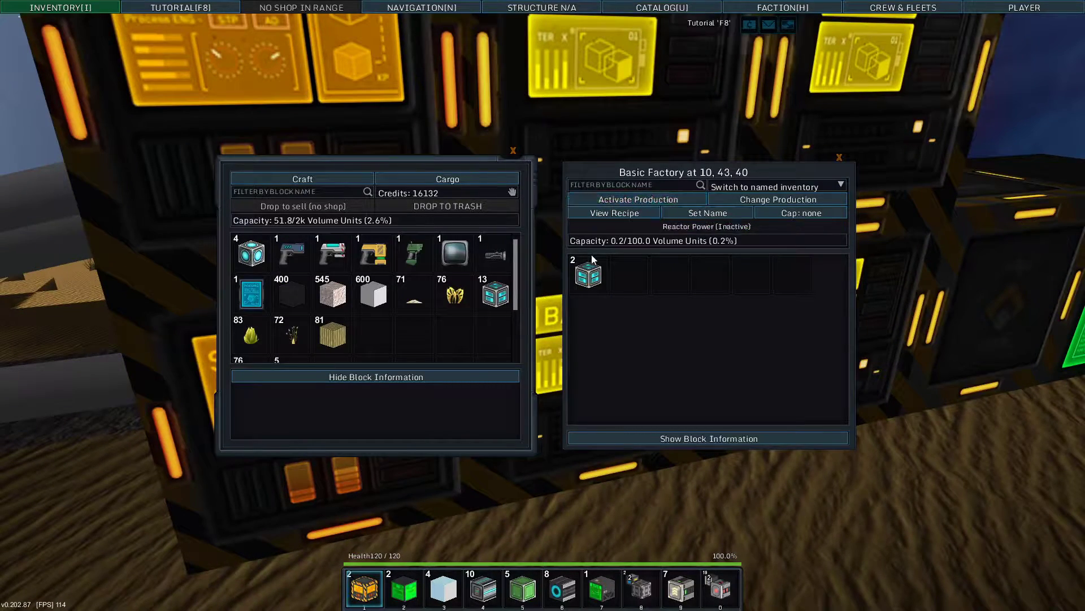
{"action": "key", "text": "Escape"}
{"action": "key", "text": "r"}
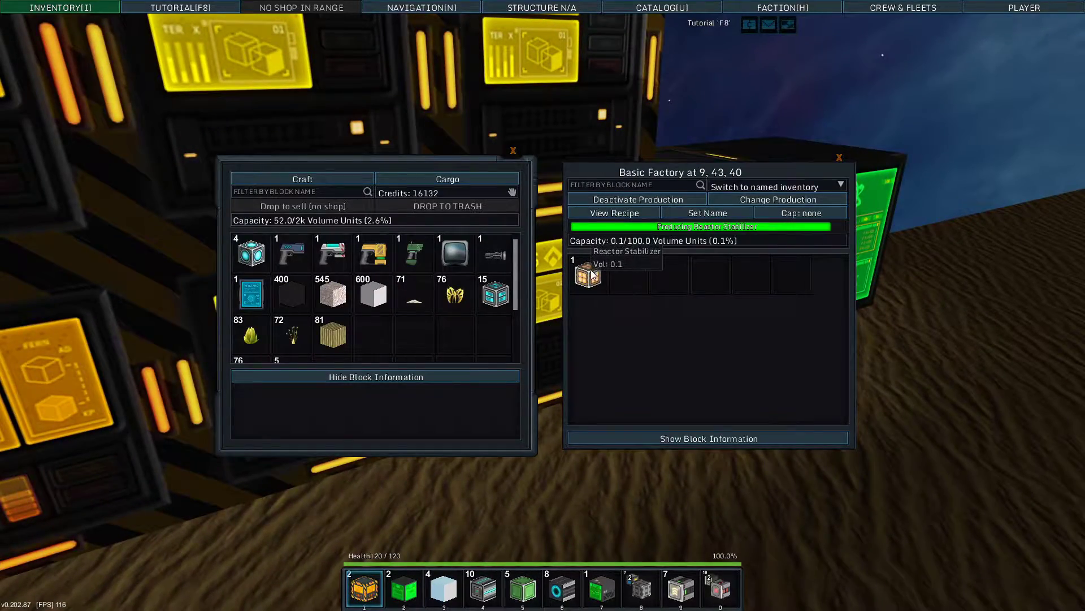
{"action": "key", "text": "Escape"}
{"action": "key", "text": "r"}
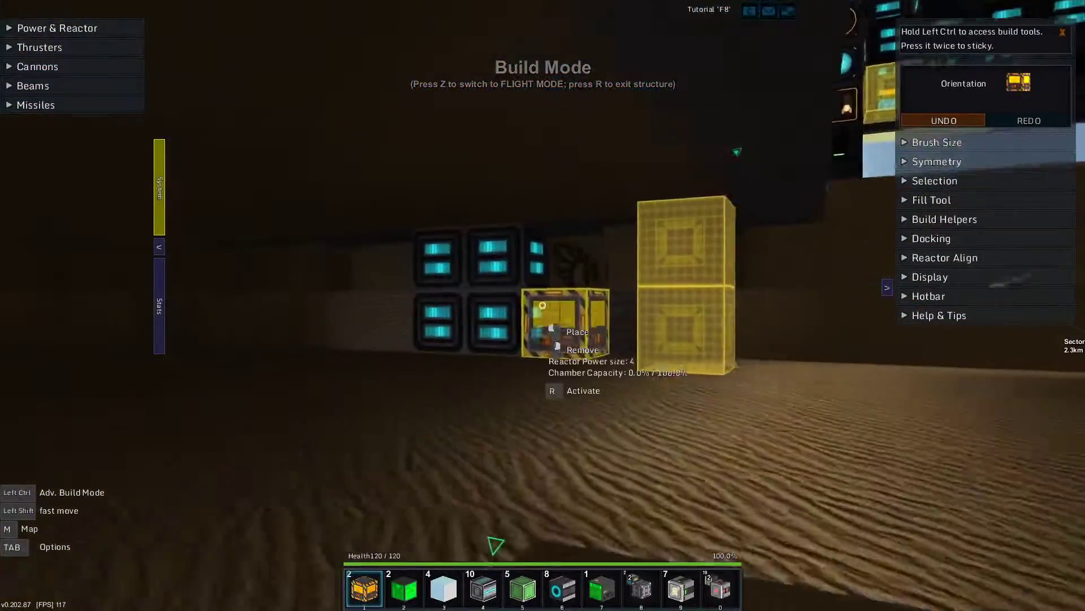
- Put Reactor Power on hotbar slot 1, add blocks to the reactor, and remove one extra
{"action": "key", "text": "i"}
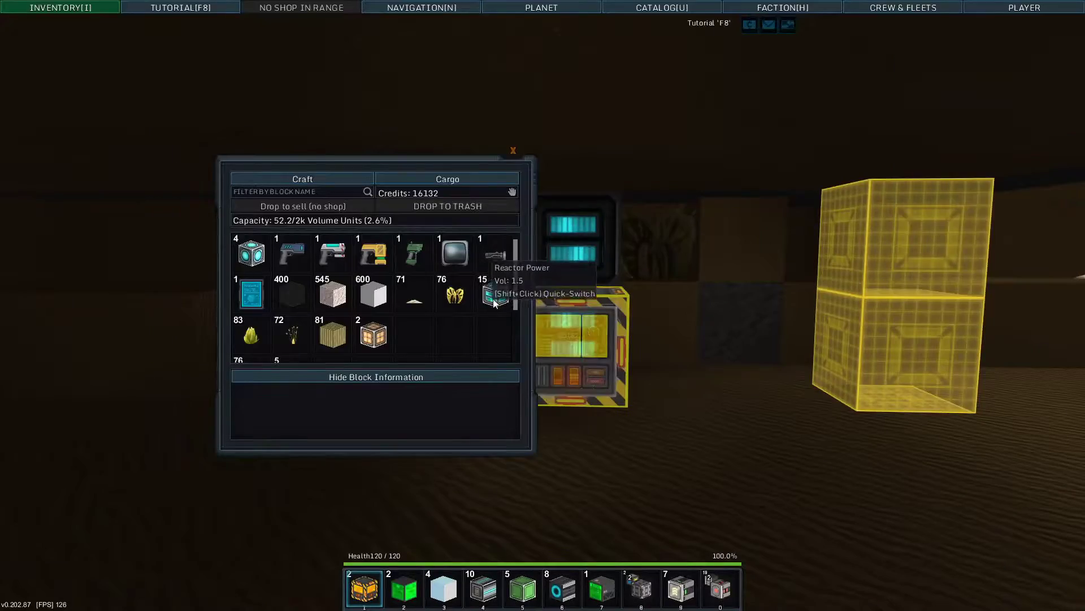
{"action": "left_click_drag", "start_coordinate": [453, 249], "coordinate": [365, 587]}
{"action": "key", "text": "i"}
{"action": "left_click", "coordinate": [542, 304]}
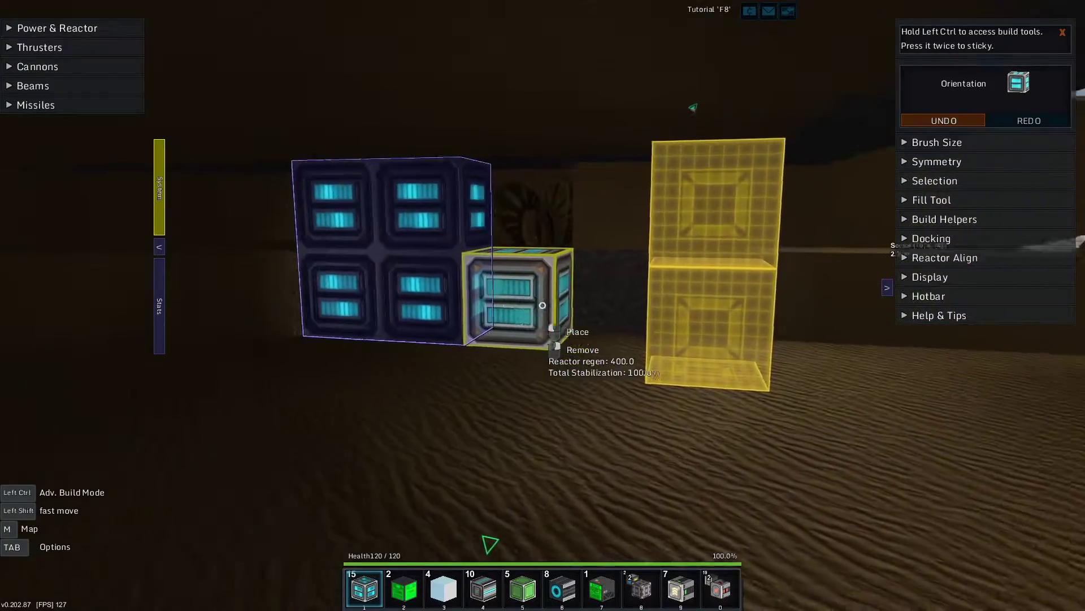
{"action": "left_click", "coordinate": [542, 305]}
{"action": "left_click", "coordinate": [542, 304]}
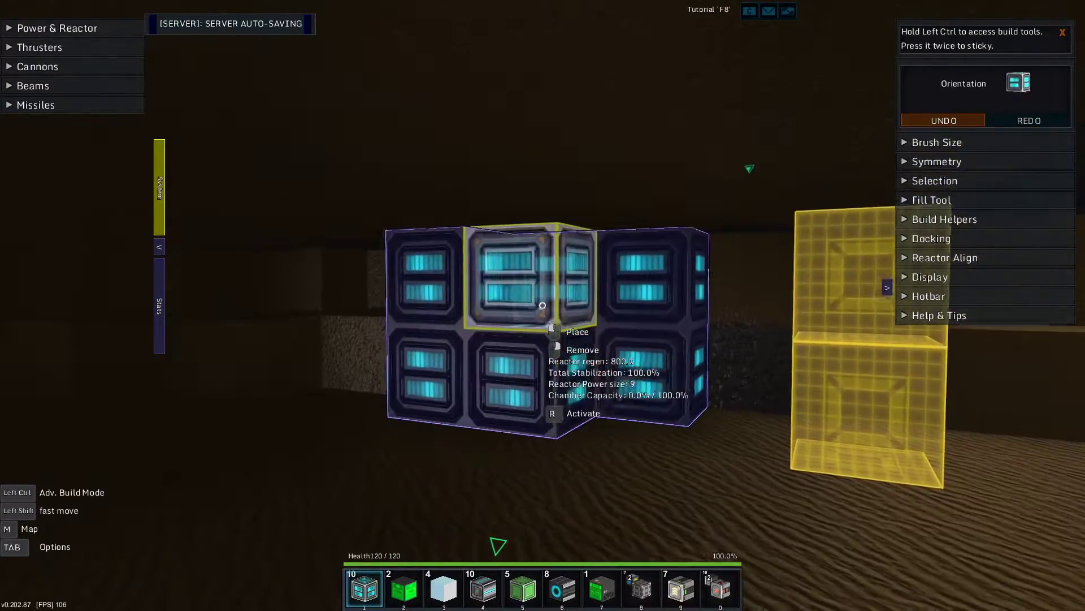
{"action": "left_click", "coordinate": [542, 305]}
{"action": "right_click", "coordinate": [541, 304]}
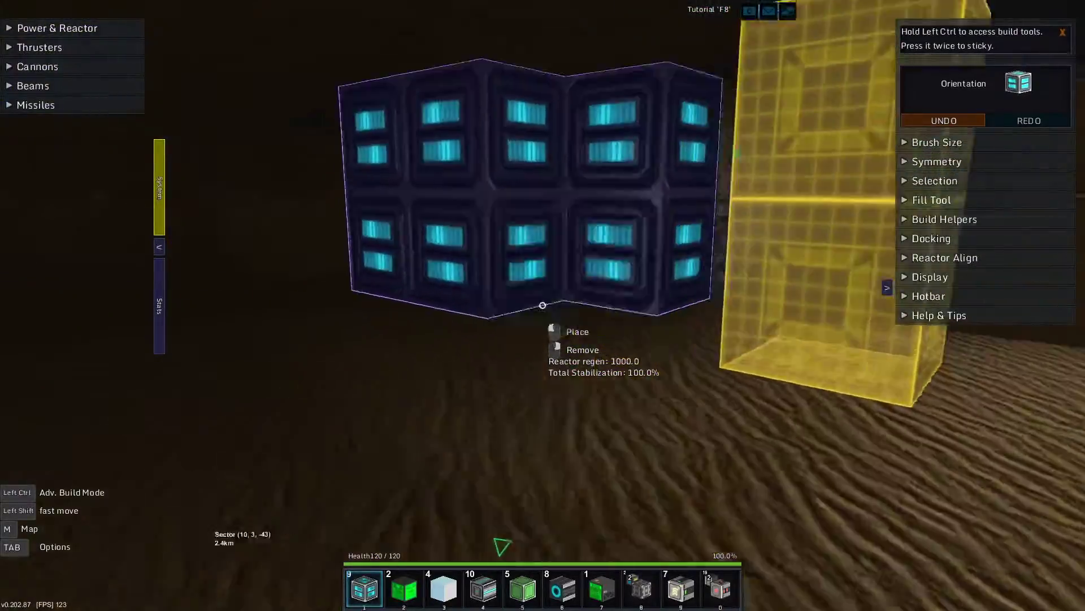
- Turn the Basic Factory's production back on
{"action": "key", "text": "r"}
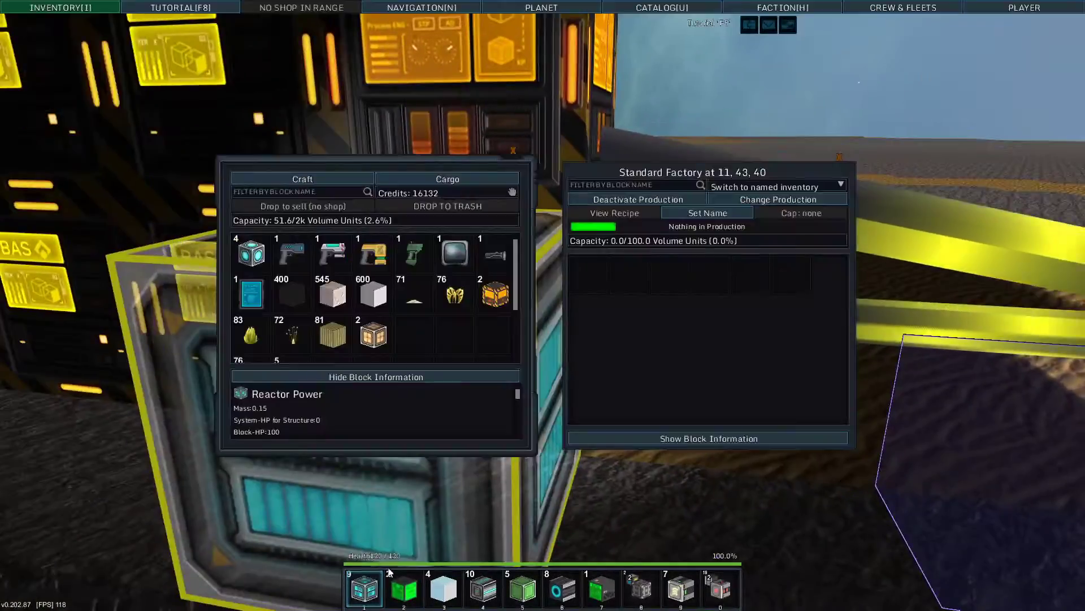
{"action": "key", "text": "r"}
{"action": "key", "text": "r"}
{"action": "key", "text": "r"}
{"action": "key", "text": "r"}
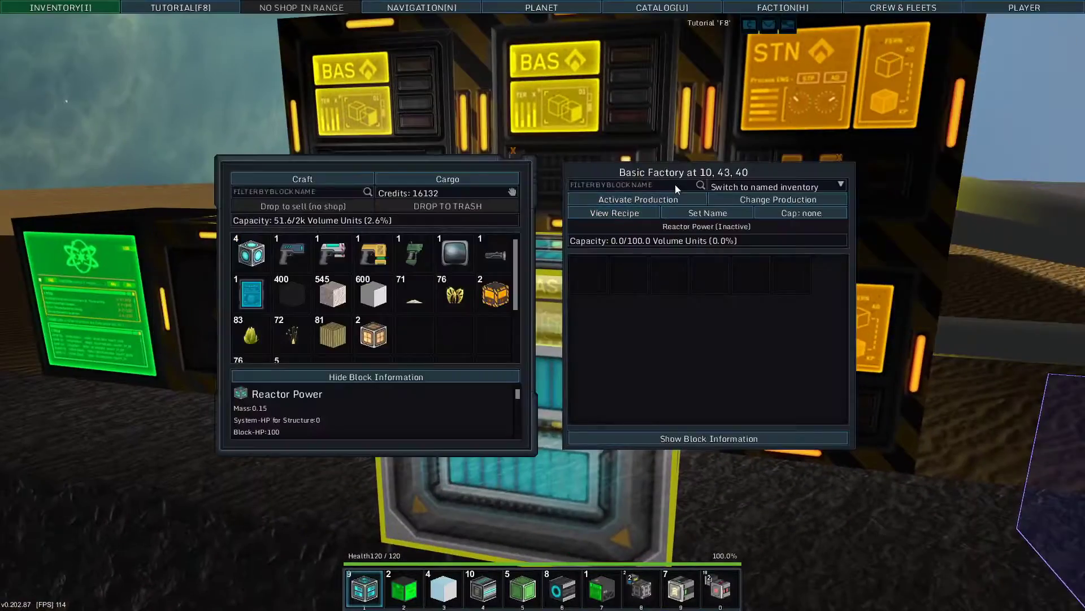
{"action": "left_click", "coordinate": [654, 198]}
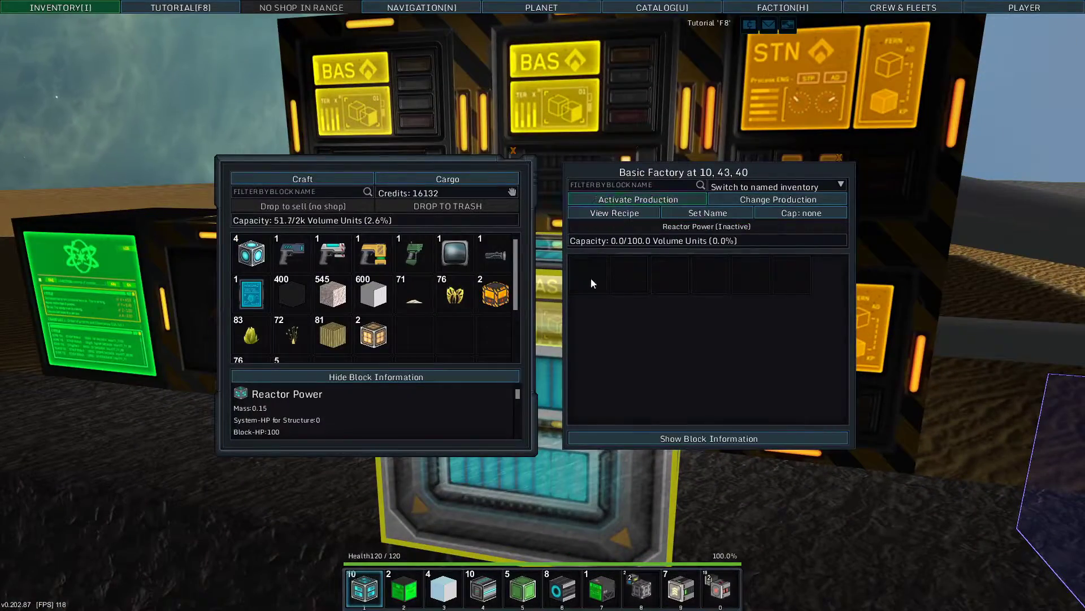
{"action": "key", "text": "r"}
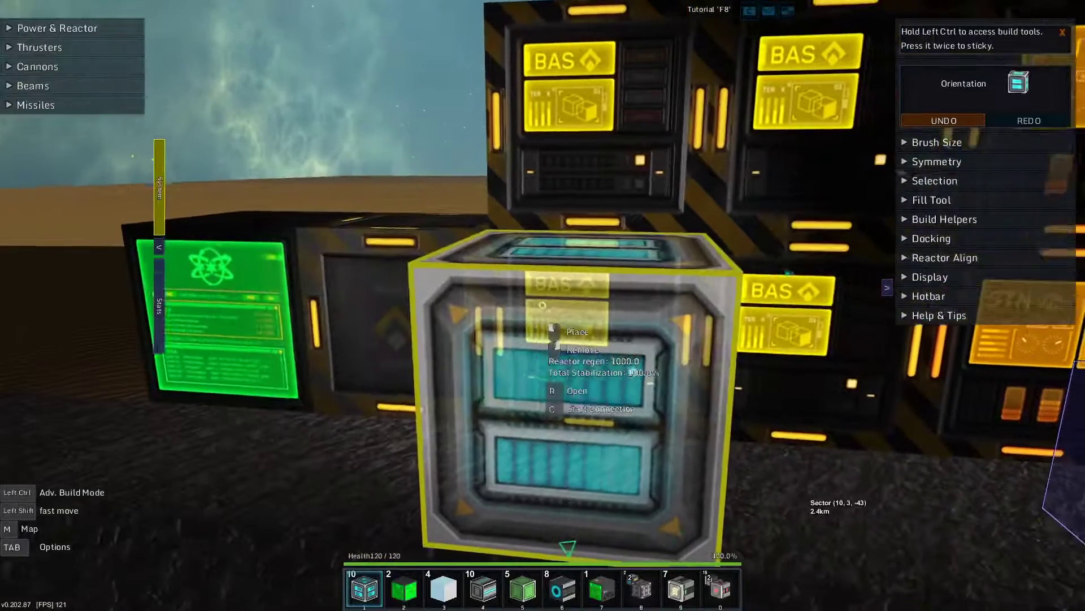
- Move the finished Reactor Stabilizers from the factory into your inventory
{"action": "key", "text": "r"}
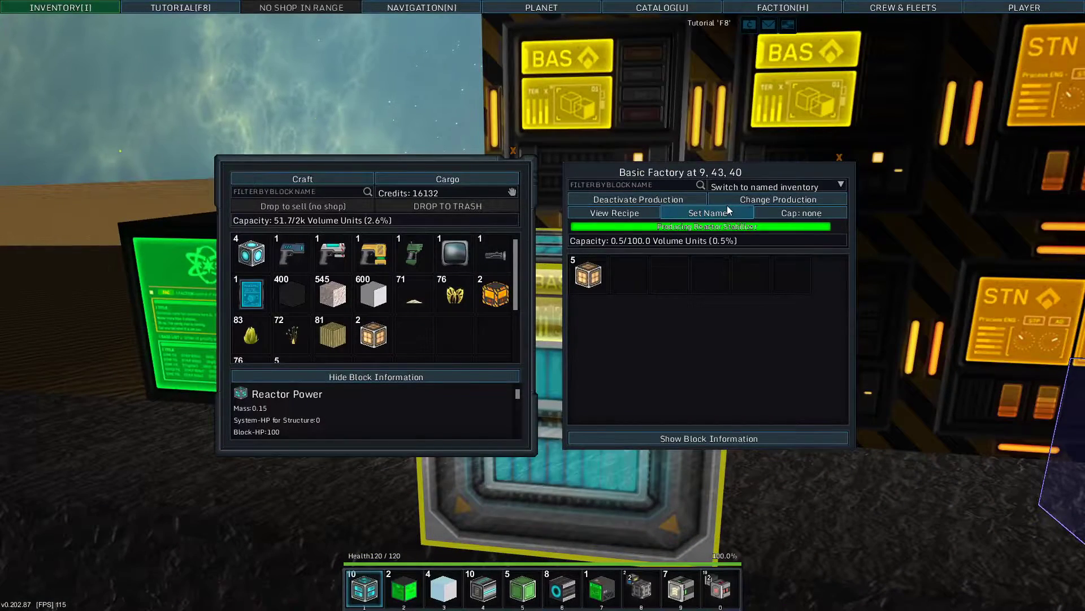
{"action": "double_click", "coordinate": [594, 277]}
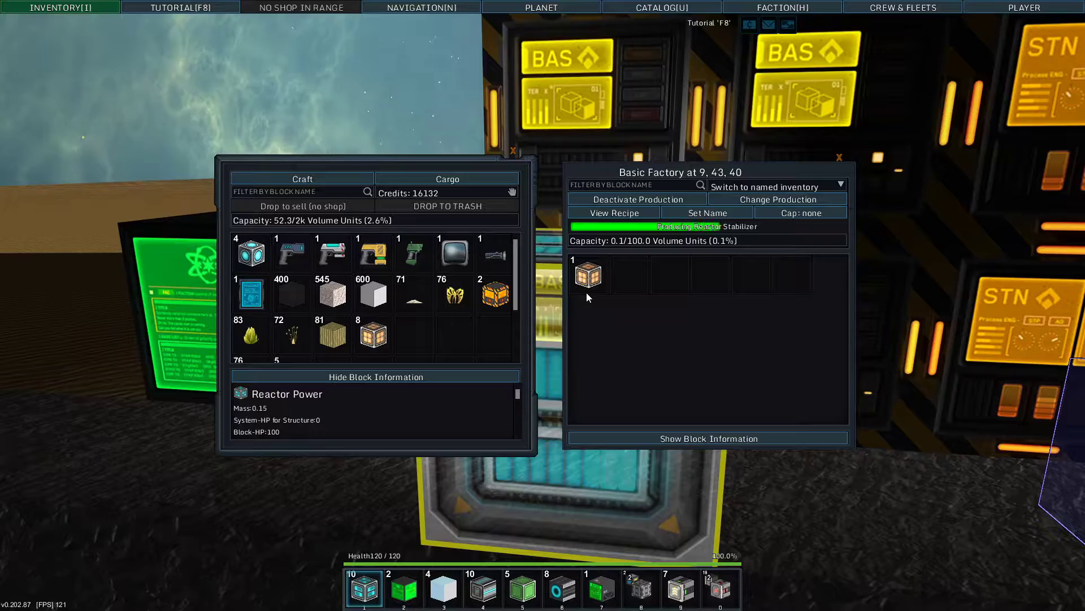
{"action": "double_click", "coordinate": [592, 287]}
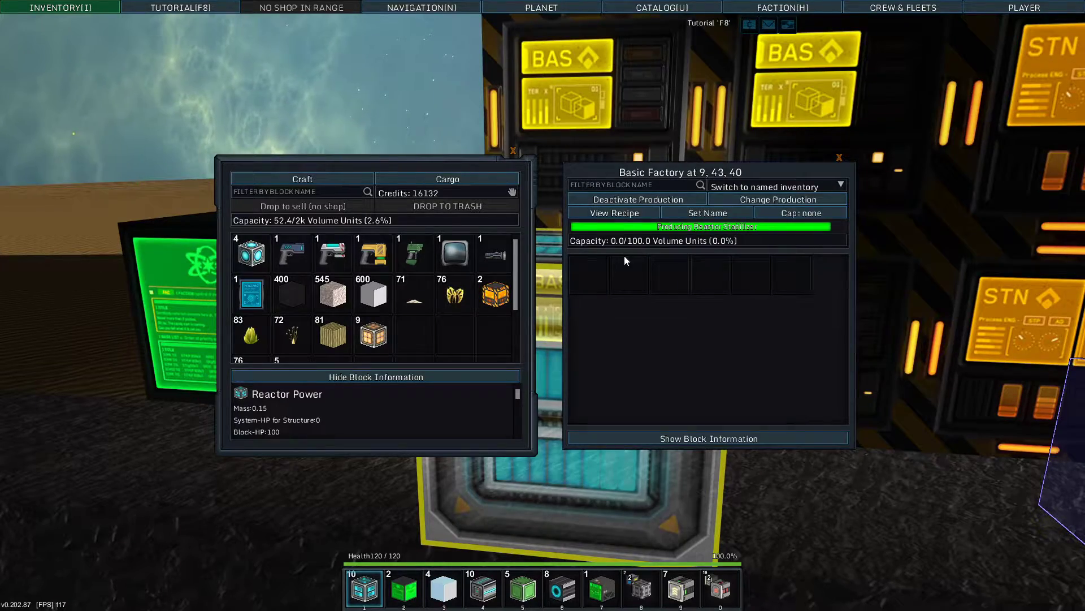
{"action": "key", "text": "i"}
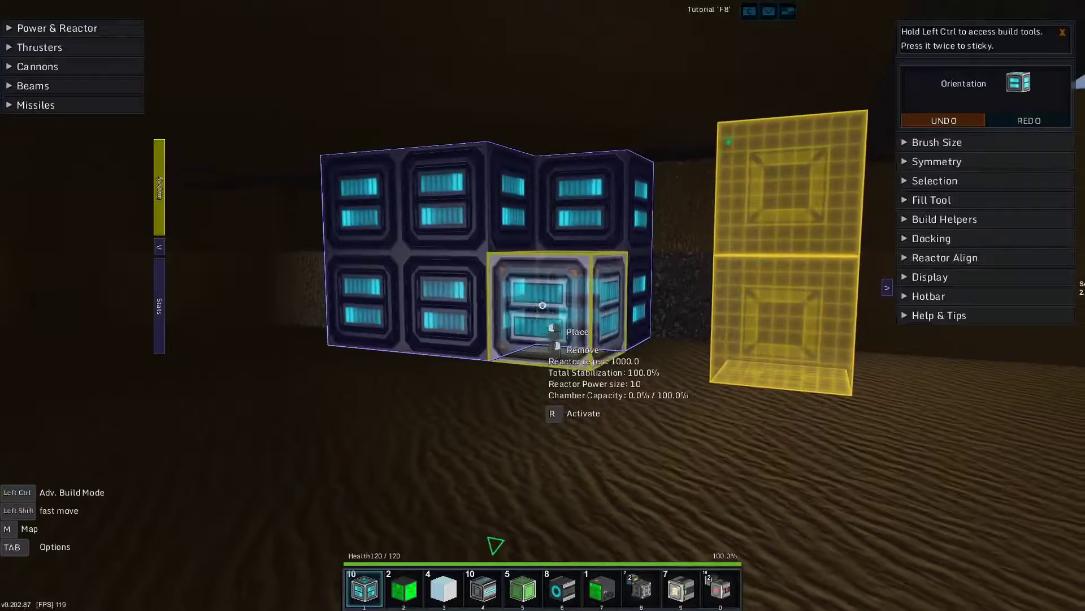
- Grow the reactor to 20 blocks and put the reactor stabilizers on the hotbar
{"action": "left_click", "coordinate": [542, 306]}
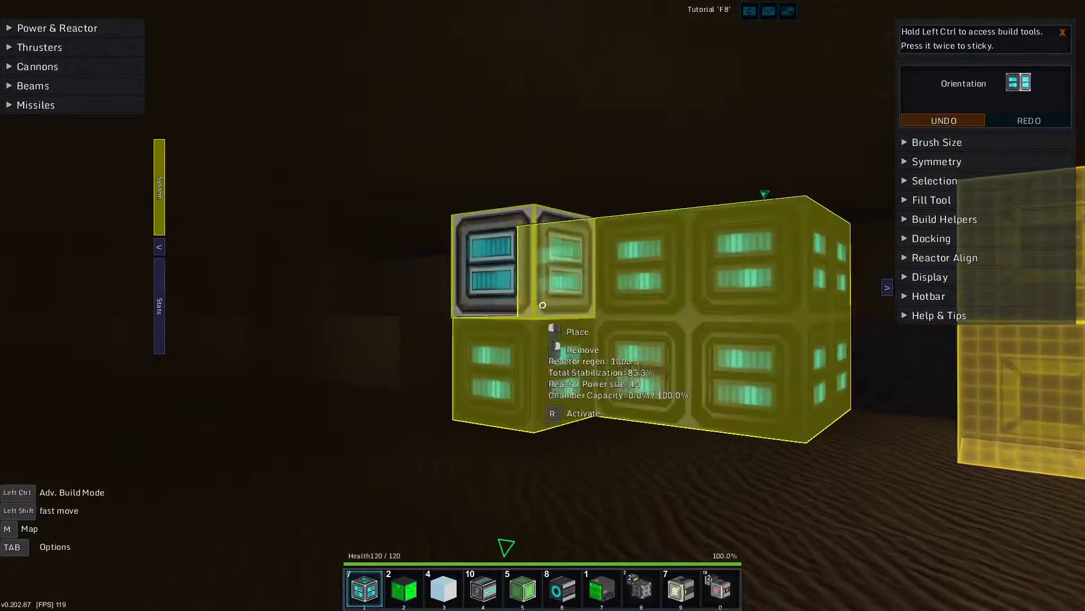
{"action": "left_click", "coordinate": [541, 305]}
{"action": "left_click", "coordinate": [542, 305]}
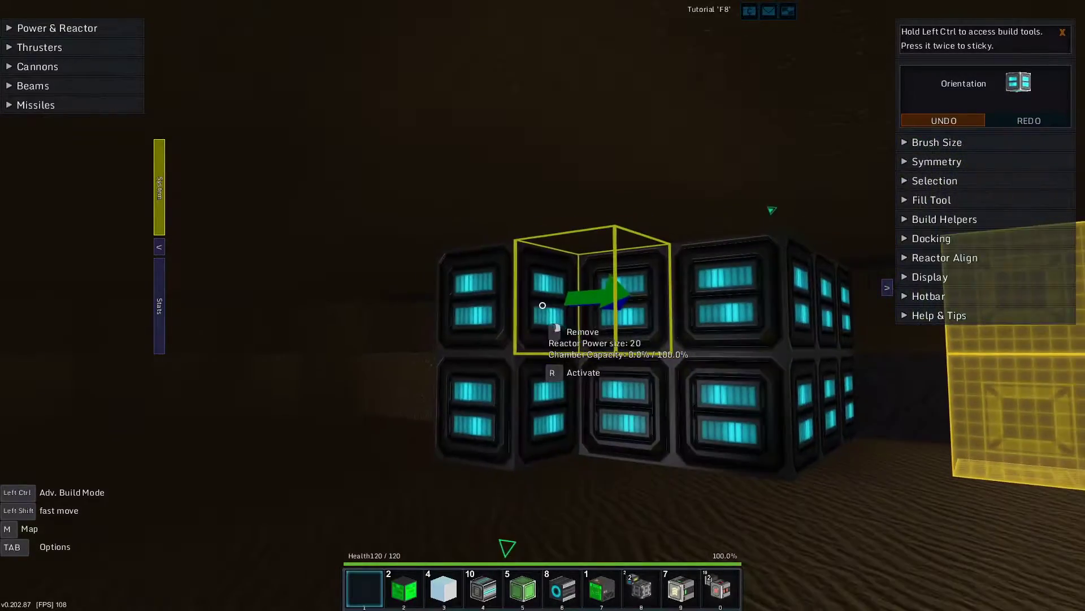
{"action": "key", "text": "i"}
{"action": "left_click_drag", "start_coordinate": [353, 599], "coordinate": [362, 591]}
{"action": "key", "text": "i"}
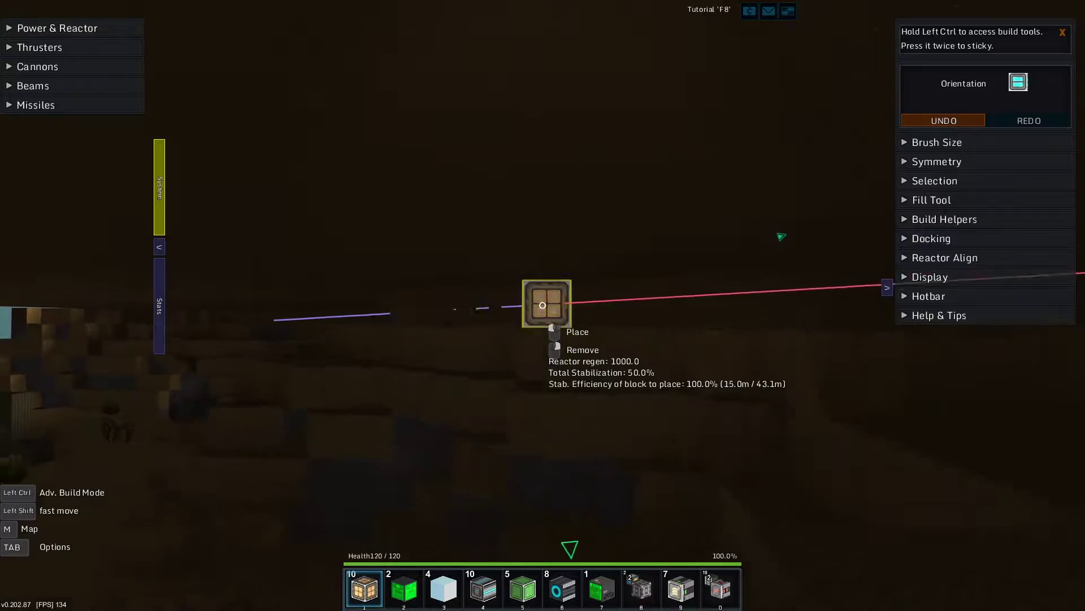
- Place ten stabilizers at a distance from the reactor
{"action": "key", "text": "w"}
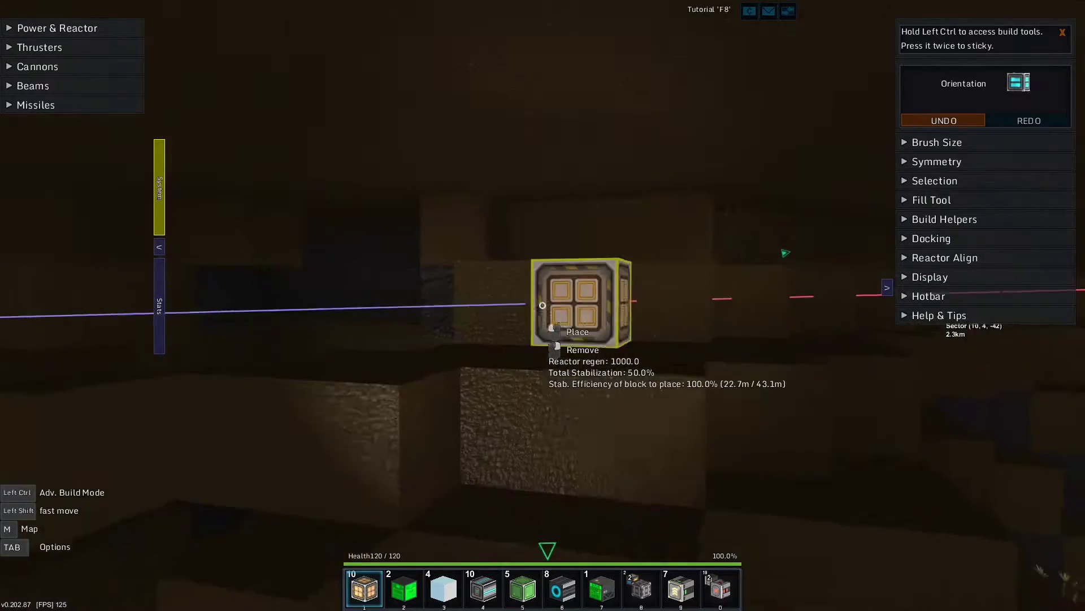
{"action": "left_click", "coordinate": [542, 306]}
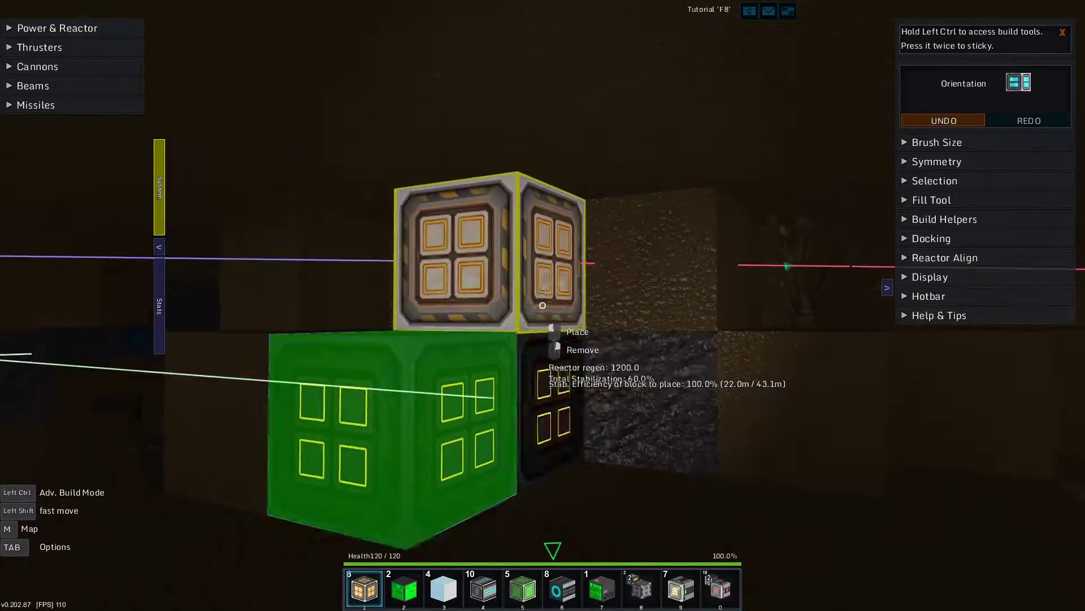
{"action": "left_click", "coordinate": [541, 305]}
{"action": "left_click", "coordinate": [542, 305]}
{"action": "left_click", "coordinate": [543, 306]}
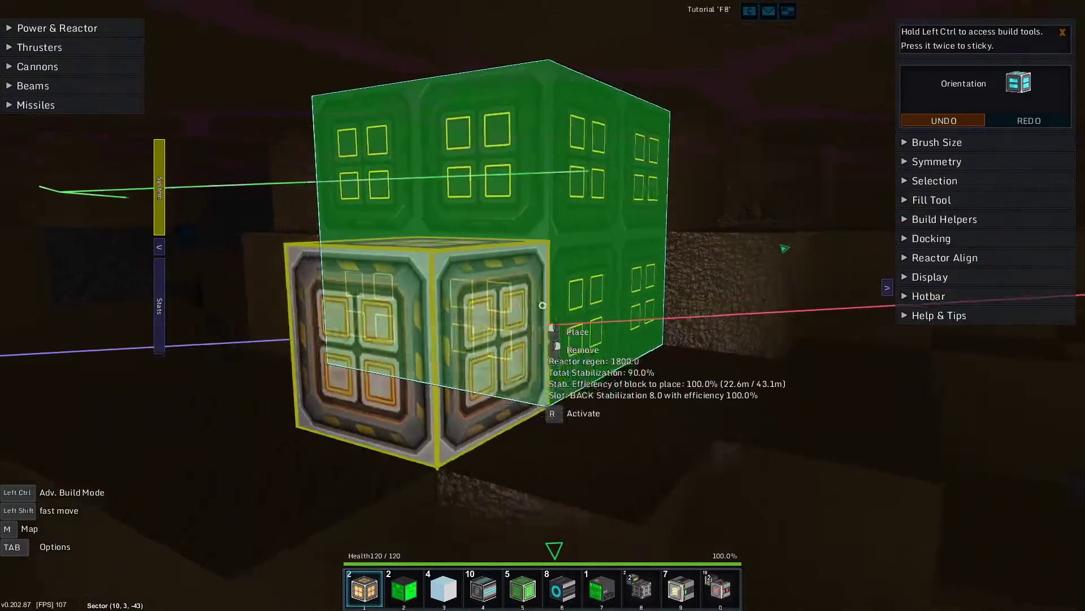
{"action": "left_click", "coordinate": [542, 306]}
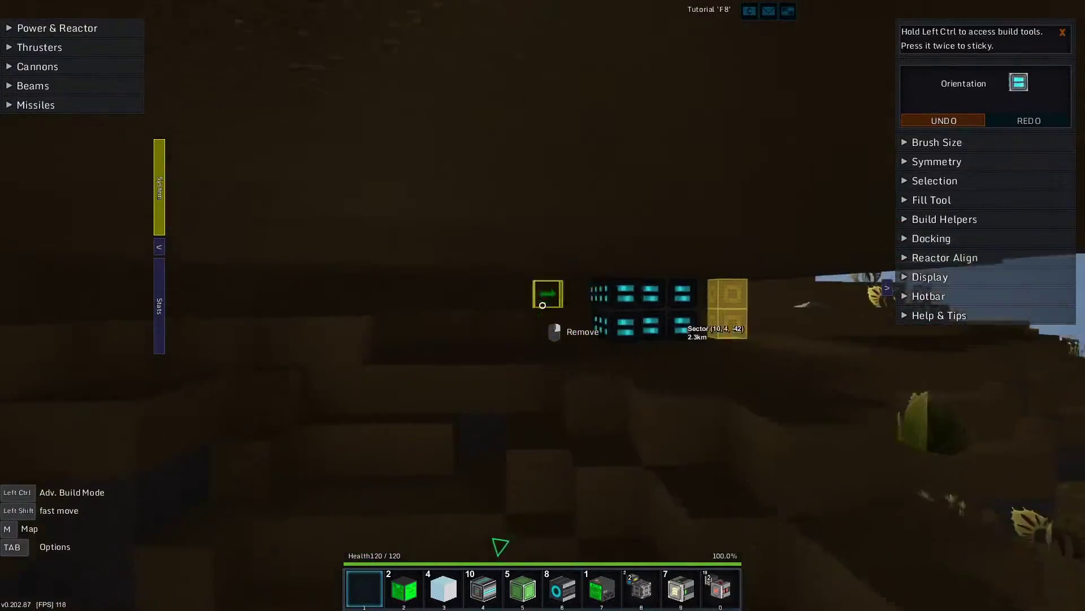
- View the power stats showing 20 reactor blocks and 2,000 recharge
{"action": "key", "text": "s"}
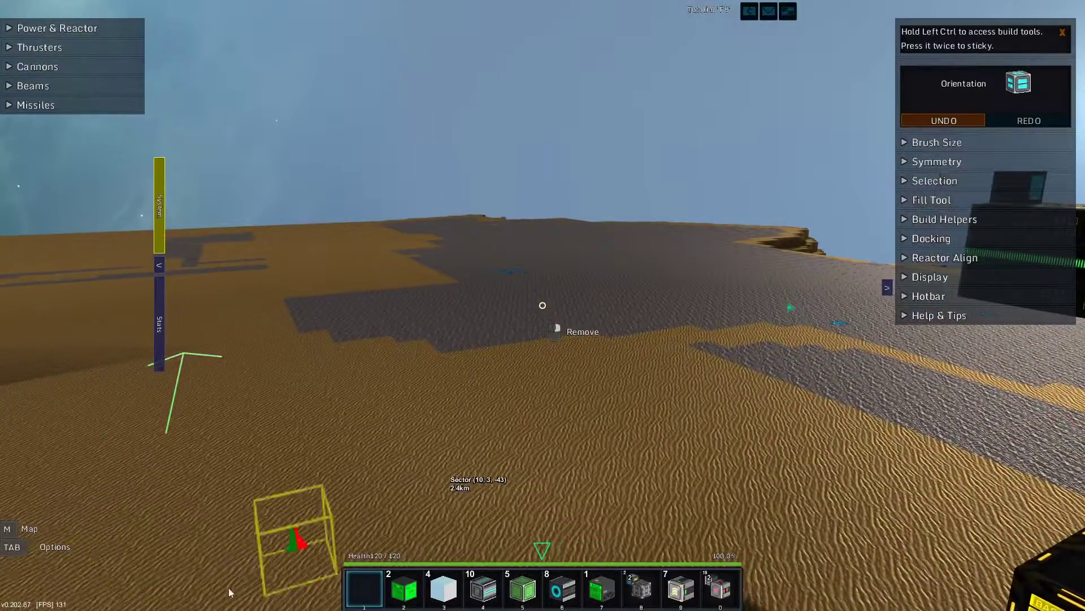
{"action": "left_click", "coordinate": [165, 354]}
{"action": "left_click", "coordinate": [32, 93]}
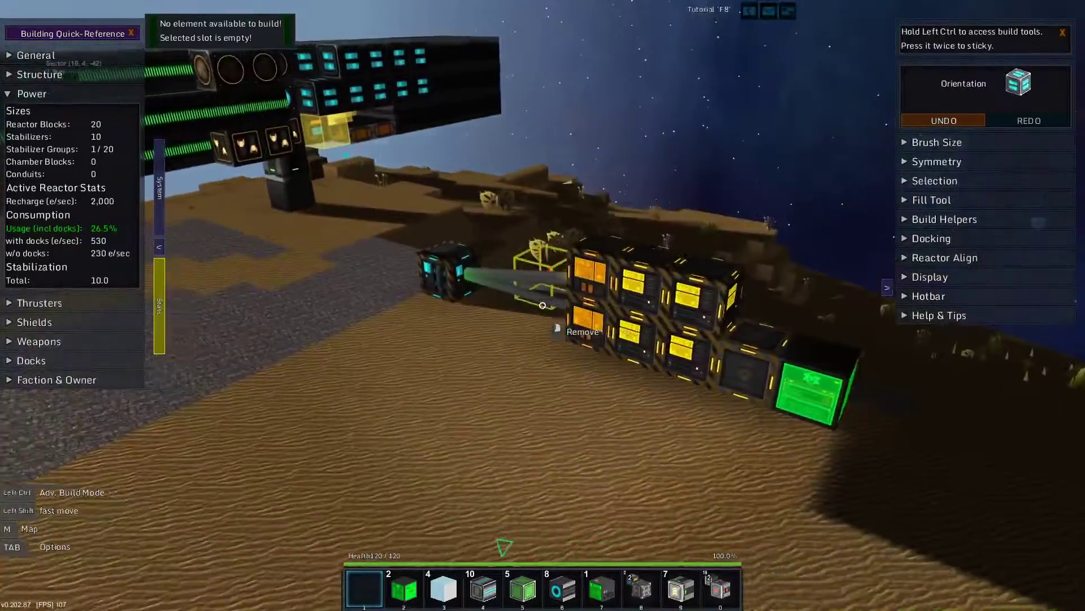
- Place a Standard Factory in the factory row
{"action": "key", "text": "i"}
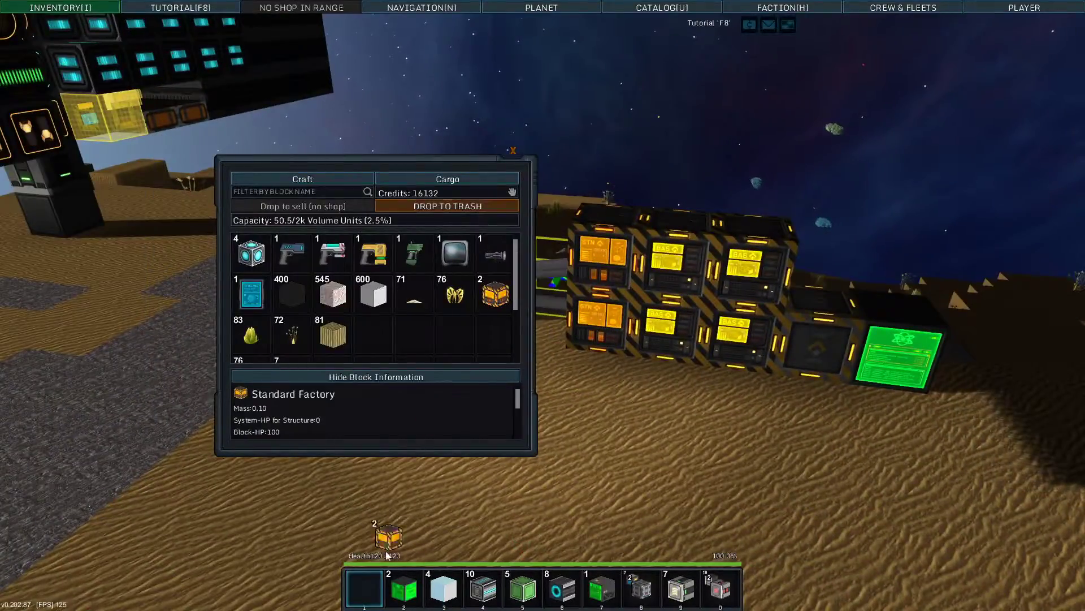
{"action": "left_click_drag", "start_coordinate": [386, 555], "coordinate": [365, 588]}
{"action": "key", "text": "i"}
{"action": "left_click", "coordinate": [543, 305]}
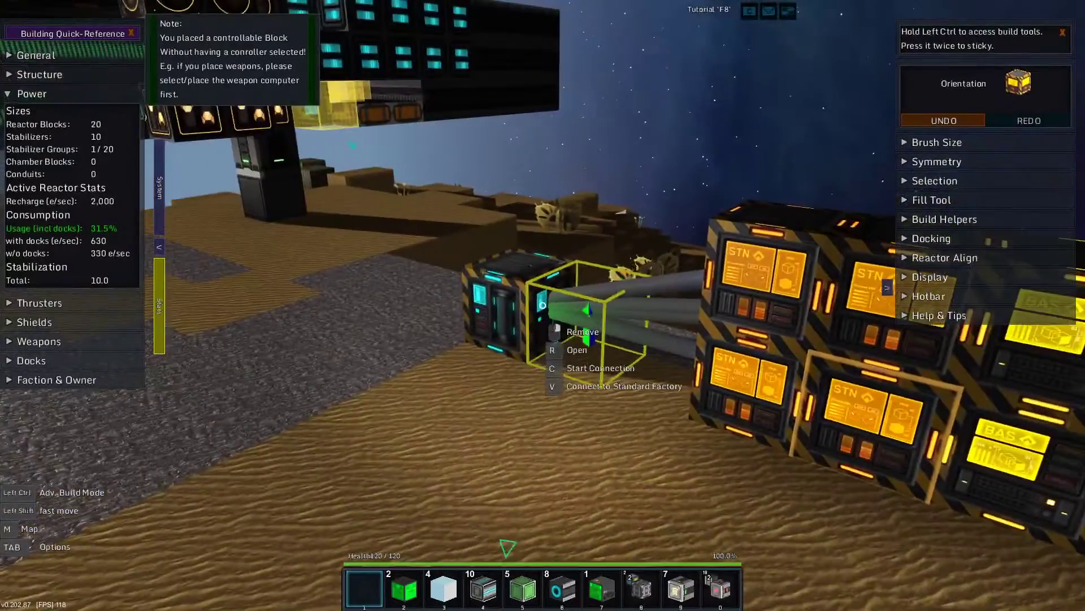
- Set the new Standard Factory to produce Advanced Factory blocks
{"action": "key", "text": "r"}
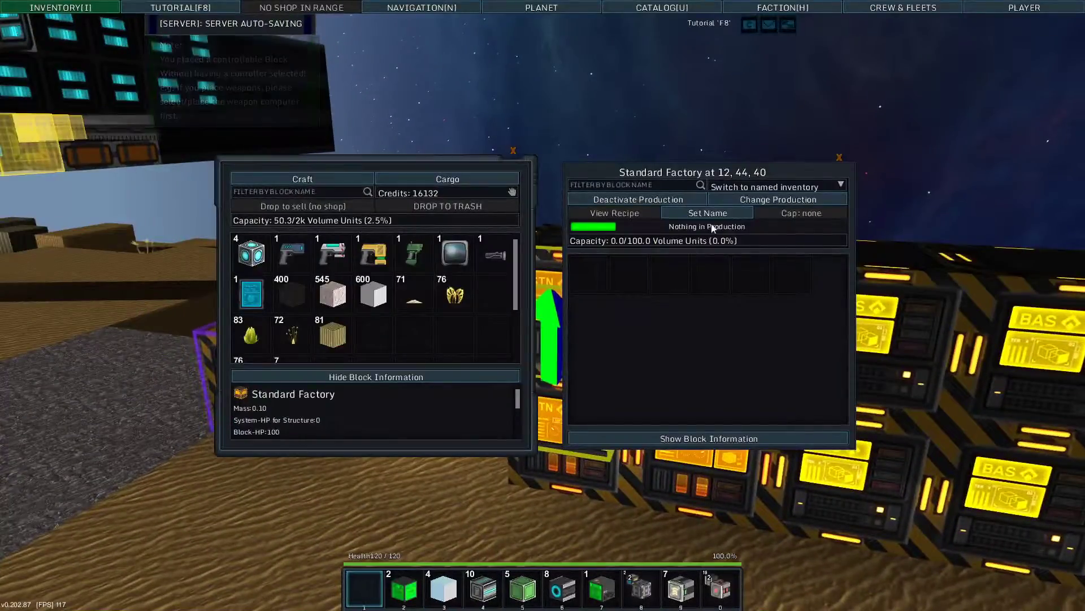
{"action": "left_click", "coordinate": [527, 294]}
{"action": "type", "text": "ad"}
{"action": "left_click", "coordinate": [449, 342]}
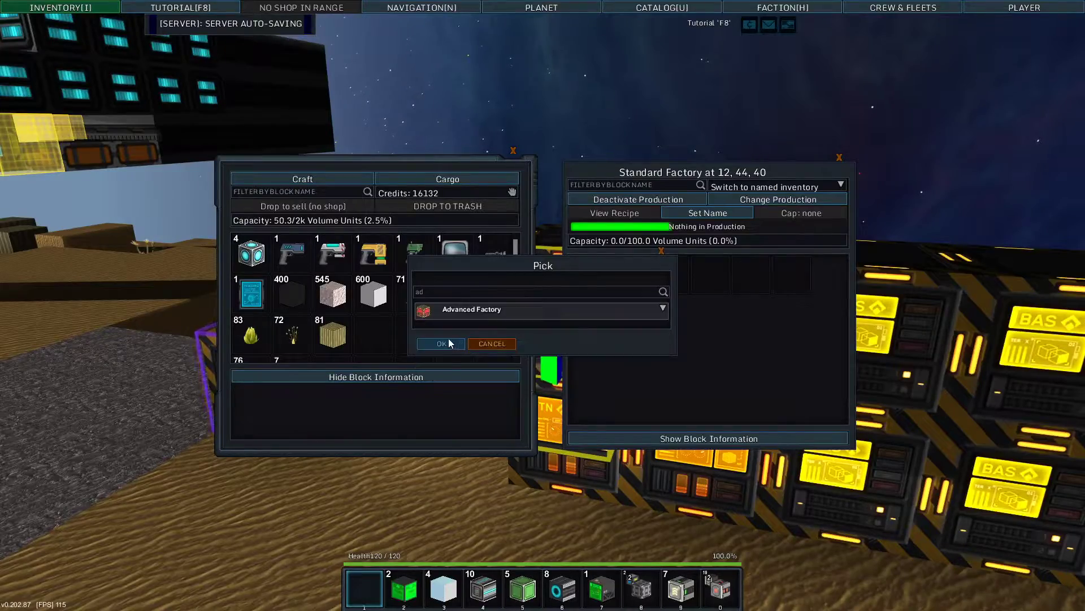
{"action": "key", "text": "Escape"}
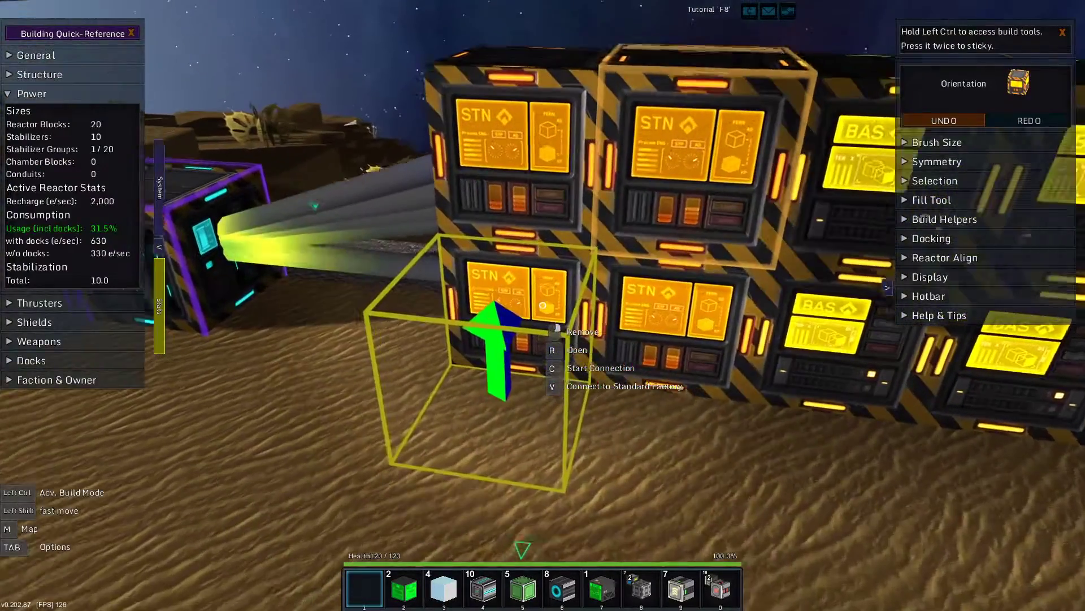
- Check the neighbouring factory at 12, 43, 40, then move the produced Advanced Factory to the hotbar
{"action": "key", "text": "r"}
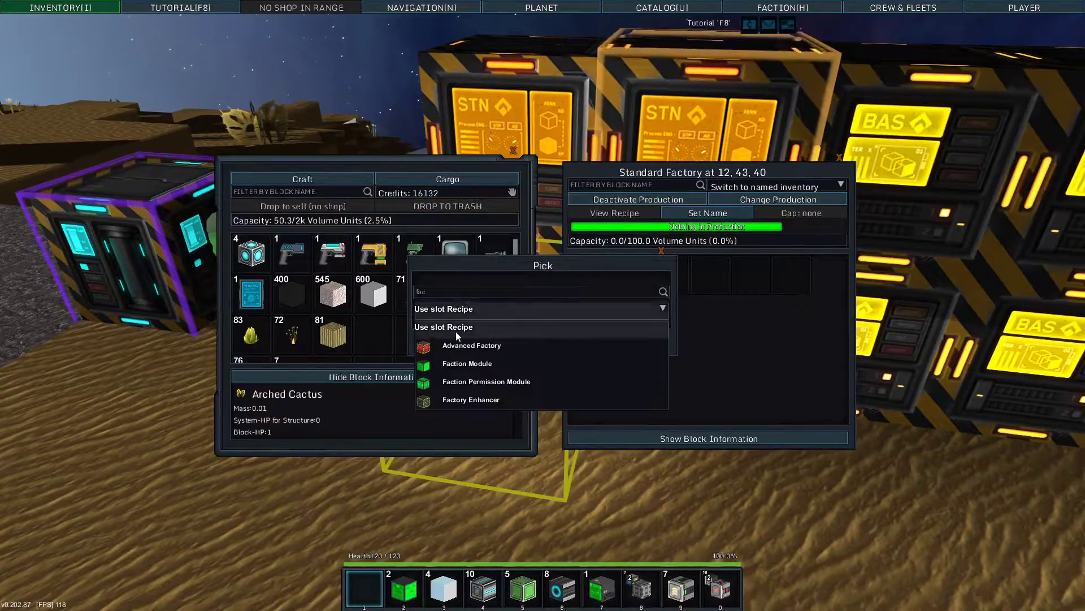
{"action": "key", "text": "Escape"}
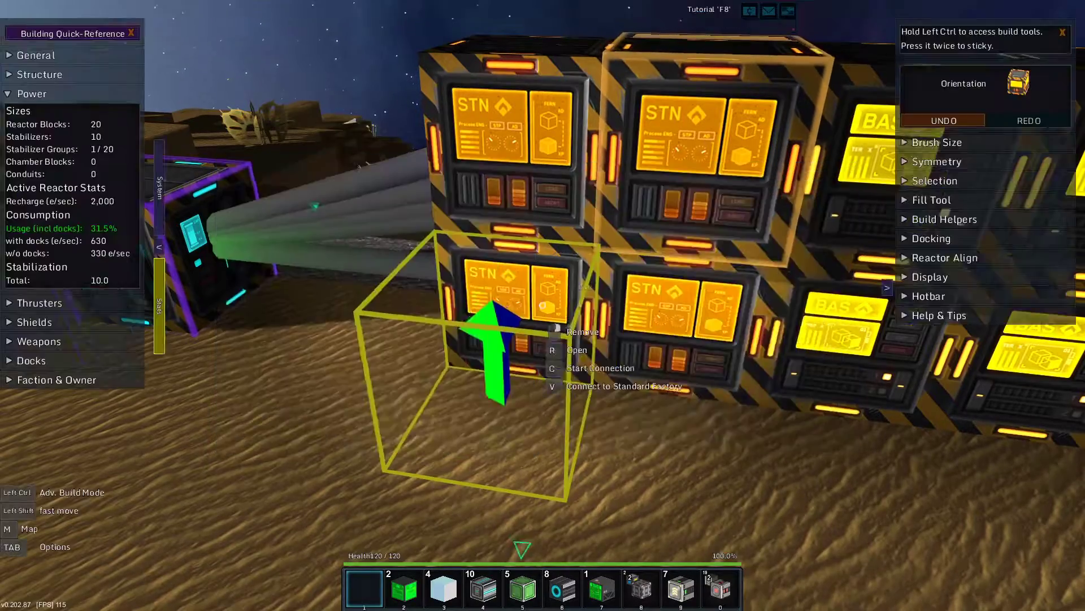
{"action": "key", "text": "r"}
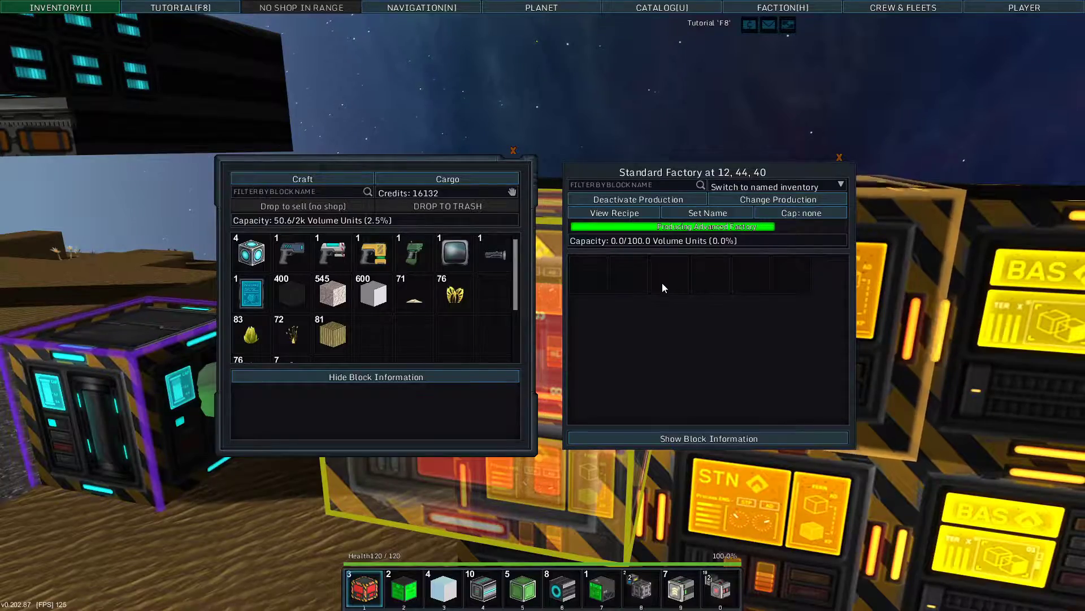
{"action": "left_click_drag", "start_coordinate": [576, 294], "coordinate": [361, 603]}
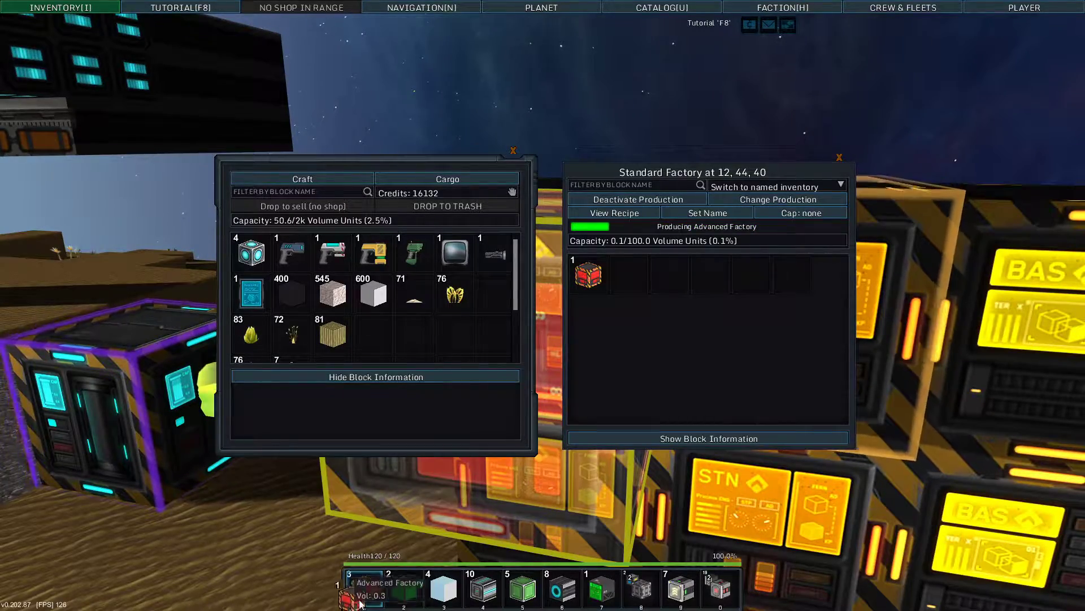
{"action": "key", "text": "Escape"}
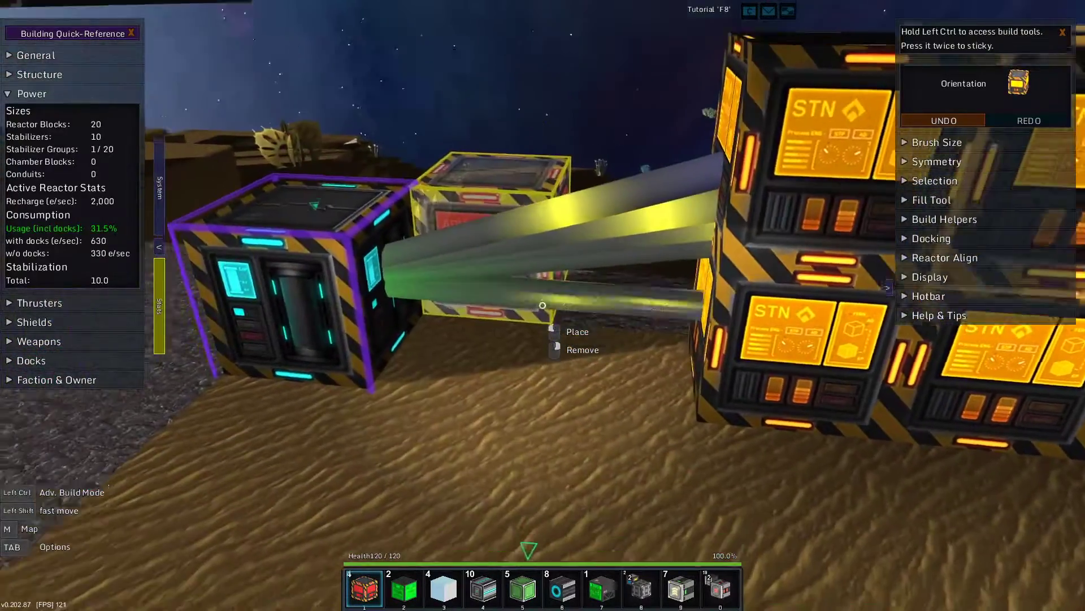
- Place two Advanced Factory blocks and take Factory Enhancers from the Standard Factory
{"action": "left_click", "coordinate": [543, 305]}
{"action": "left_click", "coordinate": [543, 305]}
{"action": "left_click", "coordinate": [543, 305]}
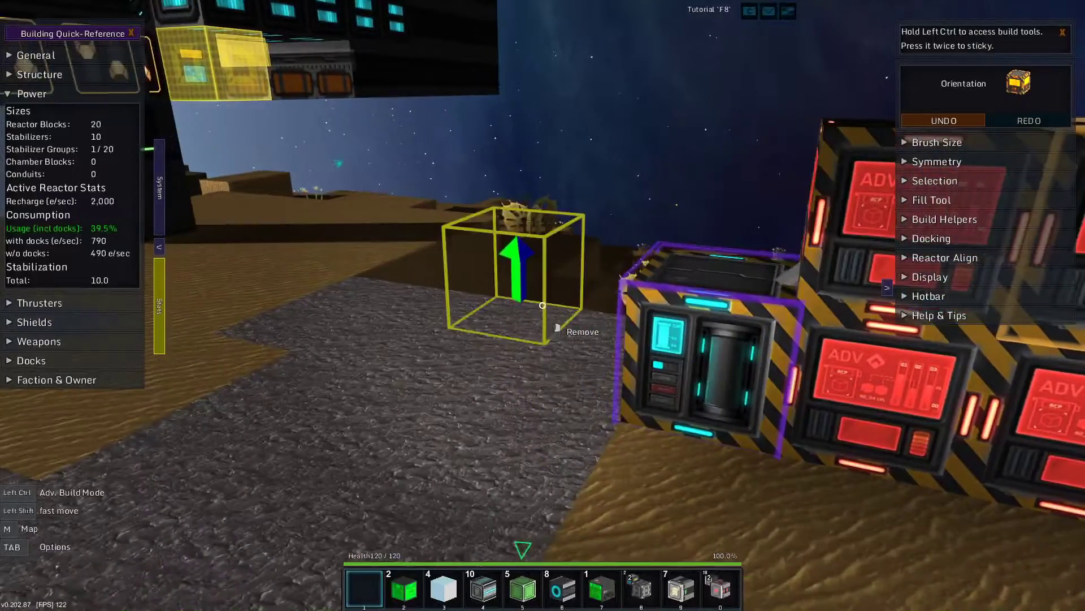
{"action": "key", "text": "r"}
{"action": "key", "text": "r"}
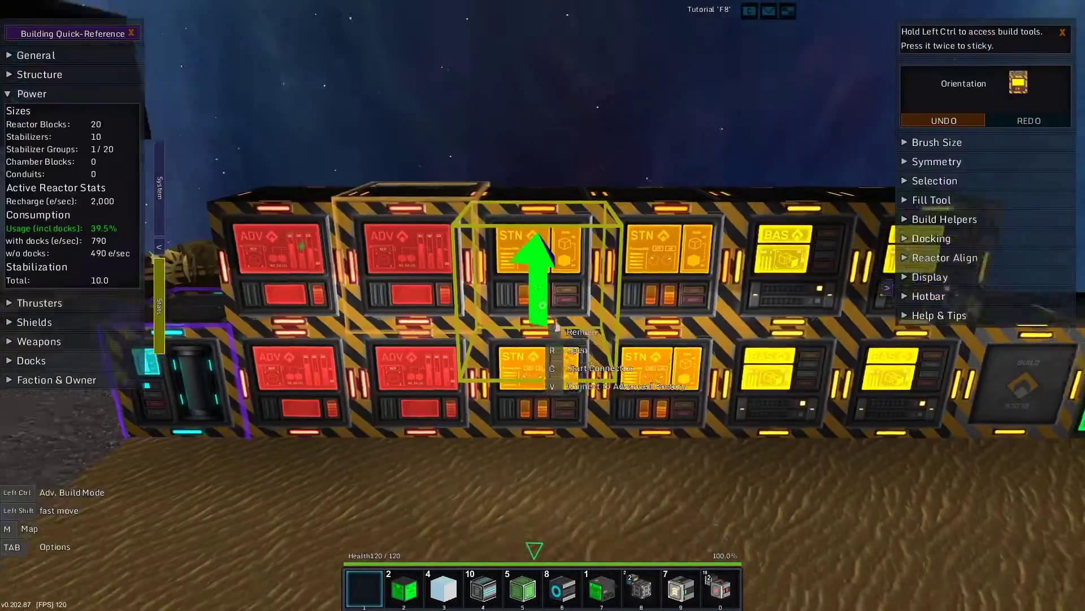
{"action": "key", "text": "r"}
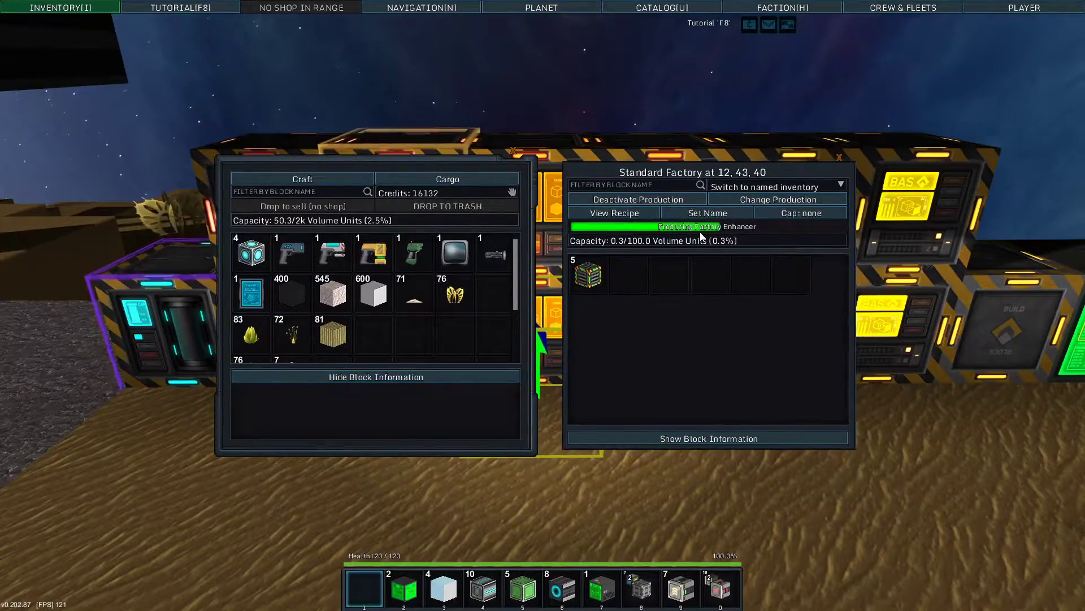
{"action": "mouse_move", "coordinate": [589, 273]}
{"action": "left_mouse_down"}
{"action": "mouse_move", "coordinate": [365, 585]}
{"action": "mouse_move", "coordinate": [375, 592]}
{"action": "left_mouse_up"}
{"action": "key", "text": "r"}
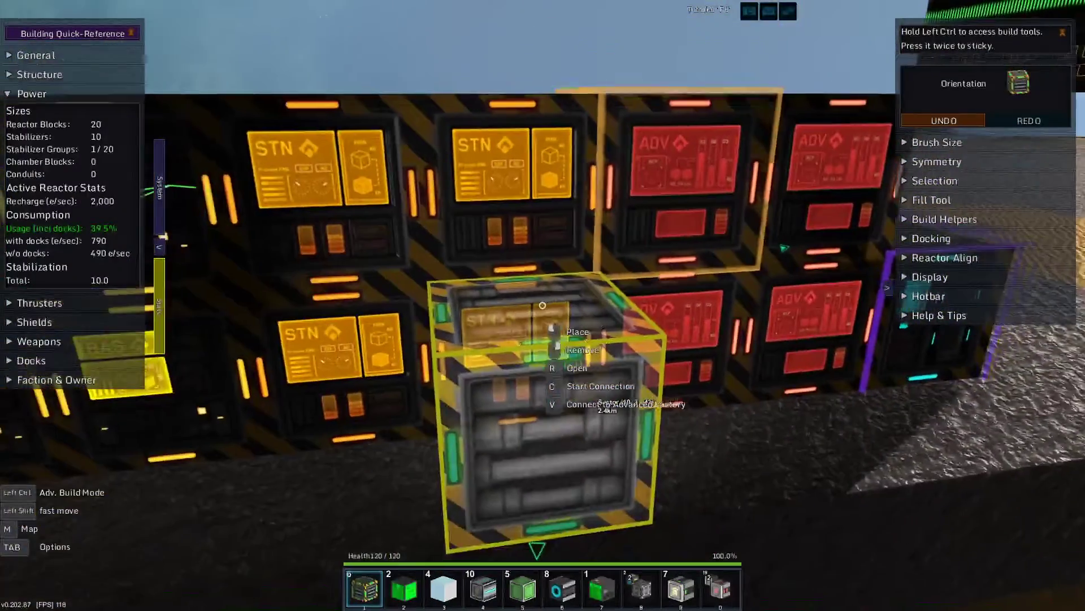
- Place a Factory Enhancer against the factories and collect the newly produced one
{"action": "left_click", "coordinate": [543, 306]}
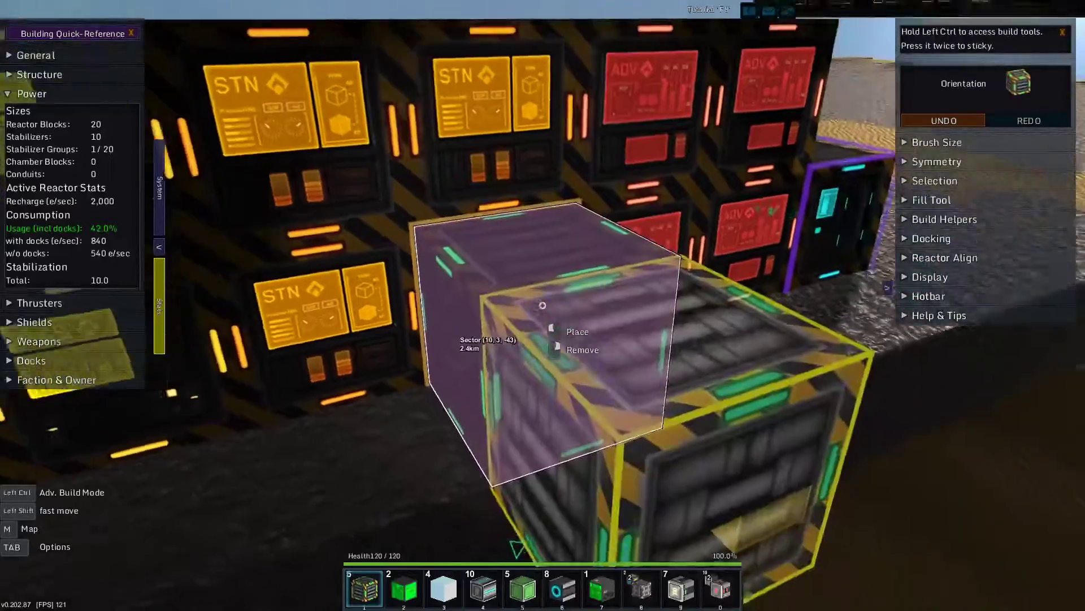
{"action": "key", "text": "r"}
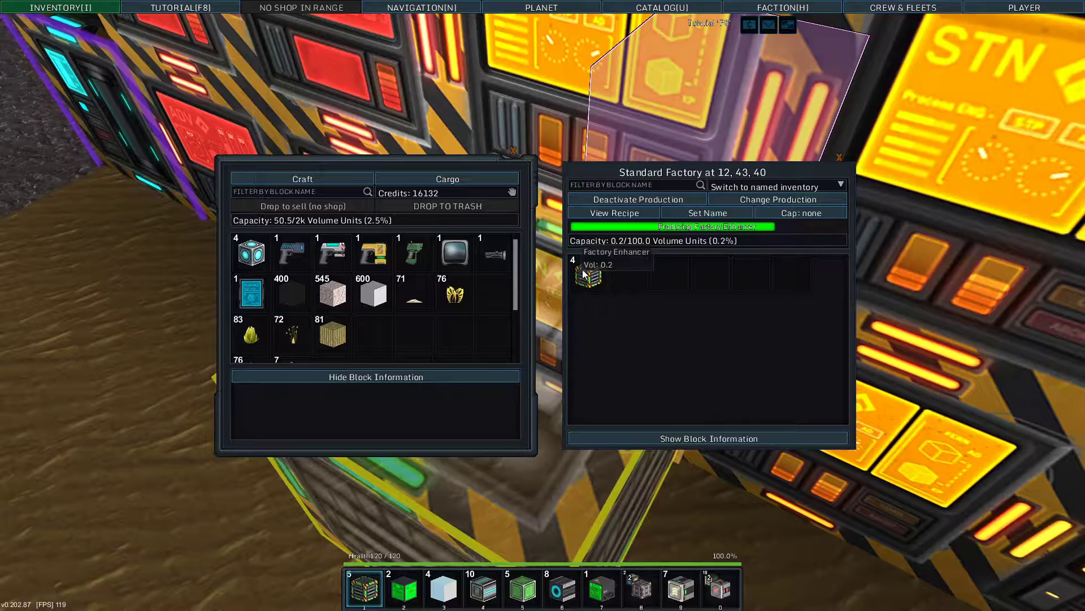
{"action": "key", "text": "Escape"}
{"action": "key", "text": "r"}
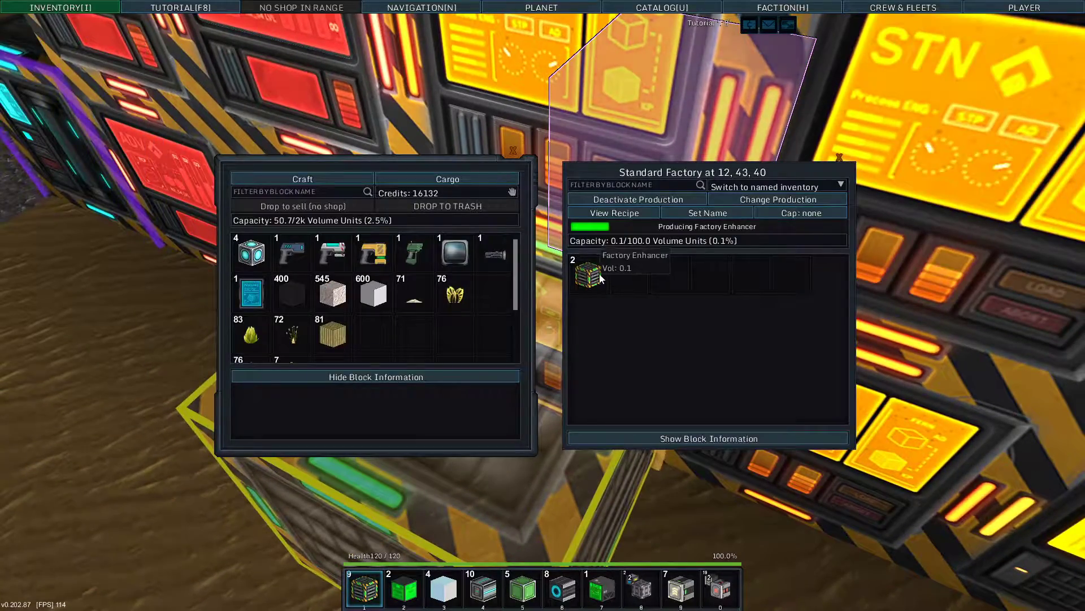
{"action": "left_click", "coordinate": [593, 274]}
{"action": "key", "text": "Escape"}
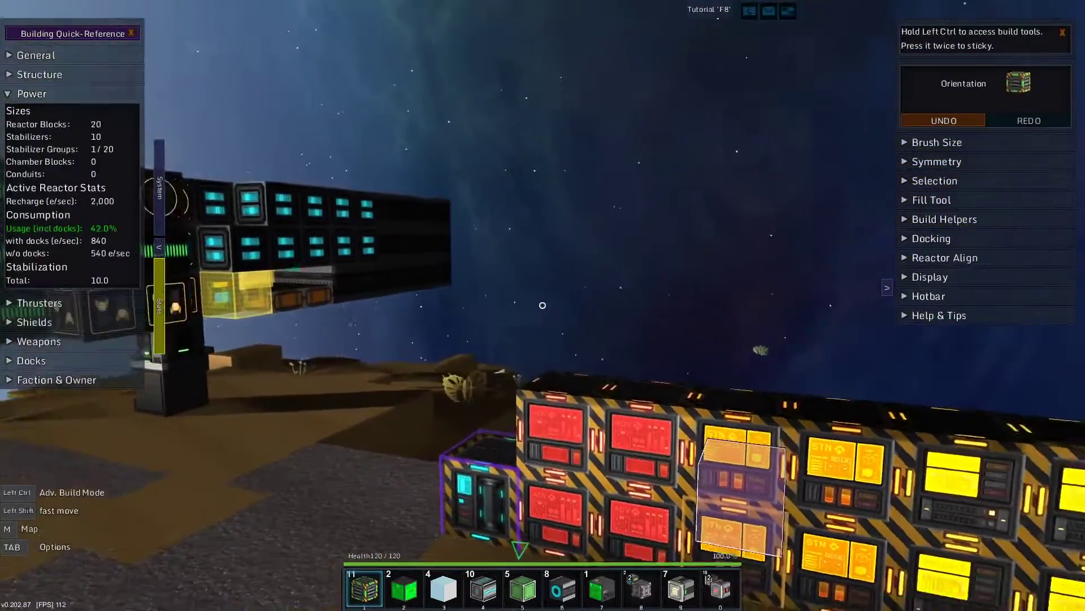
- Look over the advanced factories and ready the Salvage Computer from hotbar slot 7
{"action": "key", "text": "a"}
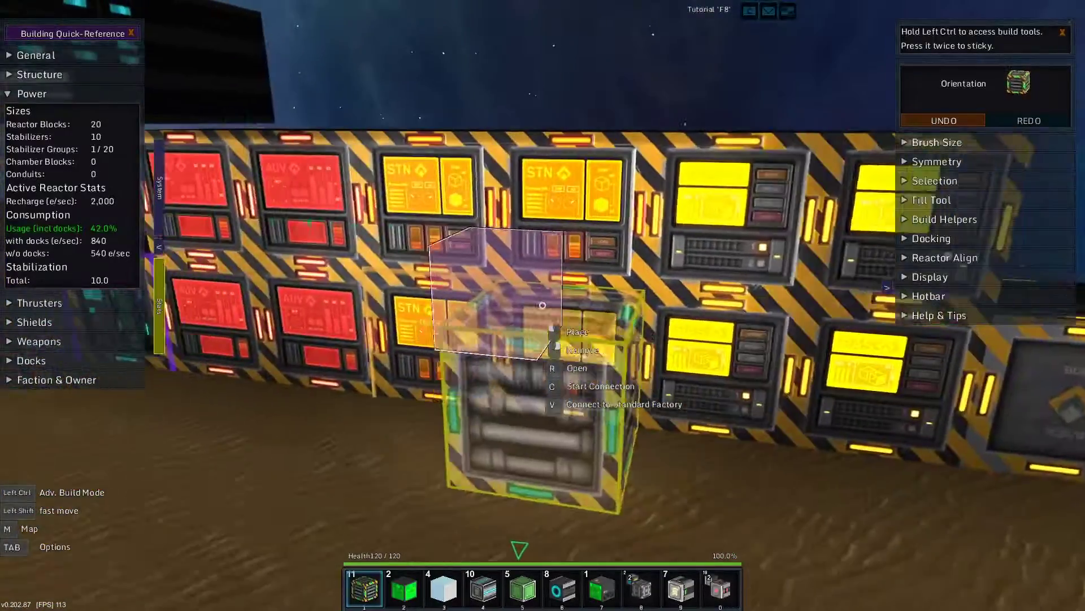
{"action": "key", "text": "i"}
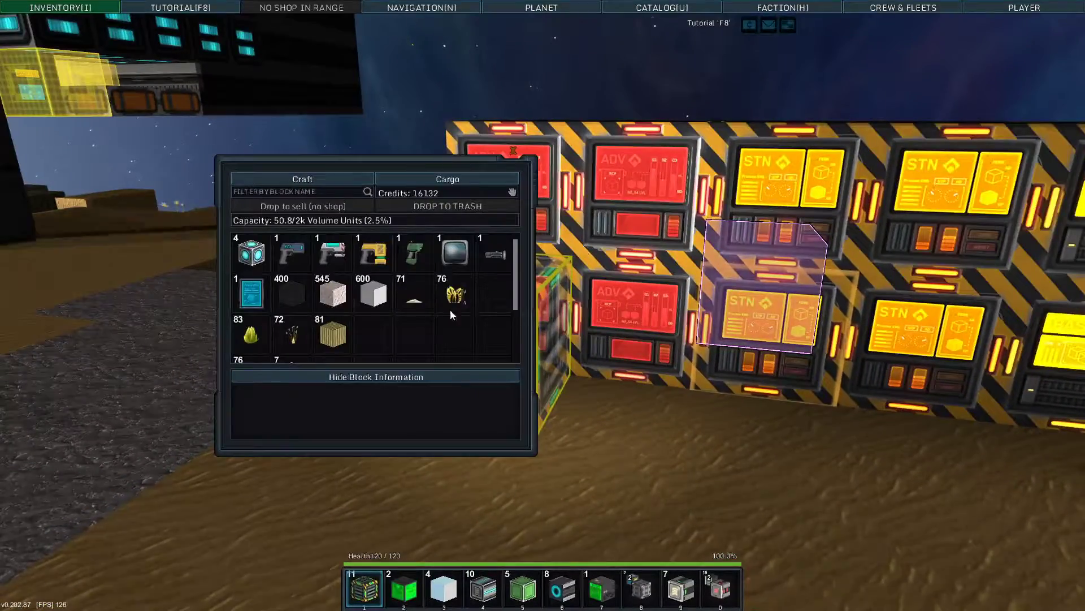
{"action": "key", "text": "i"}
{"action": "key", "text": "7"}
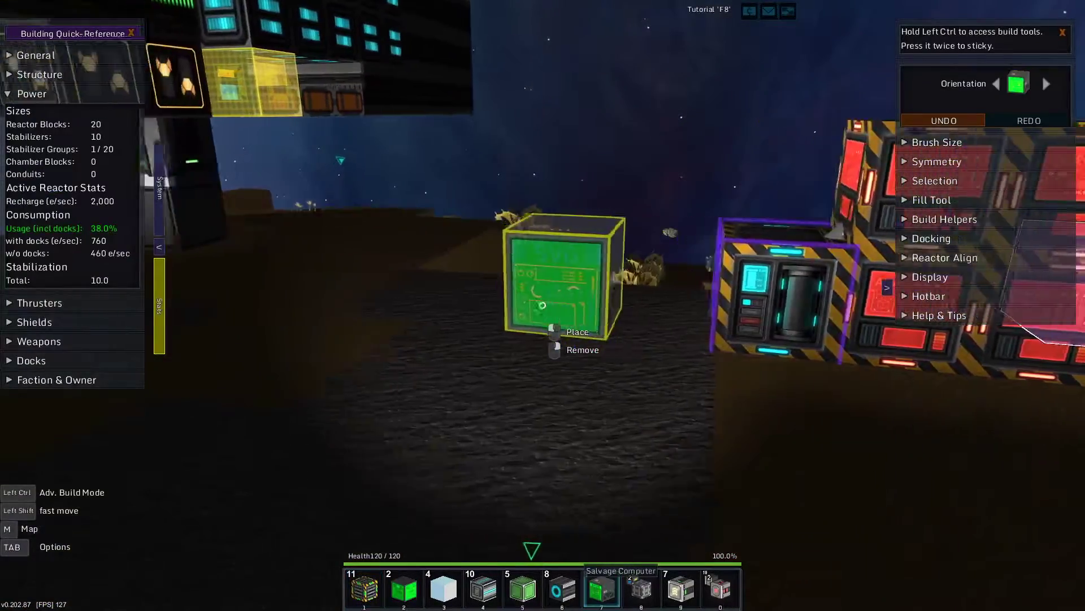
{"action": "key", "text": "8"}
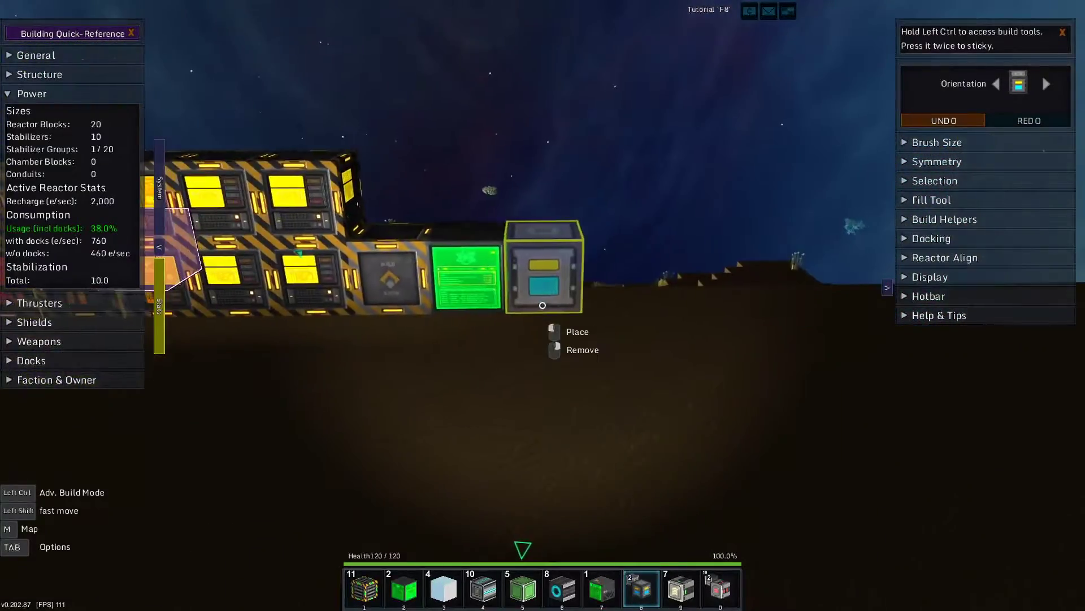
- Switch the held block from Cargo Space to the storage Stash
{"action": "key", "text": "w"}
{"action": "key", "text": "c"}
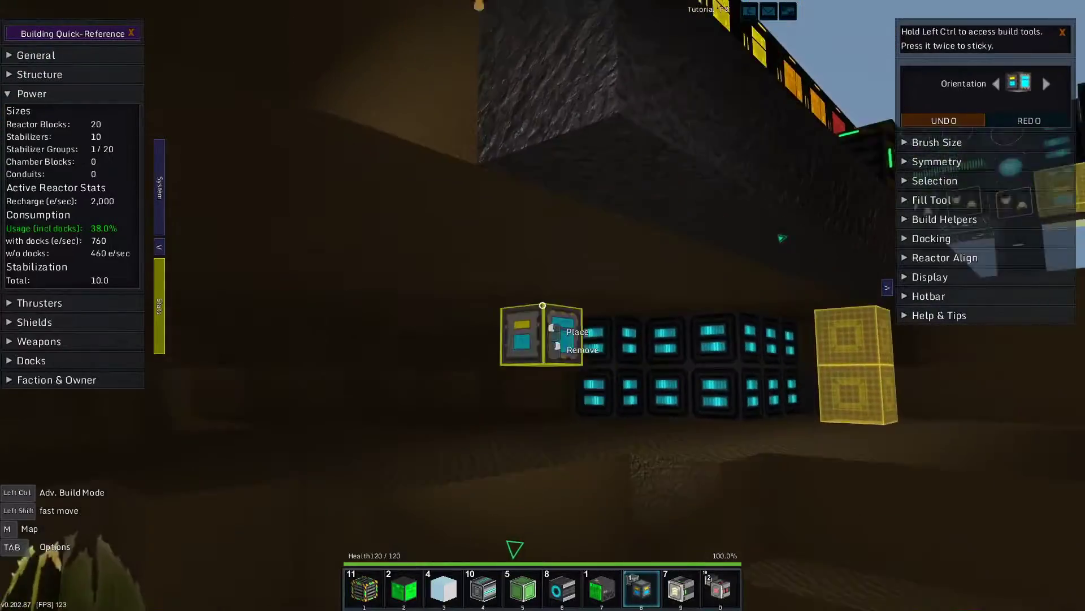
{"action": "key", "text": "w"}
{"action": "key", "text": "8"}
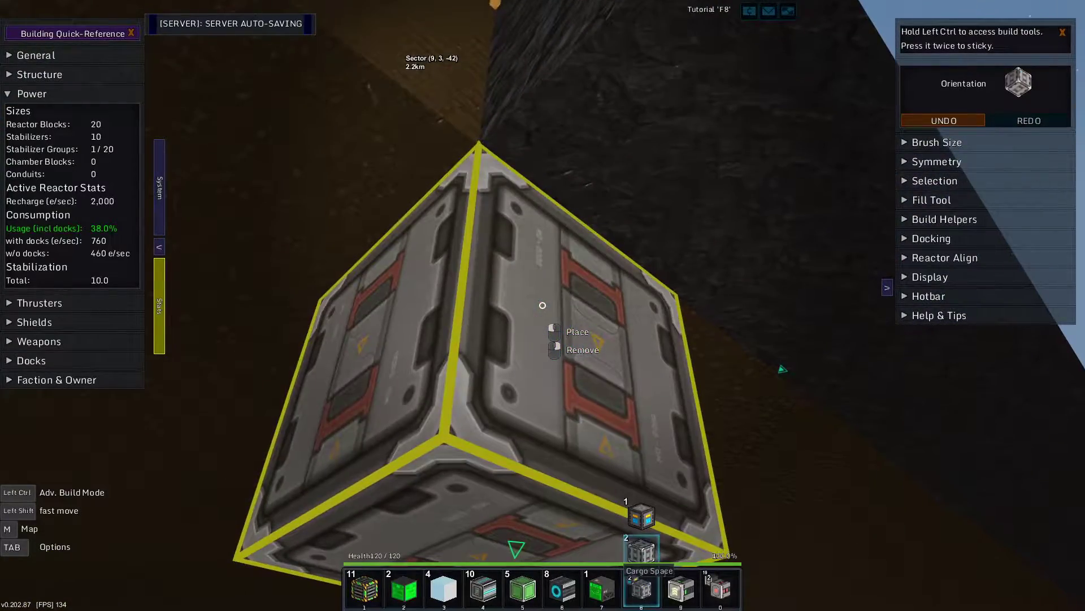
{"action": "key", "text": "s"}
{"action": "key", "text": "8"}
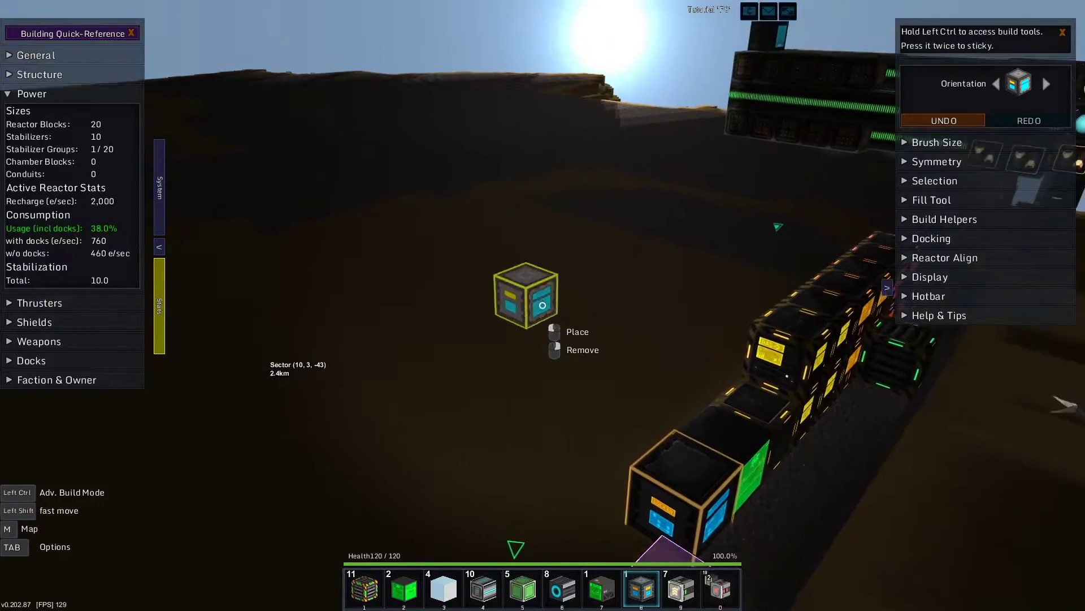
- Open and check the Stash storage next to the inventory
{"action": "key", "text": "r"}
{"action": "key", "text": "r"}
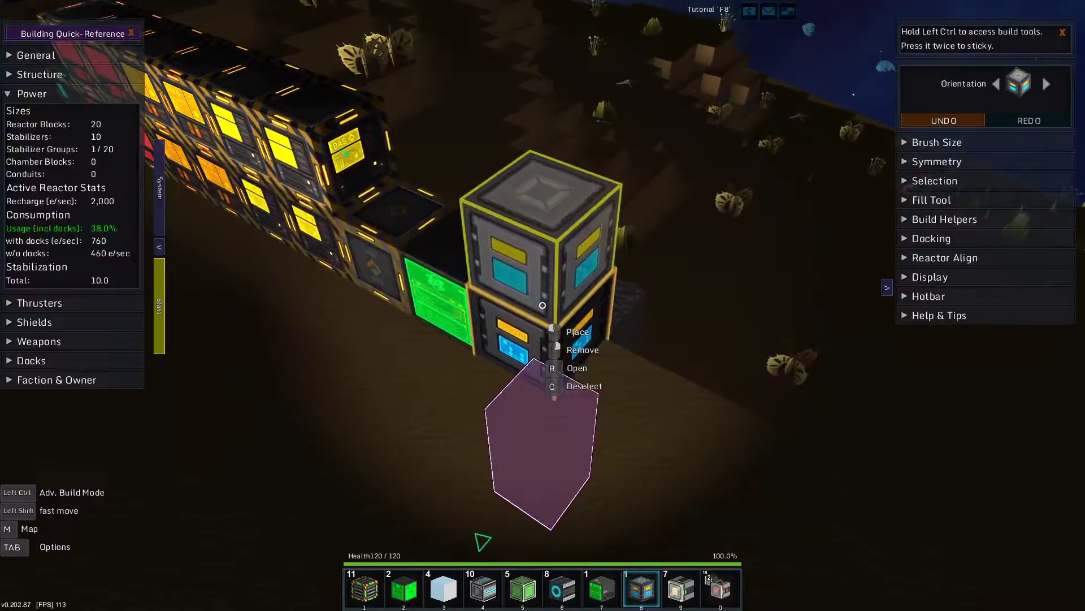
{"action": "key", "text": "r"}
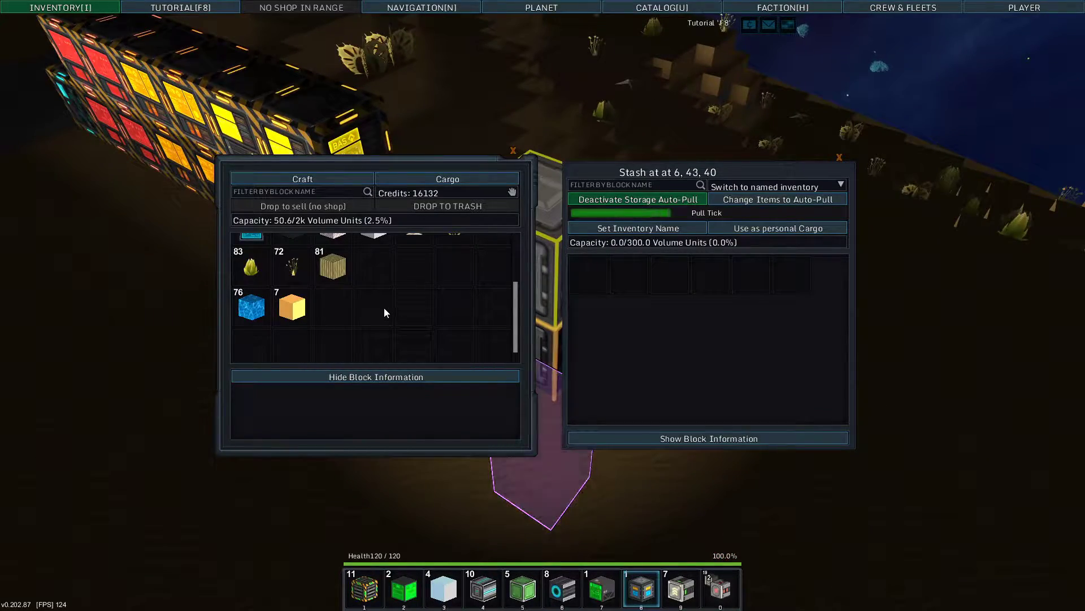
{"action": "key", "text": "r"}
{"action": "key", "text": "r"}
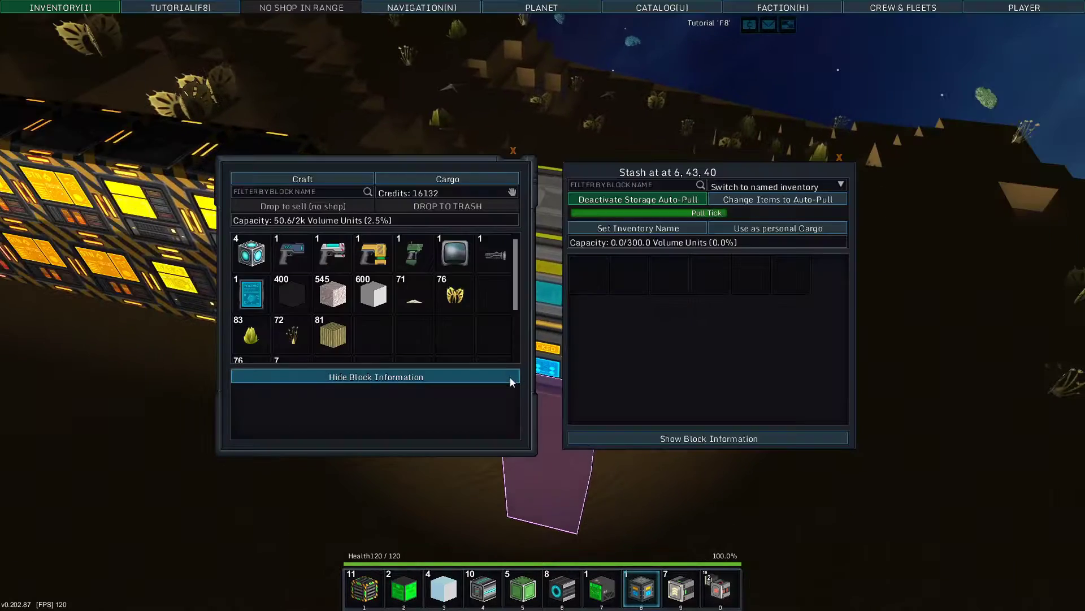
{"action": "key", "text": "r"}
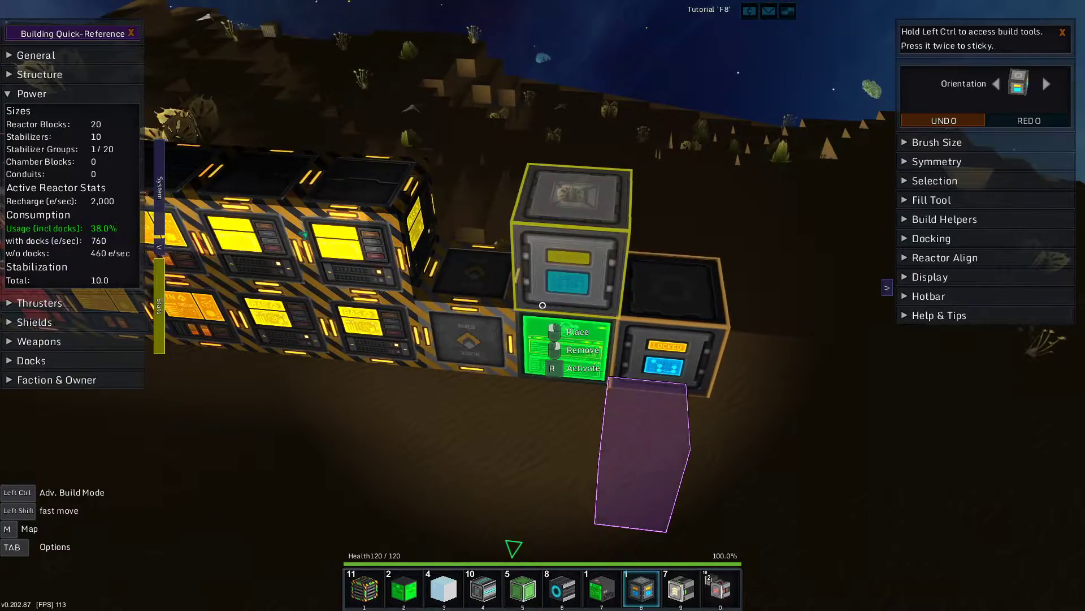
- Move to the row's left end and check the Standard and Advanced Factory panels
{"action": "key", "text": "a"}
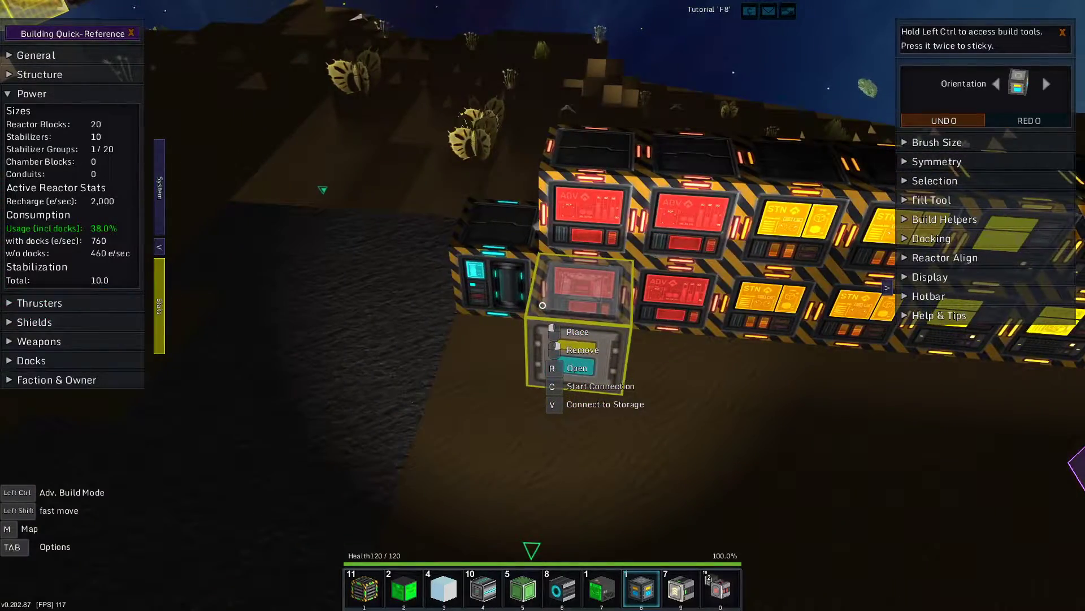
{"action": "key", "text": "d"}
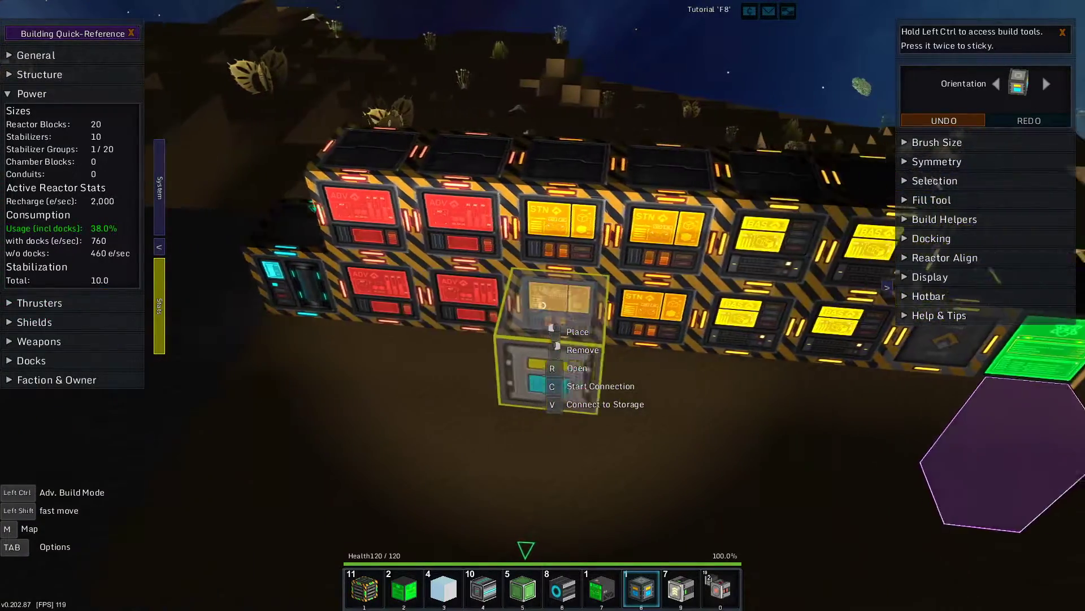
{"action": "key", "text": "r"}
{"action": "key", "text": "r"}
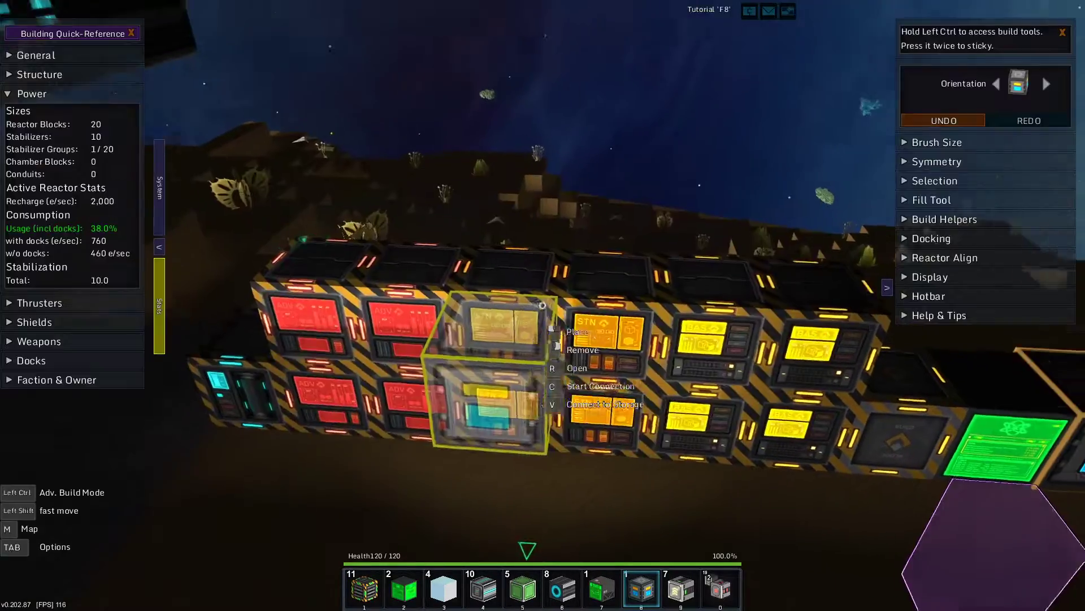
{"action": "key", "text": "r"}
{"action": "key", "text": "r"}
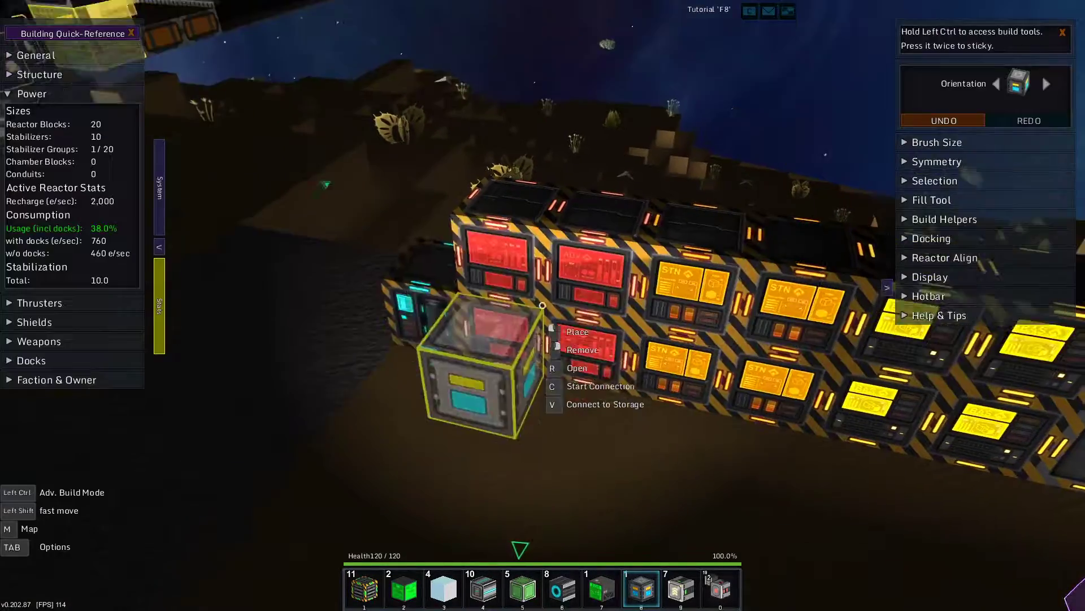
{"action": "key", "text": "r"}
{"action": "key", "text": "r"}
{"action": "key", "text": "r"}
{"action": "key", "text": "r"}
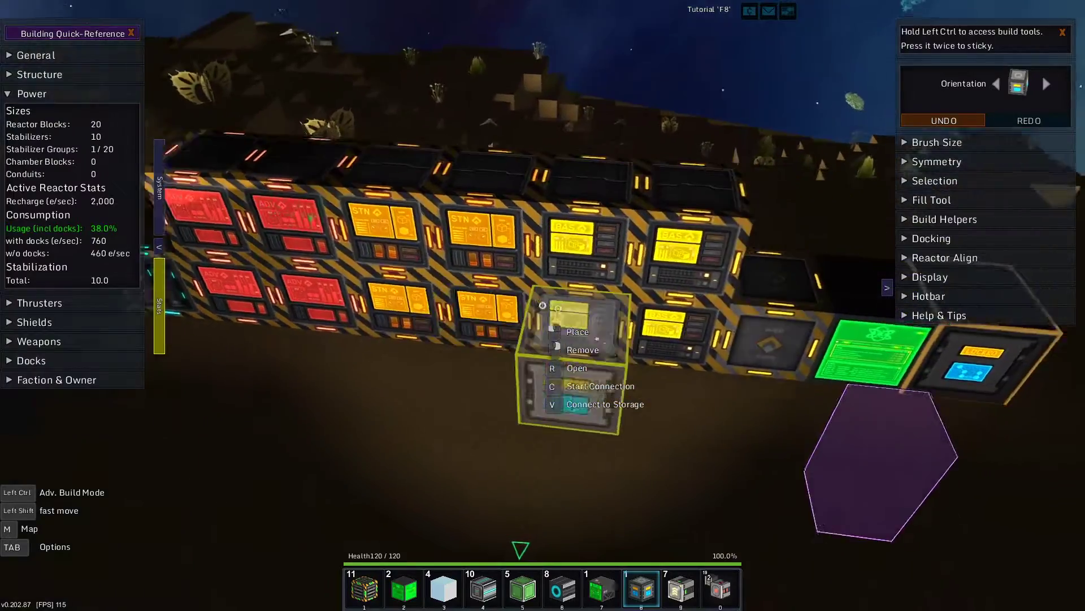
- Open and close the faction block settings, then leave building to view the ship
{"action": "key", "text": "r"}
{"action": "key", "text": "r"}
{"action": "key", "text": "ctrl"}
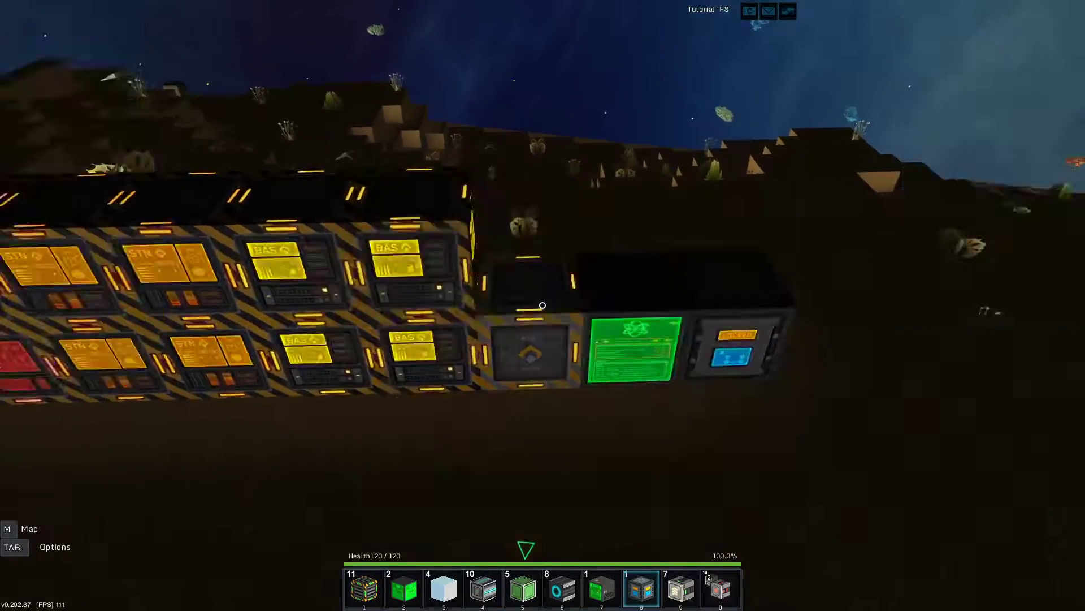
{"action": "key", "text": "r"}
{"action": "key", "text": "r"}
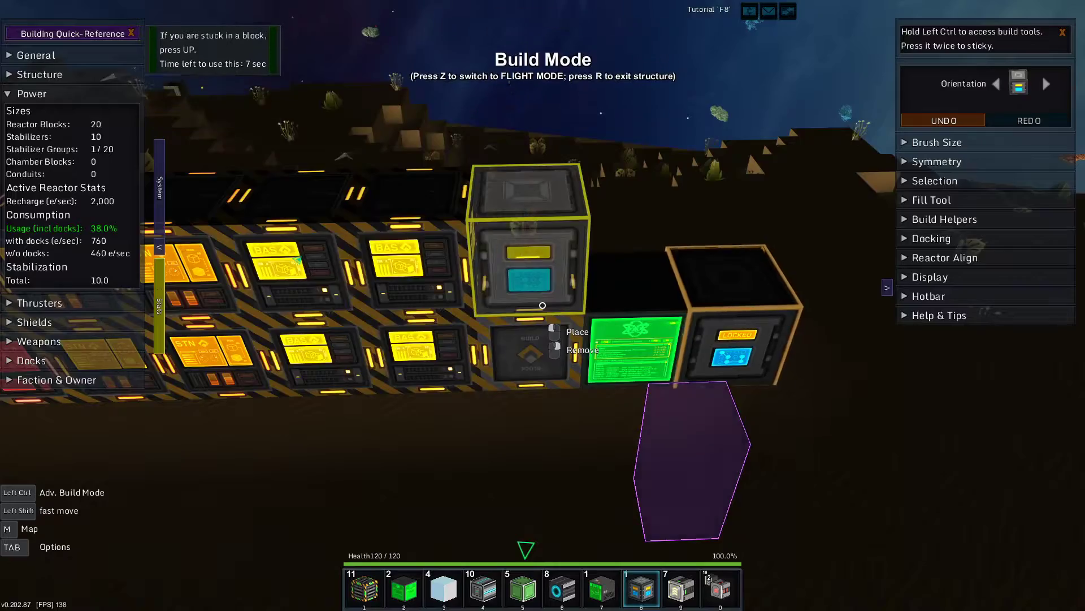
{"action": "key", "text": "r"}
{"action": "key", "text": "r"}
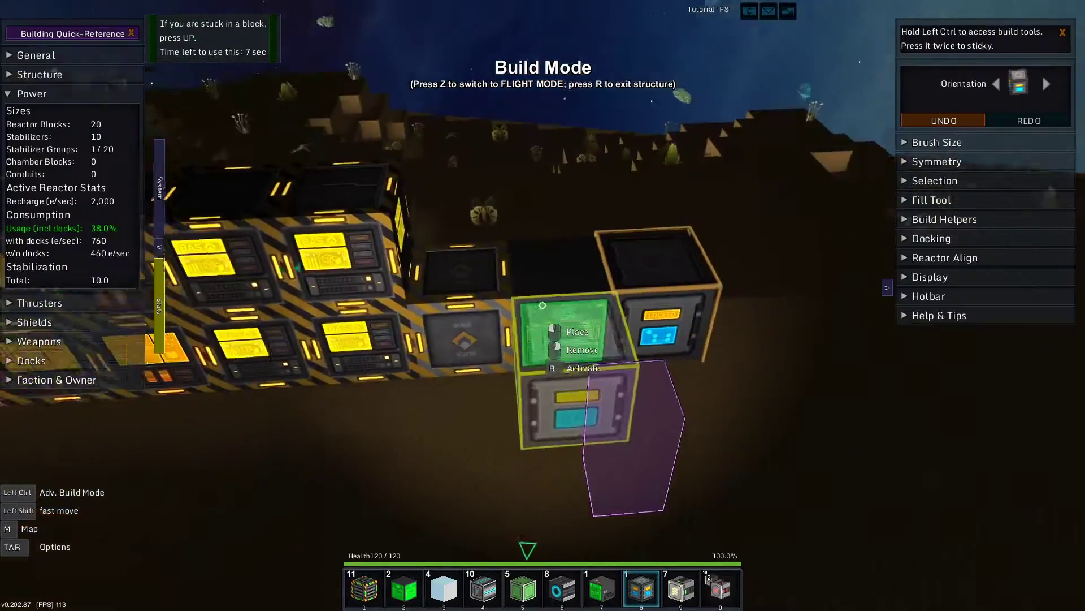
{"action": "key", "text": "ctrl"}
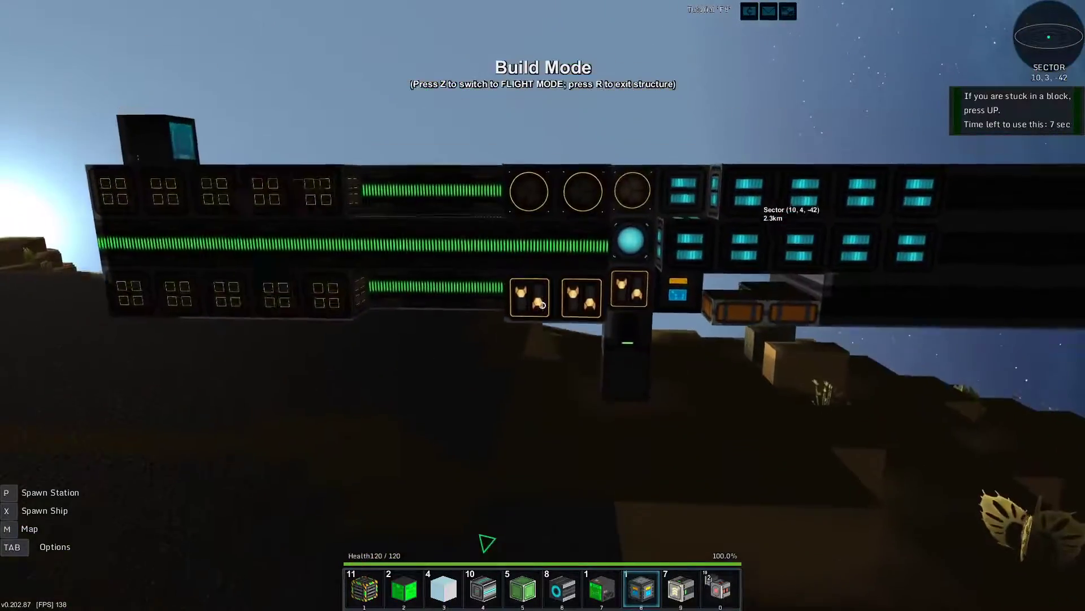
{"action": "key", "text": "r"}
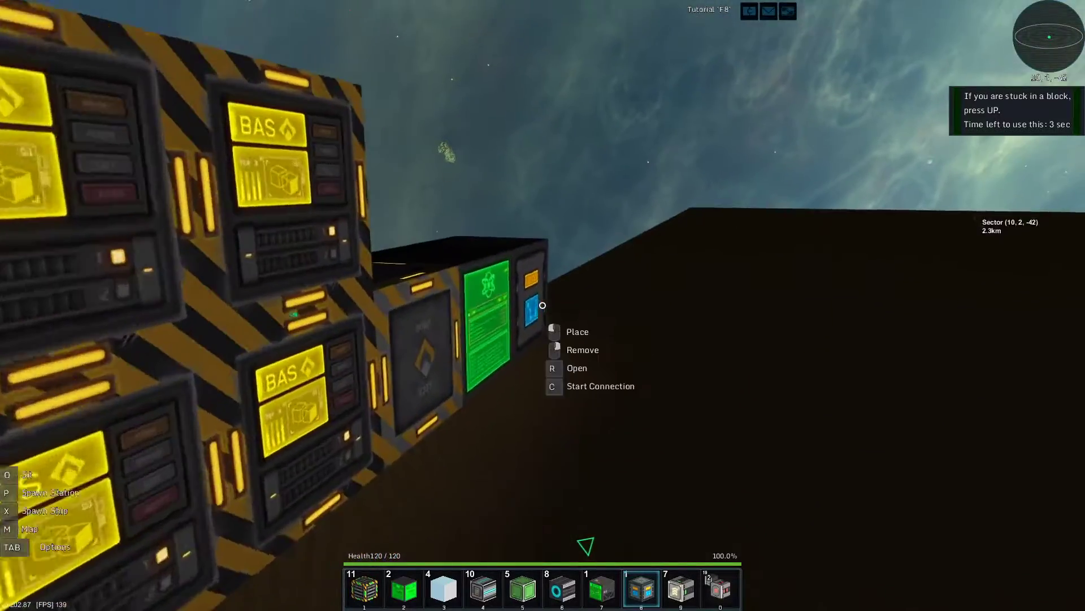
- Move Stone Fragment and three other material stacks into the stash, then close it
{"action": "key", "text": "r"}
{"action": "left_click", "coordinate": [430, 292], "text": "shift"}
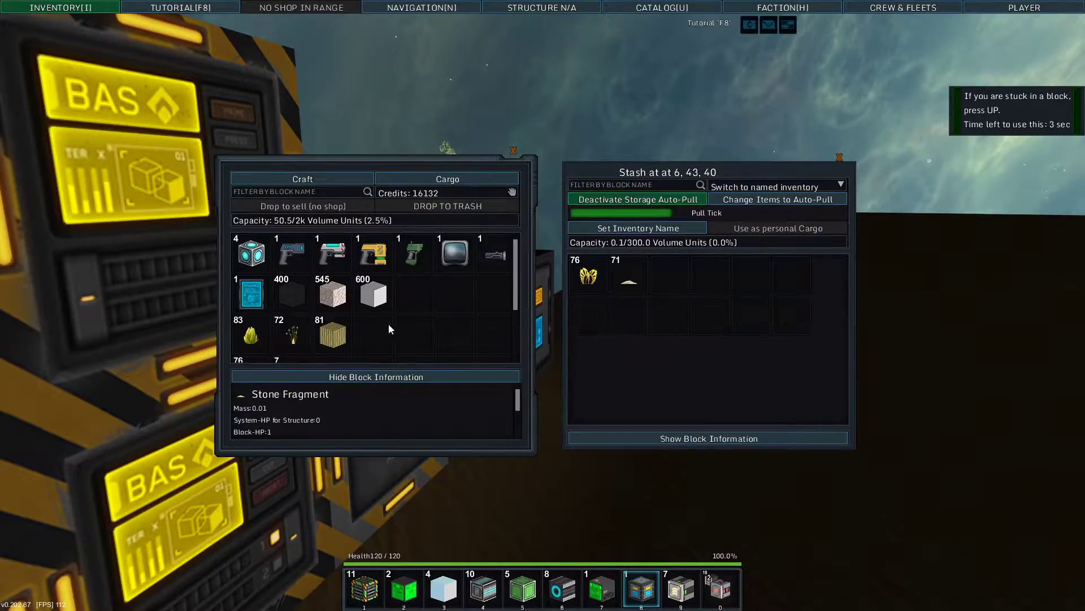
{"action": "left_click", "coordinate": [343, 339], "text": "shift"}
{"action": "left_click", "coordinate": [292, 337], "text": "shift"}
{"action": "left_click", "coordinate": [250, 335], "text": "shift"}
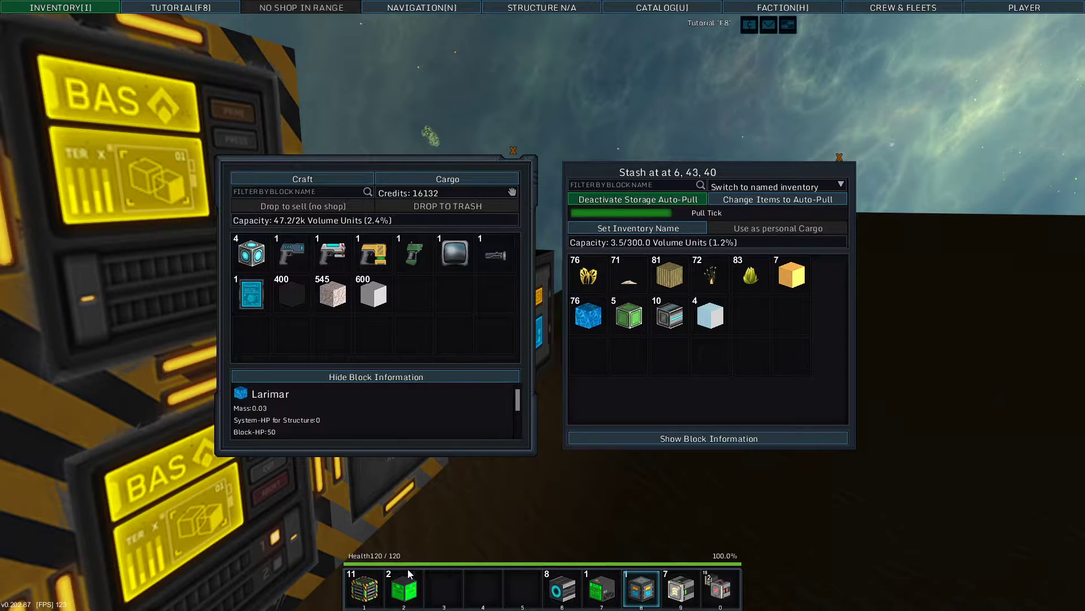
{"action": "key", "text": "i"}
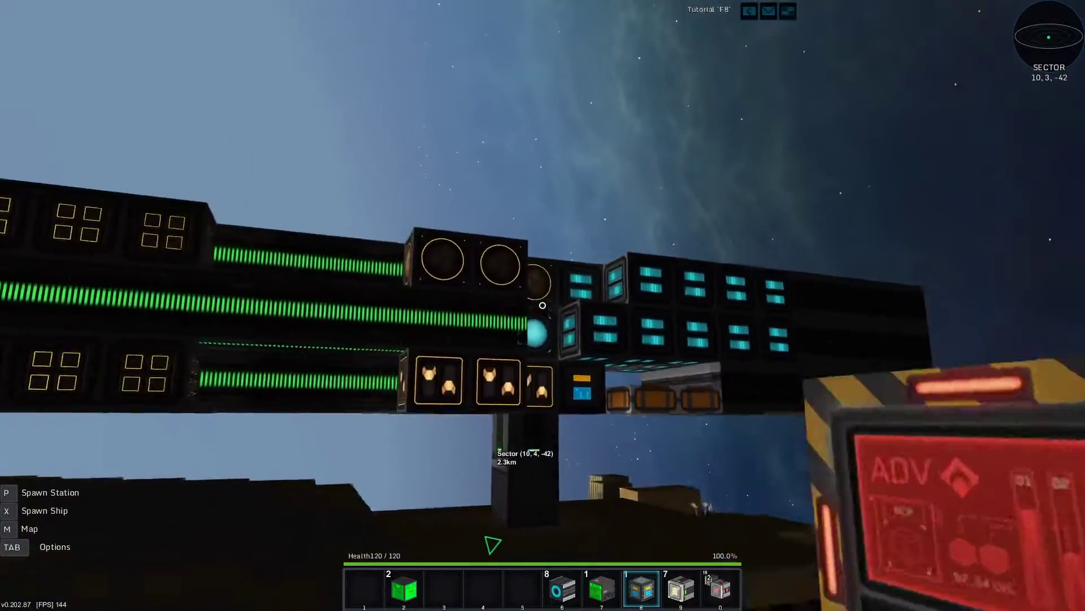
- From the ship core, open the galaxy map and step the selection to the Gamajor system
{"action": "key", "text": "r"}
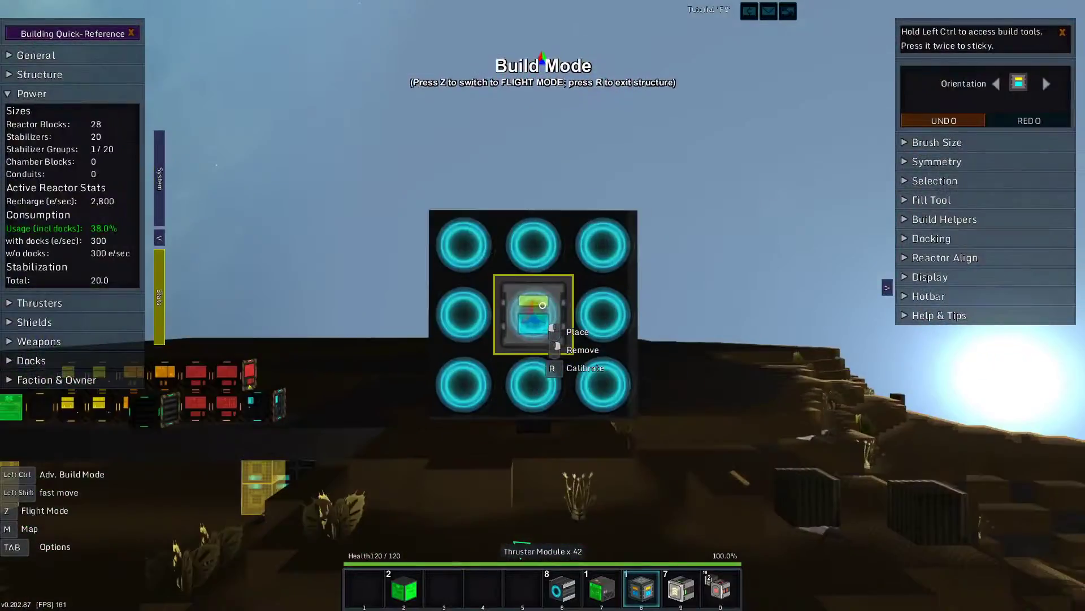
{"action": "key", "text": "m"}
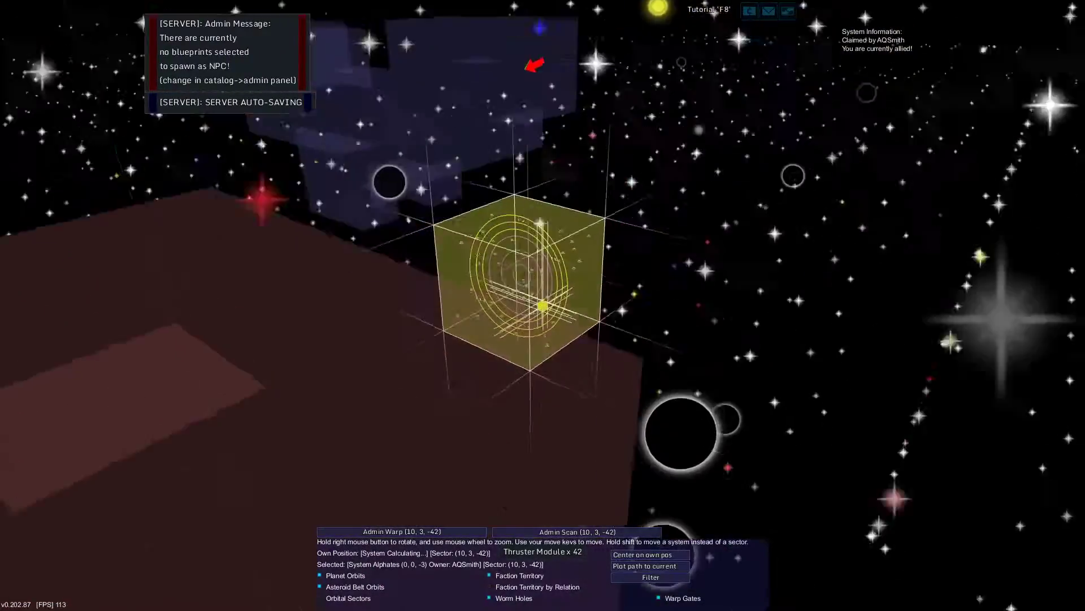
{"action": "key", "text": "shift+c"}
{"action": "key", "text": "shift+space"}
{"action": "key", "text": "shift+a"}
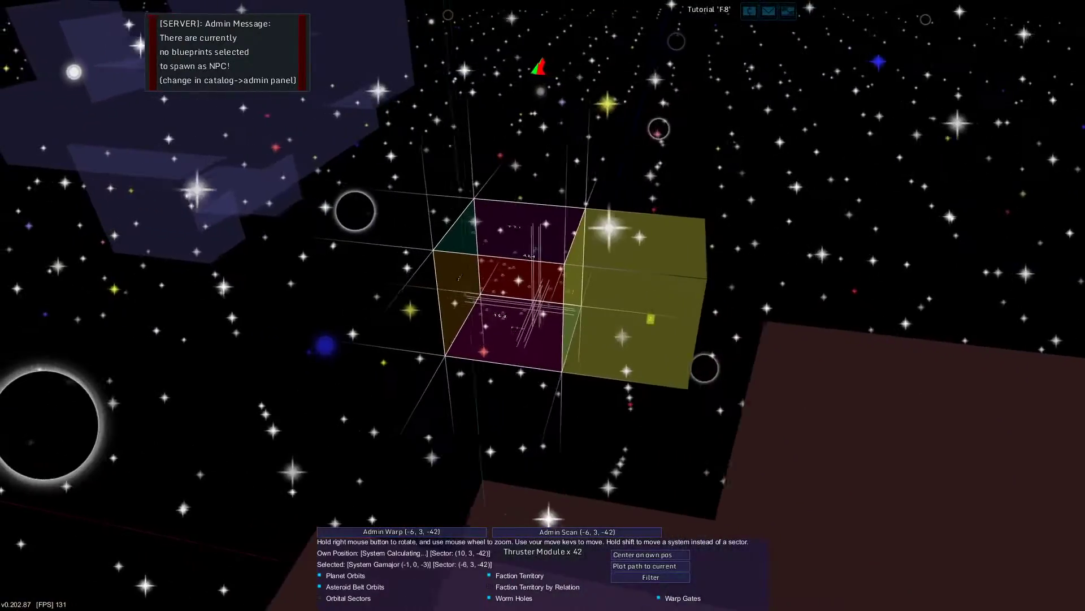
{"action": "key", "text": "shift+w"}
{"action": "key", "text": "shift+s"}
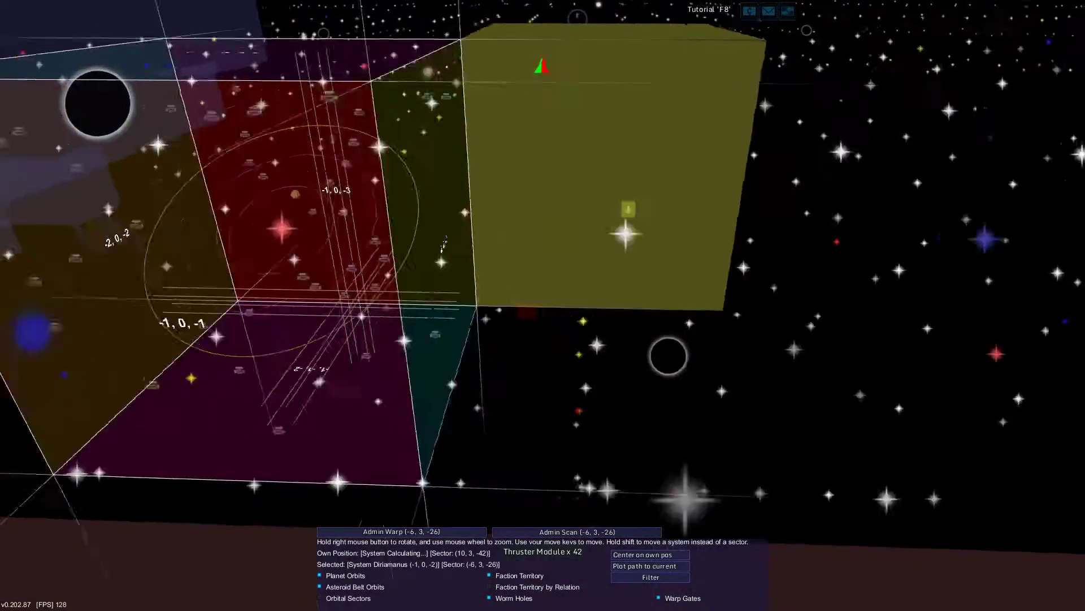
- Browse the Vuin and Diriamanus systems, then close the map and enter Flight Mode
{"action": "key", "text": "shift+d"}
{"action": "key", "text": "shift+w"}
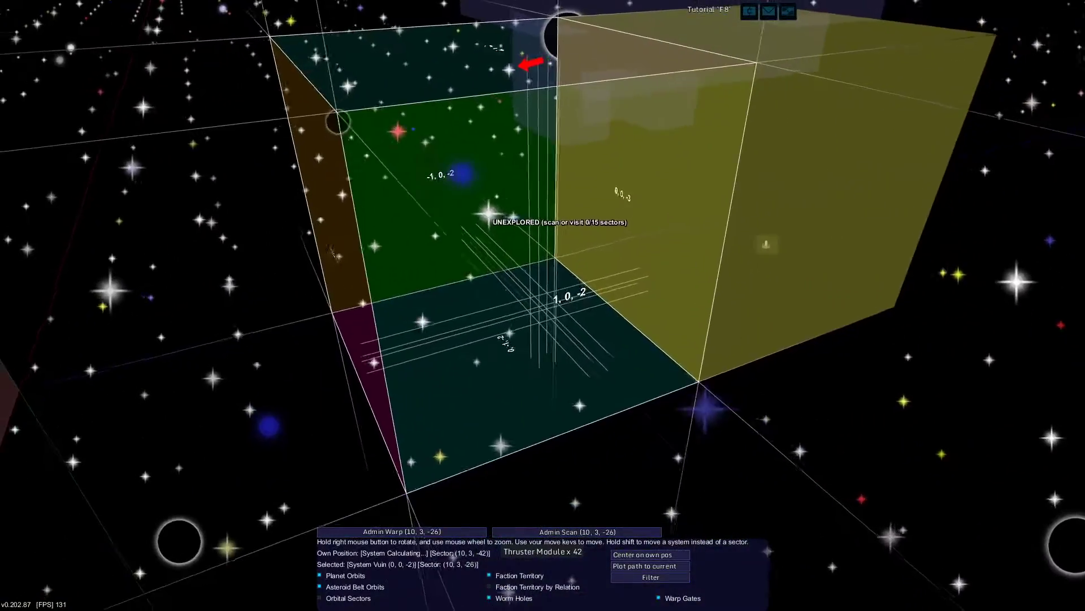
{"action": "key", "text": "shift+a"}
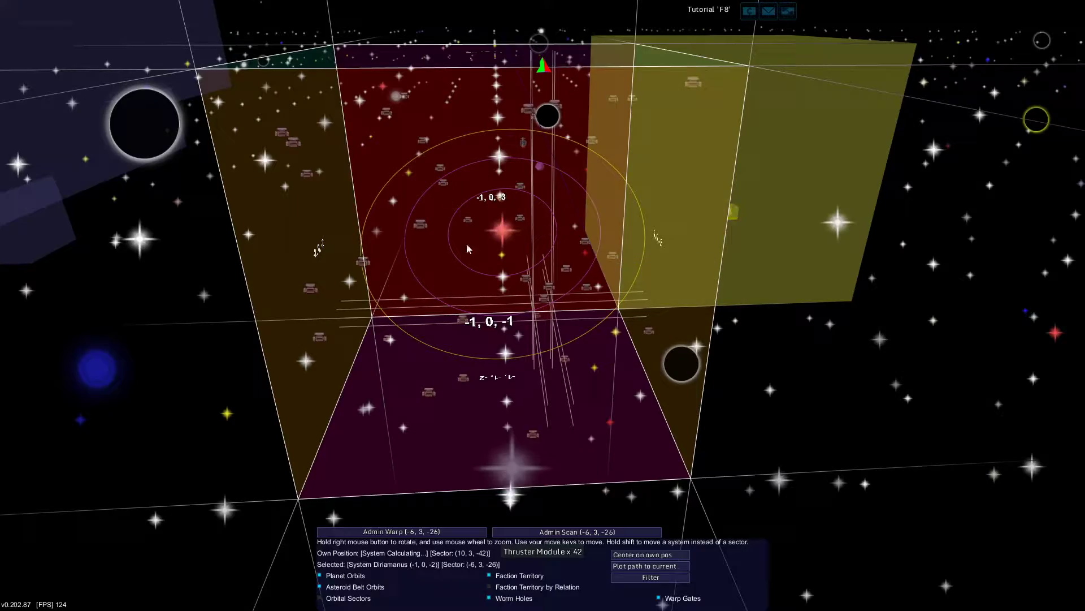
{"action": "key", "text": "shift+d"}
{"action": "key", "text": "s"}
{"action": "key", "text": "s"}
{"action": "key", "text": "s"}
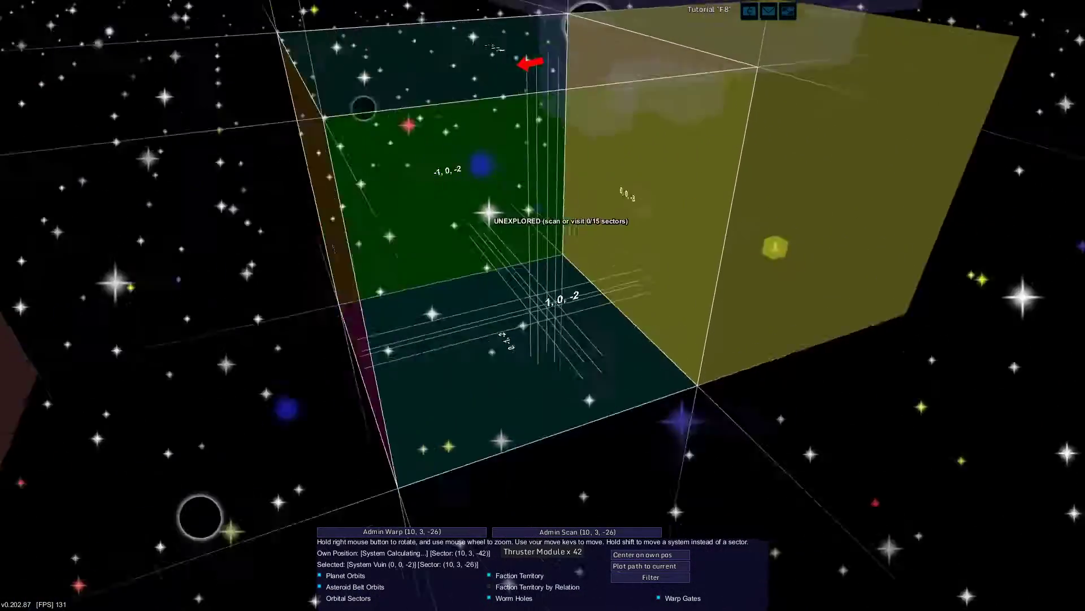
{"action": "key", "text": "s"}
{"action": "key", "text": "s"}
{"action": "key", "text": "m"}
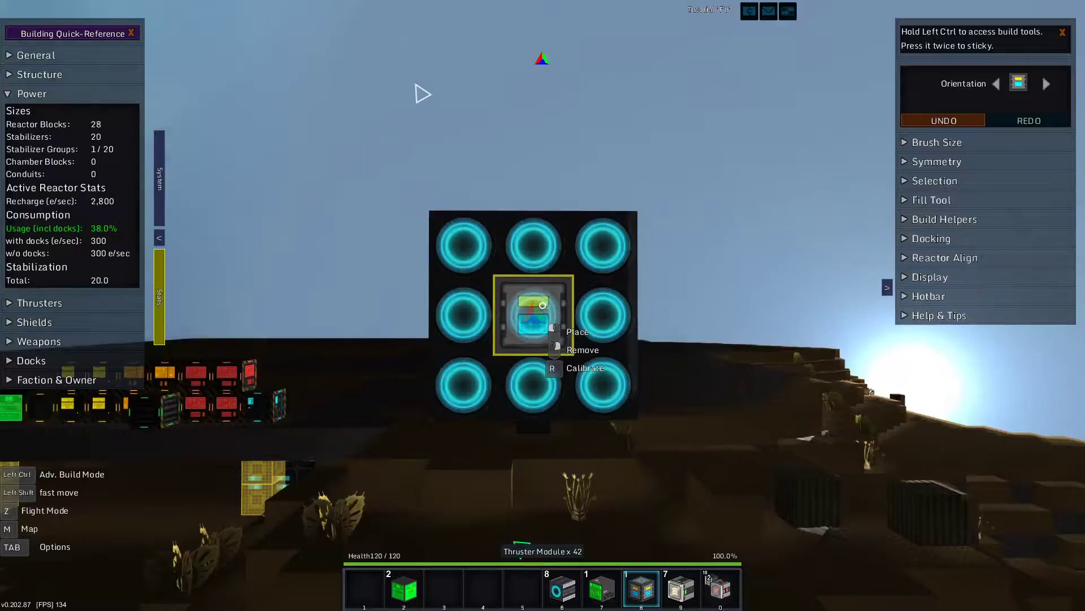
{"action": "key", "text": "z"}
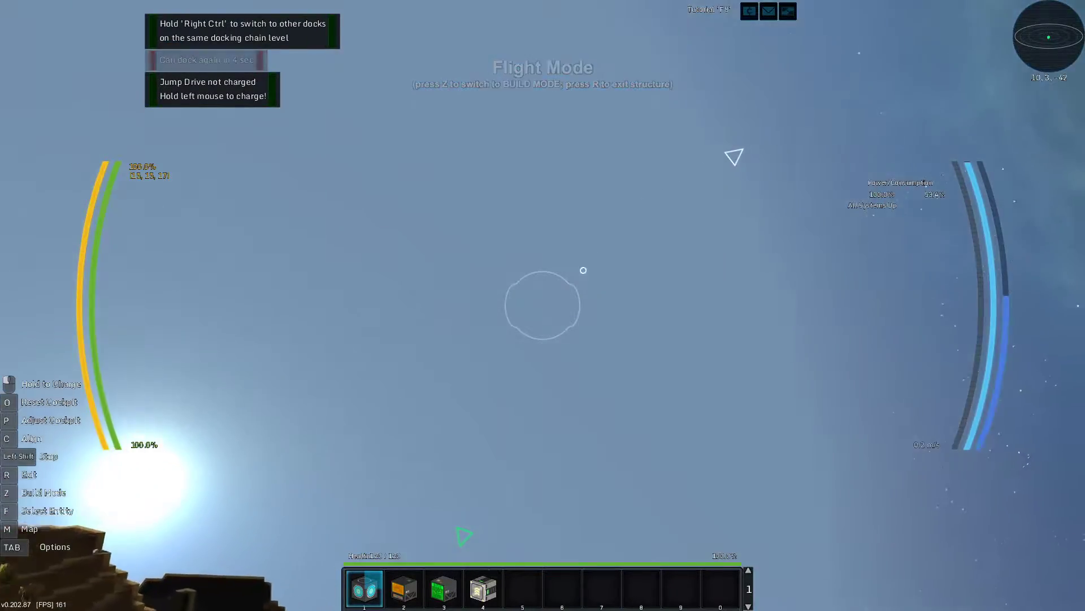
- Accelerate toward the waypoint and fire the jump drive into system 0, 0, -2
{"action": "key", "text": "w"}
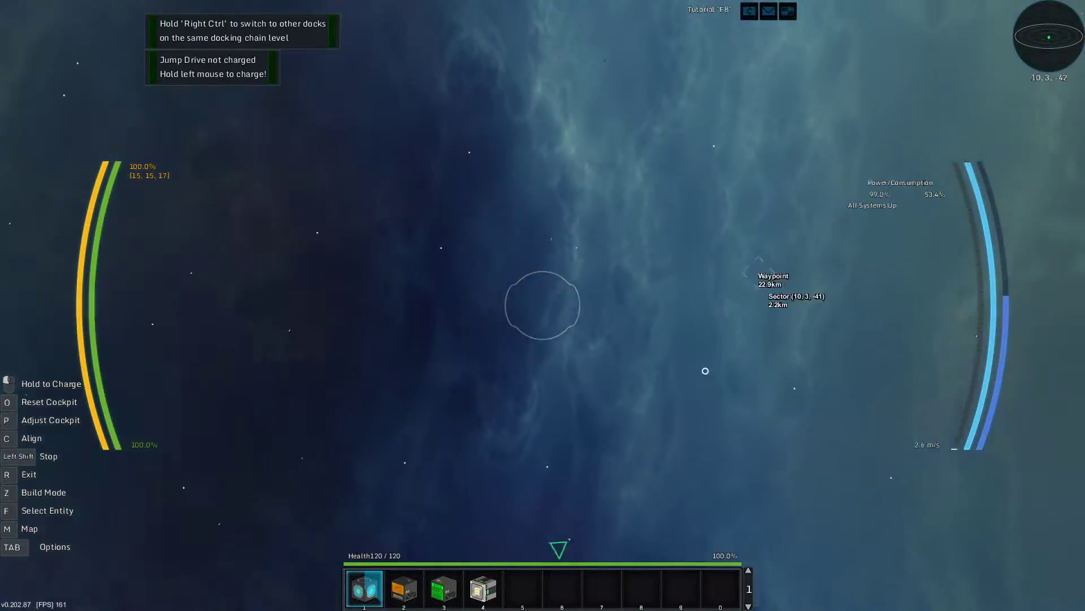
{"action": "key", "text": "w"}
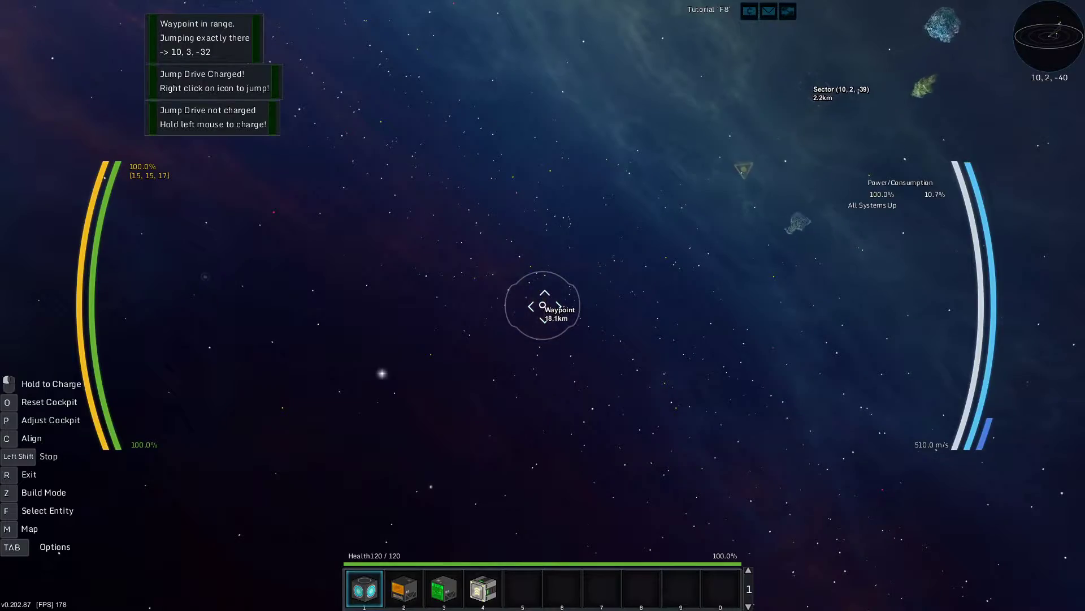
{"action": "right_click", "coordinate": [542, 306]}
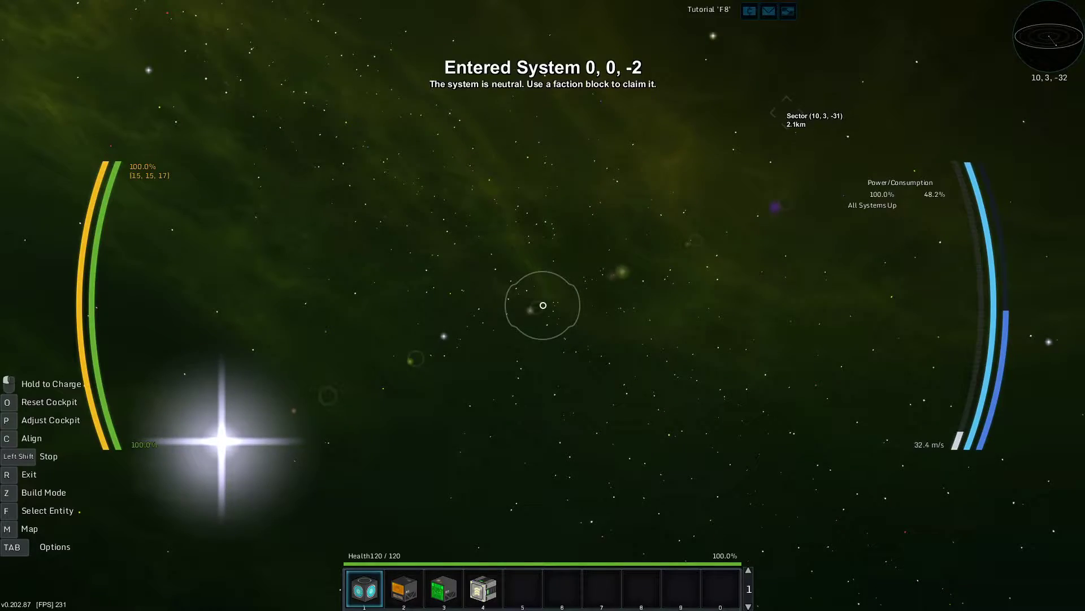
{"action": "key", "text": "m"}
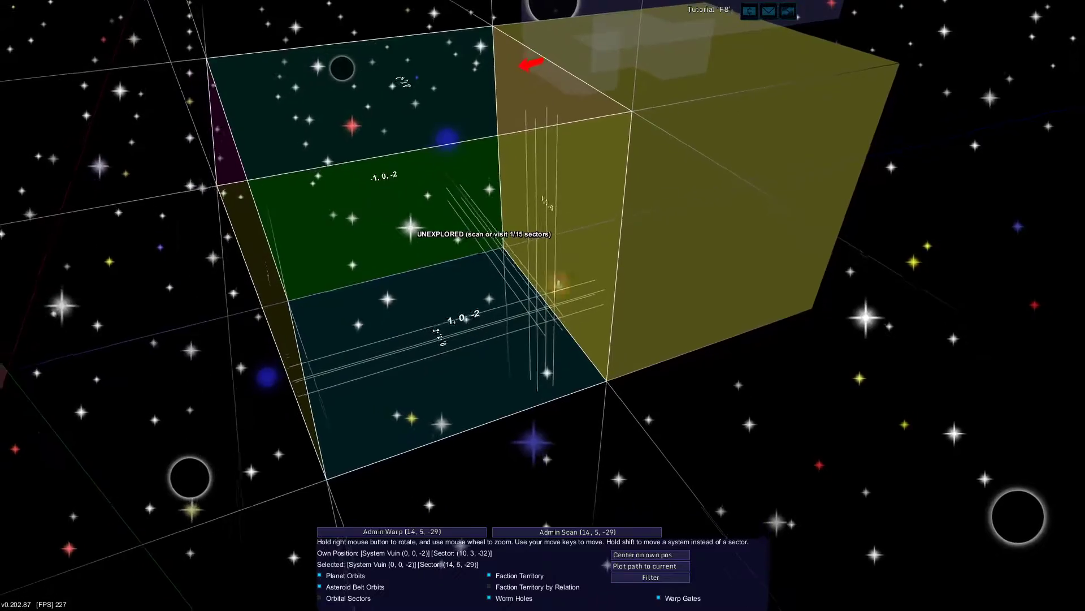
- Close the galaxy map and speed toward the waypoint
{"action": "key", "text": "w"}
{"action": "key", "text": "w"}
{"action": "key", "text": "w"}
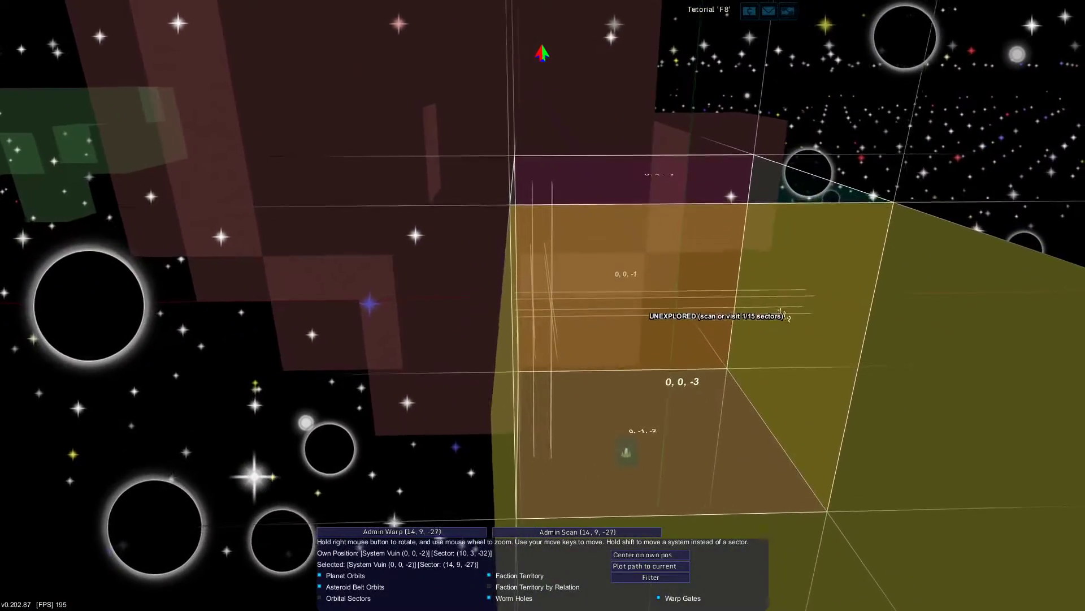
{"action": "left_click", "coordinate": [668, 566]}
{"action": "key", "text": "m"}
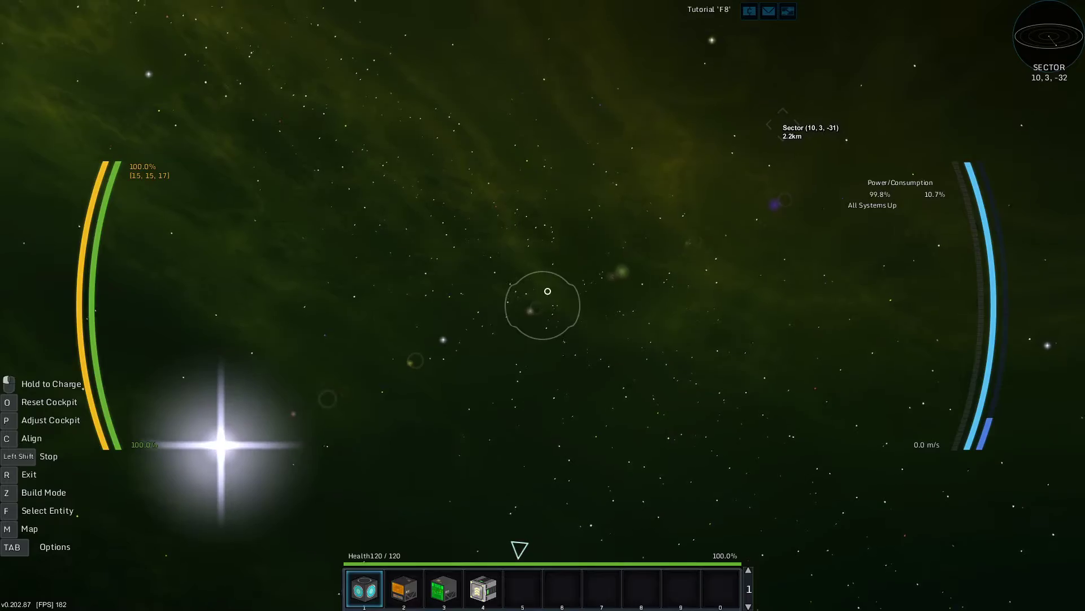
{"action": "key", "text": "w"}
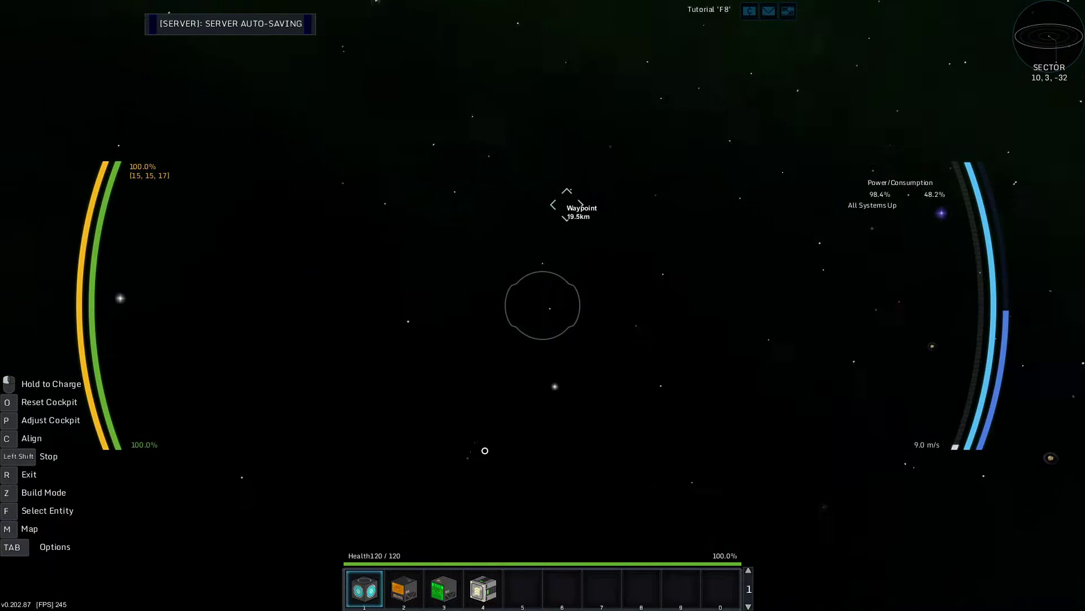
{"action": "key", "text": "w"}
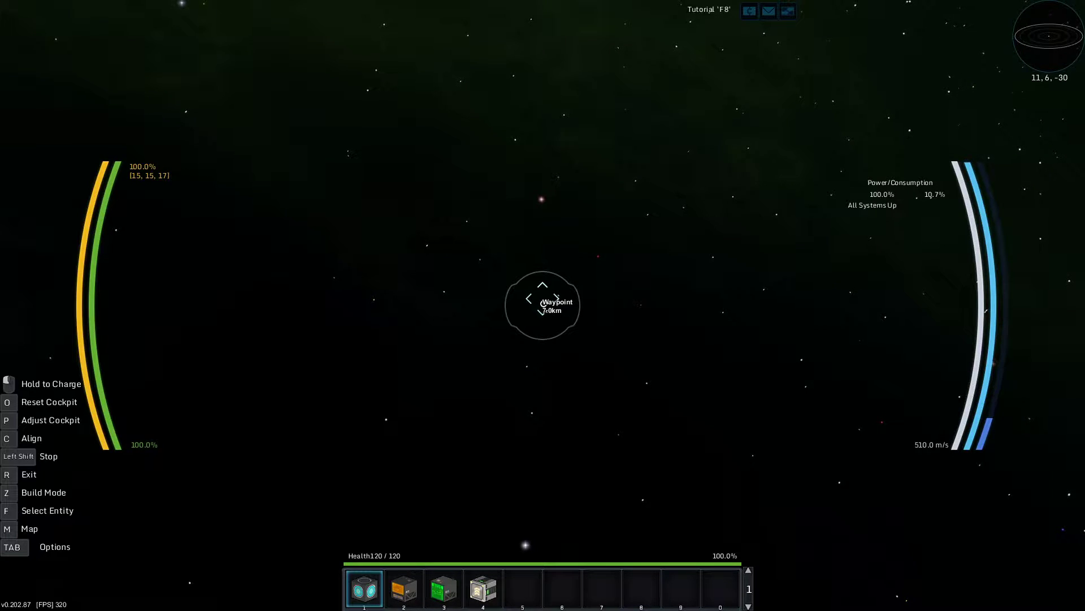
{"action": "key", "text": "z"}
{"action": "key", "text": "z"}
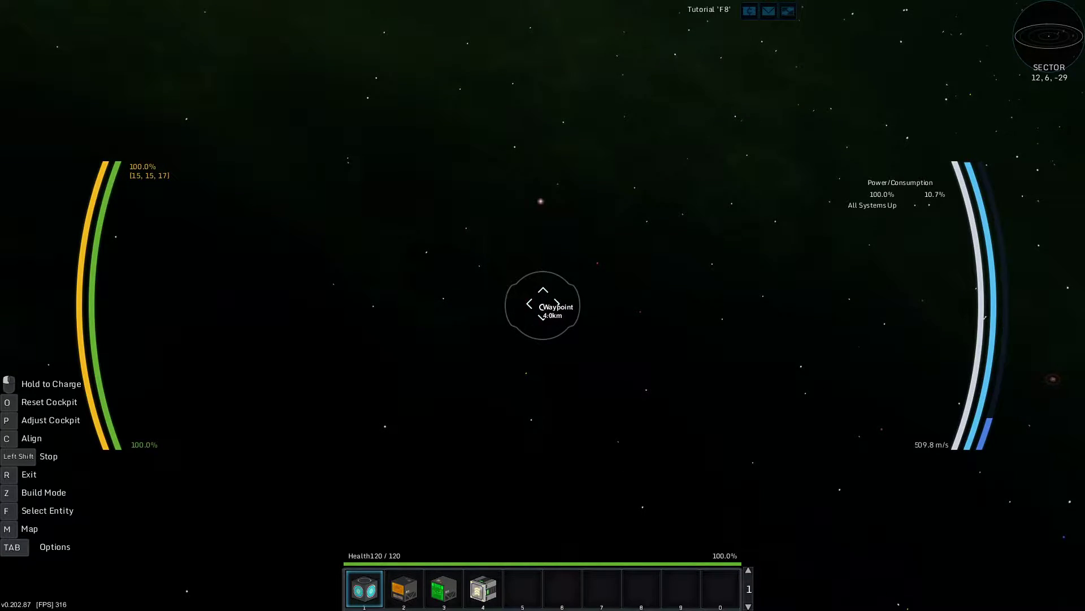
- Check position on the galaxy map and navigation options while flying
{"action": "key", "text": "m"}
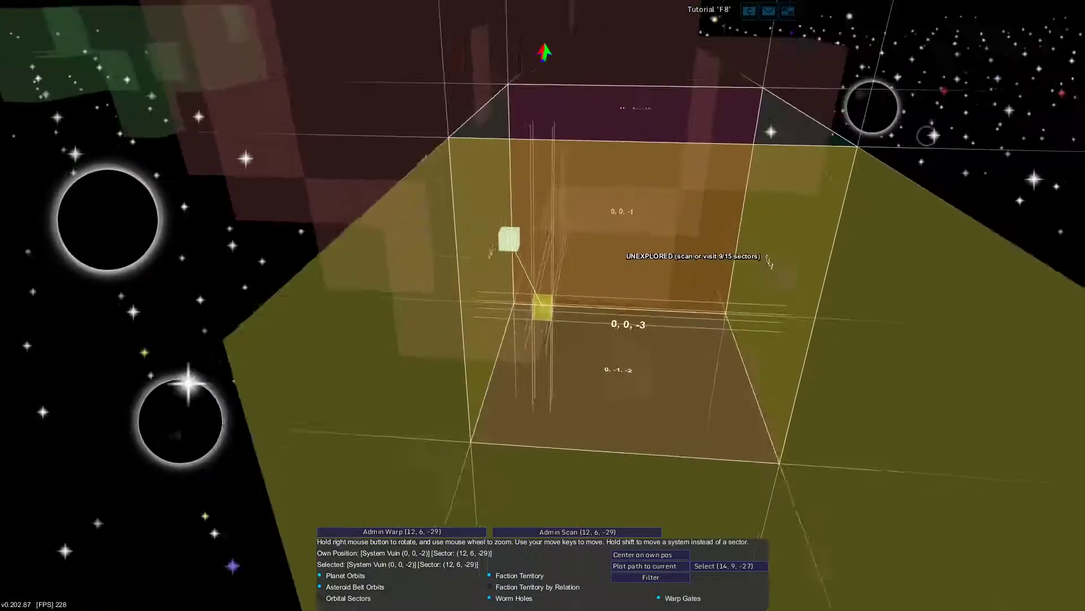
{"action": "key", "text": "m"}
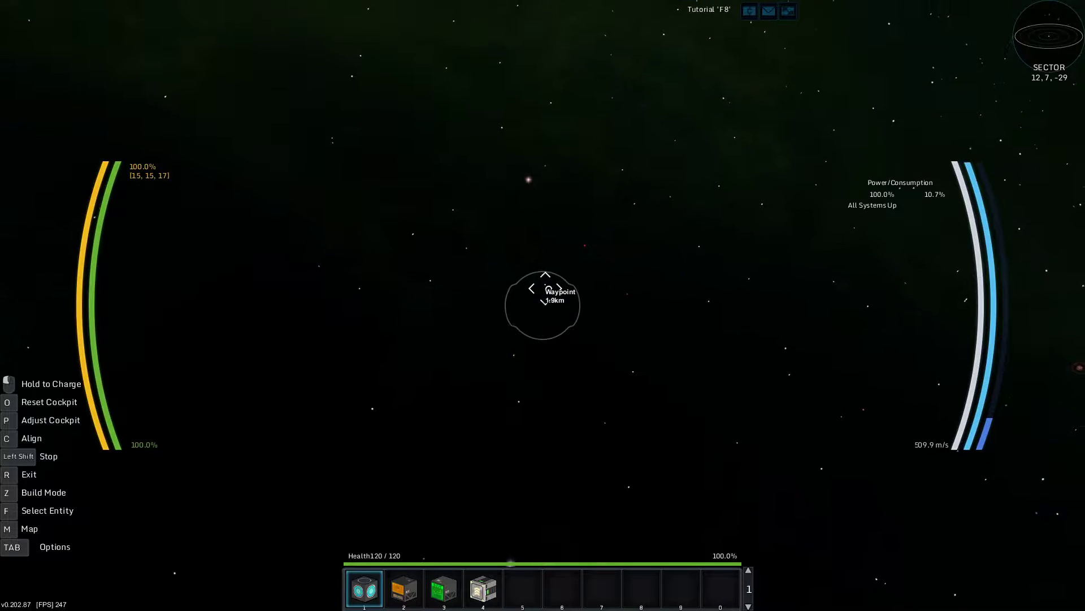
{"action": "key", "text": "n"}
{"action": "key", "text": "n"}
{"action": "key", "text": "m"}
{"action": "key", "text": "m"}
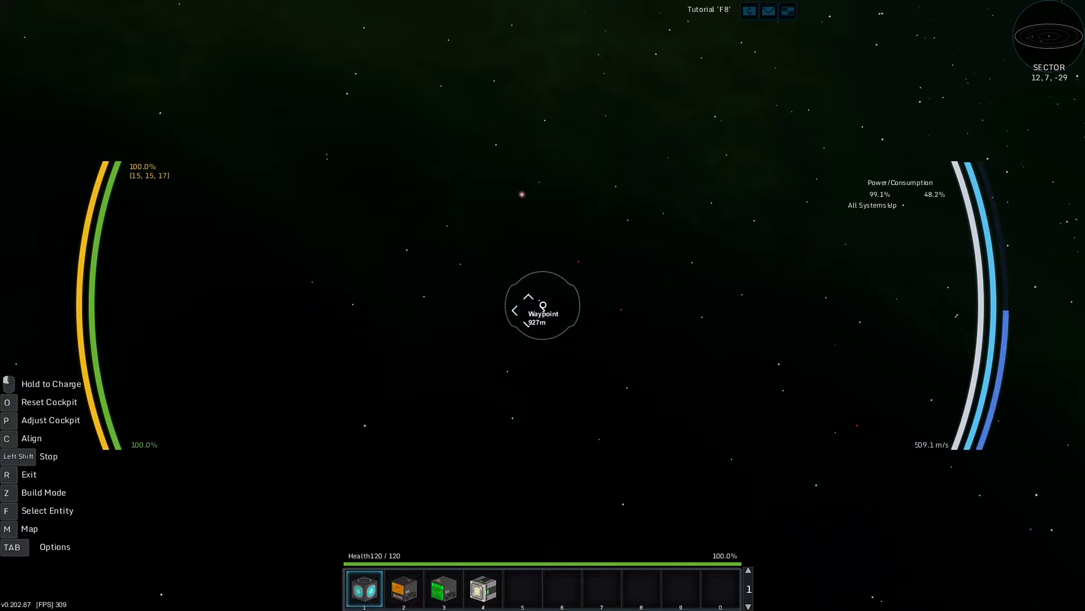
{"action": "key", "text": "m"}
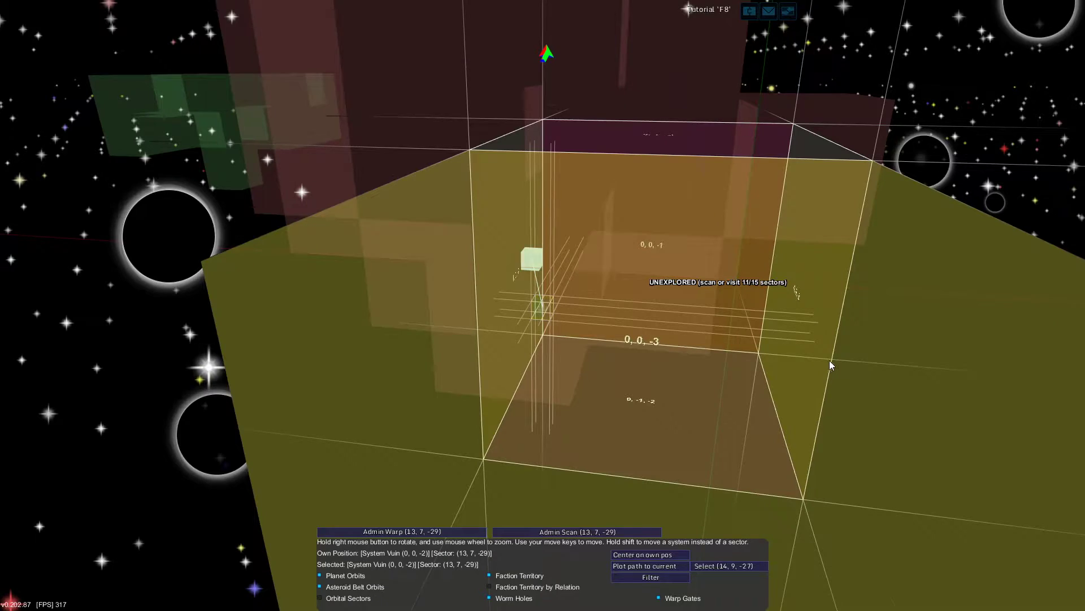
{"action": "key", "text": "m"}
{"action": "key", "text": "m"}
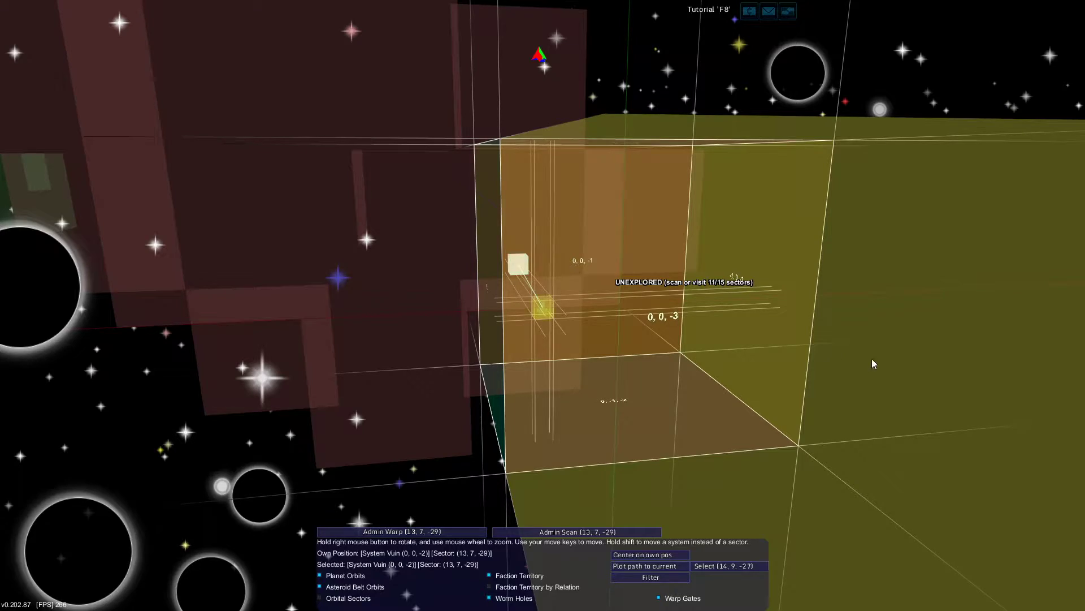
{"action": "key", "text": "m"}
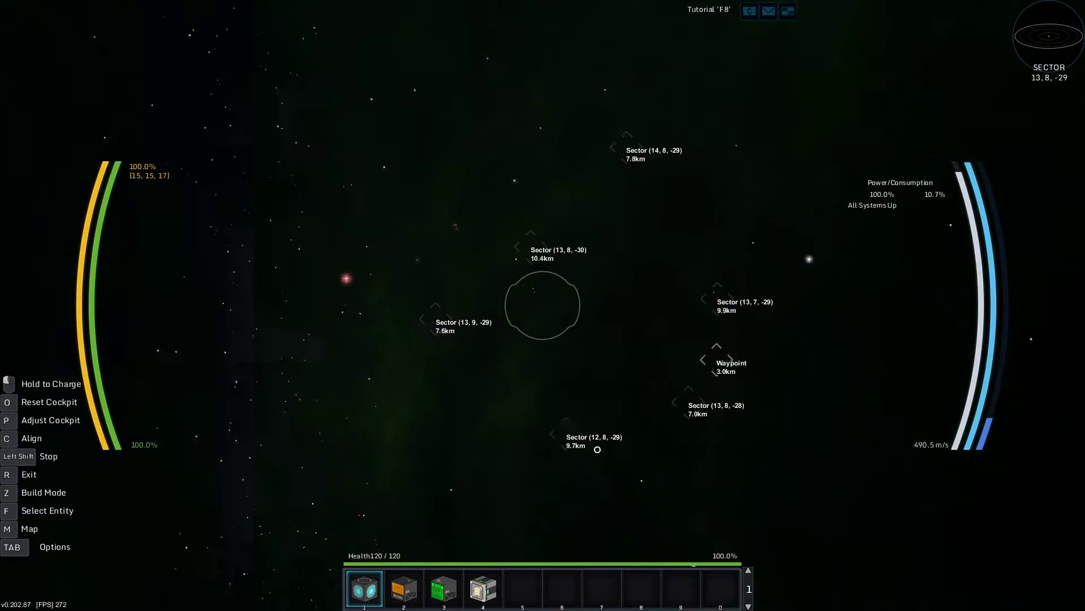
- Review the galaxy map, orbiting around system 0, 0, -3, then resume flying
{"action": "key", "text": "m"}
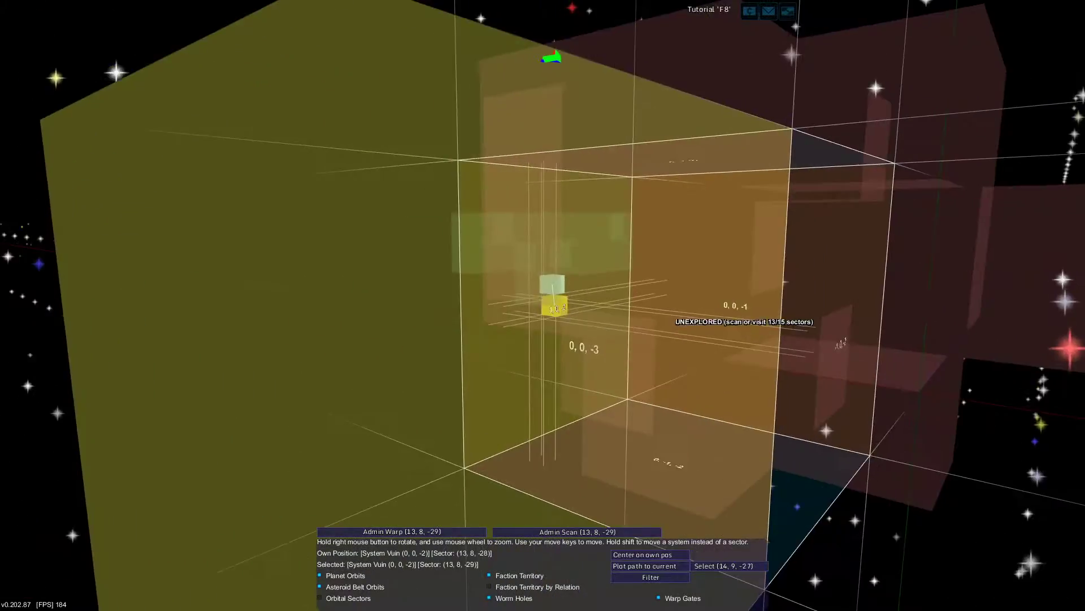
{"action": "key", "text": "m"}
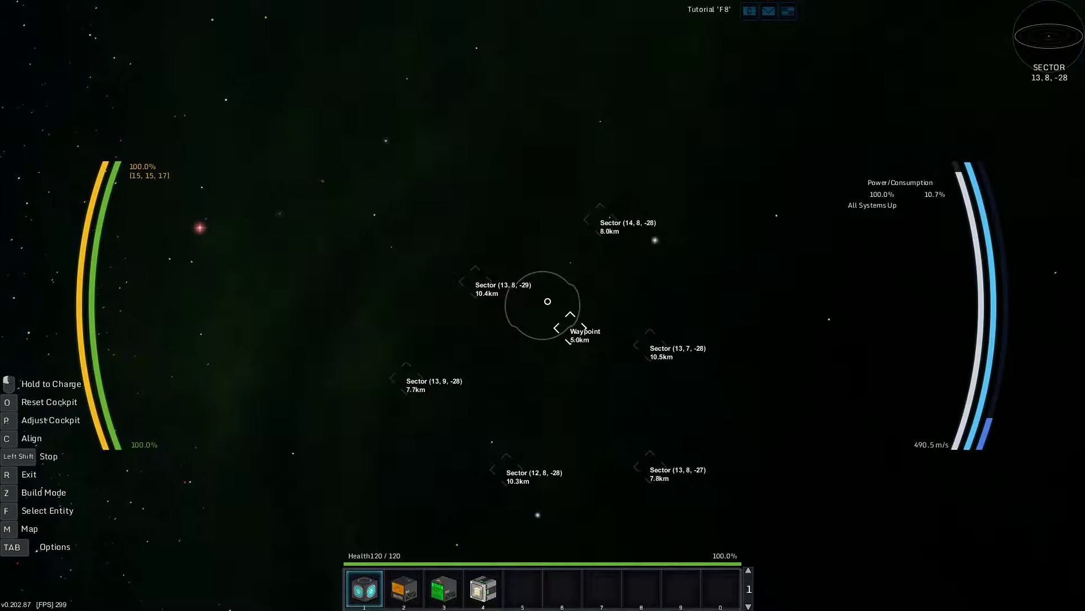
{"action": "key", "text": "m"}
{"action": "key", "text": "m"}
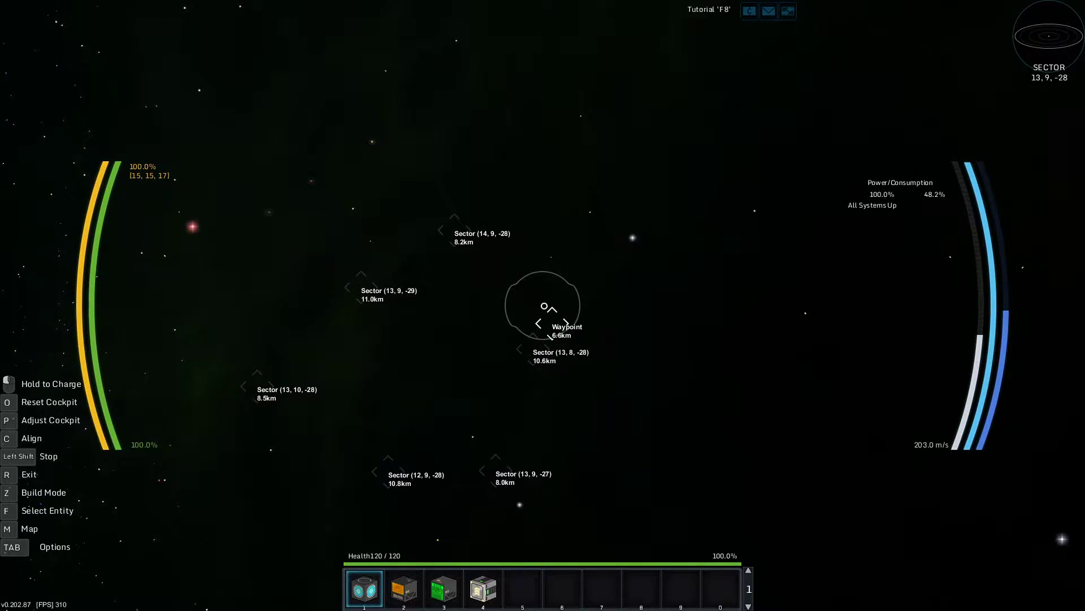
{"action": "key", "text": "m"}
{"action": "left_click_drag", "start_coordinate": [683, 362], "coordinate": [593, 339]}
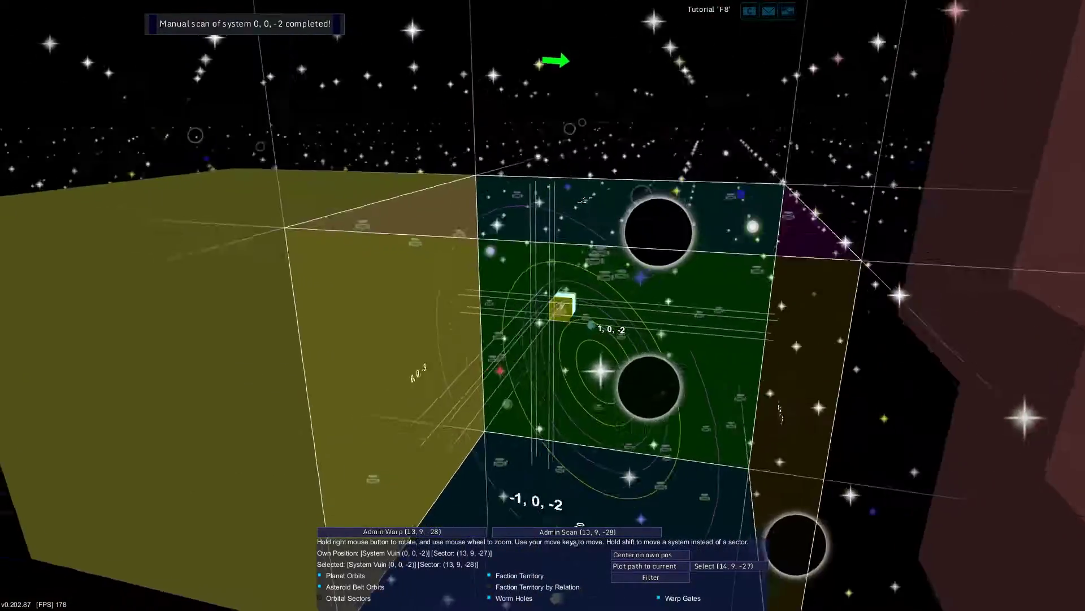
{"action": "scroll", "coordinate": [769, 372], "scroll_direction": "up", "scroll_amount": 5}
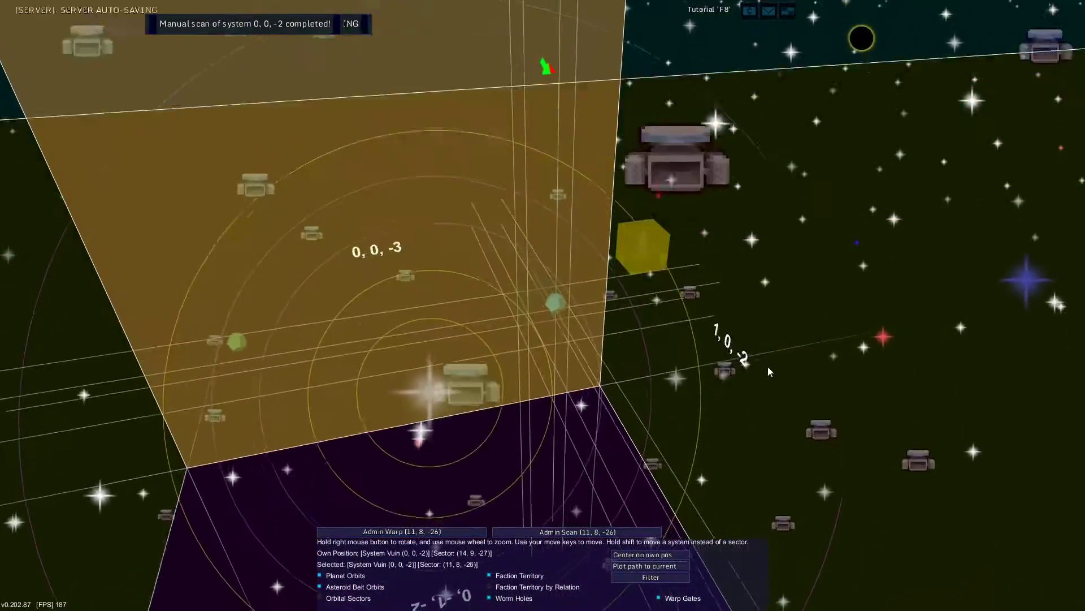
{"action": "key", "text": "w"}
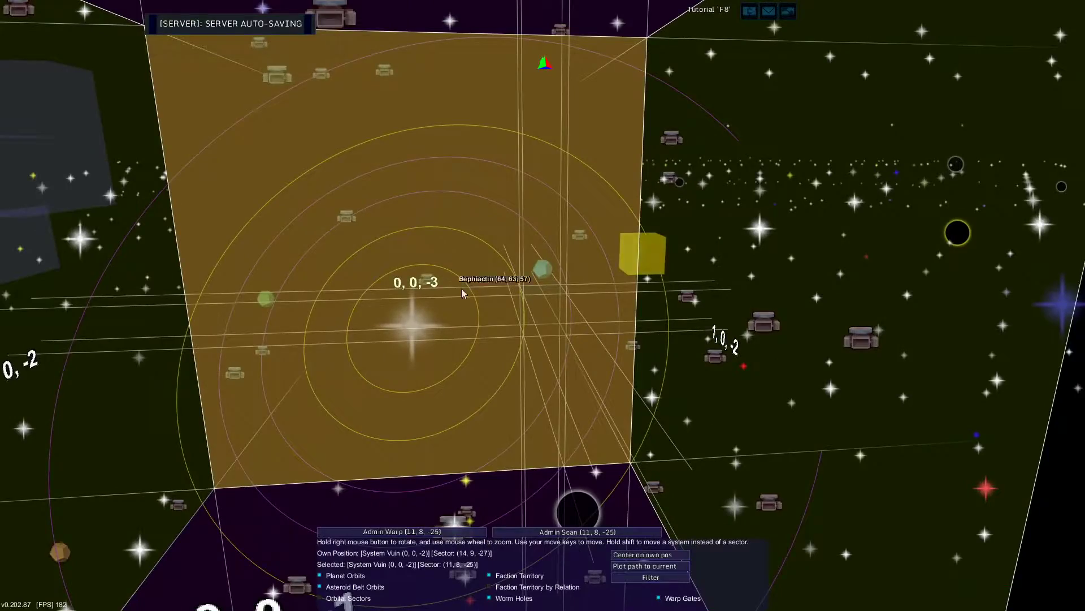
{"action": "mouse_move", "coordinate": [471, 306]}
{"action": "left_mouse_down"}
{"action": "mouse_move", "coordinate": [570, 375]}
{"action": "mouse_move", "coordinate": [745, 531]}
{"action": "left_mouse_up"}
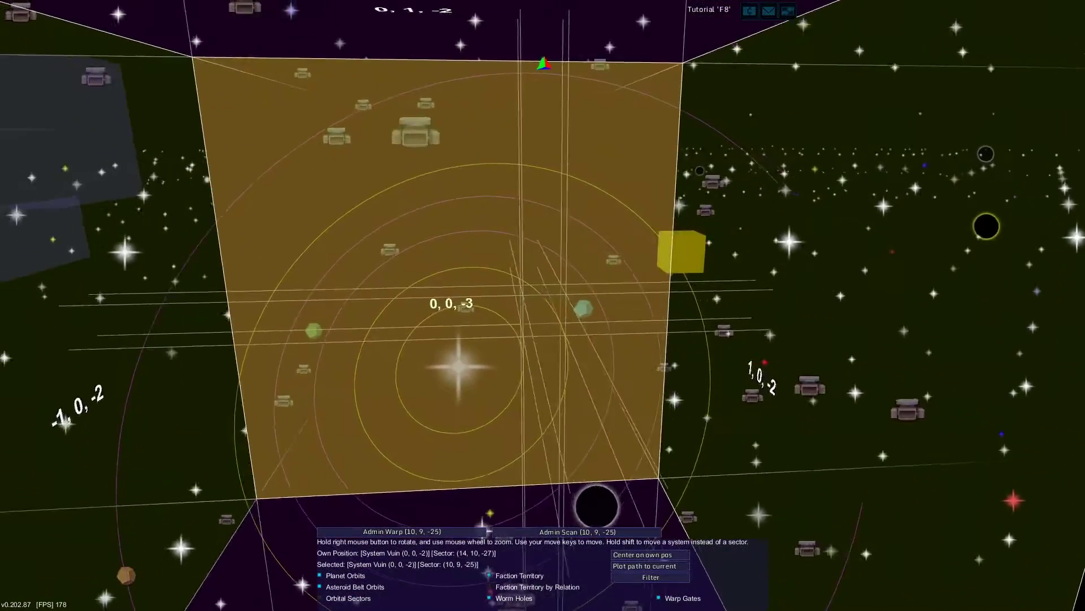
{"action": "key", "text": "m"}
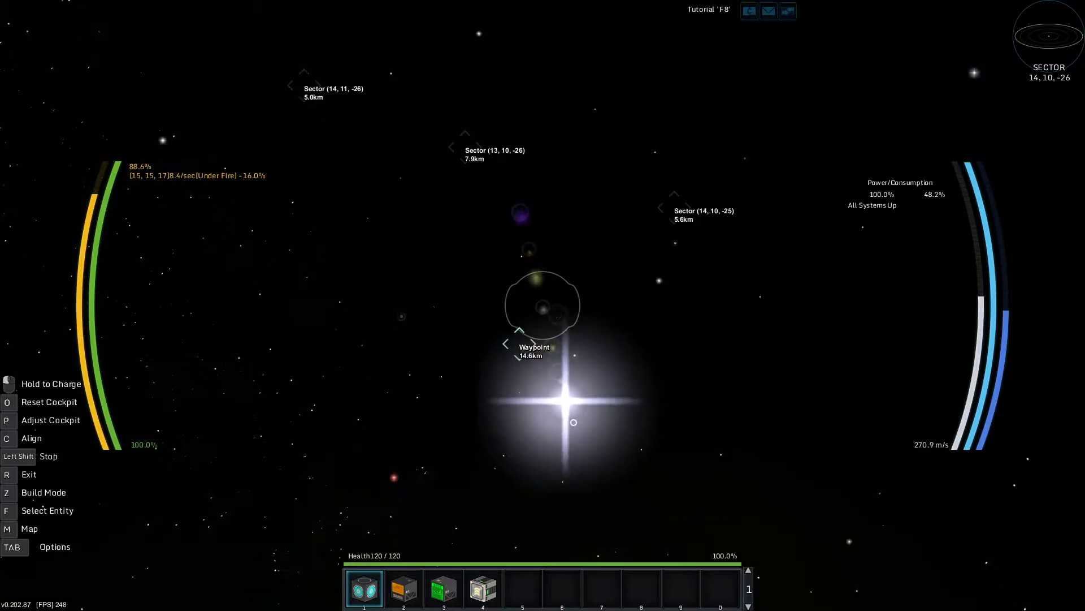
- Steer toward the waypoint, target the nearby derelict station, and glance at navigation options
{"action": "key", "text": "n"}
{"action": "key", "text": "n"}
{"action": "key", "text": "n"}
{"action": "key", "text": "n"}
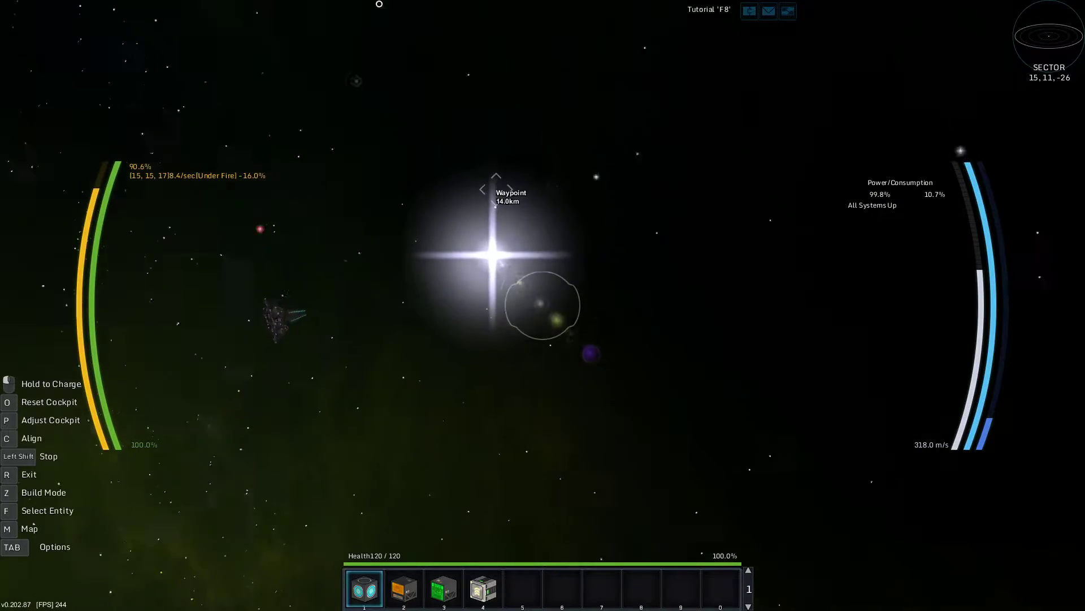
{"action": "key", "text": "f"}
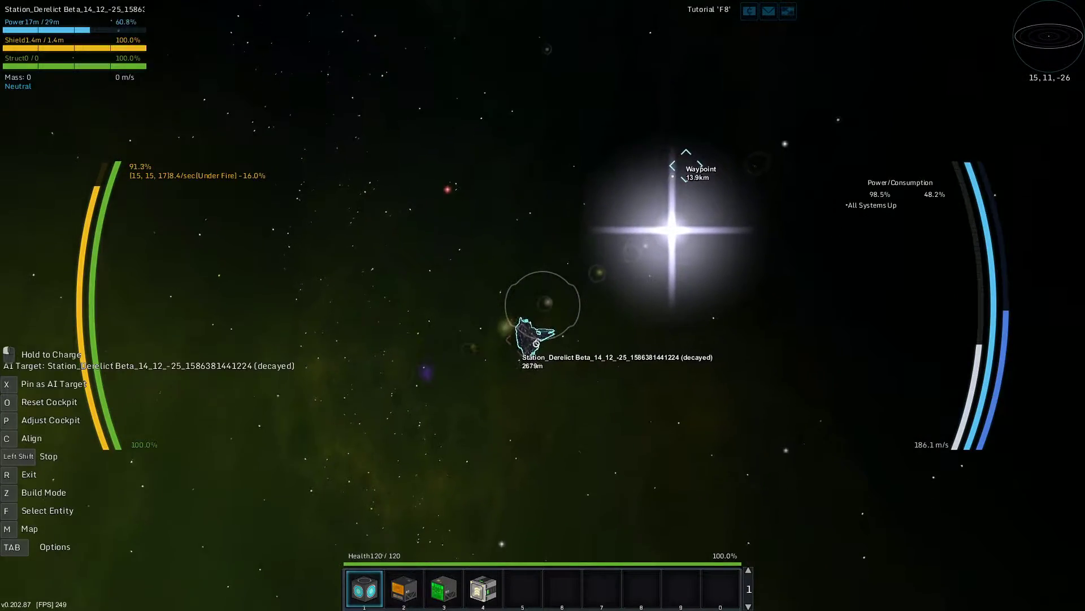
{"action": "key", "text": "n"}
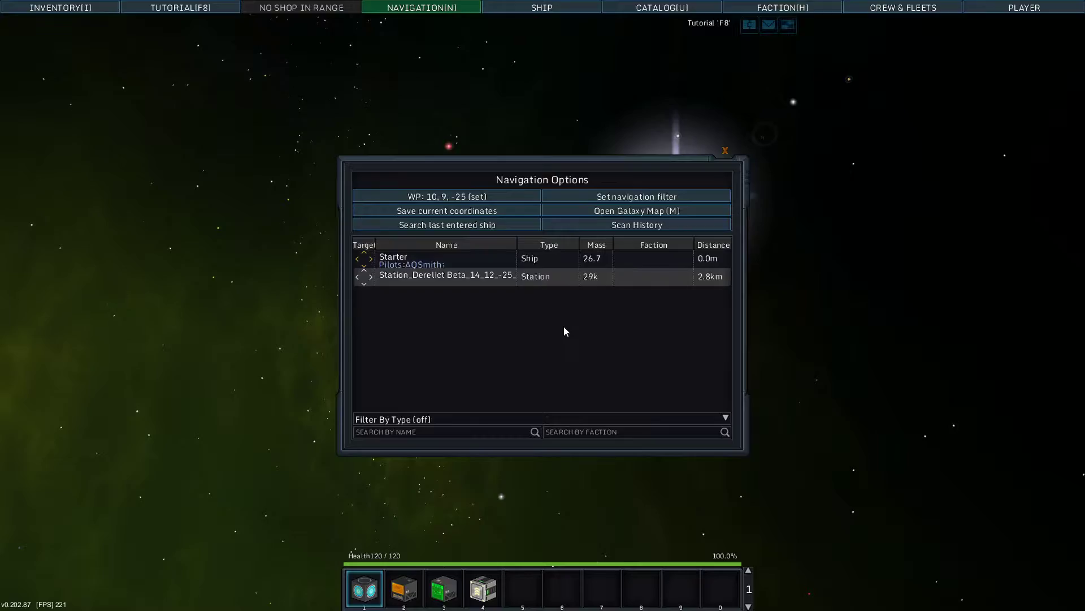
{"action": "key", "text": "n"}
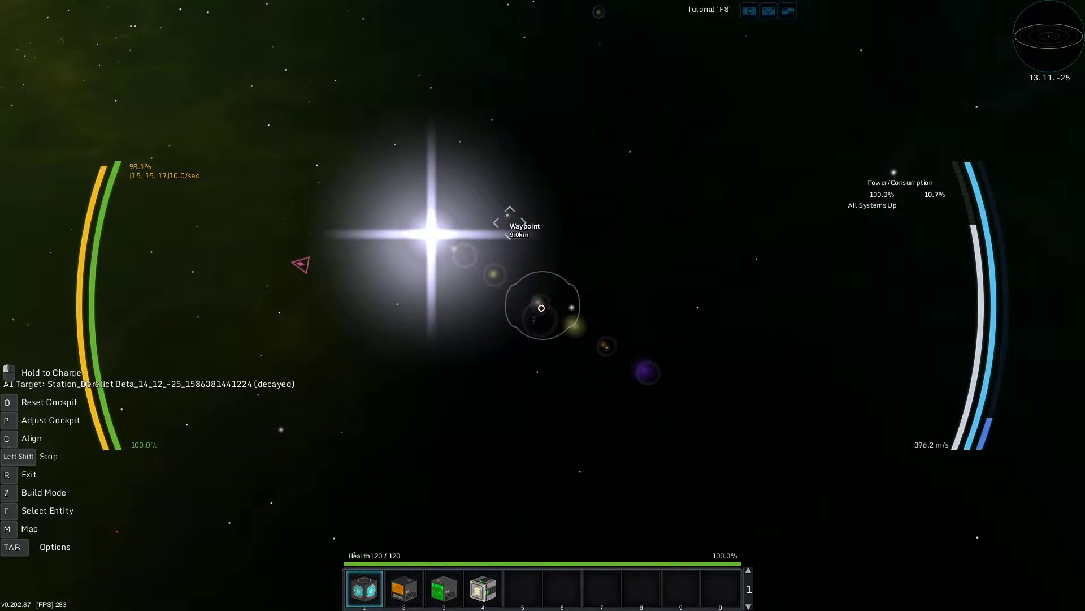
- Glance at the galaxy map, target an asteroid from the navigation list, and steer toward it
{"action": "key", "text": "m"}
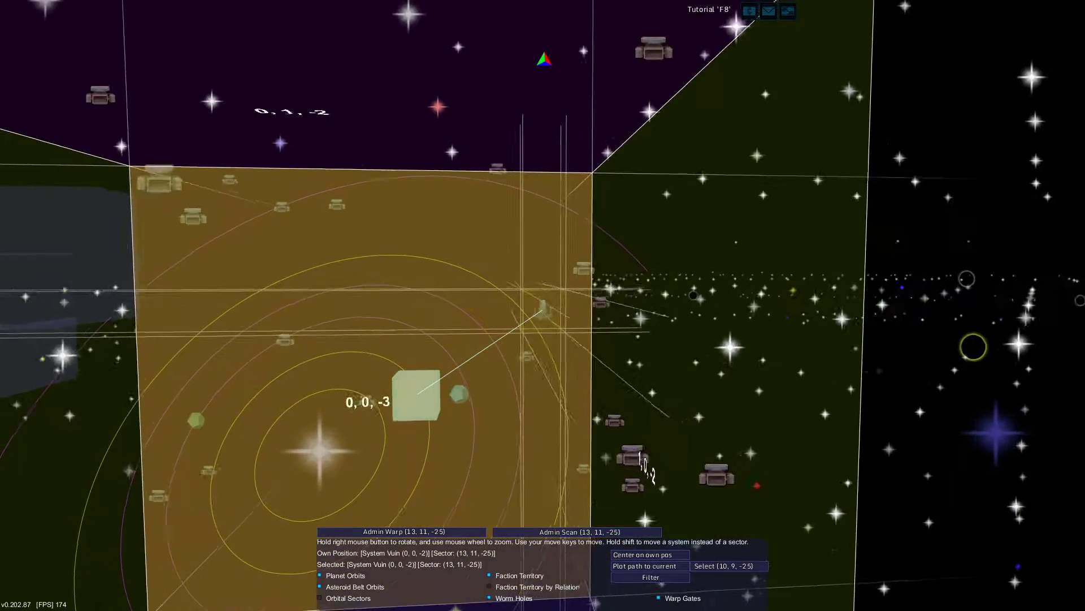
{"action": "key", "text": "m"}
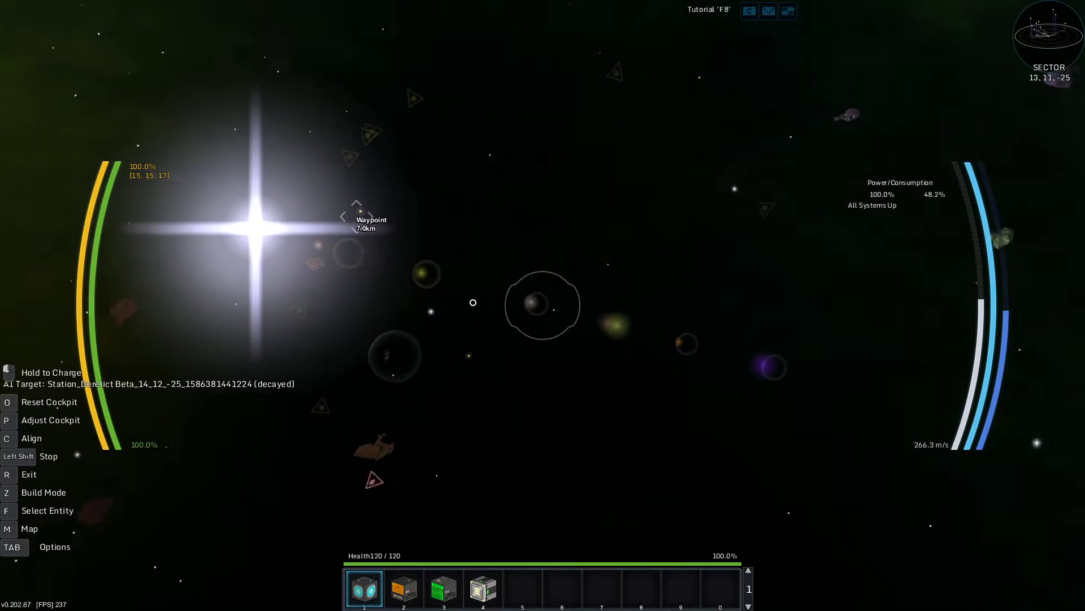
{"action": "key", "text": "n"}
{"action": "left_click", "coordinate": [555, 310]}
{"action": "key", "text": "n"}
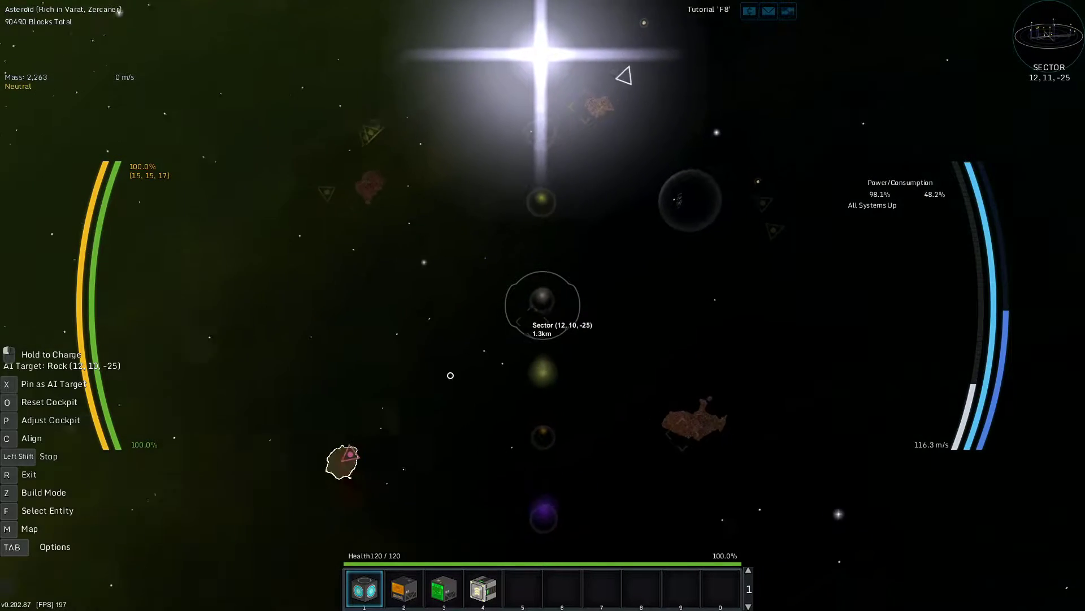
{"action": "key", "text": "w"}
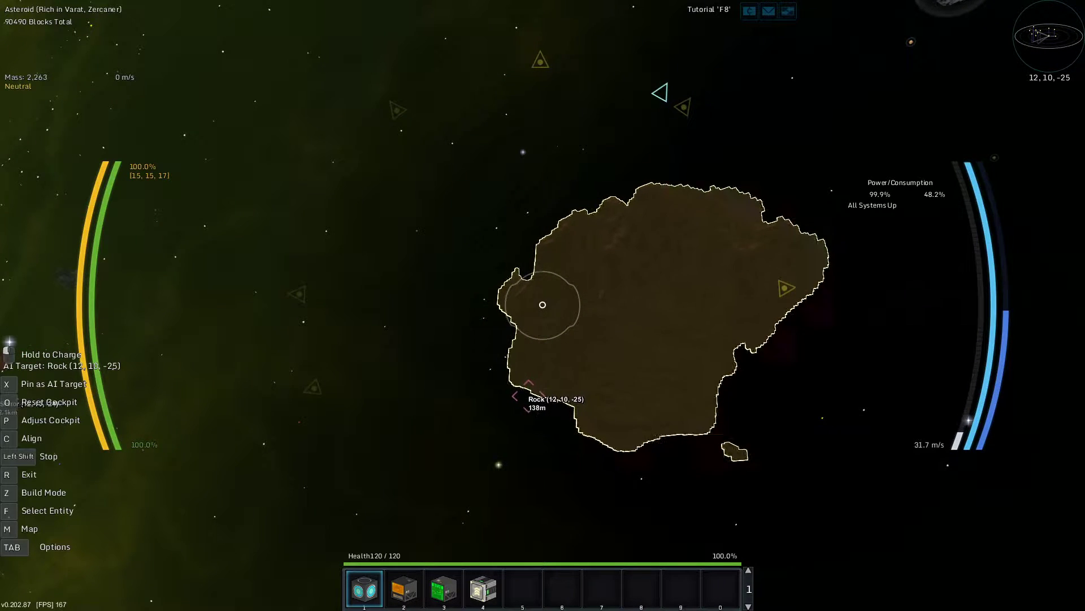
- Target the Varat- and Zercaner-rich asteroid and arm the salvage beam
{"action": "key", "text": "n"}
{"action": "scroll", "coordinate": [536, 335], "scroll_direction": "down", "scroll_amount": 1}
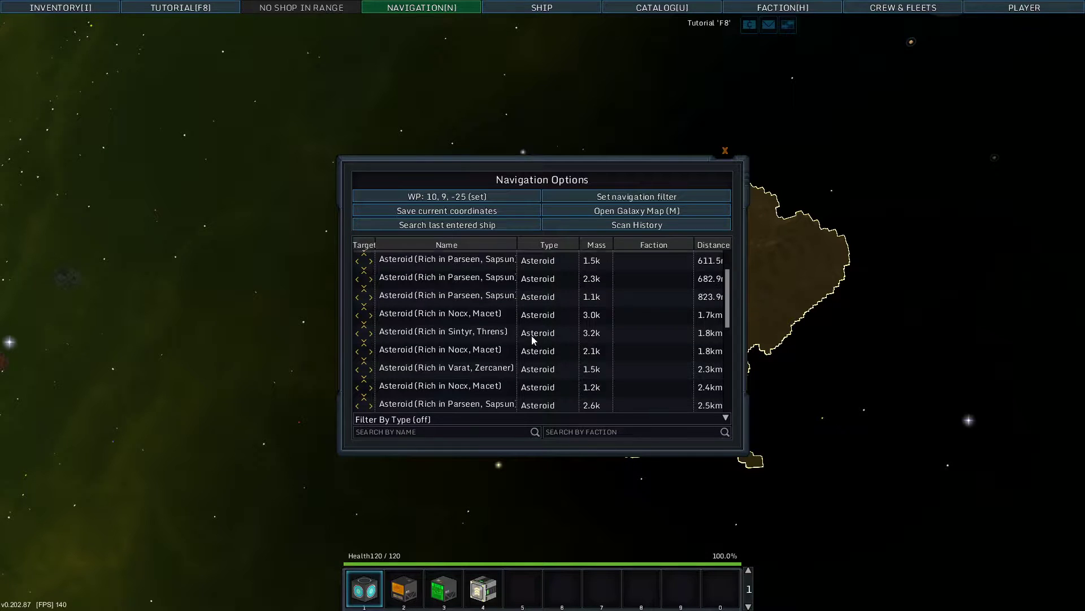
{"action": "scroll", "coordinate": [537, 344], "scroll_direction": "down", "scroll_amount": 1}
{"action": "scroll", "coordinate": [539, 352], "scroll_direction": "down", "scroll_amount": 1}
{"action": "scroll", "coordinate": [541, 357], "scroll_direction": "down", "scroll_amount": 1}
{"action": "scroll", "coordinate": [541, 360], "scroll_direction": "down", "scroll_amount": 1}
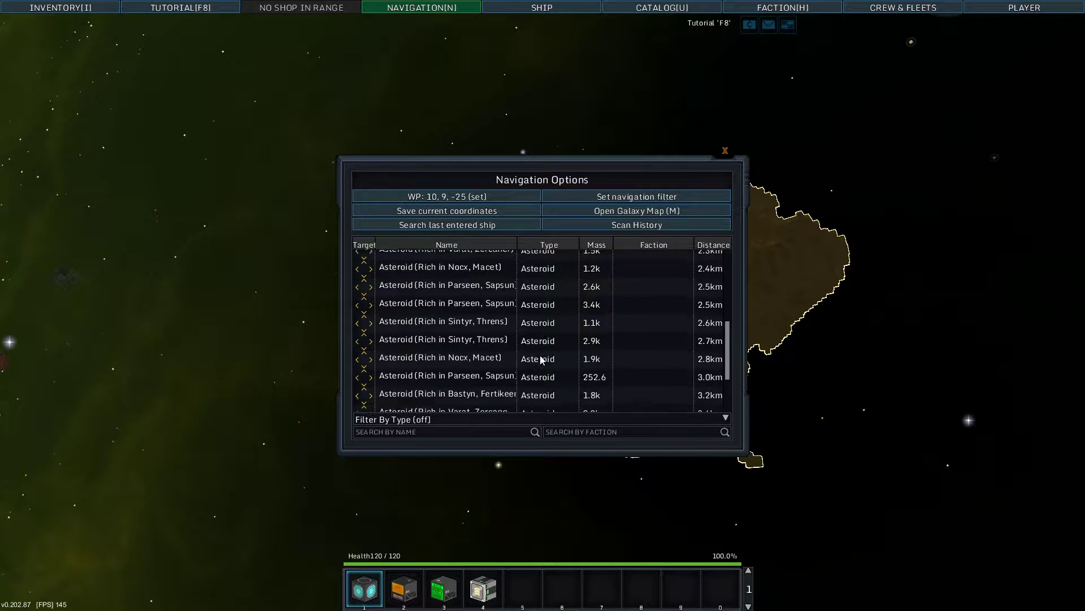
{"action": "scroll", "coordinate": [539, 364], "scroll_direction": "down", "scroll_amount": 2}
{"action": "scroll", "coordinate": [538, 369], "scroll_direction": "down", "scroll_amount": 2}
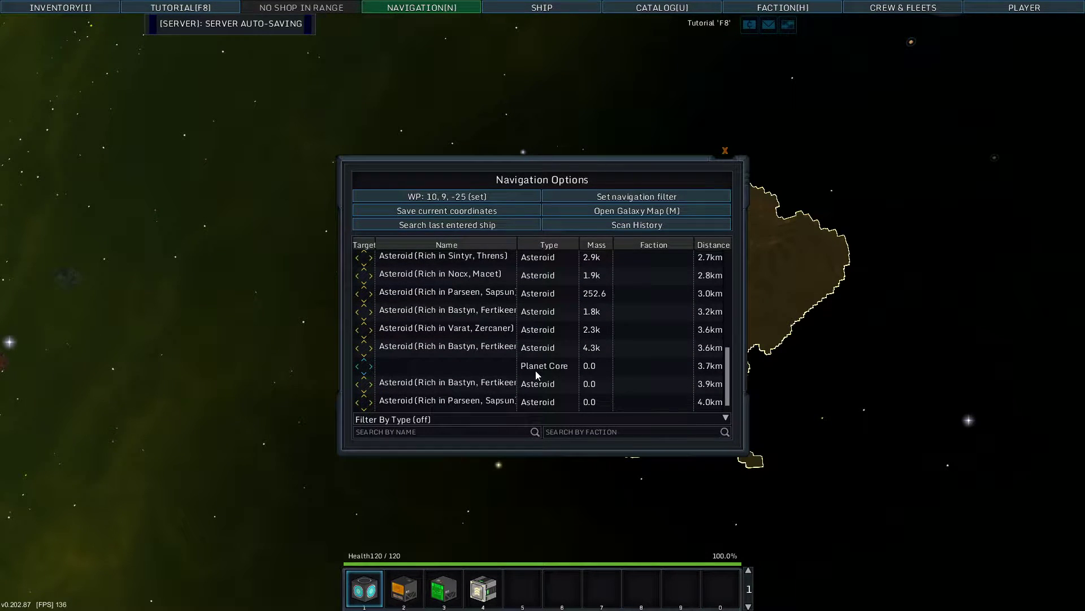
{"action": "scroll", "coordinate": [534, 371], "scroll_direction": "up", "scroll_amount": 2}
{"action": "left_click", "coordinate": [532, 351]}
{"action": "key", "text": "n"}
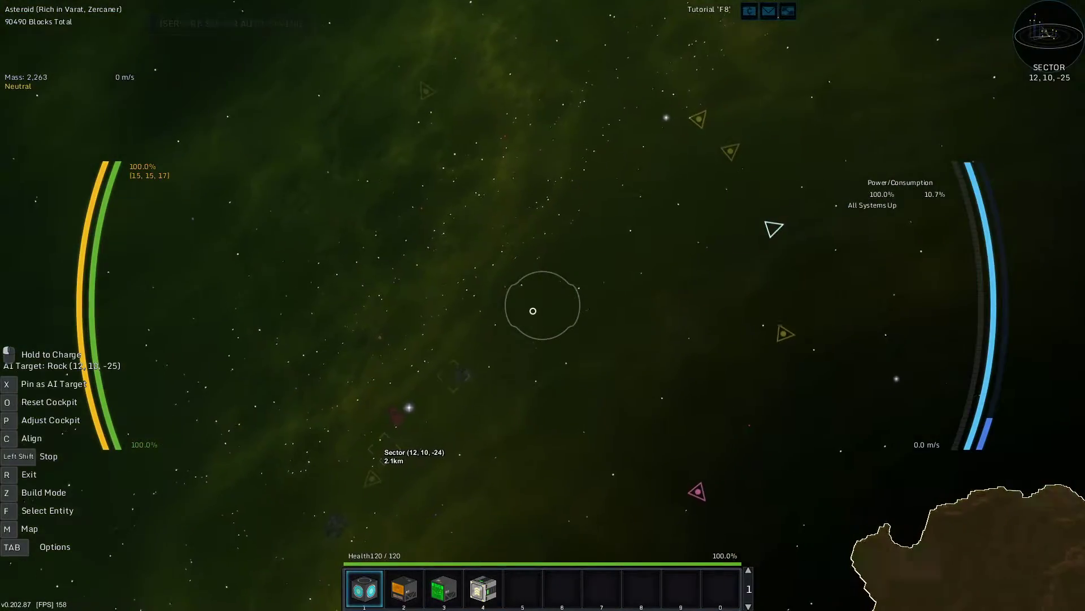
{"action": "key", "text": "w"}
{"action": "key", "text": "3"}
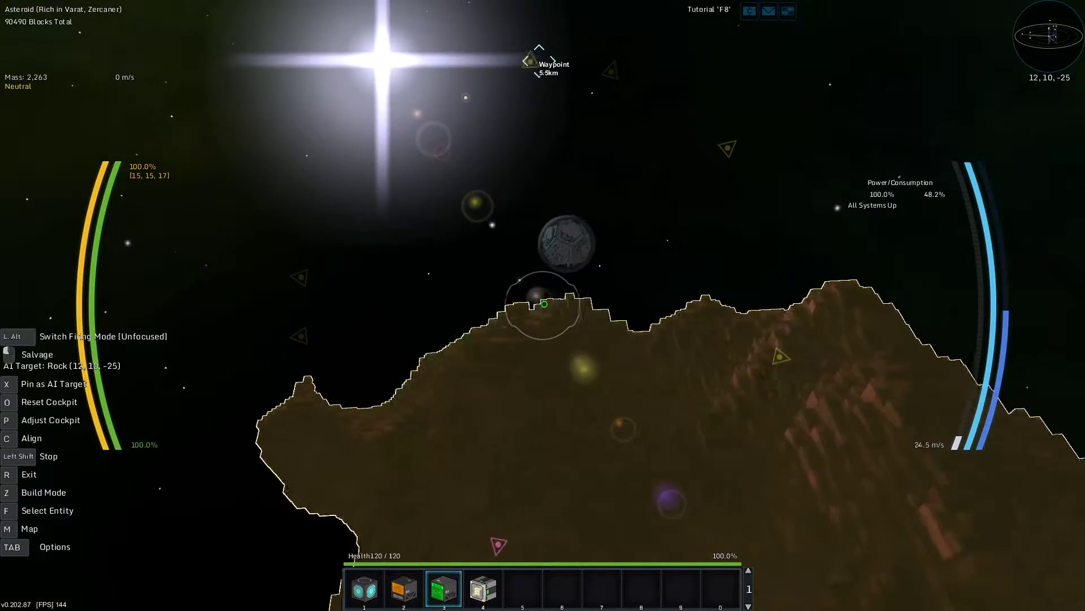
- Salvage the asteroid down to about 89,400 blocks, then exit the cockpit
{"action": "key", "text": "m"}
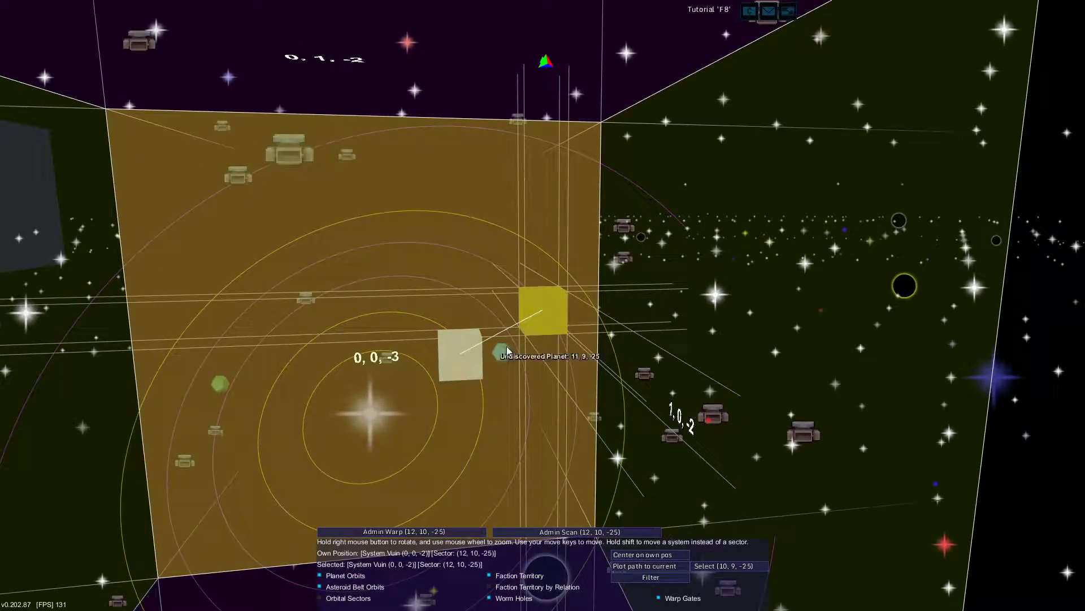
{"action": "key", "text": "m"}
{"action": "left_click", "coordinate": [543, 306]}
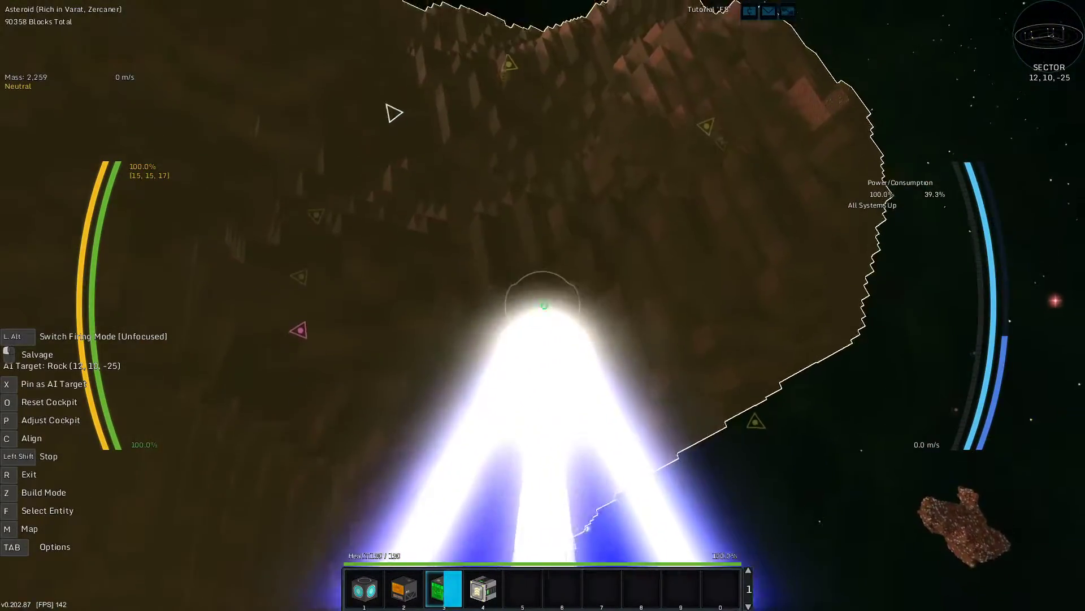
{"action": "key", "text": "w"}
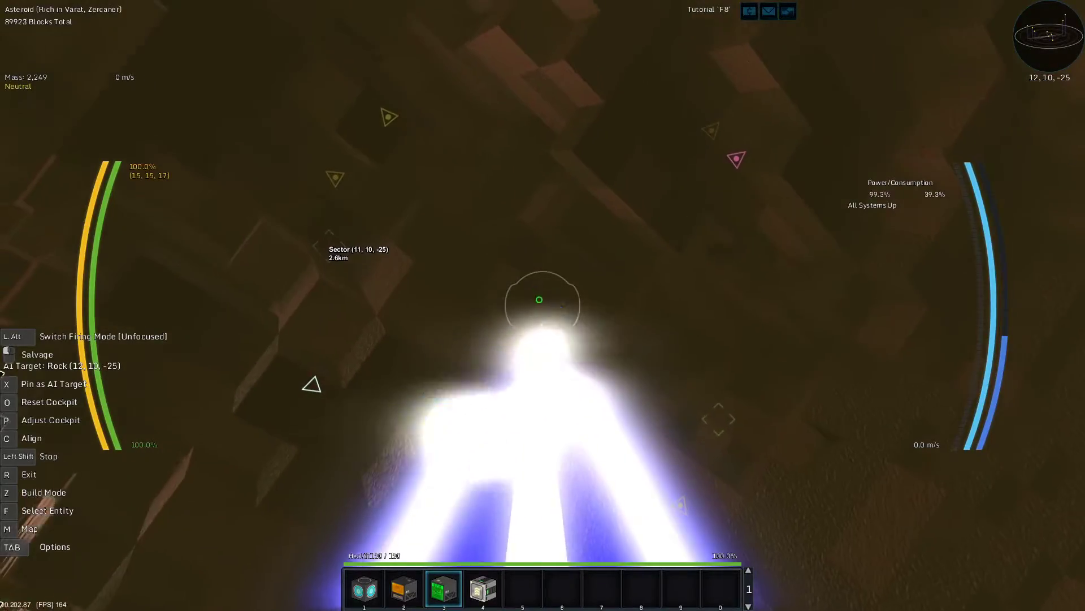
{"action": "left_click_drag", "start_coordinate": [539, 299], "coordinate": [543, 304]}
{"action": "key", "text": "r"}
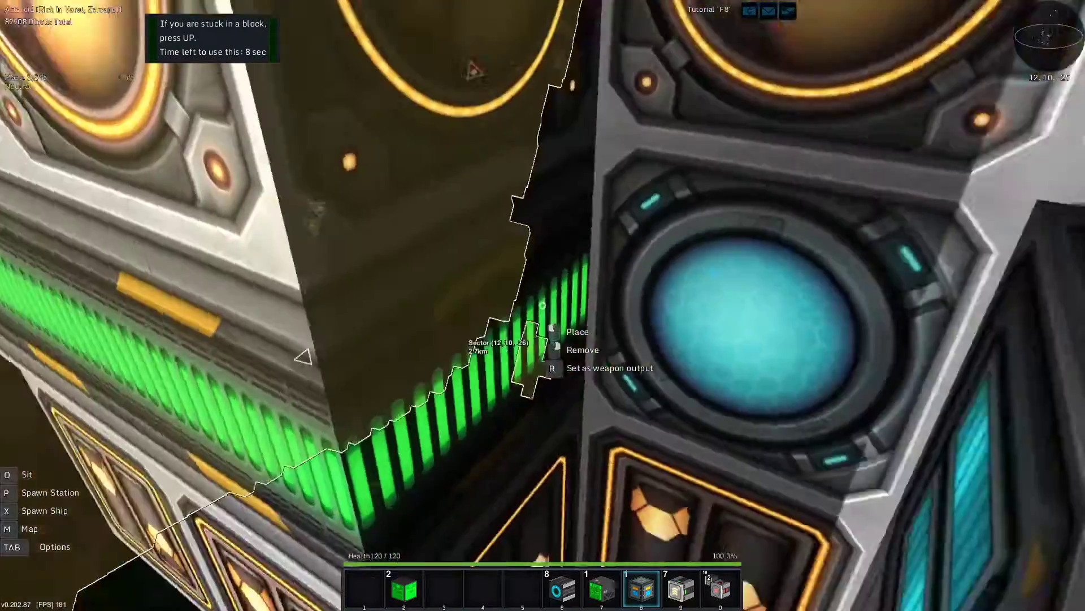
- Review the gathered ores in the ship's stash, then retake the ship controls
{"action": "key", "text": "r"}
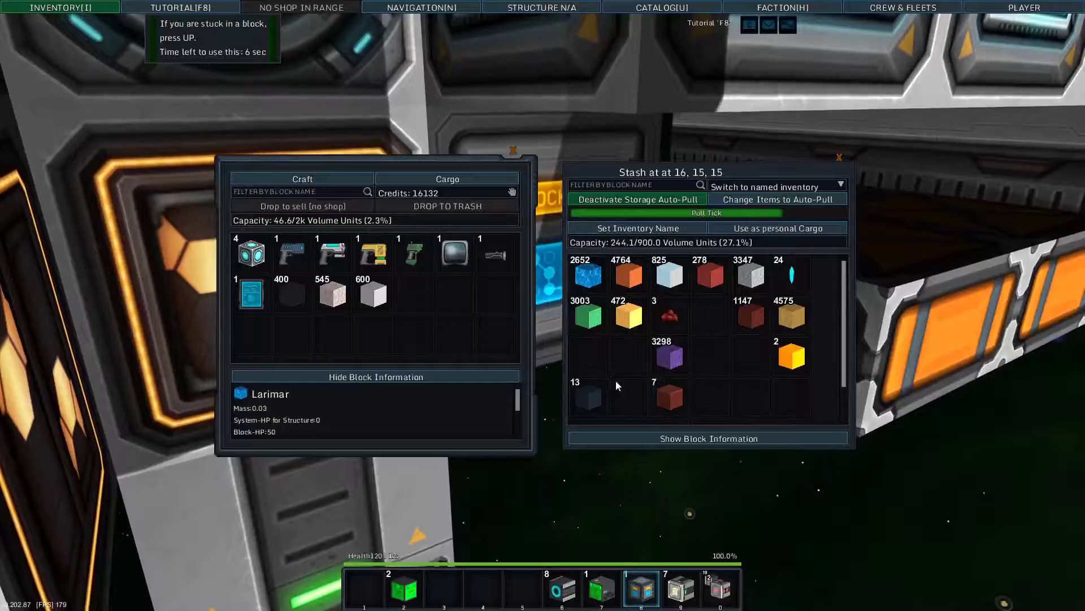
{"action": "key", "text": "i"}
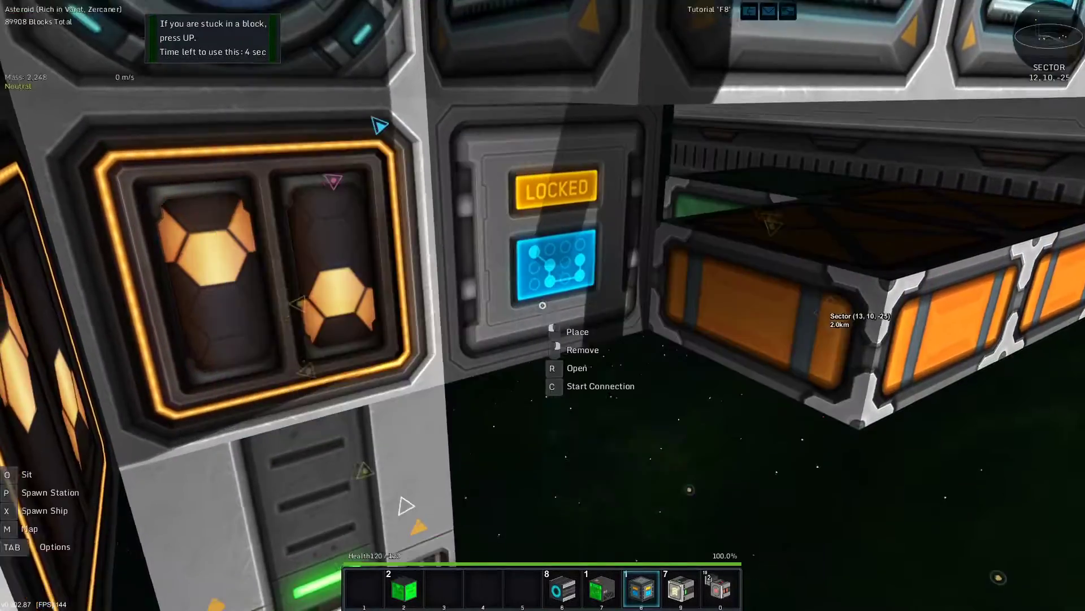
{"action": "key", "text": "r"}
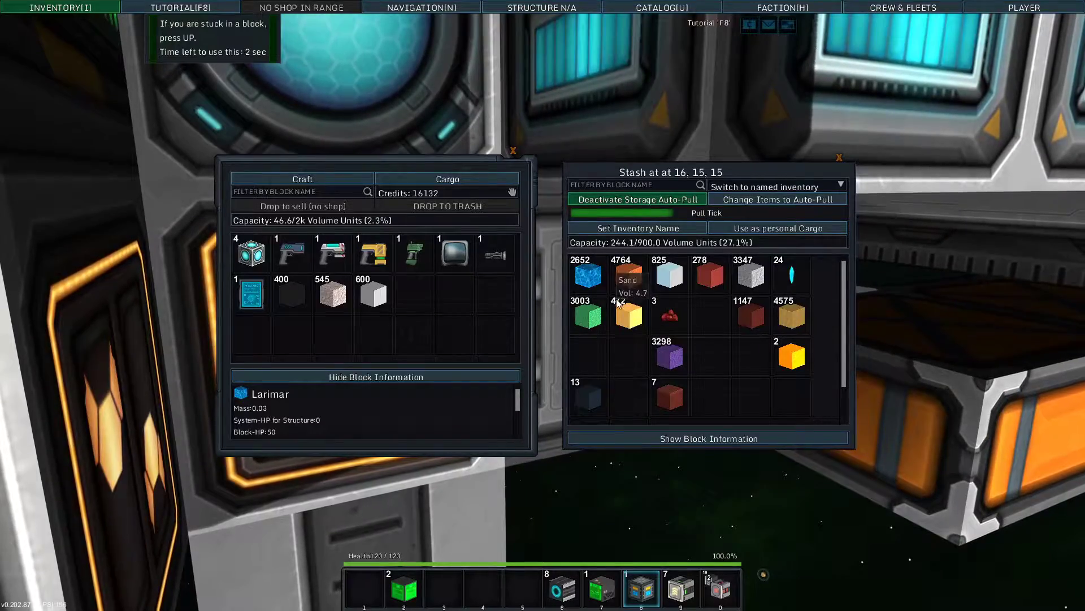
{"action": "key", "text": "i"}
{"action": "key", "text": "r"}
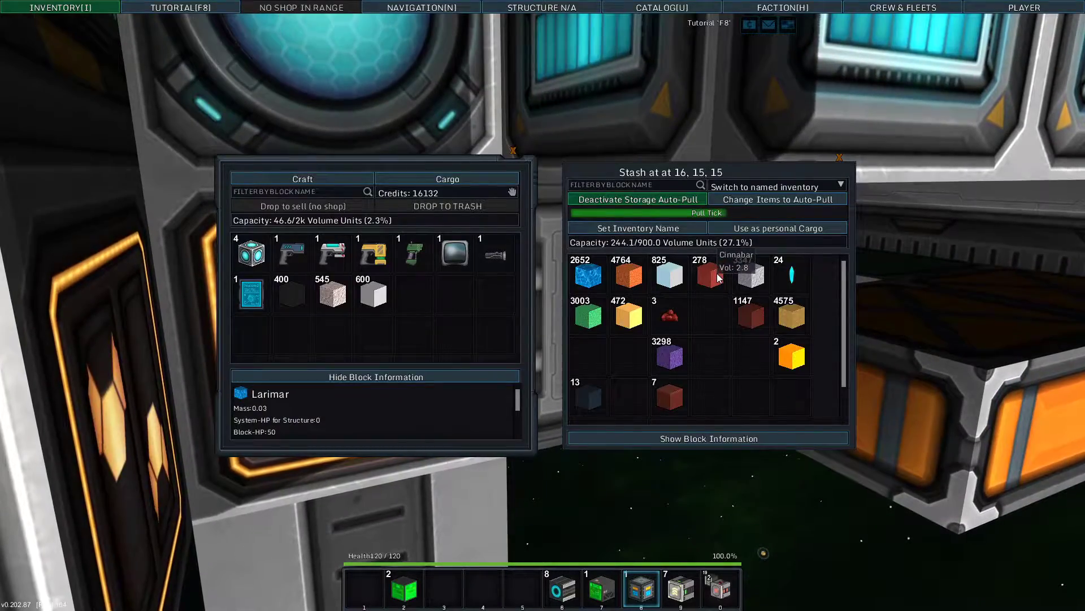
{"action": "key", "text": "i"}
{"action": "key", "text": "r"}
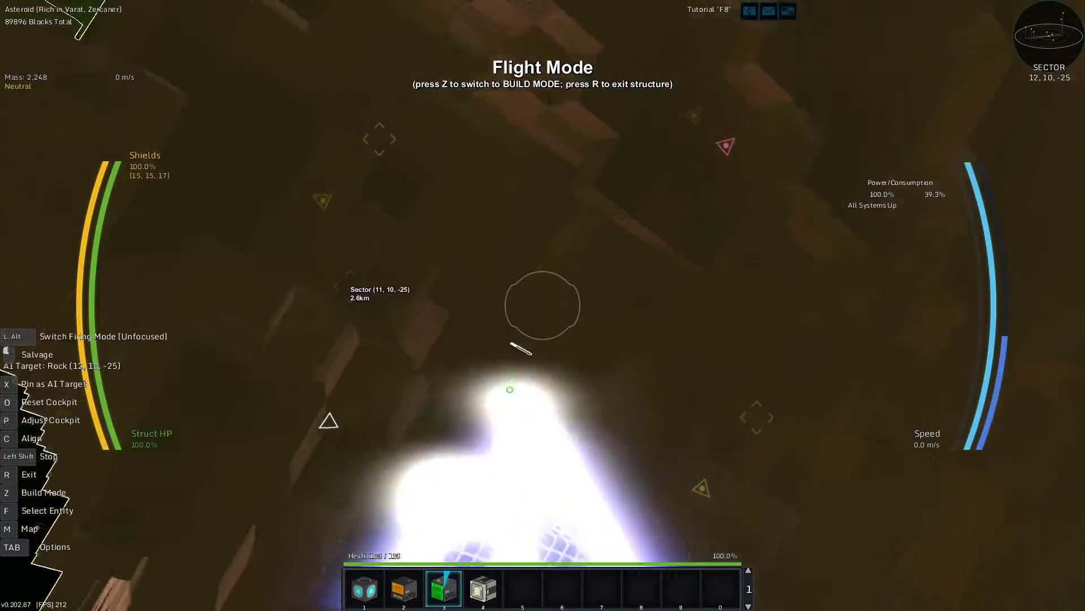
- Salvage the asteroid down to about 87,900 blocks, then leave the cockpit
{"action": "key", "text": "w"}
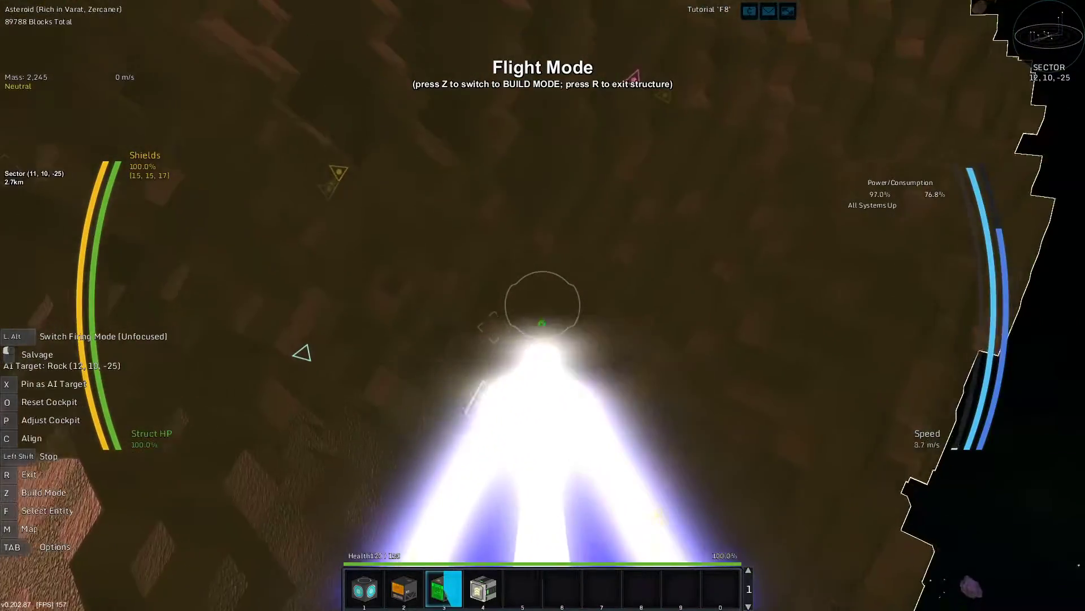
{"action": "key", "text": "w"}
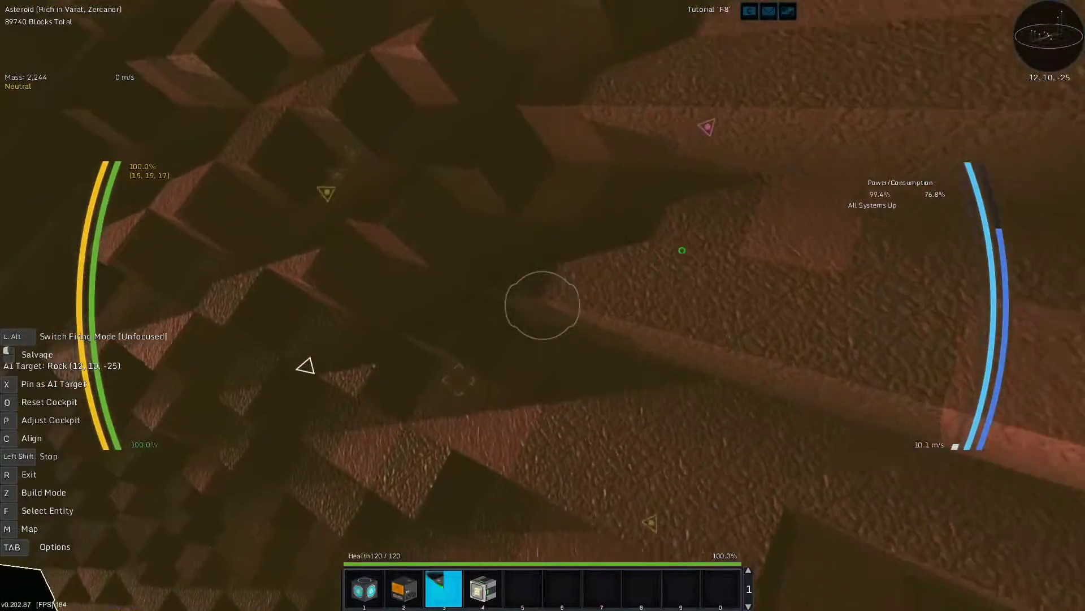
{"action": "mouse_move", "coordinate": [683, 250]}
{"action": "left_mouse_down"}
{"action": "mouse_move", "coordinate": [547, 300]}
{"action": "mouse_move", "coordinate": [542, 261]}
{"action": "mouse_move", "coordinate": [512, 267]}
{"action": "left_mouse_up"}
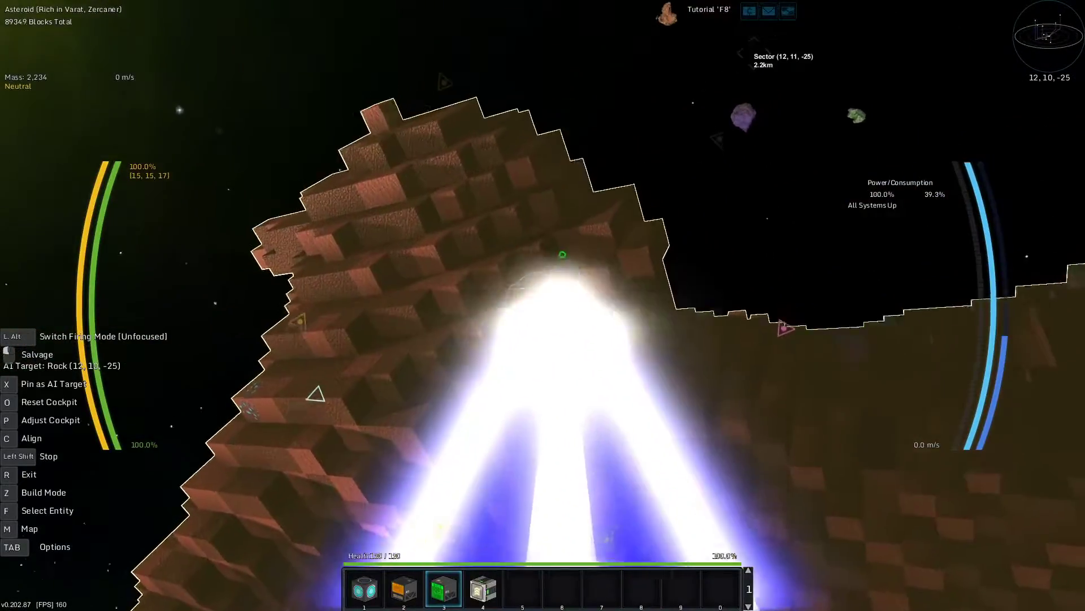
{"action": "left_click_drag", "start_coordinate": [542, 294], "coordinate": [588, 298]}
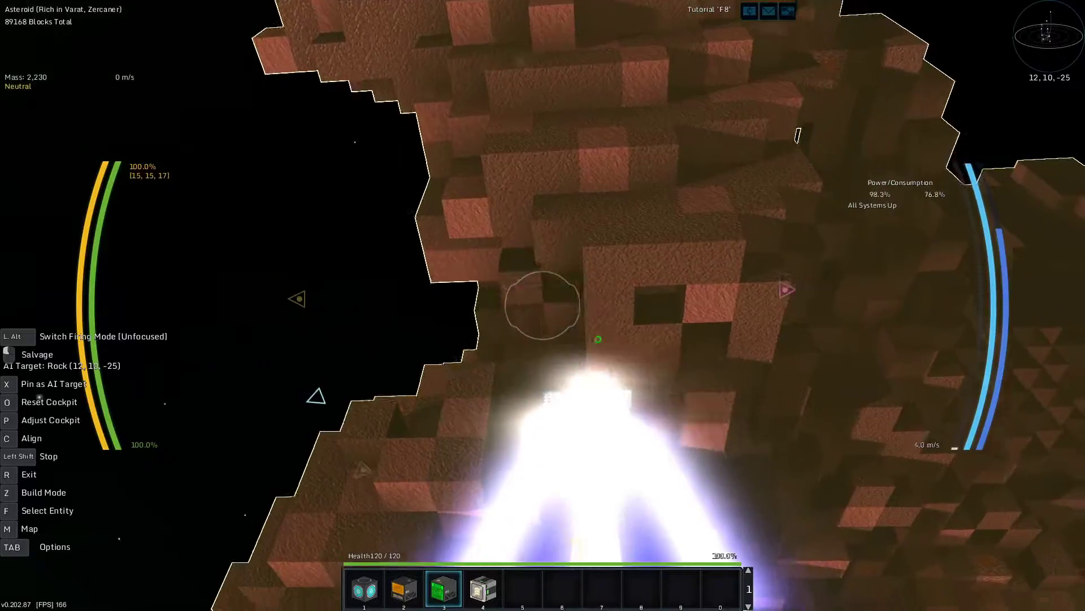
{"action": "left_click_drag", "start_coordinate": [598, 340], "coordinate": [549, 314]}
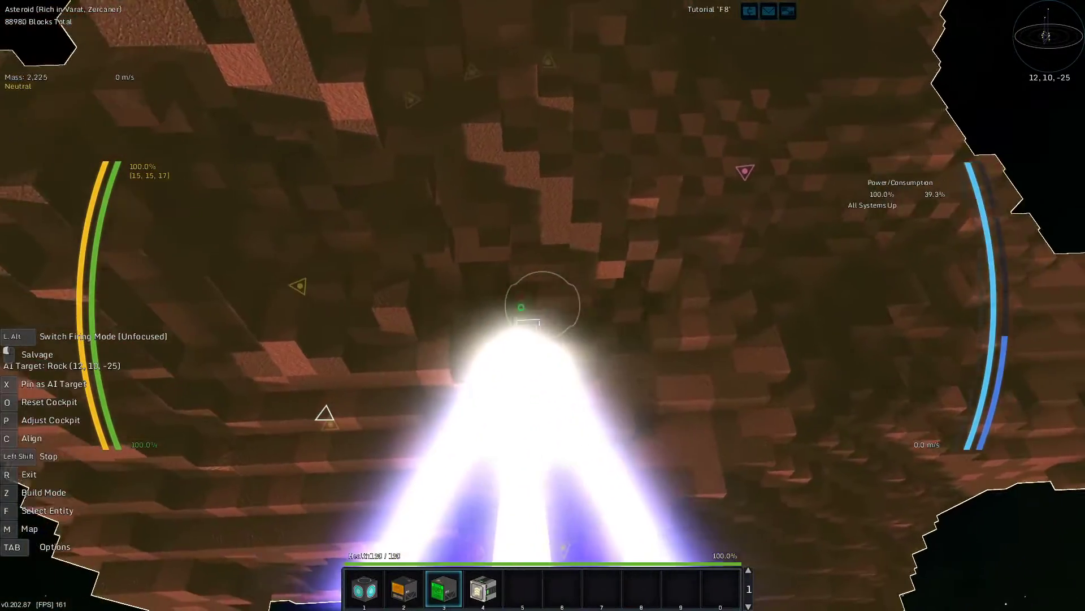
{"action": "mouse_move", "coordinate": [550, 315]}
{"action": "left_mouse_down"}
{"action": "mouse_move", "coordinate": [520, 293]}
{"action": "mouse_move", "coordinate": [467, 310]}
{"action": "mouse_move", "coordinate": [560, 322]}
{"action": "mouse_move", "coordinate": [542, 280]}
{"action": "mouse_move", "coordinate": [543, 304]}
{"action": "left_mouse_up"}
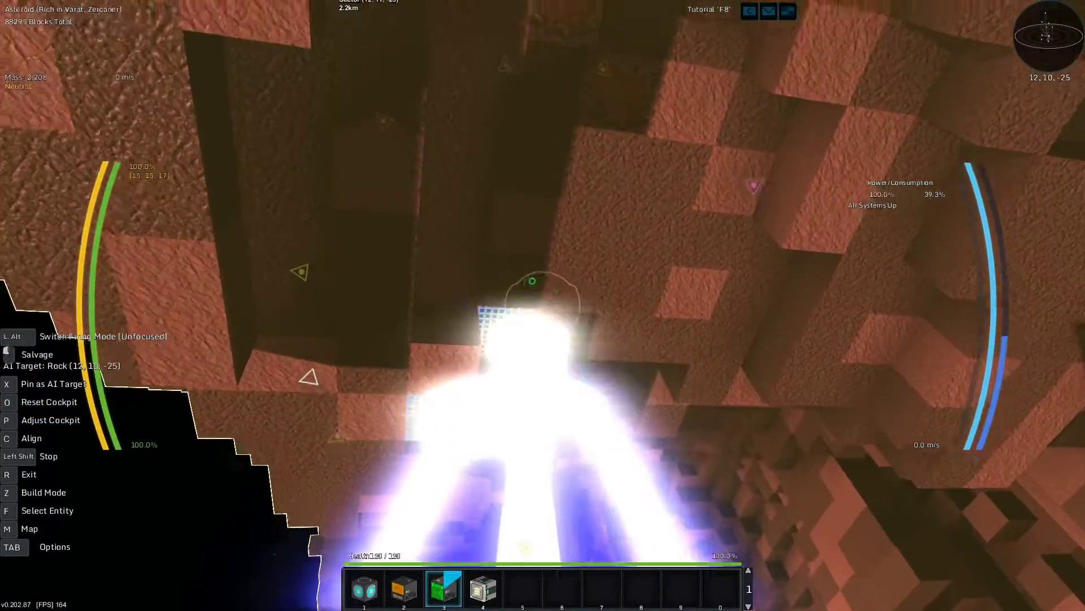
{"action": "left_click_drag", "start_coordinate": [543, 299], "coordinate": [544, 305]}
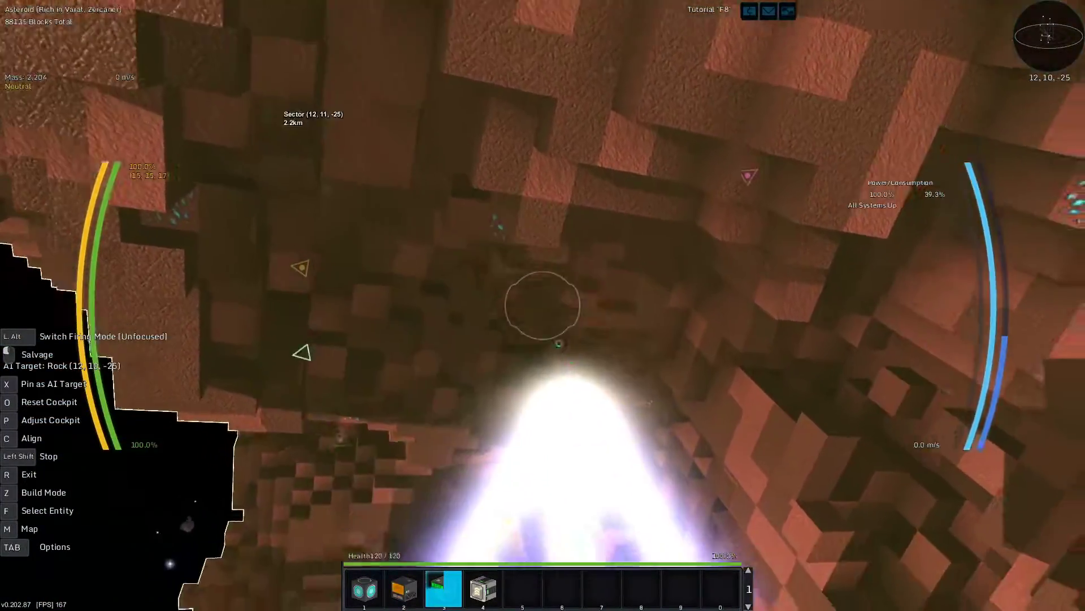
{"action": "left_click_drag", "start_coordinate": [543, 306], "coordinate": [543, 305]}
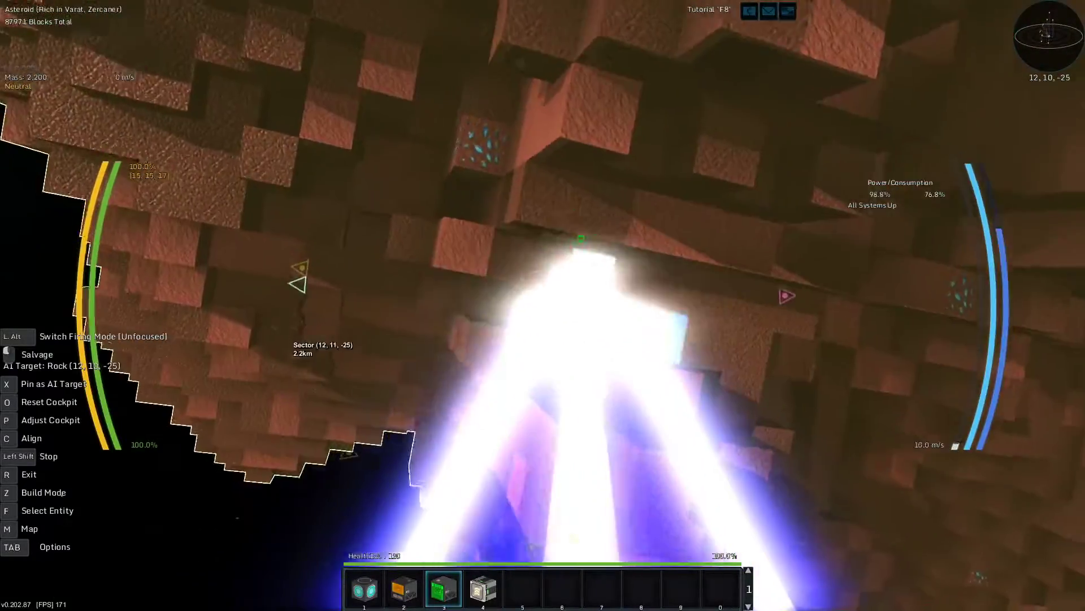
{"action": "left_click_drag", "start_coordinate": [544, 306], "coordinate": [544, 307]}
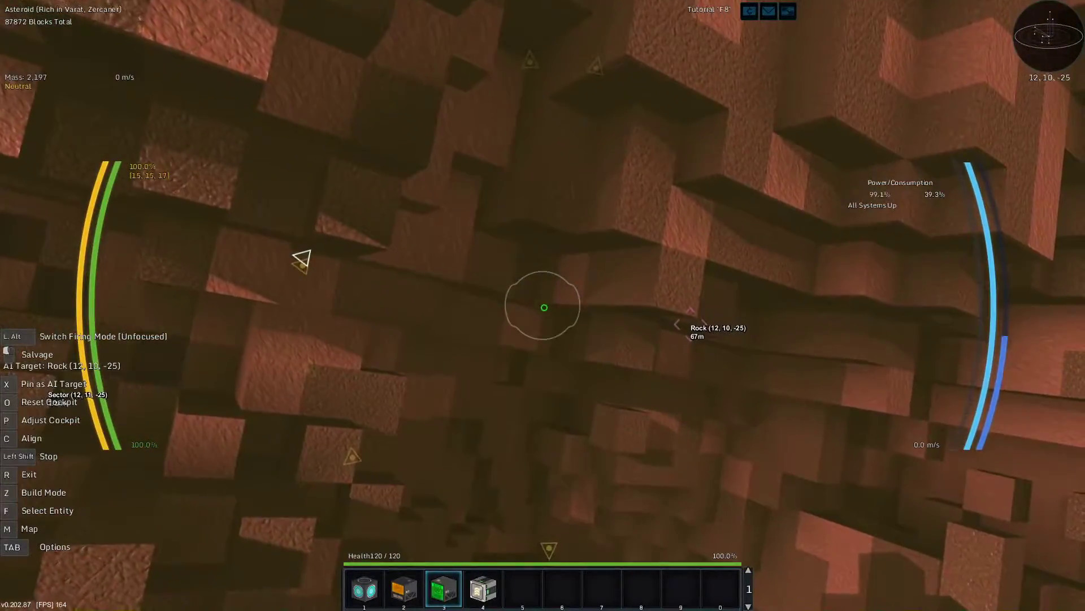
{"action": "key", "text": "r"}
- Check the stash, retake the controls and glance over the galaxy map
{"action": "key", "text": "r"}
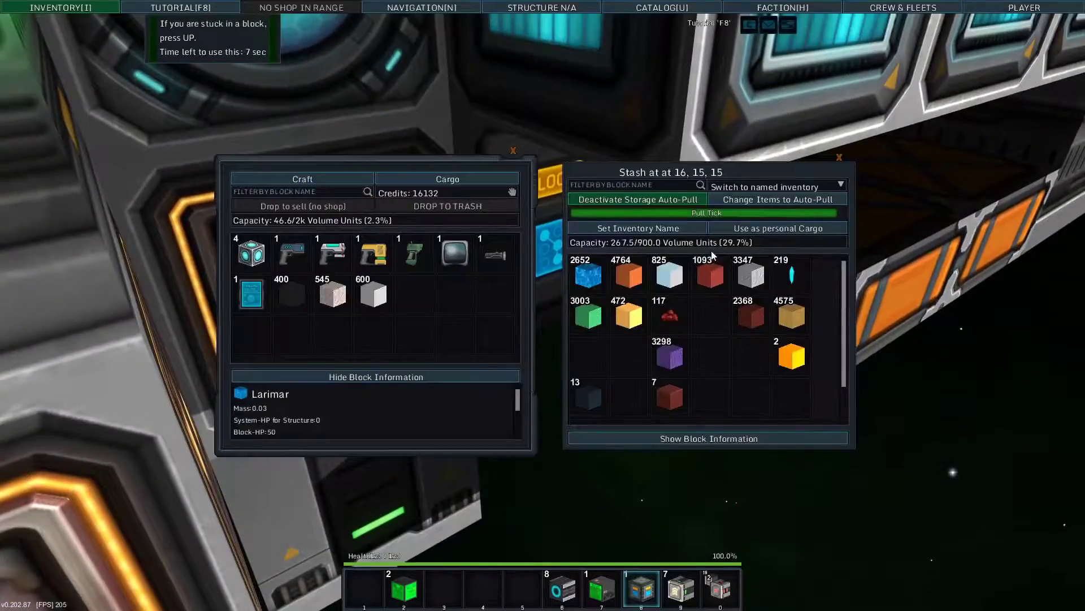
{"action": "key", "text": "i"}
{"action": "key", "text": "r"}
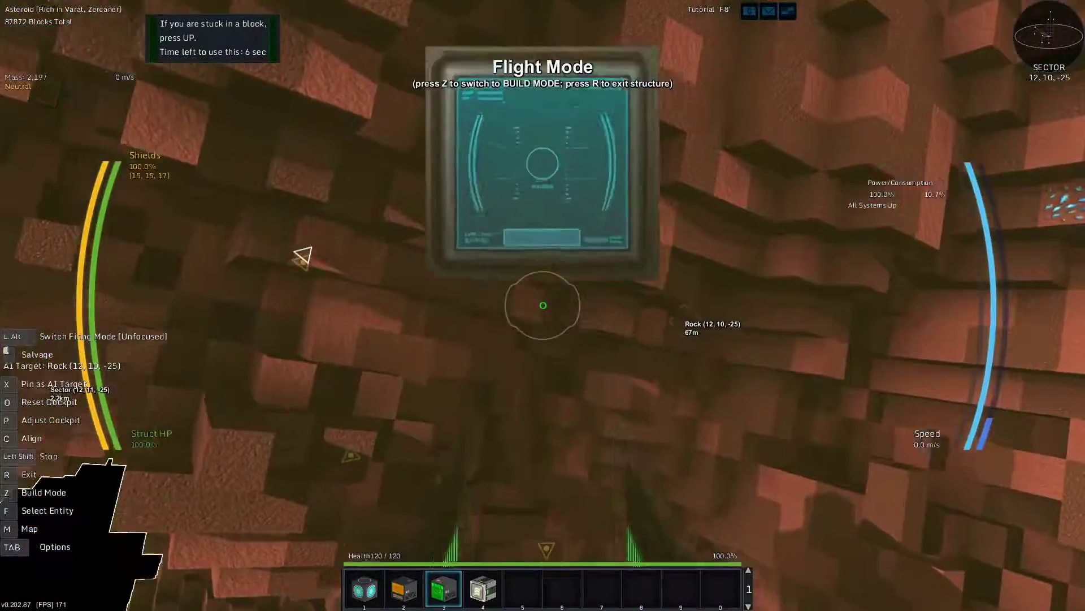
{"action": "key", "text": "period"}
{"action": "mouse_move", "coordinate": [830, 249]}
{"action": "left_mouse_down"}
{"action": "mouse_move", "coordinate": [807, 254]}
{"action": "mouse_move", "coordinate": [834, 252]}
{"action": "left_mouse_up"}
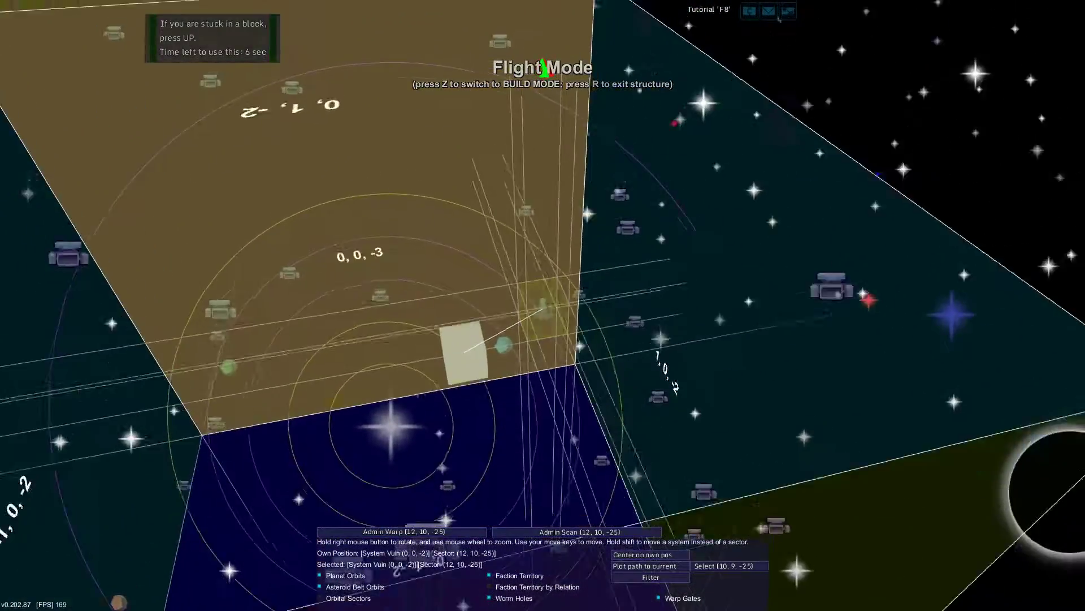
{"action": "key", "text": "period"}
- Recheck inventory, galaxy map and navigation list, then fly away from the asteroid
{"action": "key", "text": "i"}
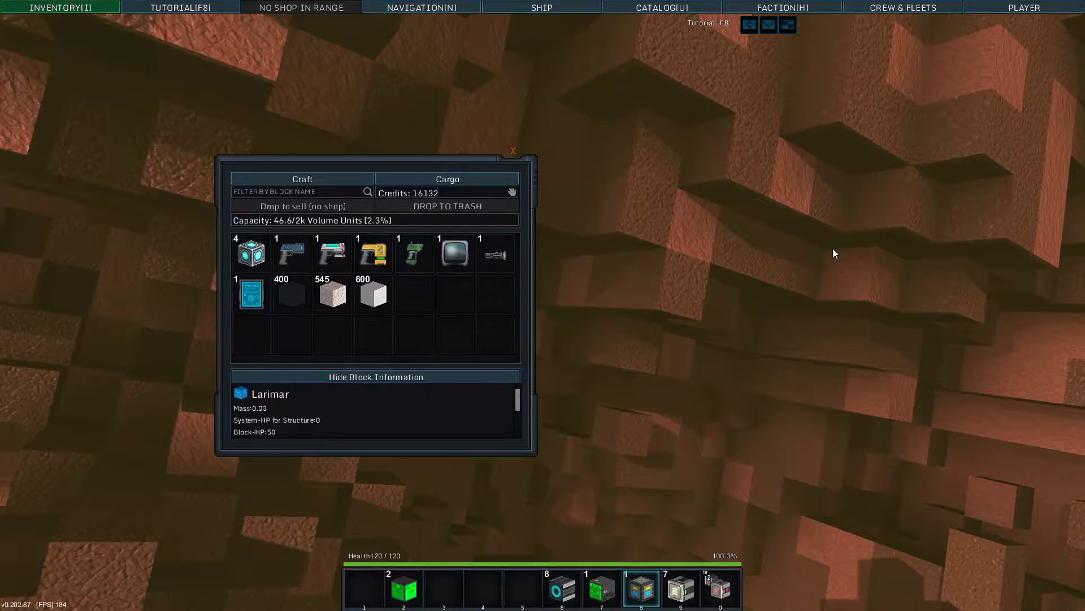
{"action": "key", "text": "i"}
{"action": "key", "text": "period"}
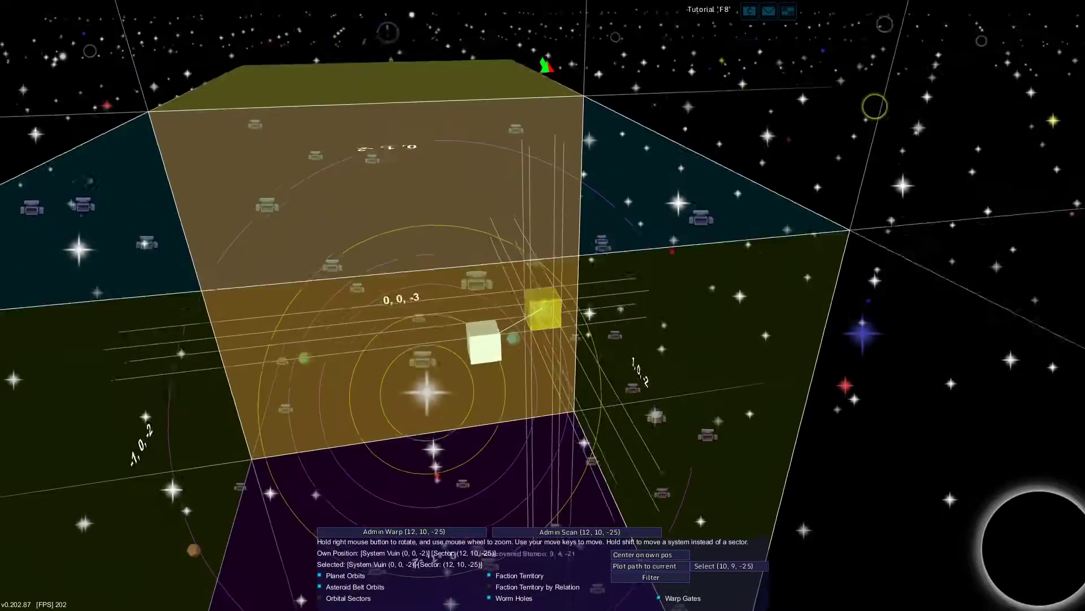
{"action": "key", "text": "n"}
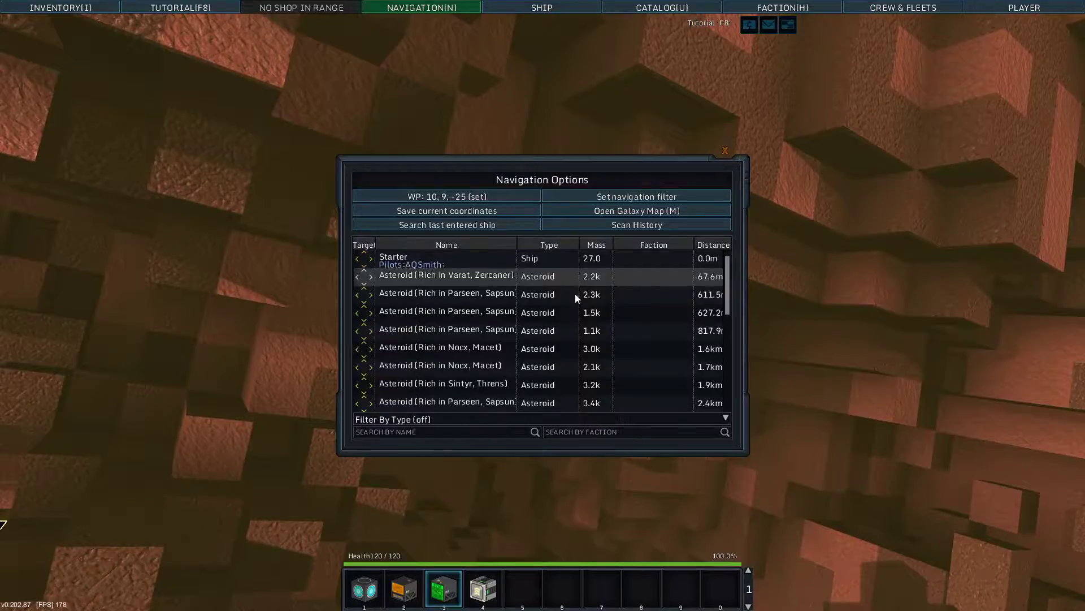
{"action": "key", "text": "n"}
{"action": "key", "text": "w"}
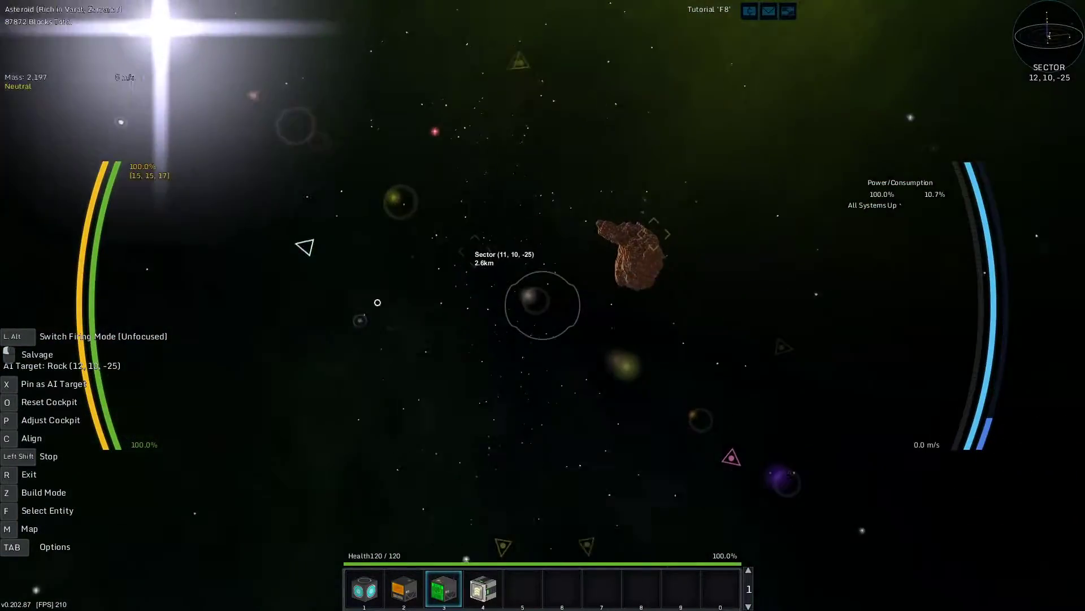
- Leave the cockpit and set the faction module's signature to the player's faction
{"action": "key", "text": "w"}
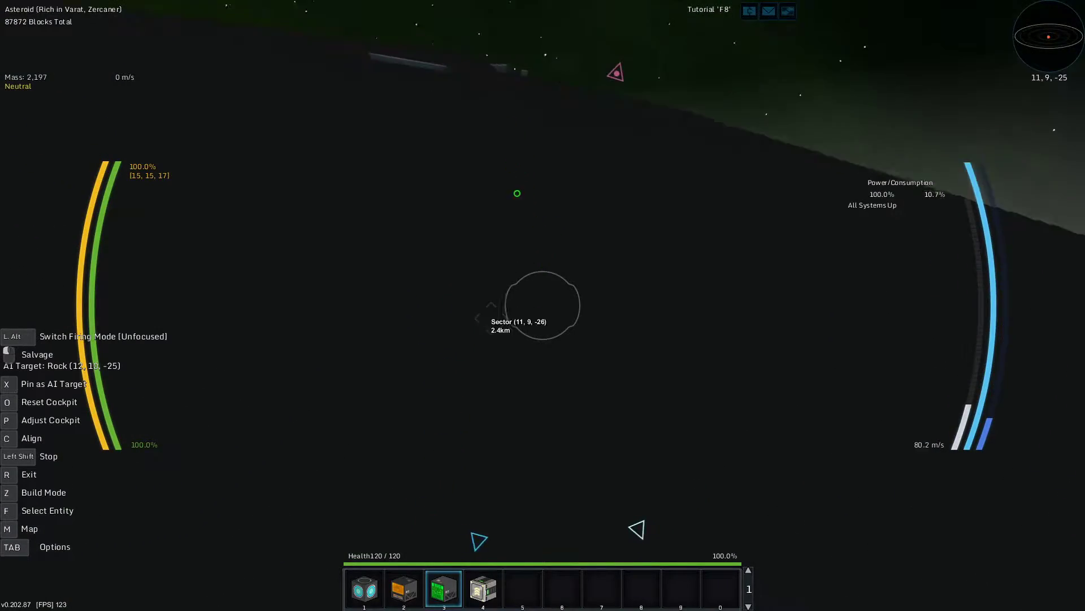
{"action": "key", "text": "r"}
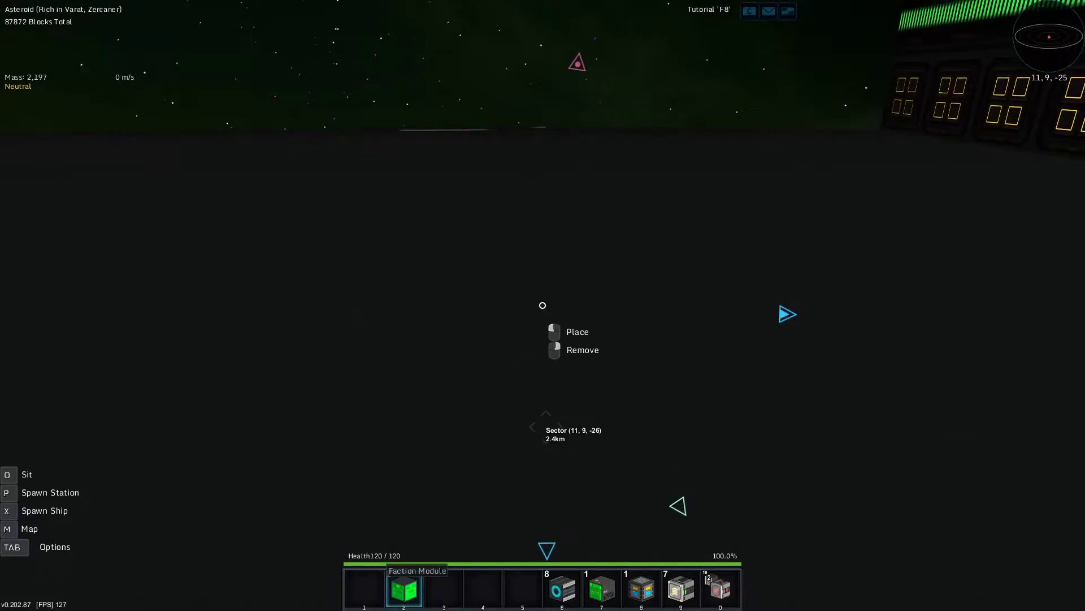
{"action": "key", "text": "r"}
{"action": "left_click", "coordinate": [492, 268]}
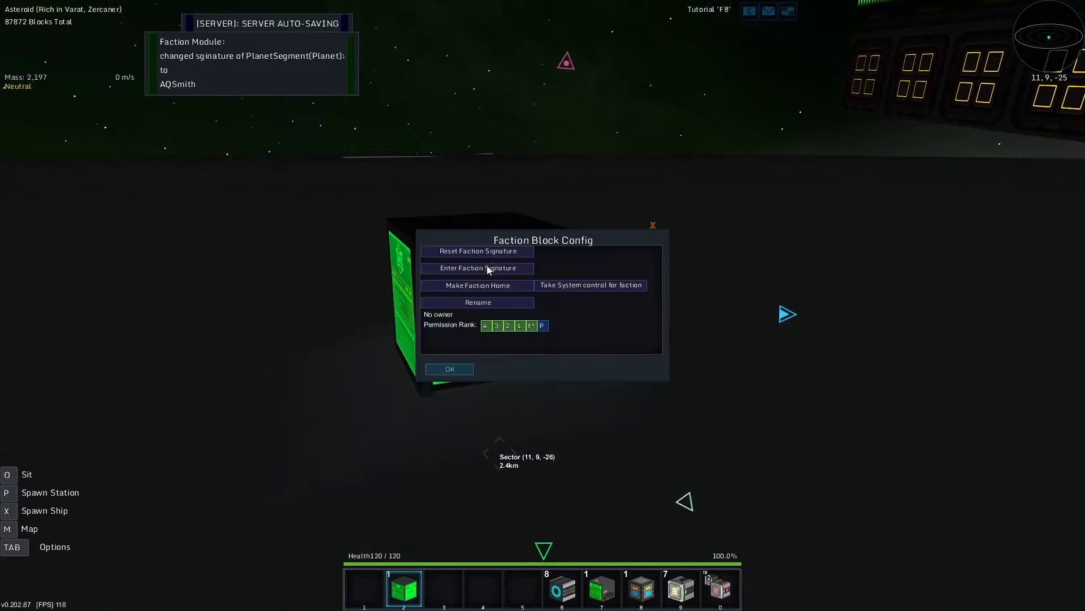
{"action": "left_click", "coordinate": [580, 288]}
- Fly from the hangar to within about 371 m of the Rock asteroid at 12, 10, -25
{"action": "key", "text": "r"}
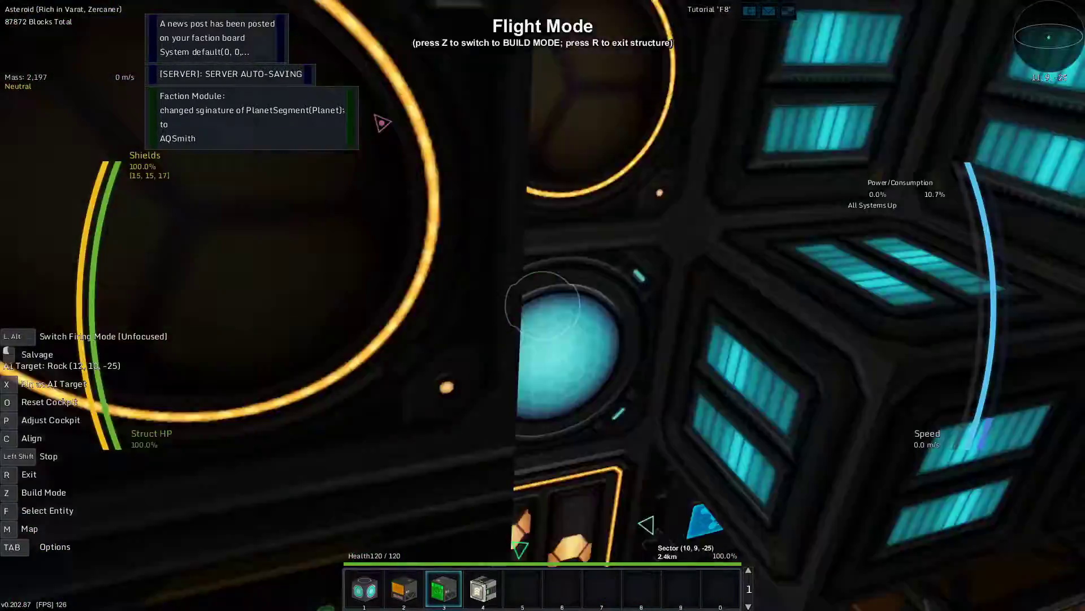
{"action": "key", "text": "w"}
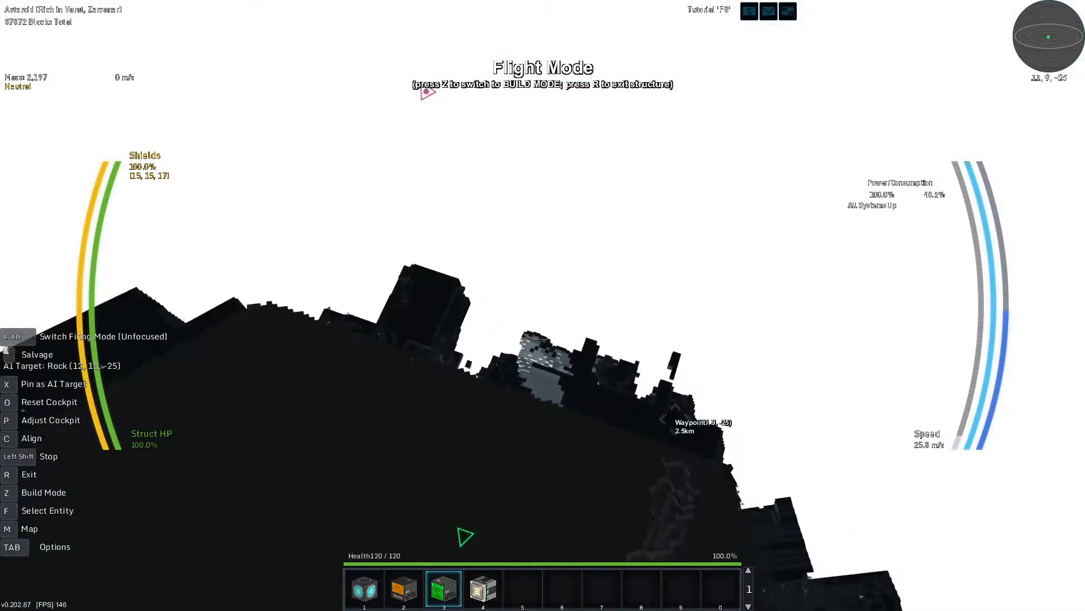
{"action": "key", "text": "w"}
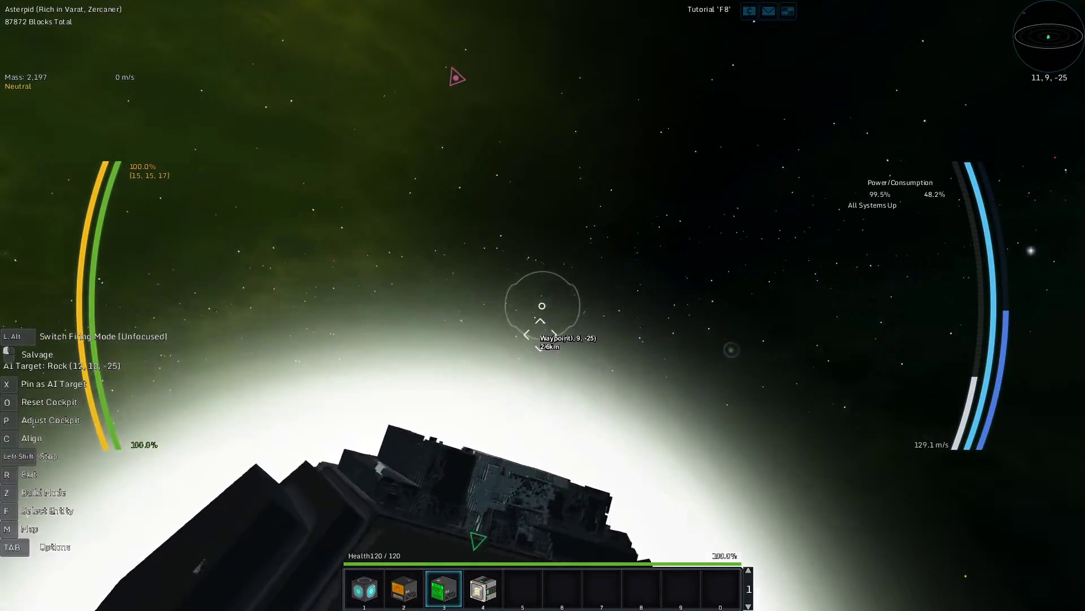
{"action": "key", "text": "shift"}
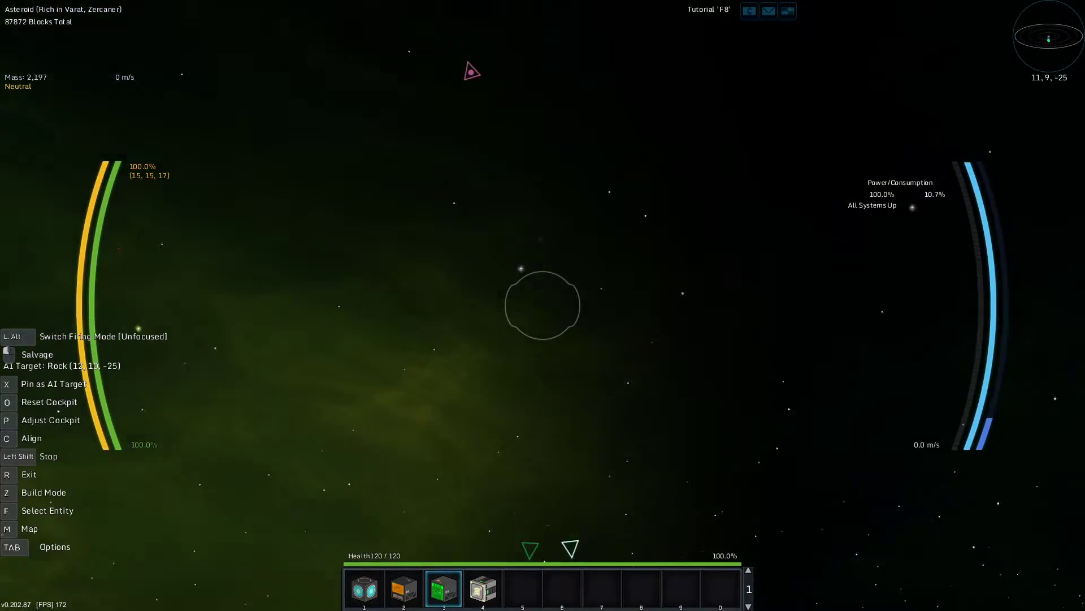
{"action": "key", "text": "w"}
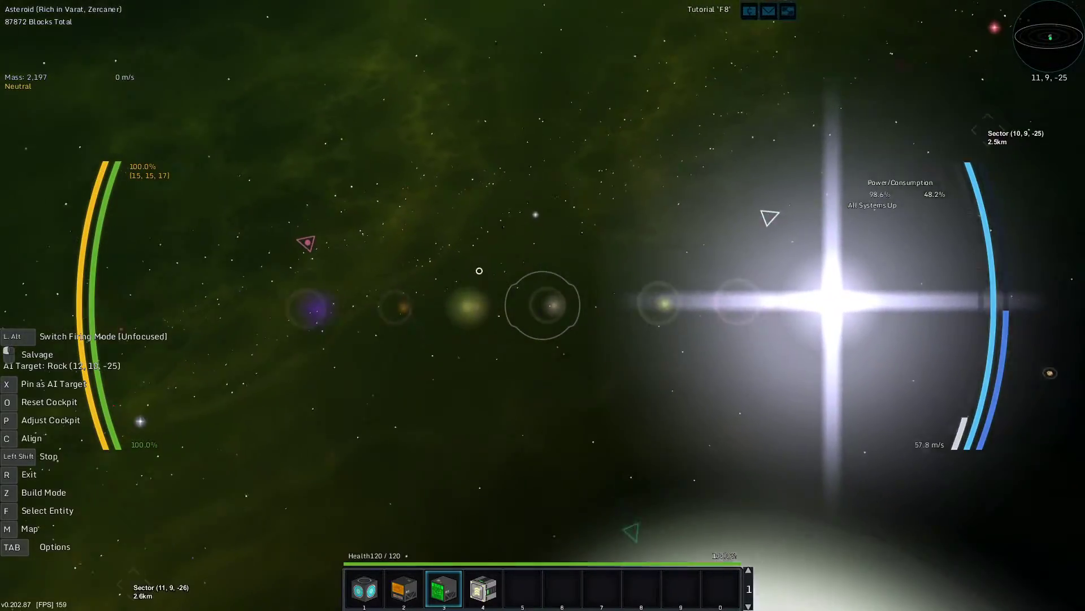
{"action": "key", "text": "shift"}
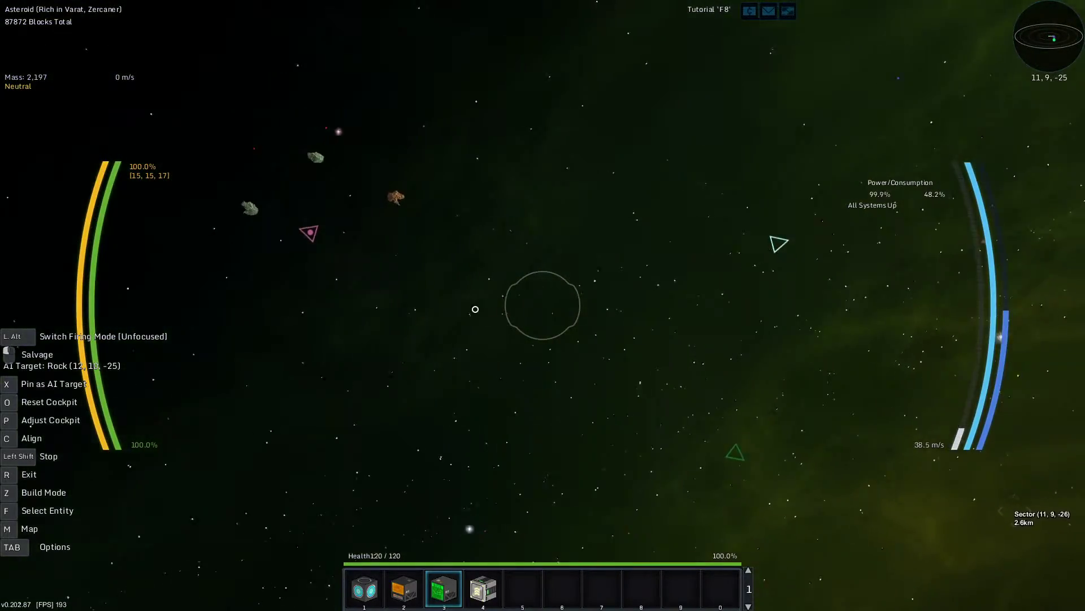
{"action": "key", "text": "w"}
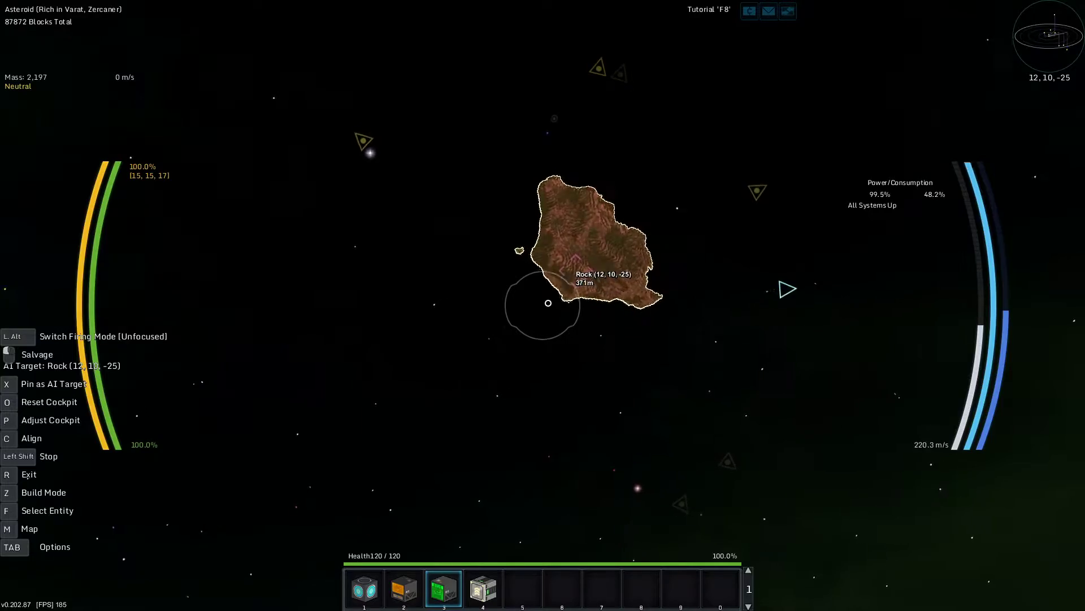
- Salvage the rock asteroid down to about 84,100 blocks while maneuvering around it
{"action": "left_click", "coordinate": [543, 305]}
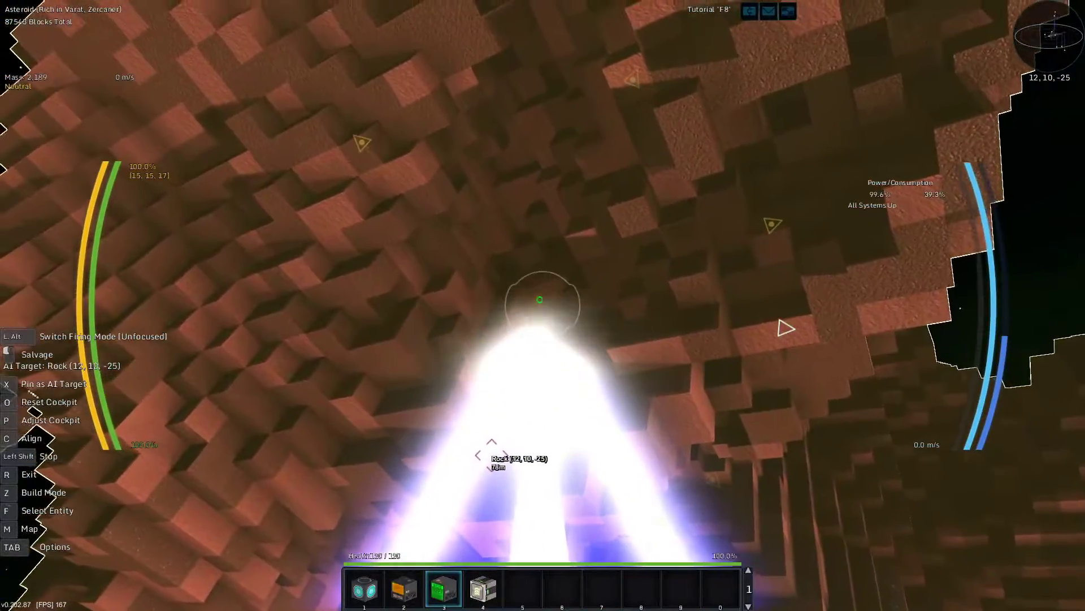
{"action": "key", "text": "w"}
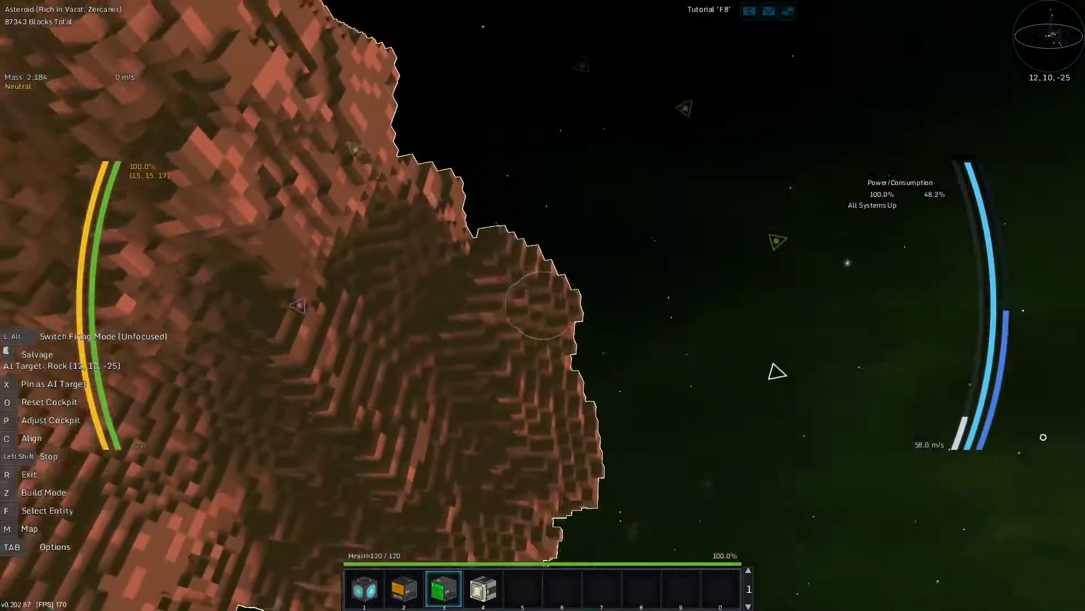
{"action": "key", "text": "w"}
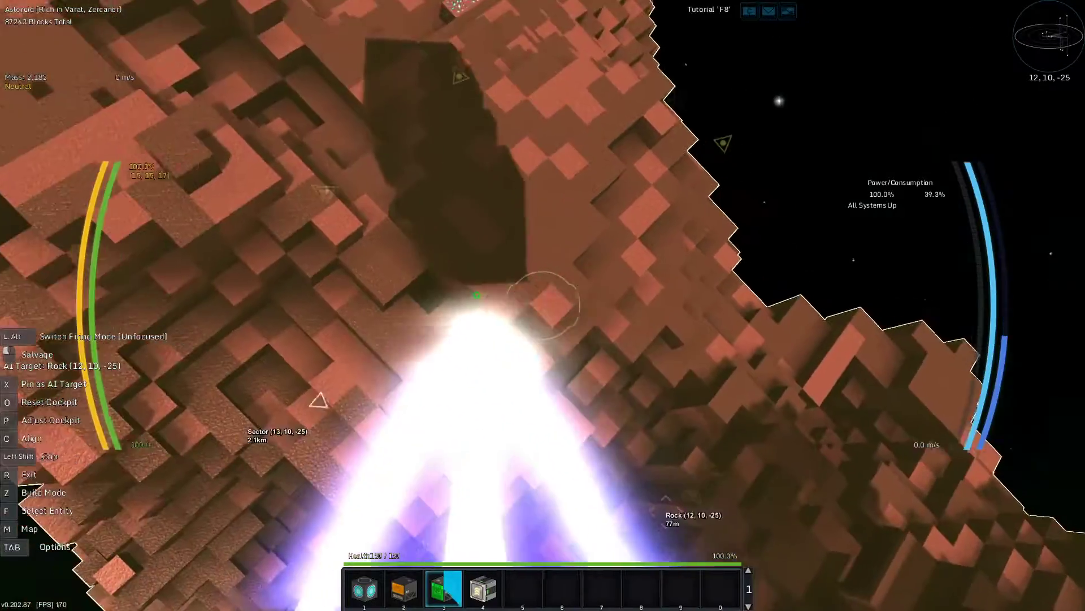
{"action": "key", "text": "w"}
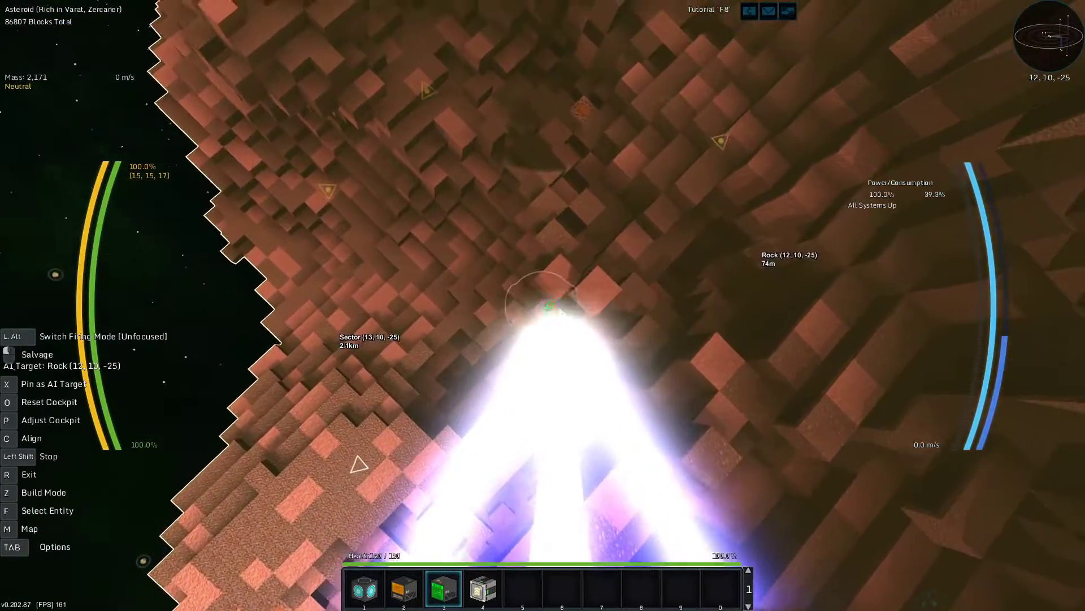
{"action": "key", "text": "s"}
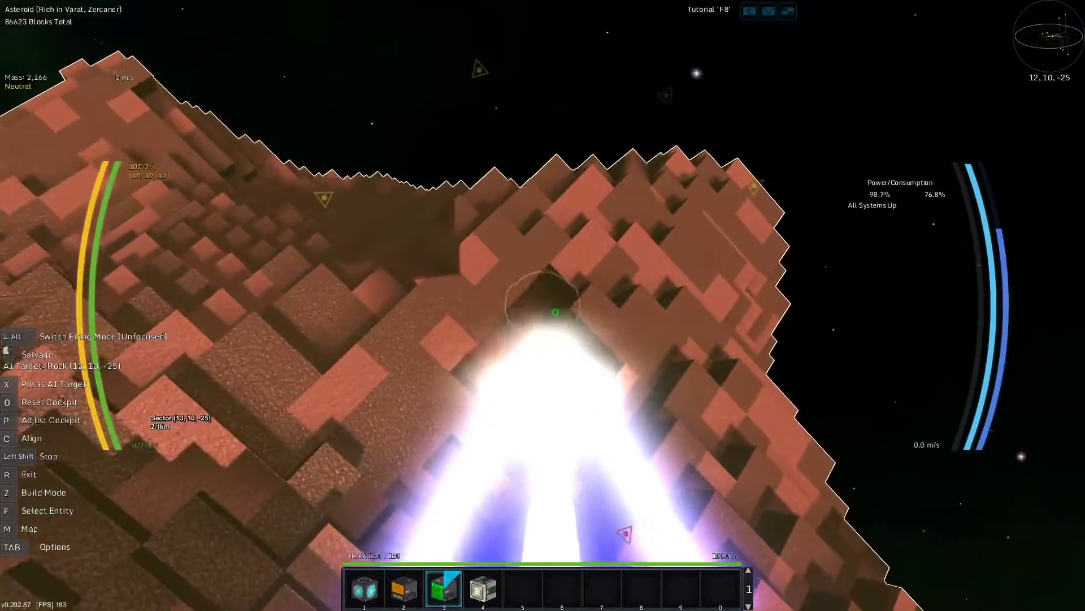
{"action": "key", "text": "s"}
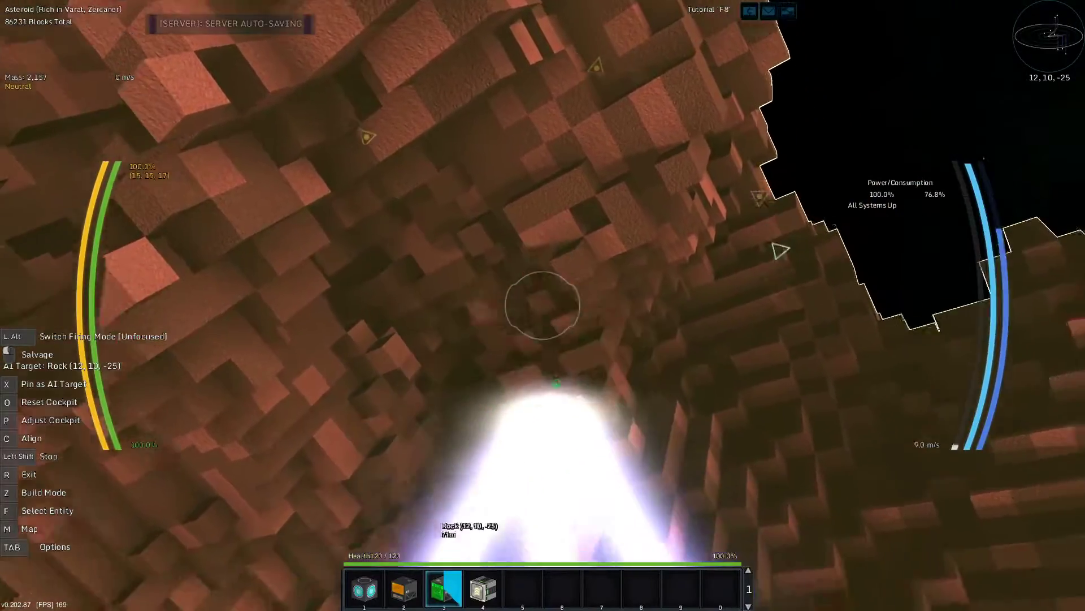
{"action": "key", "text": "s"}
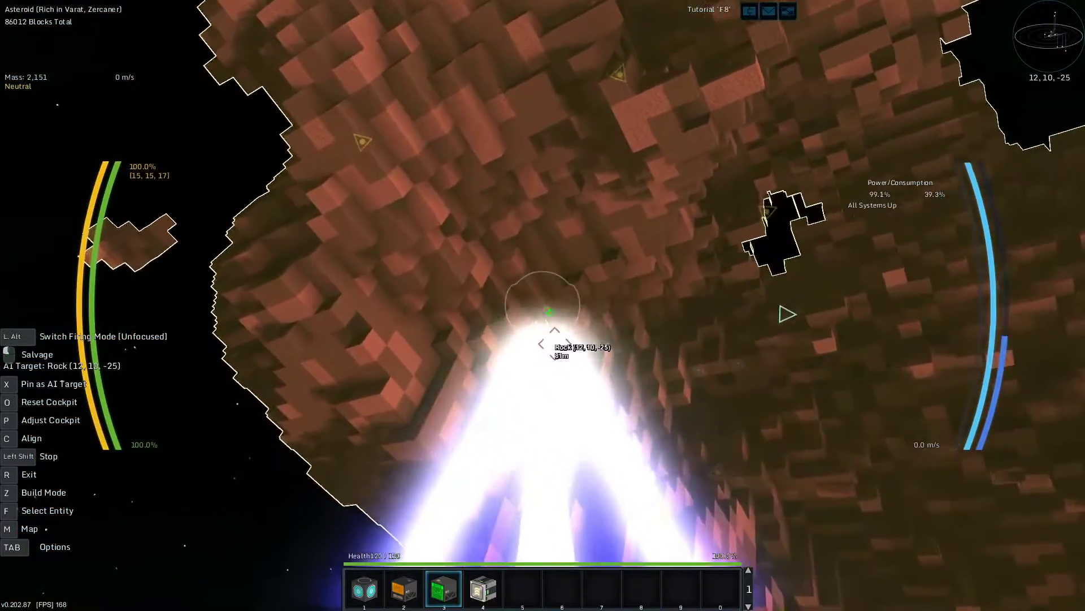
{"action": "key", "text": "w"}
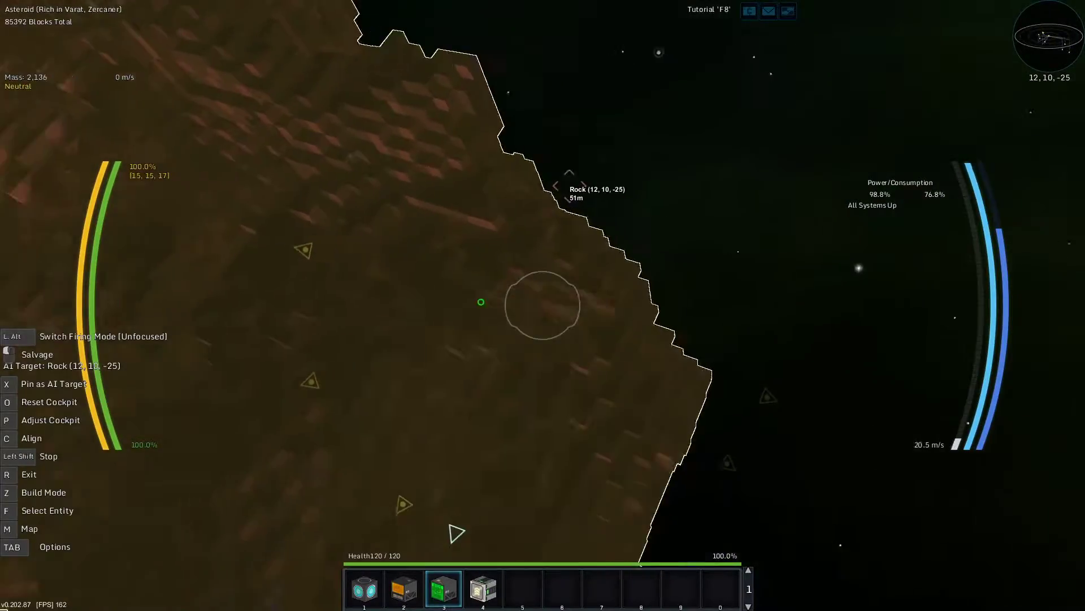
{"action": "mouse_move", "coordinate": [481, 302]}
{"action": "left_mouse_down"}
{"action": "mouse_move", "coordinate": [684, 285]}
{"action": "mouse_move", "coordinate": [541, 281]}
{"action": "mouse_move", "coordinate": [612, 244]}
{"action": "mouse_move", "coordinate": [532, 296]}
{"action": "mouse_move", "coordinate": [548, 296]}
{"action": "mouse_move", "coordinate": [544, 340]}
{"action": "mouse_move", "coordinate": [563, 337]}
{"action": "mouse_move", "coordinate": [544, 297]}
{"action": "mouse_move", "coordinate": [527, 298]}
{"action": "mouse_move", "coordinate": [547, 309]}
{"action": "mouse_move", "coordinate": [543, 338]}
{"action": "mouse_move", "coordinate": [528, 297]}
{"action": "left_mouse_up"}
- Confirm the stash is now 35.7% full and resume piloting
{"action": "key", "text": "r"}
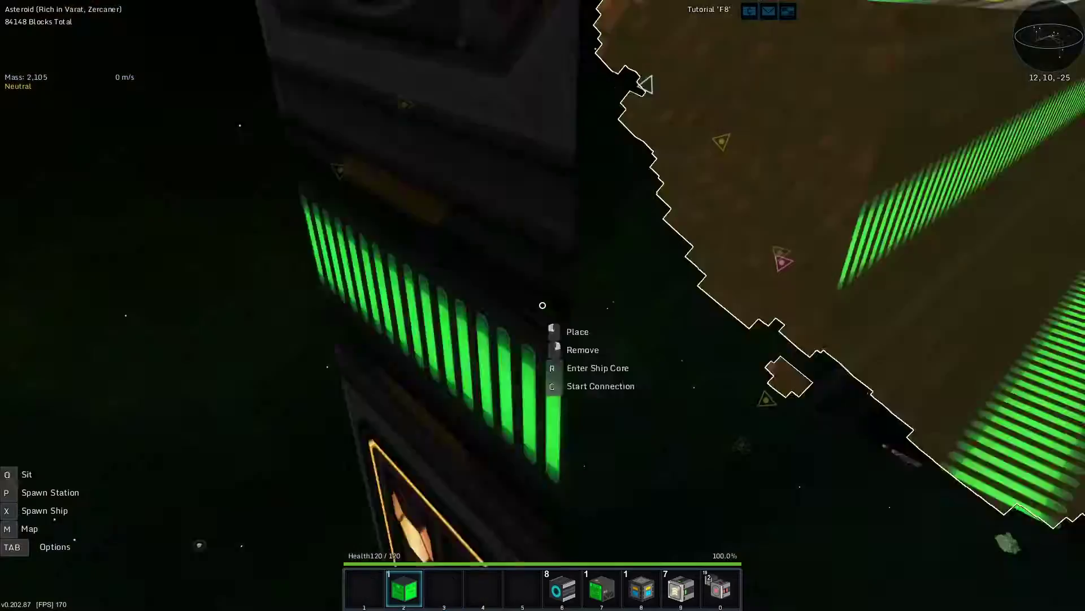
{"action": "key", "text": "r"}
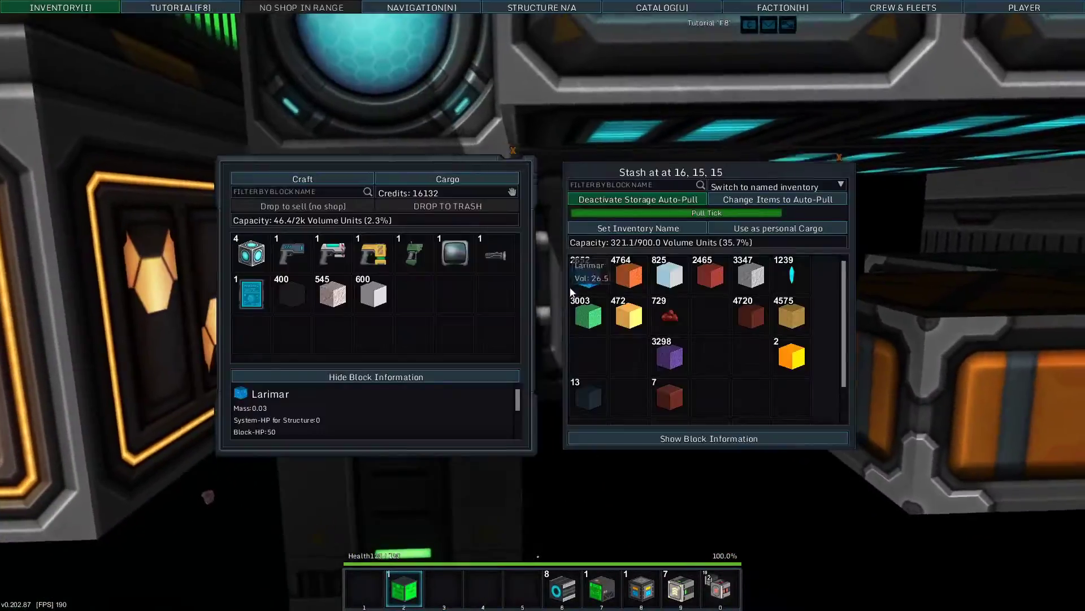
{"action": "key", "text": "r"}
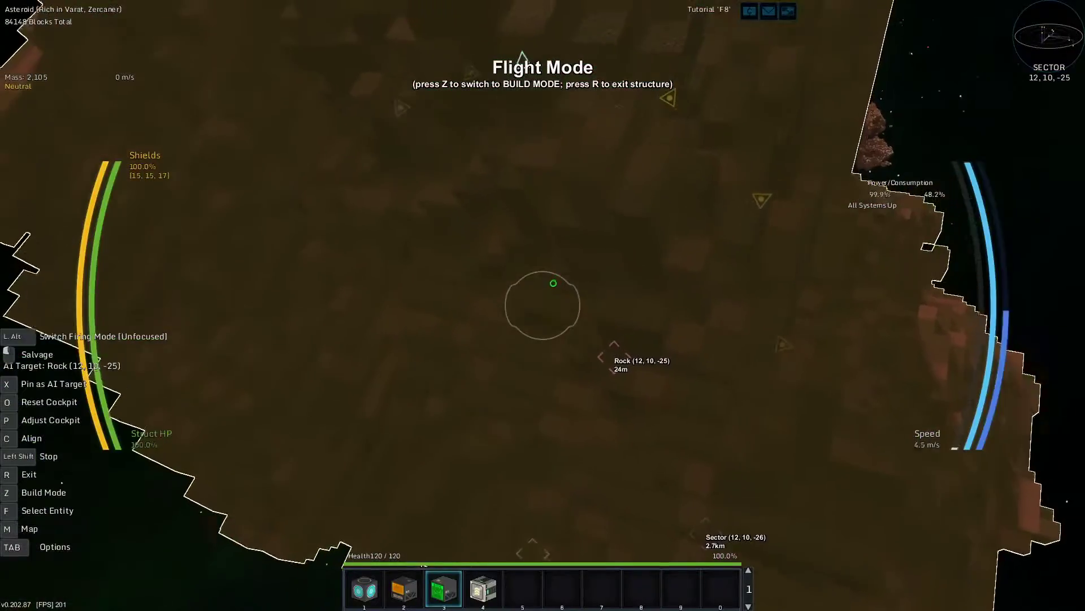
- Salvage more rock, bringing the asteroid down to about 81,250 blocks
{"action": "left_click_drag", "start_coordinate": [543, 306], "coordinate": [543, 306]}
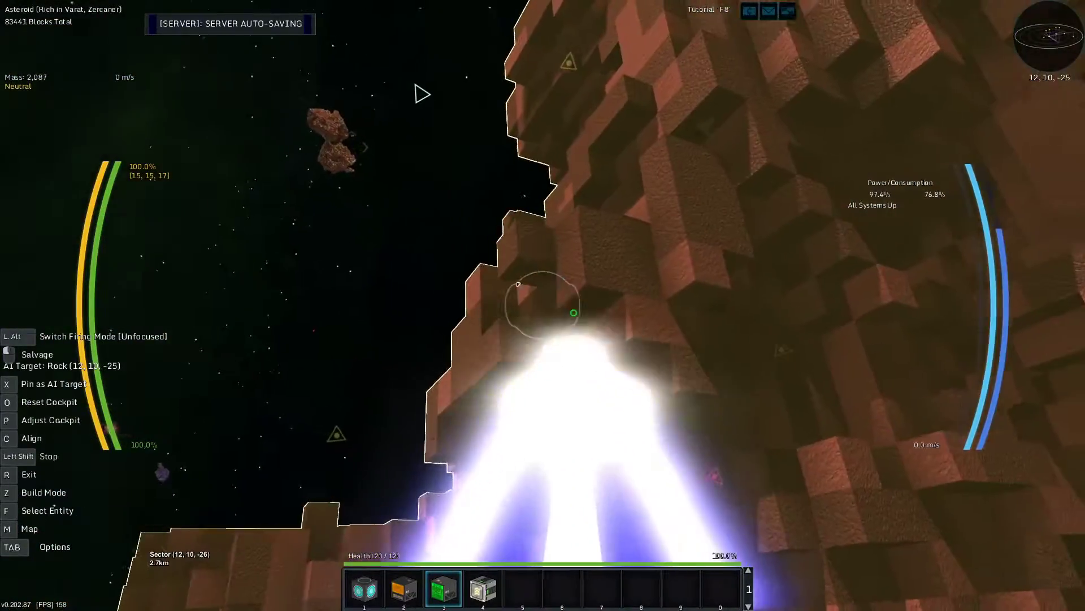
{"action": "left_click_drag", "start_coordinate": [543, 305], "coordinate": [543, 305]}
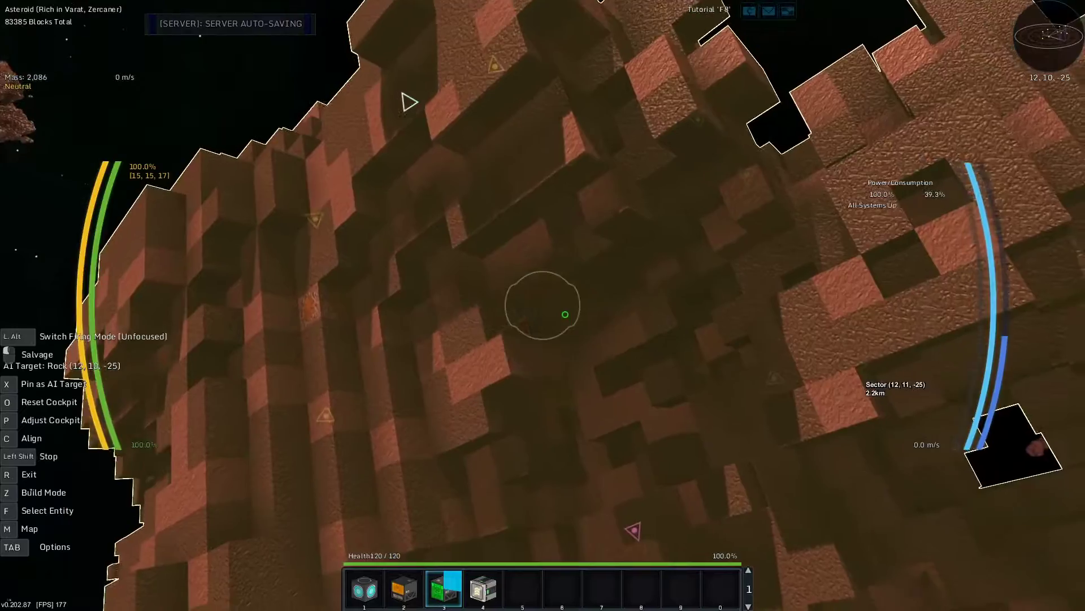
{"action": "key", "text": "w"}
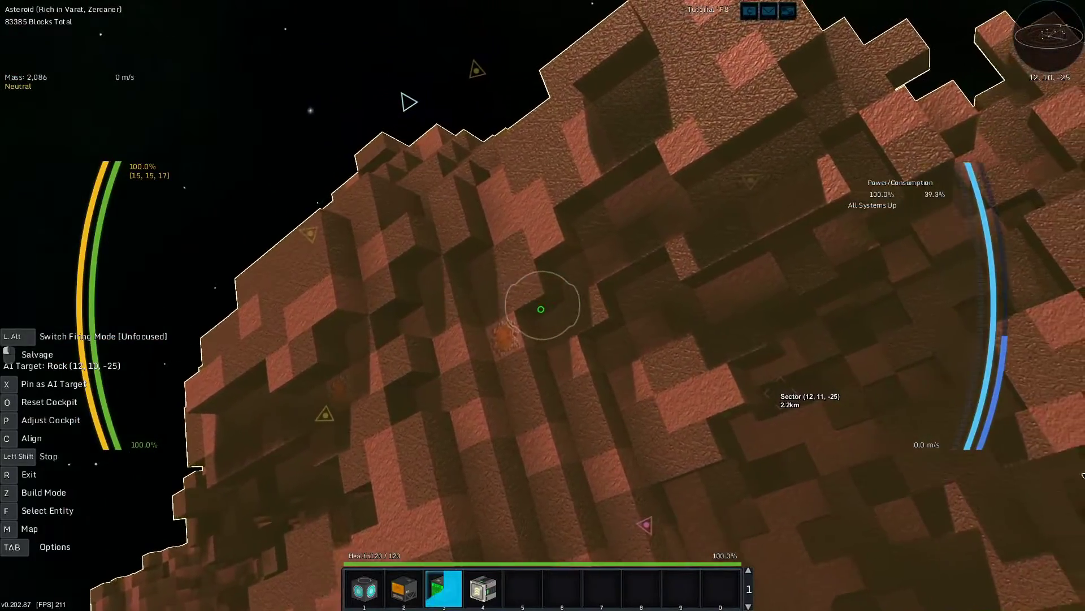
{"action": "left_click_drag", "start_coordinate": [542, 305], "coordinate": [543, 305]}
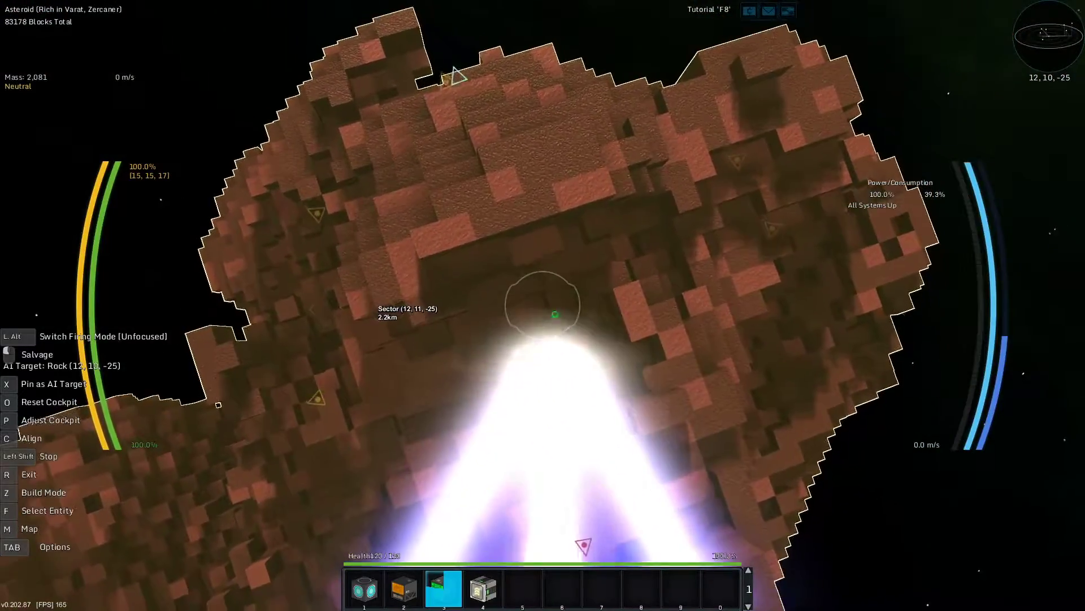
{"action": "left_click_drag", "start_coordinate": [543, 306], "coordinate": [543, 306]}
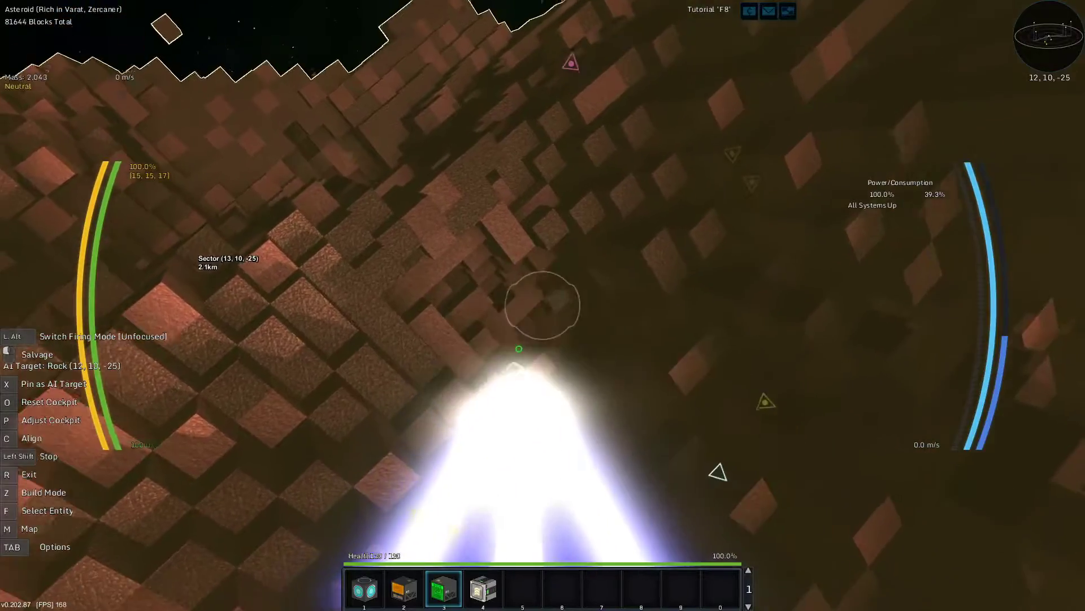
{"action": "key", "text": "w"}
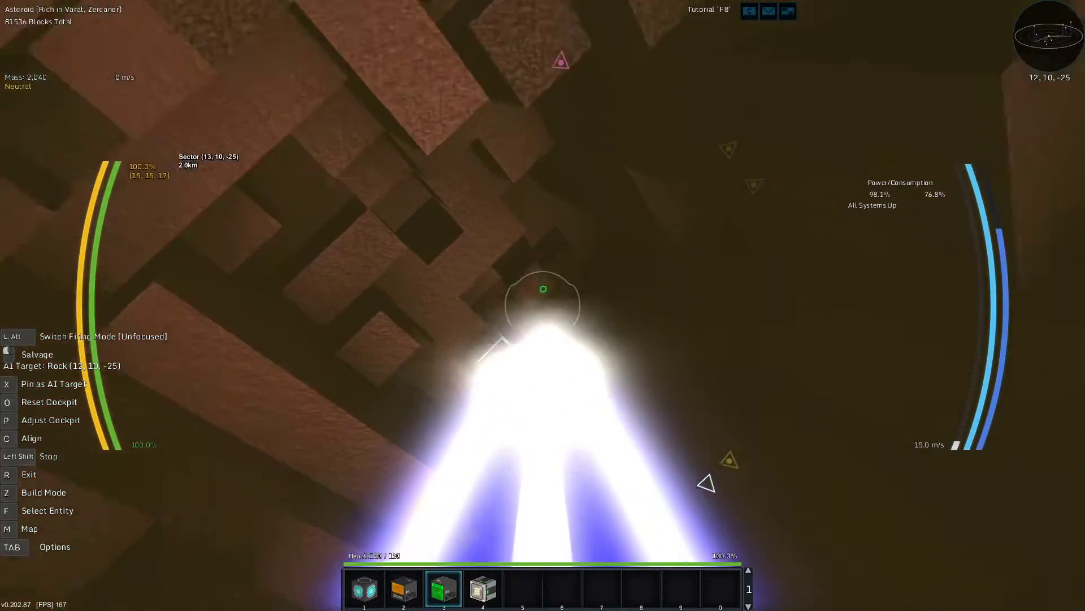
{"action": "key", "text": "s"}
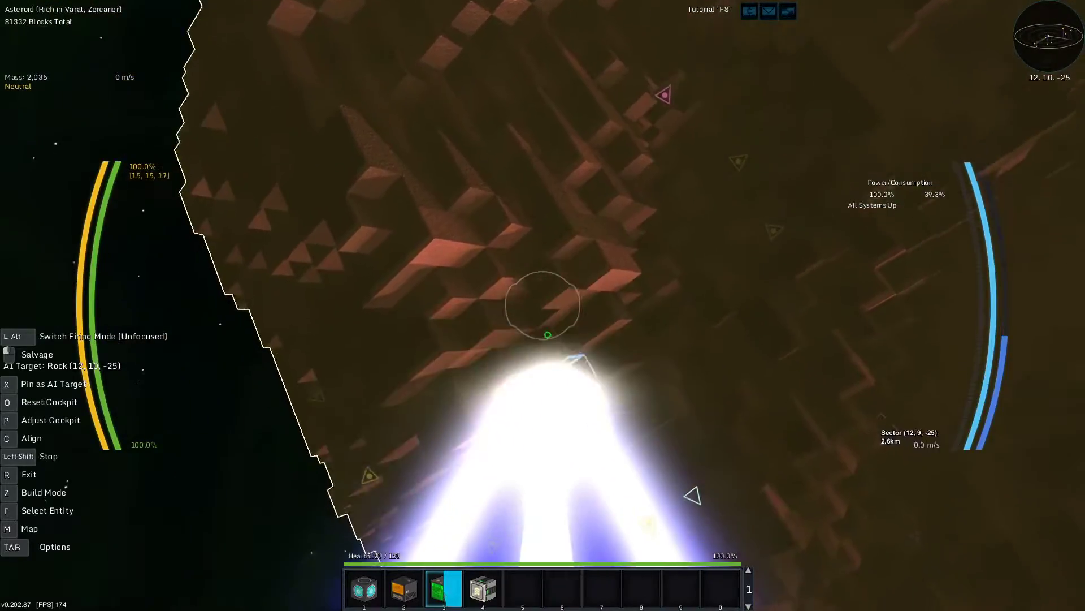
{"action": "left_click_drag", "start_coordinate": [543, 306], "coordinate": [543, 306]}
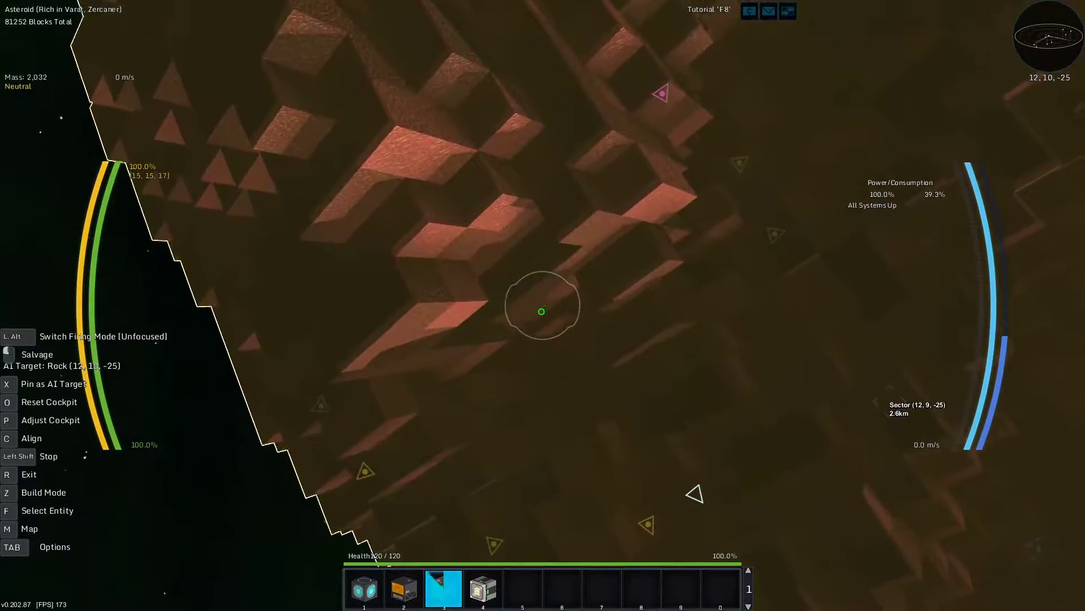
- Confirm the stash holds 41.2% and bring up navigation targets
{"action": "key", "text": "r"}
{"action": "key", "text": "r"}
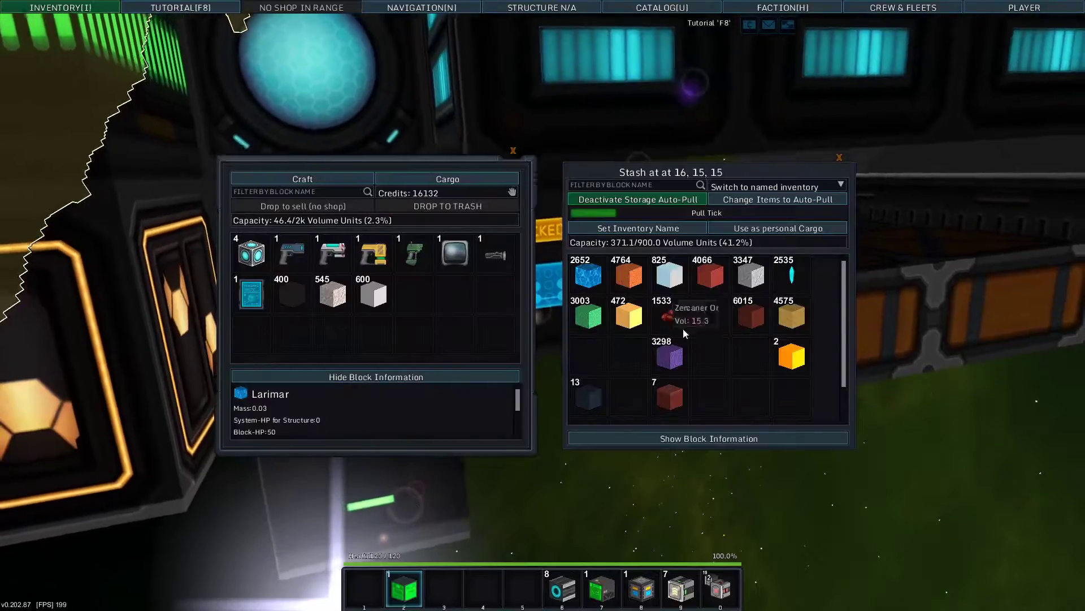
{"action": "key", "text": "Escape"}
{"action": "key", "text": "r"}
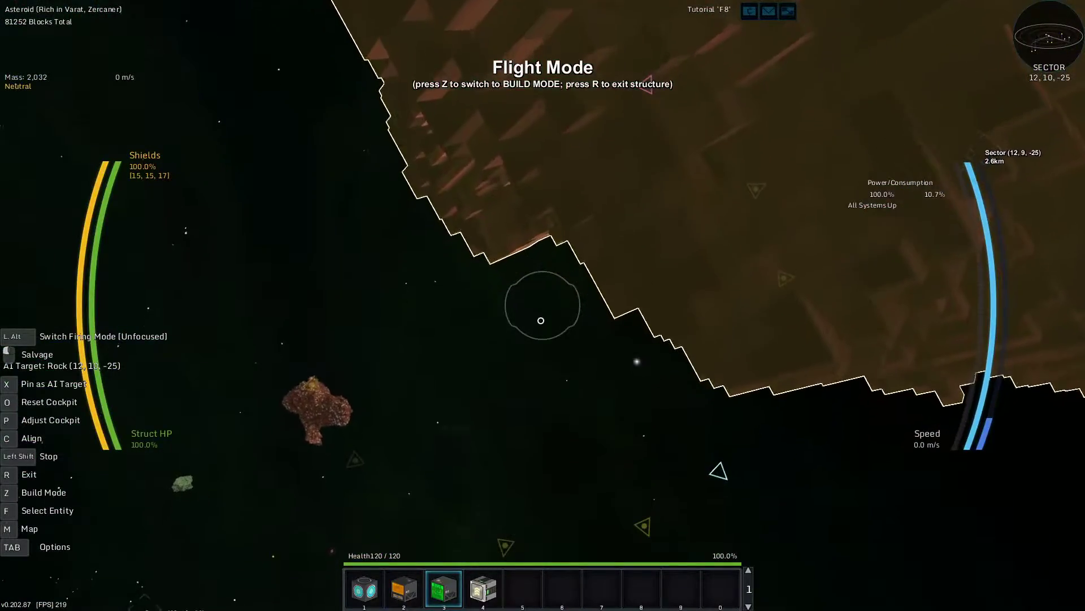
{"action": "key", "text": "n"}
{"action": "scroll", "coordinate": [532, 365], "scroll_direction": "down", "scroll_amount": 2}
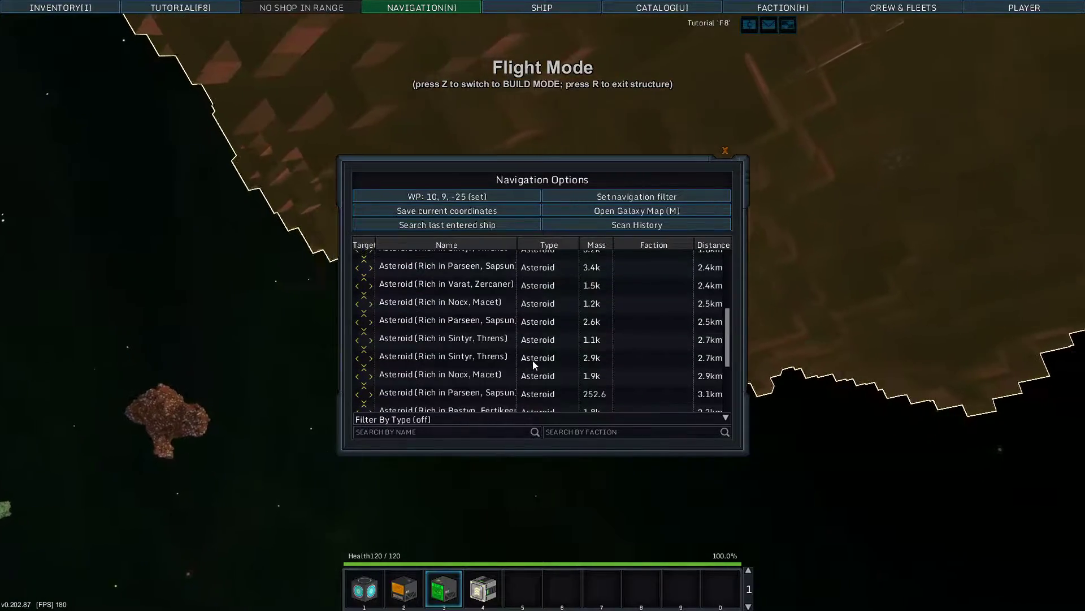
{"action": "scroll", "coordinate": [533, 365], "scroll_direction": "down", "scroll_amount": 2}
{"action": "scroll", "coordinate": [526, 373], "scroll_direction": "down", "scroll_amount": 1}
- Target the Varat and Zercaner asteroid and check position on the galaxy map
{"action": "left_click", "coordinate": [525, 374]}
{"action": "key", "text": "n"}
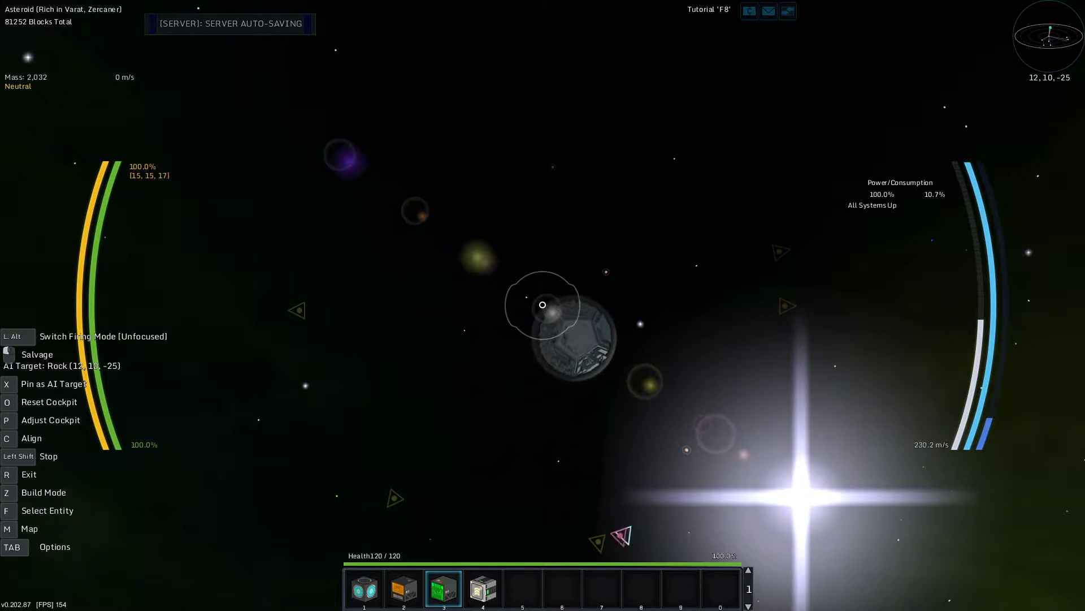
{"action": "key", "text": "m"}
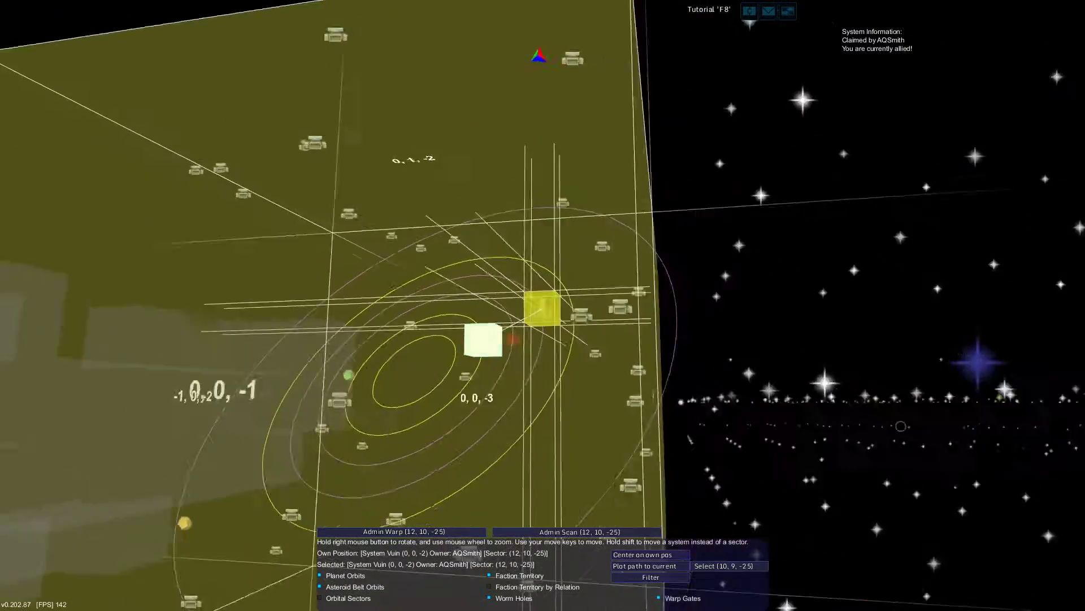
{"action": "key", "text": "m"}
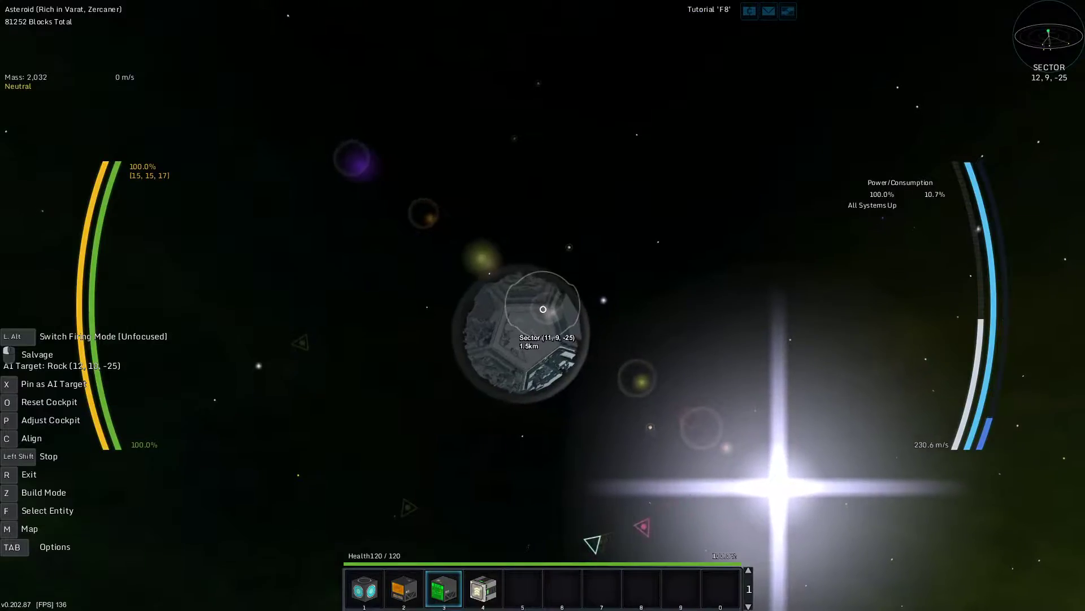
- Target an asteroid from the navigation list and fly to sector 11, 9, -26
{"action": "key", "text": "n"}
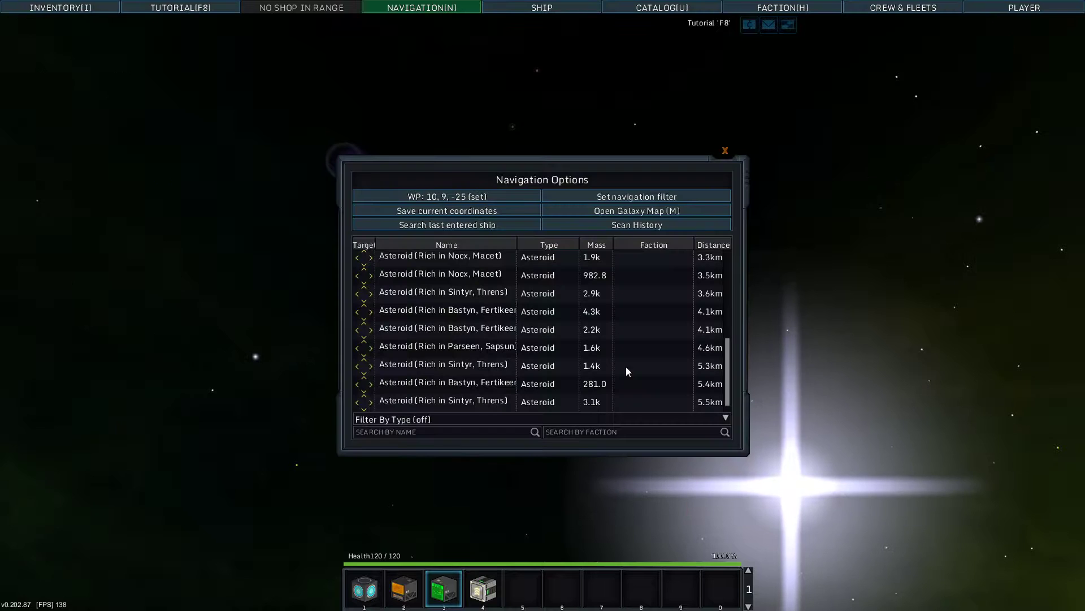
{"action": "scroll", "coordinate": [579, 365], "scroll_direction": "up", "scroll_amount": 3}
{"action": "scroll", "coordinate": [581, 370], "scroll_direction": "up", "scroll_amount": 3}
{"action": "key", "text": "n"}
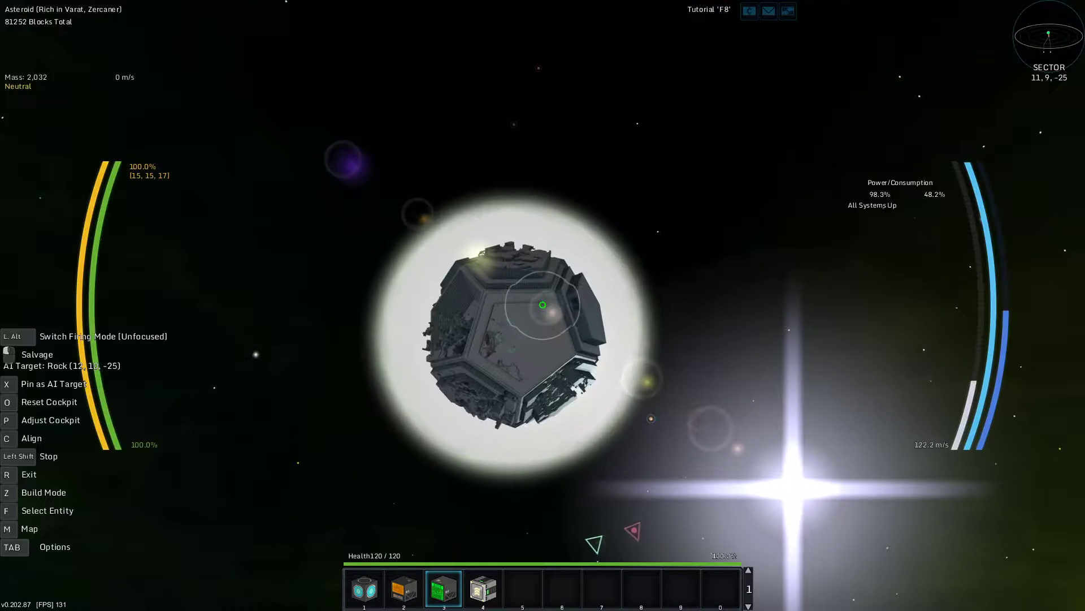
{"action": "key", "text": "n"}
{"action": "scroll", "coordinate": [580, 370], "scroll_direction": "down", "scroll_amount": 3}
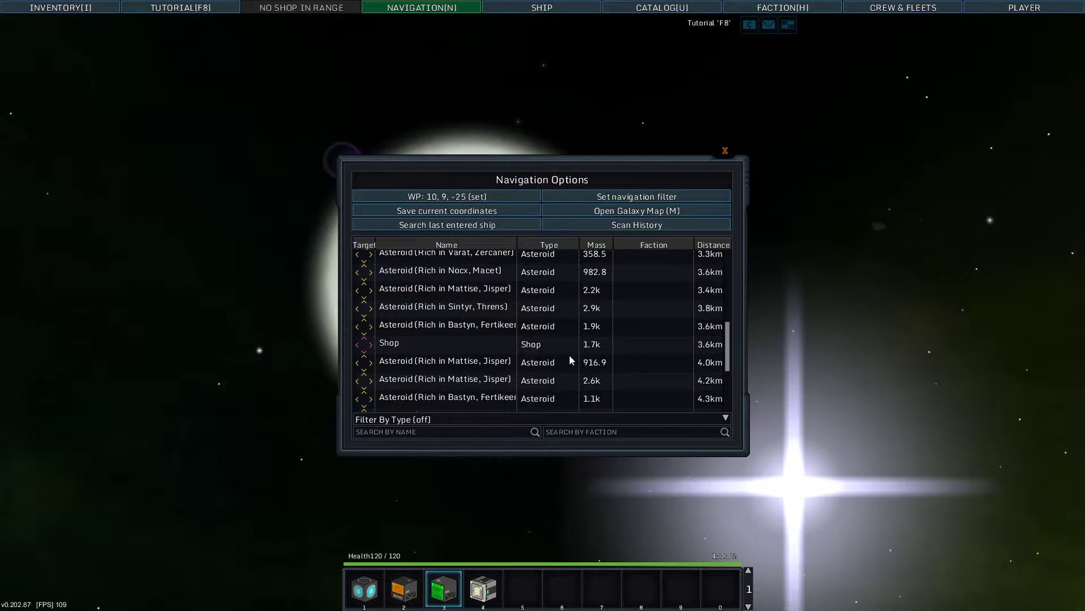
{"action": "left_click", "coordinate": [516, 288]}
{"action": "key", "text": "n"}
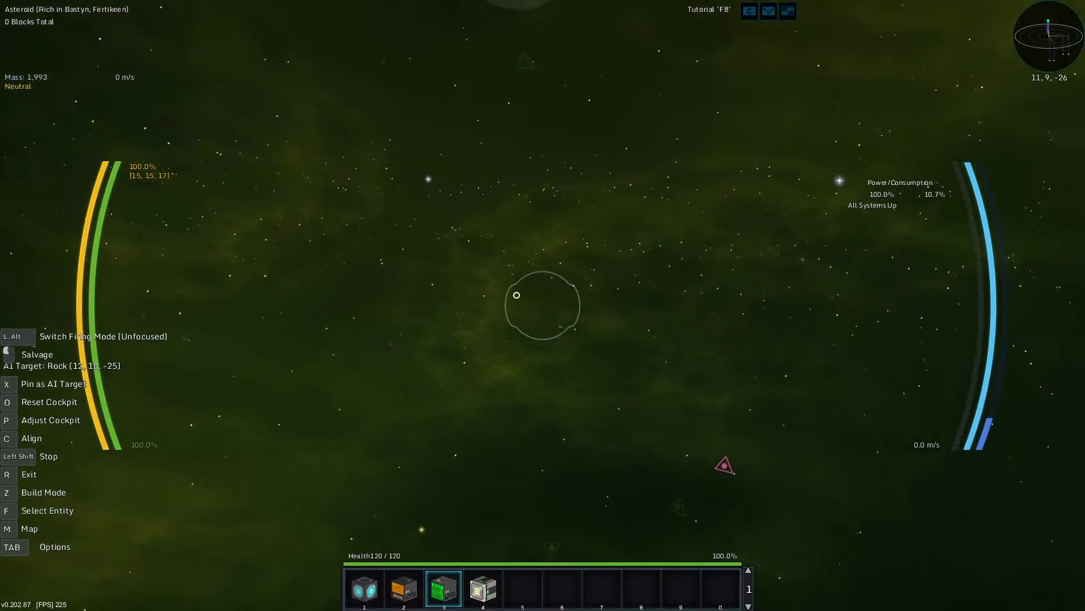
{"action": "key", "text": "m"}
- Select sector 12, 10, -25 on the map and accelerate into sector 12, 9, -25
{"action": "key", "text": "d"}
{"action": "key", "text": "w"}
{"action": "key", "text": "space"}
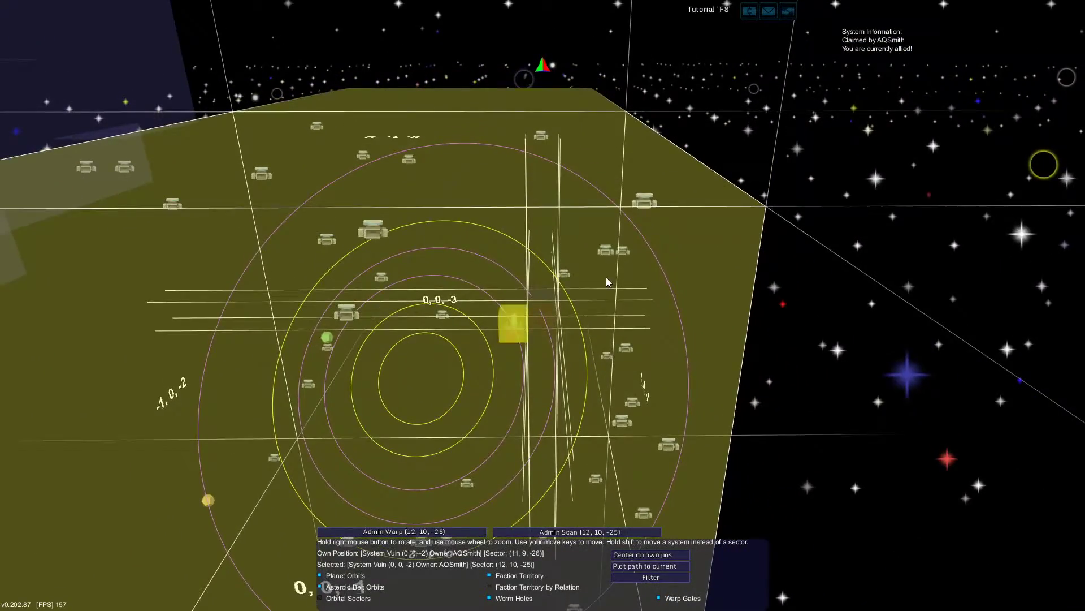
{"action": "key", "text": "m"}
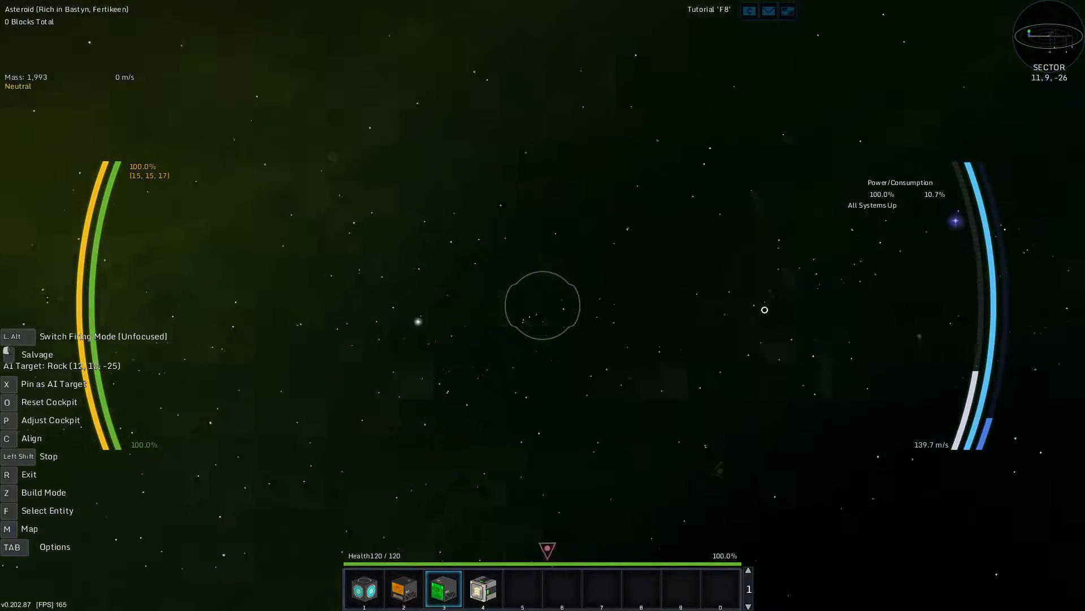
{"action": "key", "text": "w"}
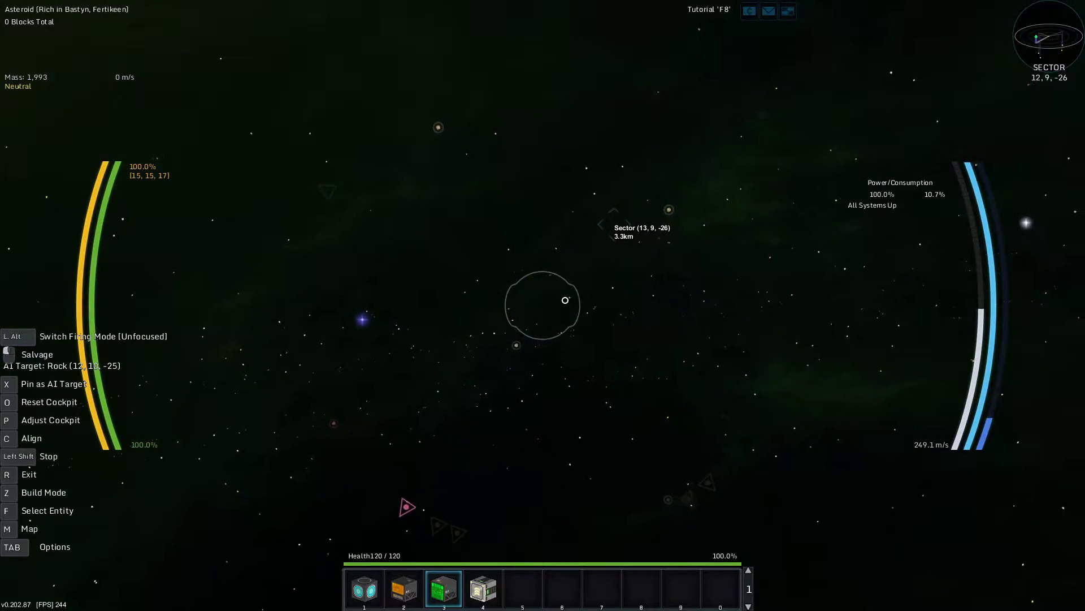
{"action": "key", "text": "n"}
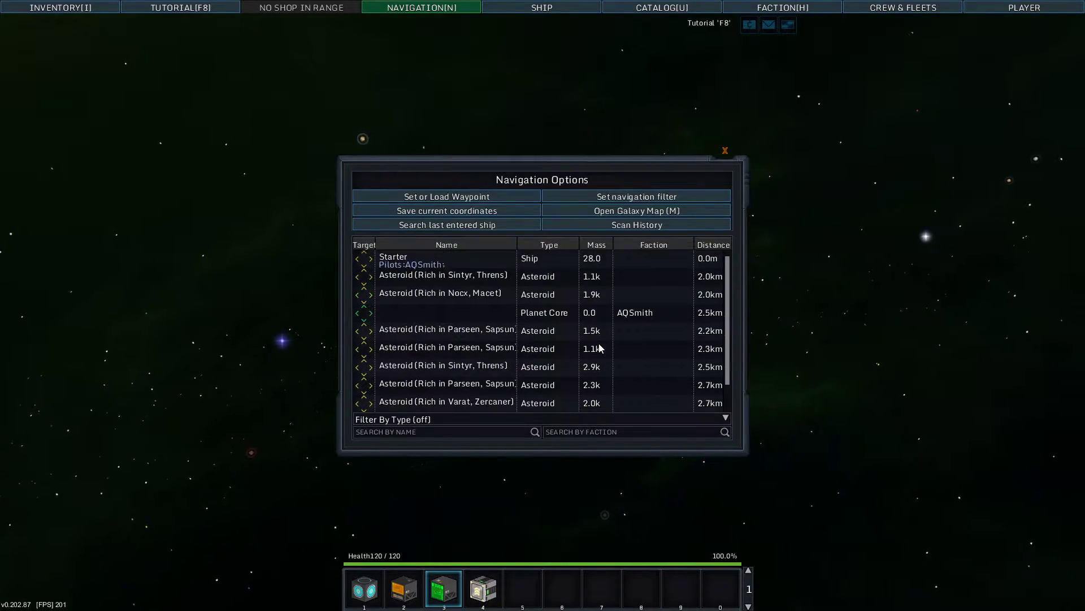
{"action": "key", "text": "n"}
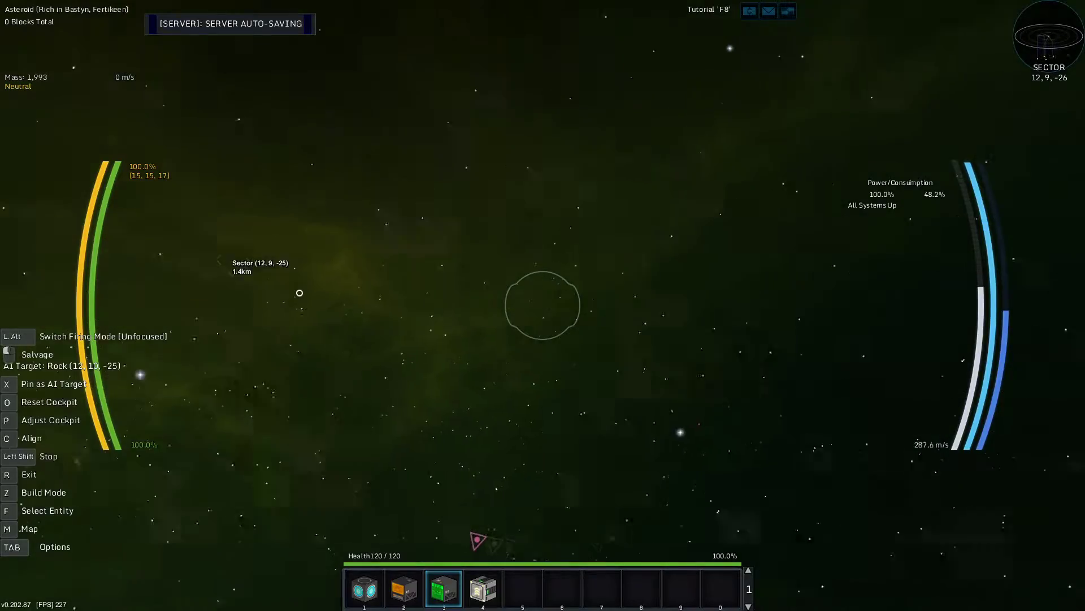
{"action": "key", "text": "w"}
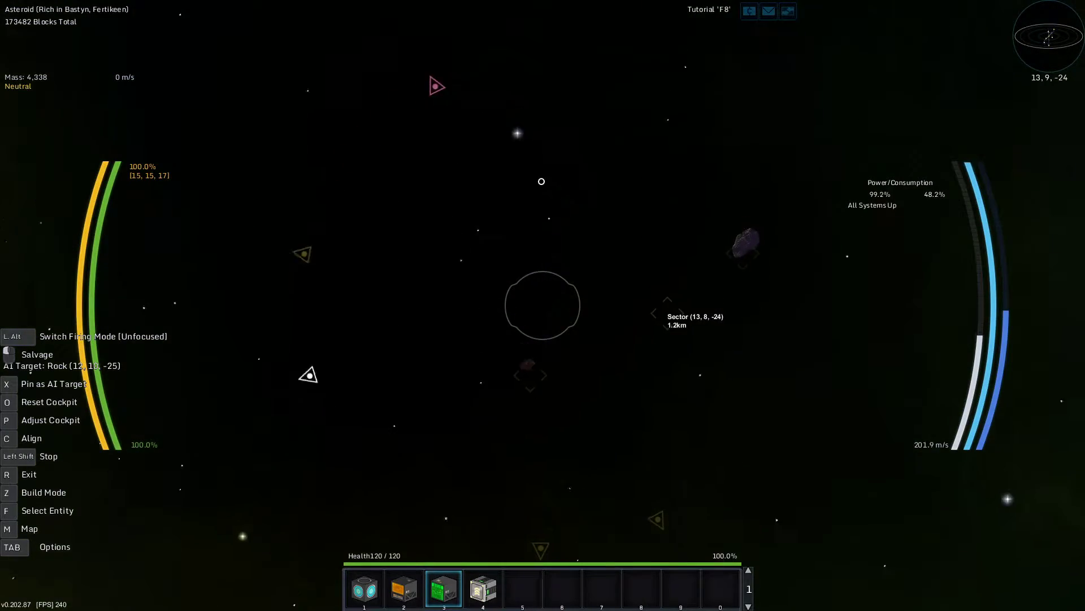
- Set a waypoint at sector 12, 6, -21 and steer toward it
{"action": "key", "text": "n"}
{"action": "scroll", "coordinate": [560, 365], "scroll_direction": "down", "scroll_amount": 3}
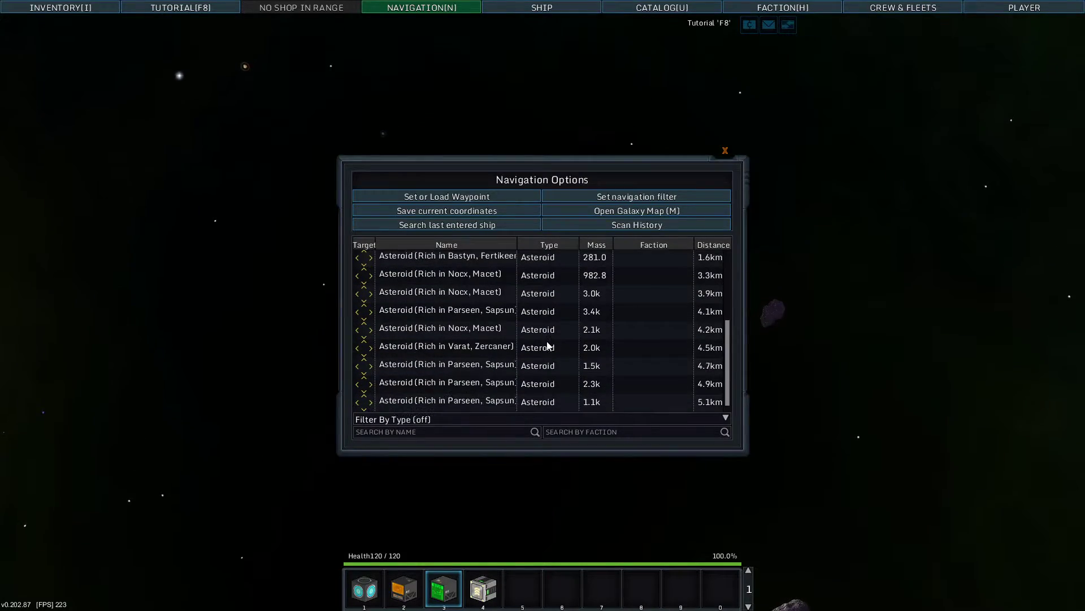
{"action": "scroll", "coordinate": [549, 351], "scroll_direction": "up", "scroll_amount": 3}
{"action": "key", "text": "n"}
{"action": "key", "text": "m"}
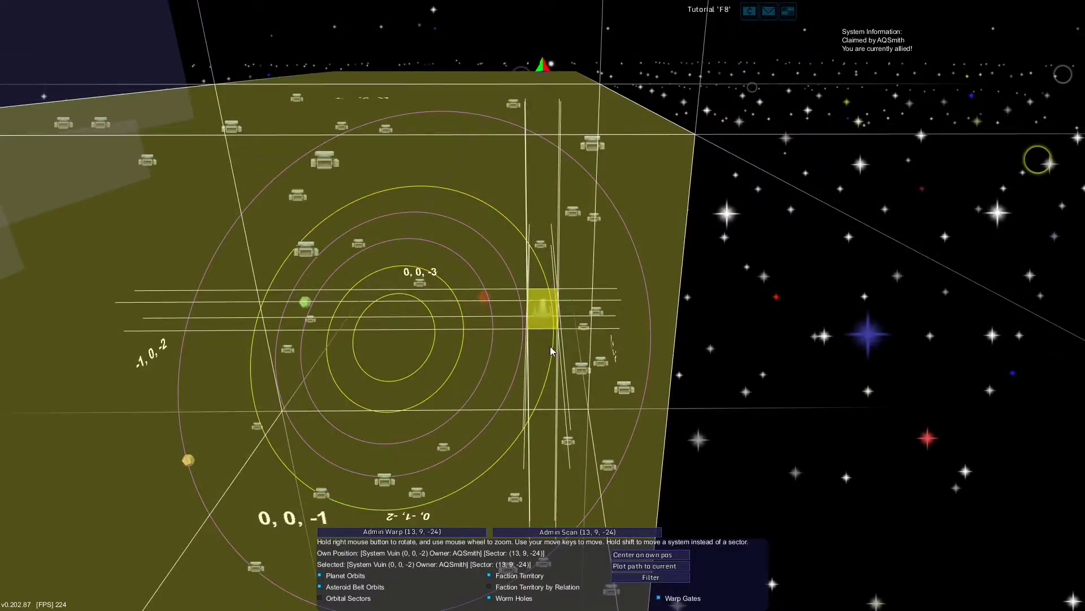
{"action": "key", "text": "w"}
{"action": "key", "text": "w"}
{"action": "key", "text": "w"}
{"action": "key", "text": "a"}
{"action": "key", "text": "s"}
{"action": "key", "text": "s"}
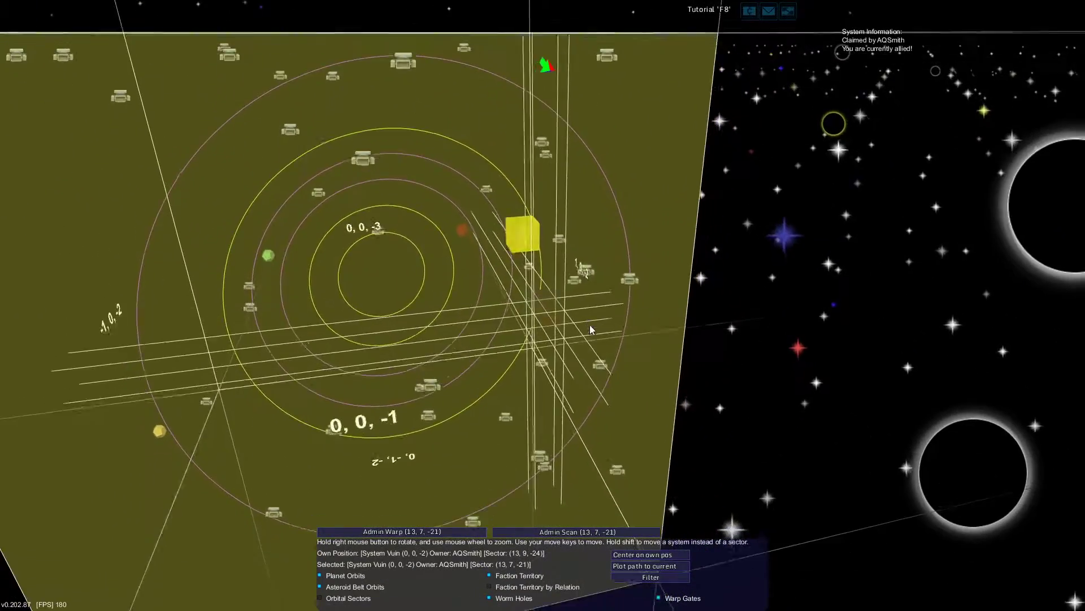
{"action": "key", "text": "s"}
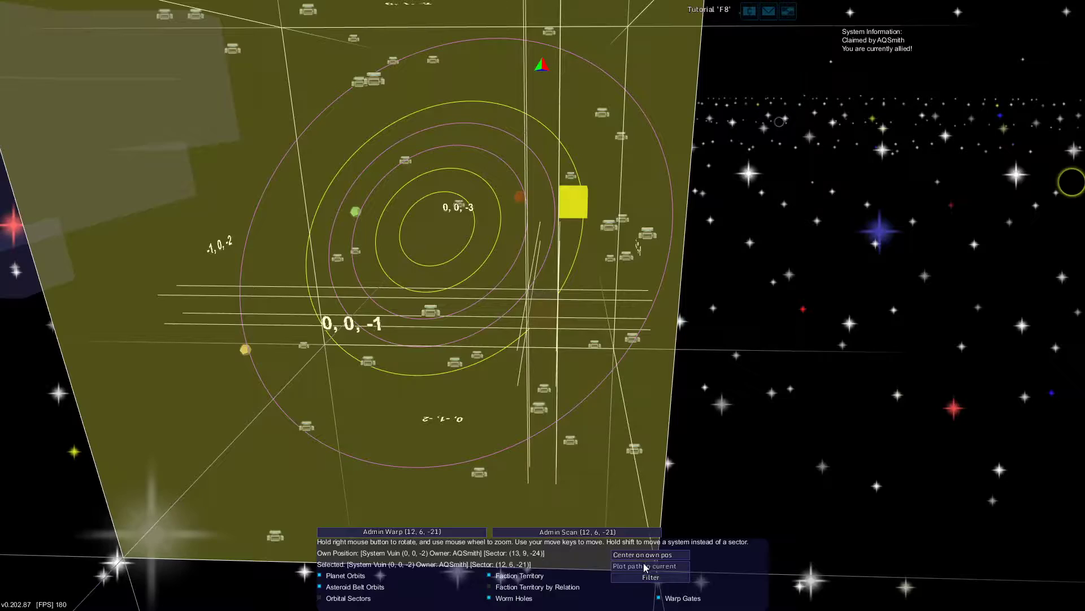
{"action": "left_click_drag", "start_coordinate": [649, 569], "coordinate": [497, 356]}
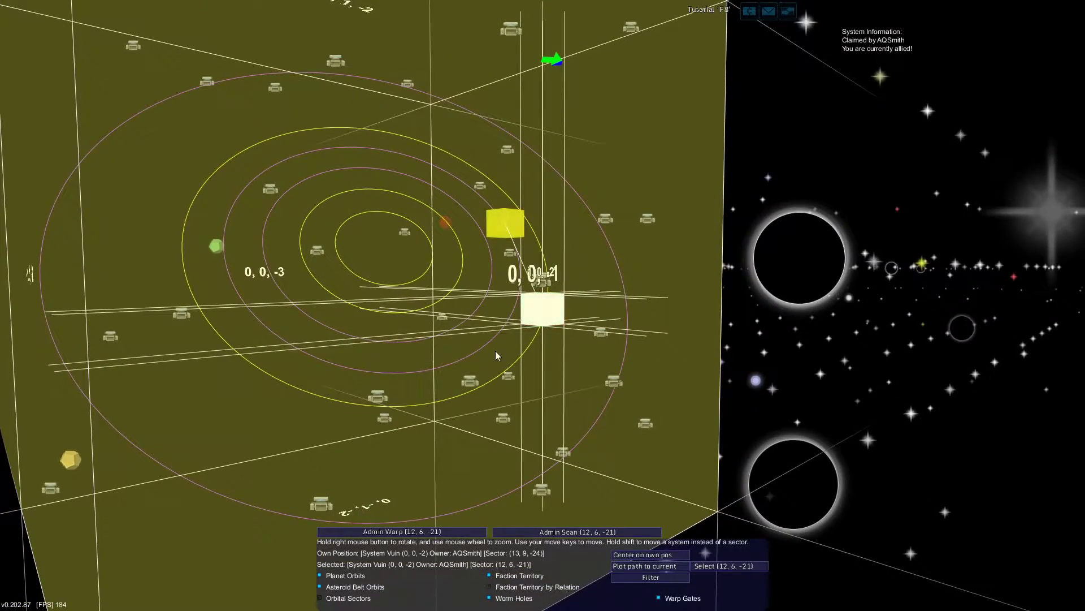
{"action": "key", "text": "n"}
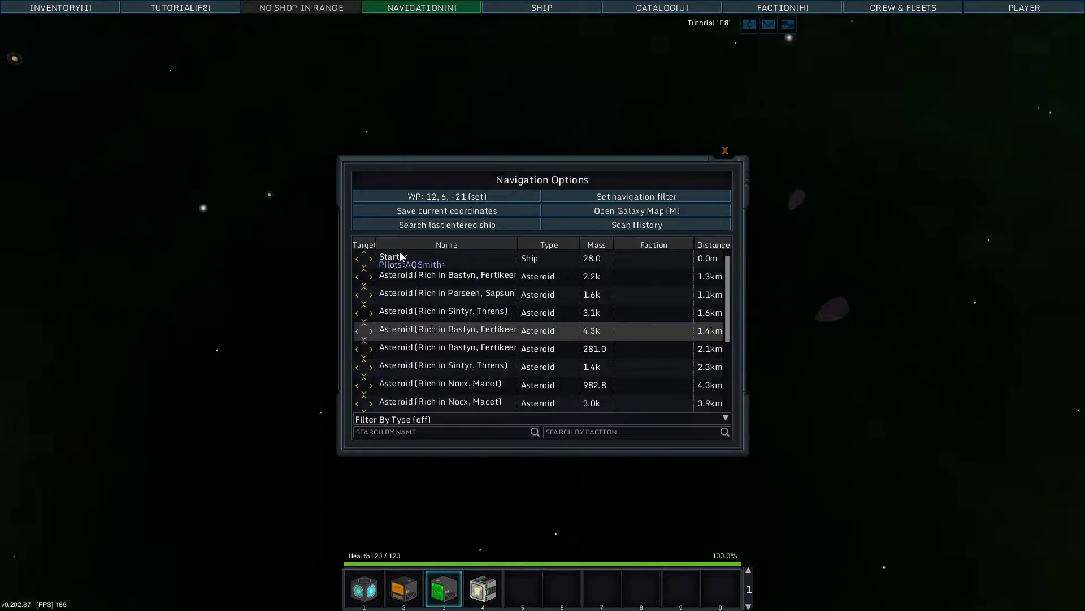
{"action": "key", "text": "n"}
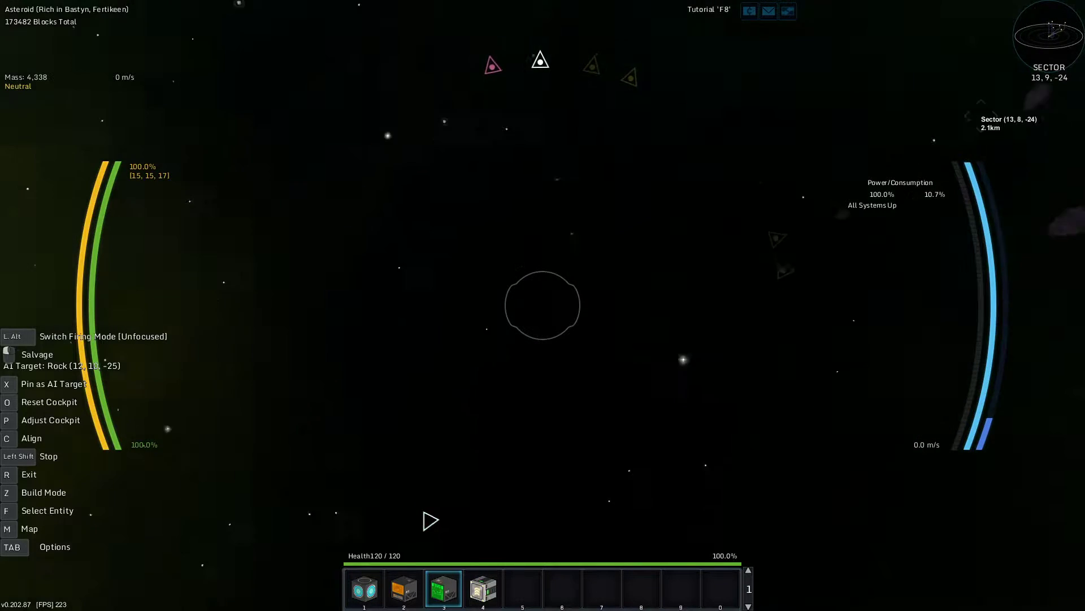
{"action": "key", "text": "w"}
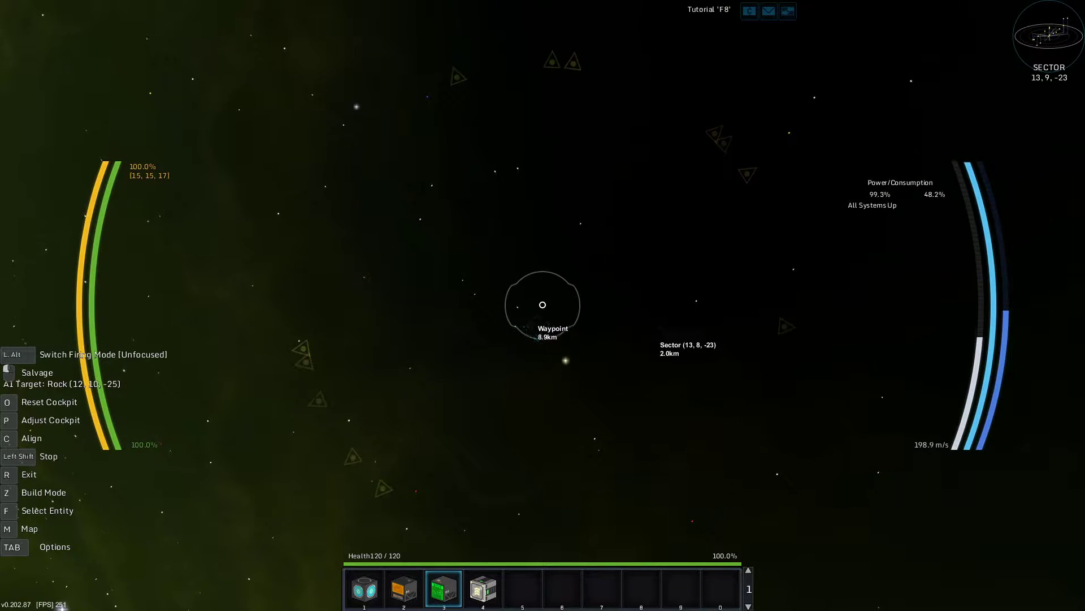
- Fly past the asteroid toward the waypoint while checking nearby objects
{"action": "key", "text": "n"}
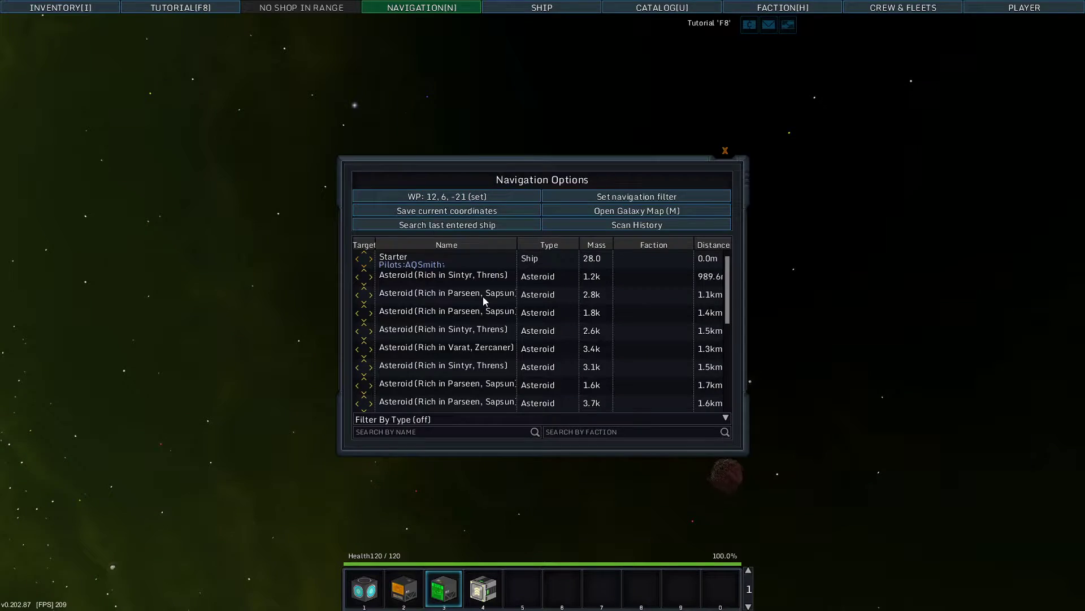
{"action": "scroll", "coordinate": [485, 300], "scroll_direction": "down", "scroll_amount": 2}
{"action": "scroll", "coordinate": [492, 308], "scroll_direction": "down", "scroll_amount": 3}
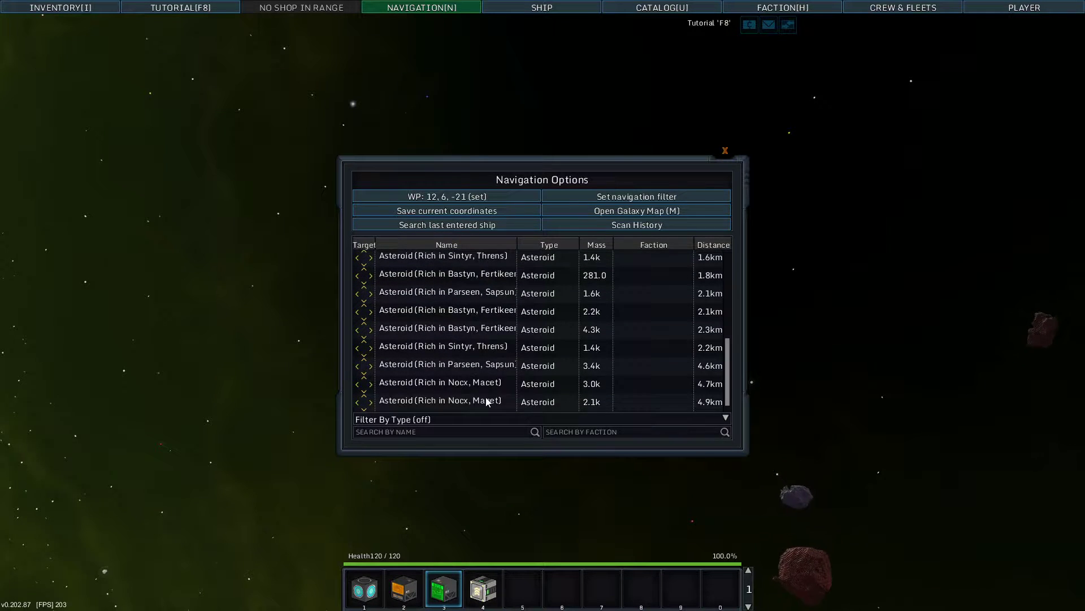
{"action": "scroll", "coordinate": [483, 396], "scroll_direction": "up", "scroll_amount": 2}
{"action": "scroll", "coordinate": [486, 389], "scroll_direction": "up", "scroll_amount": 3}
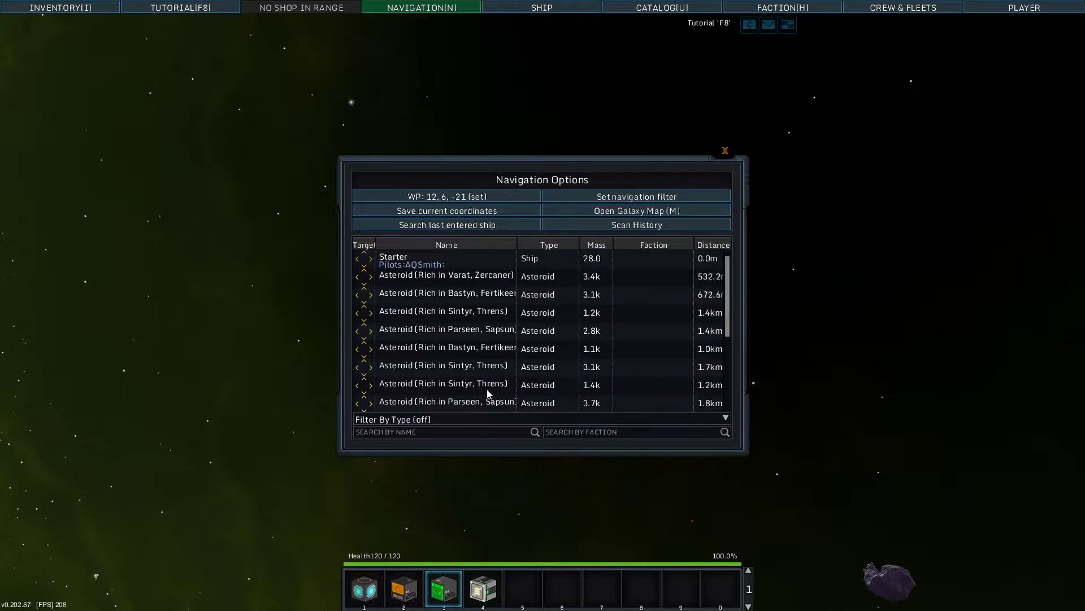
{"action": "key", "text": "n"}
{"action": "key", "text": "w"}
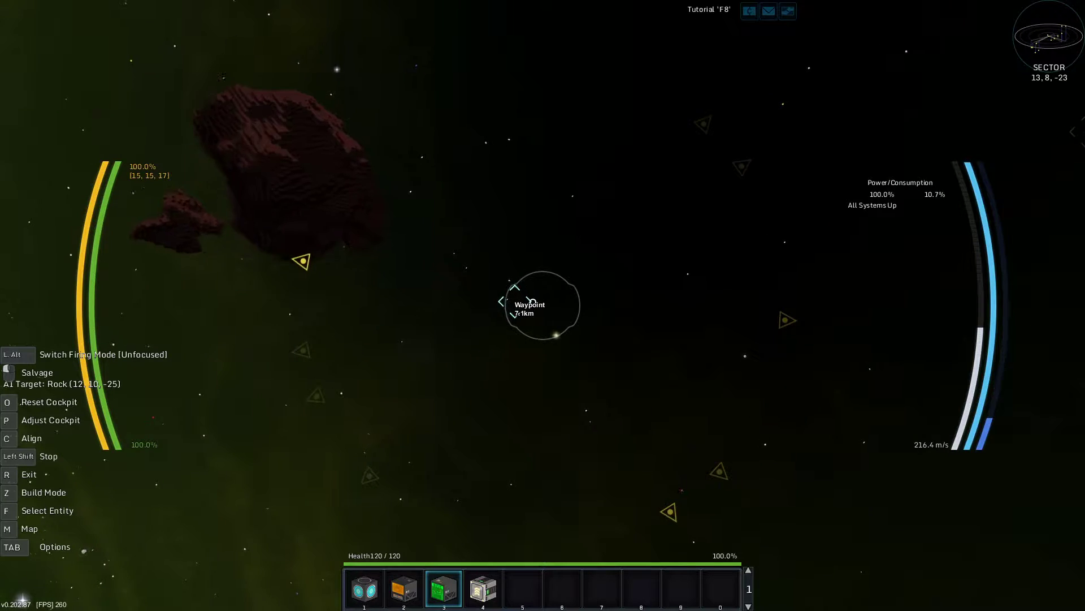
{"action": "key", "text": "n"}
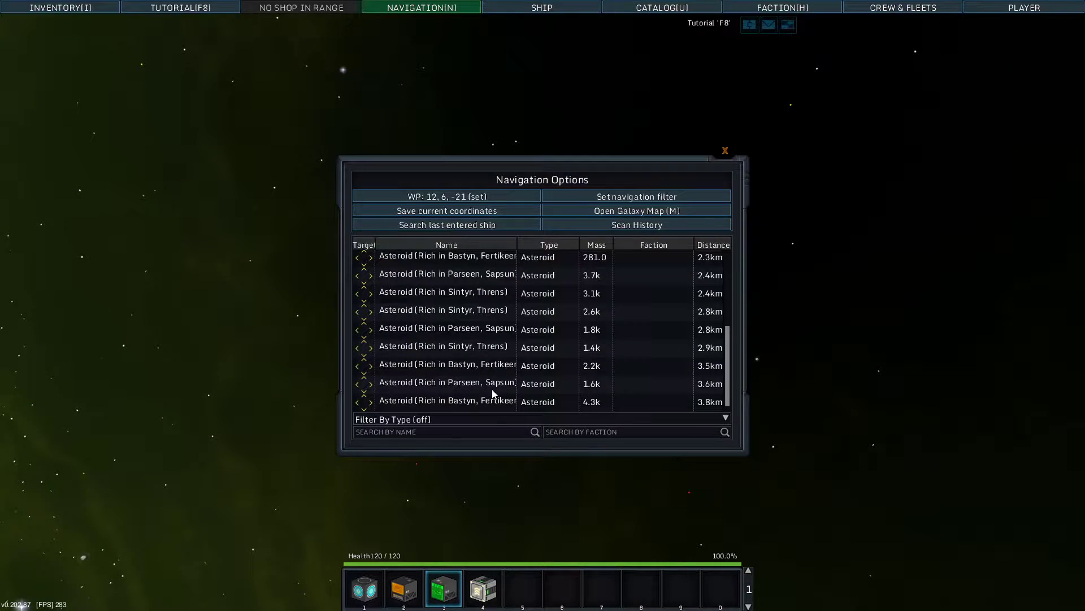
{"action": "key", "text": "n"}
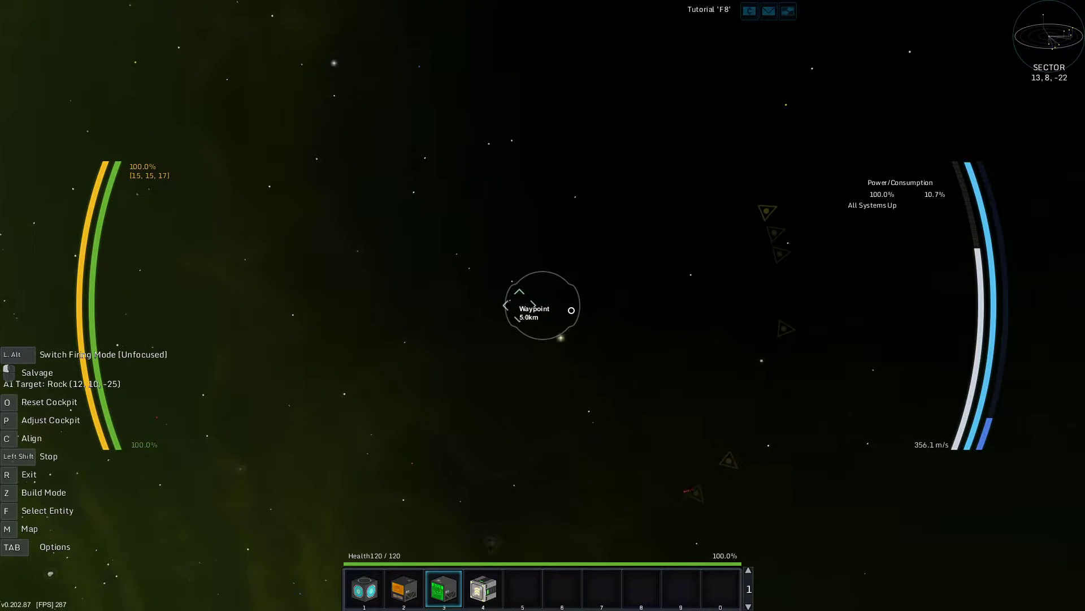
{"action": "key", "text": "n"}
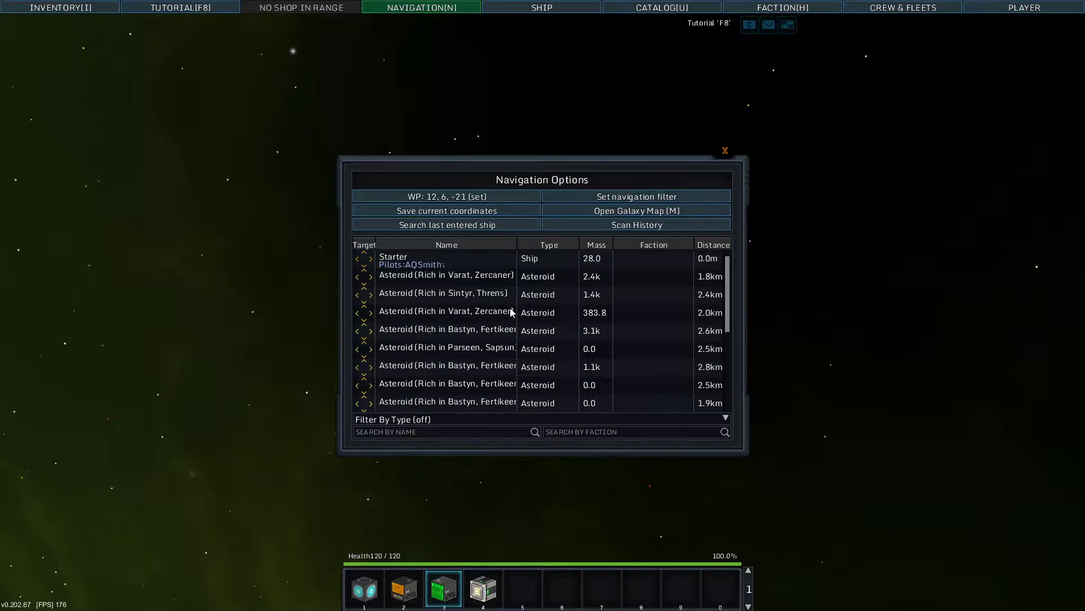
{"action": "scroll", "coordinate": [511, 313], "scroll_direction": "down", "scroll_amount": 10}
{"action": "key", "text": "n"}
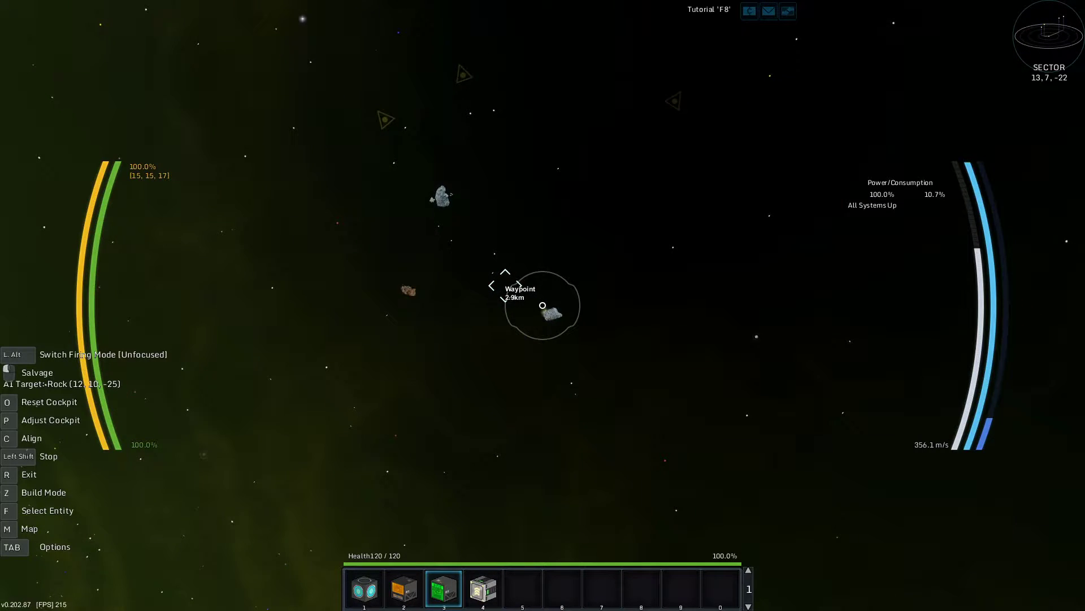
- Accelerate to about 510 m/s into sector 10, 6, -21, checking the galaxy map
{"action": "key", "text": "n"}
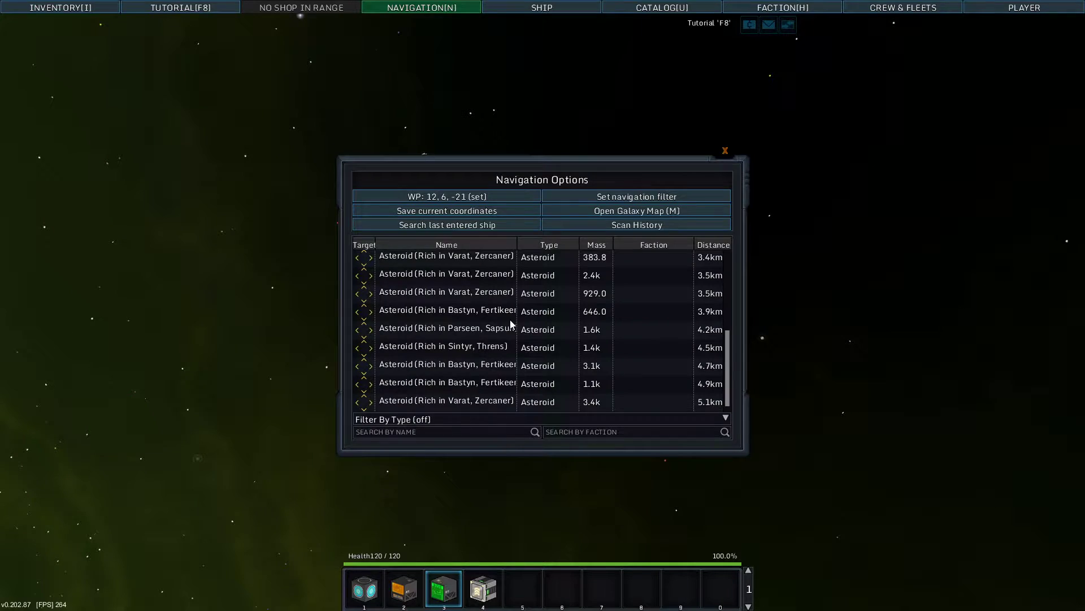
{"action": "scroll", "coordinate": [512, 323], "scroll_direction": "up", "scroll_amount": 10}
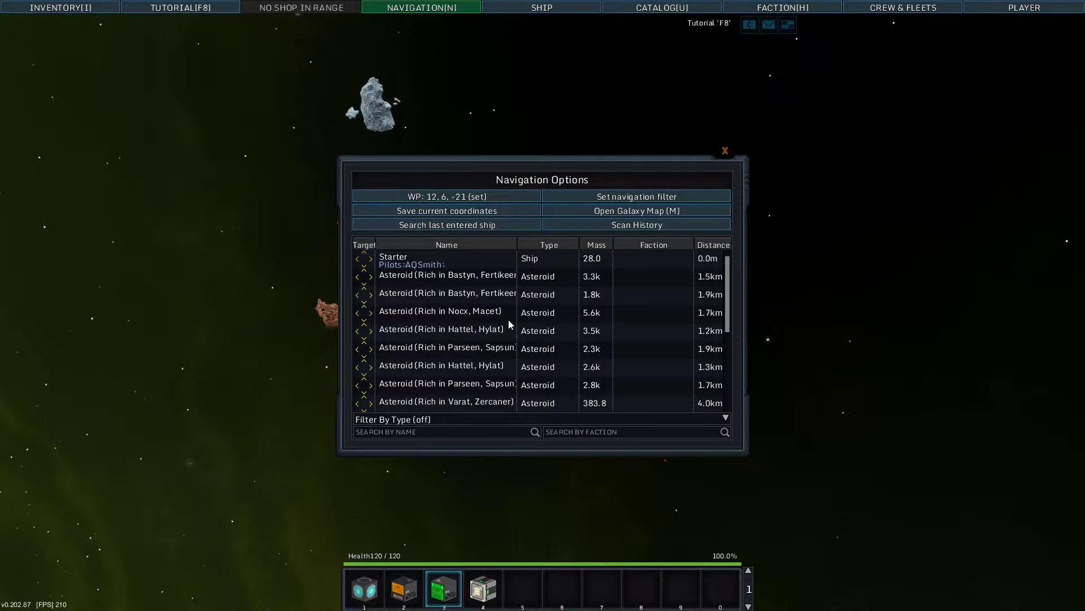
{"action": "key", "text": "n"}
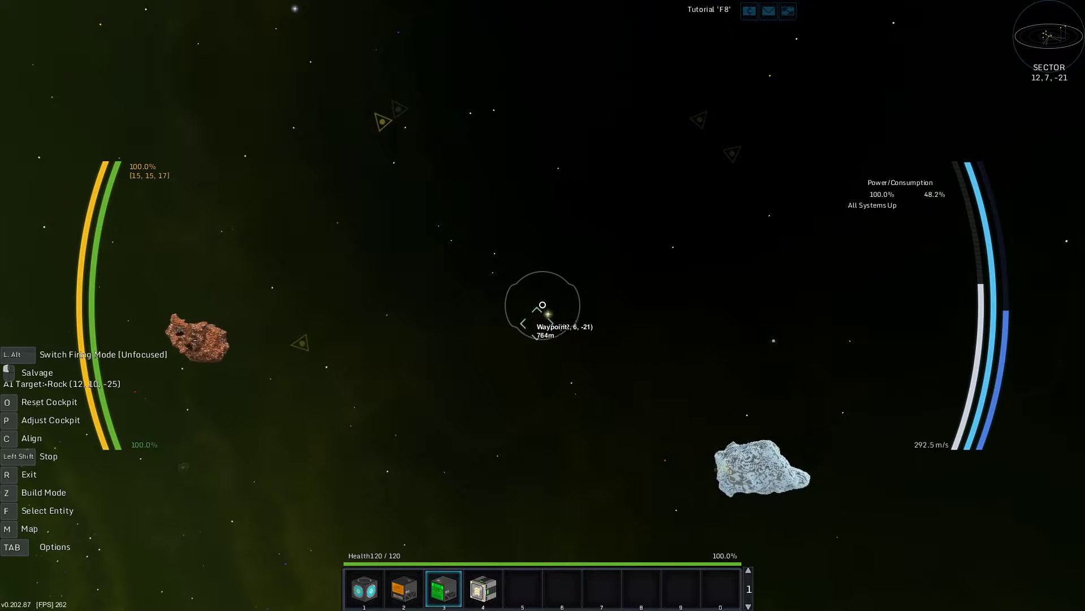
{"action": "key", "text": "n"}
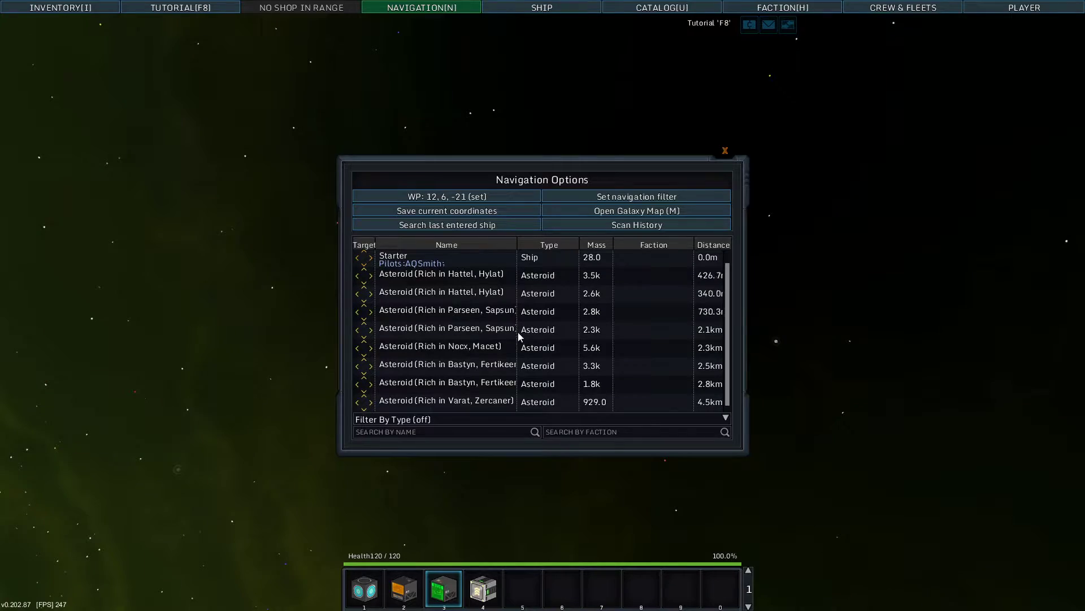
{"action": "key", "text": "n"}
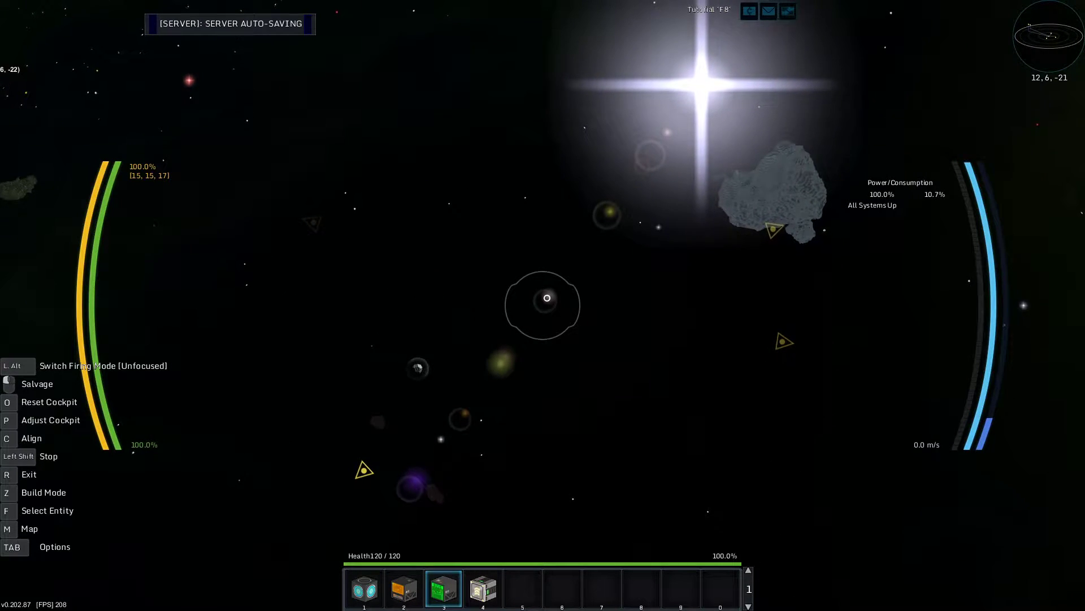
{"action": "key", "text": "w"}
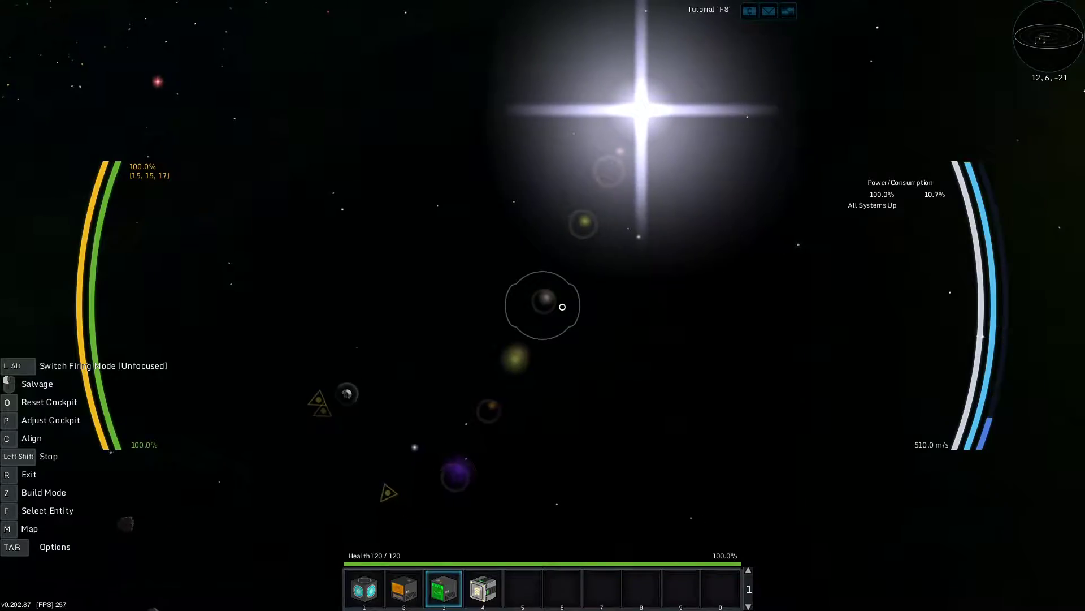
{"action": "key", "text": "m"}
{"action": "key", "text": "m"}
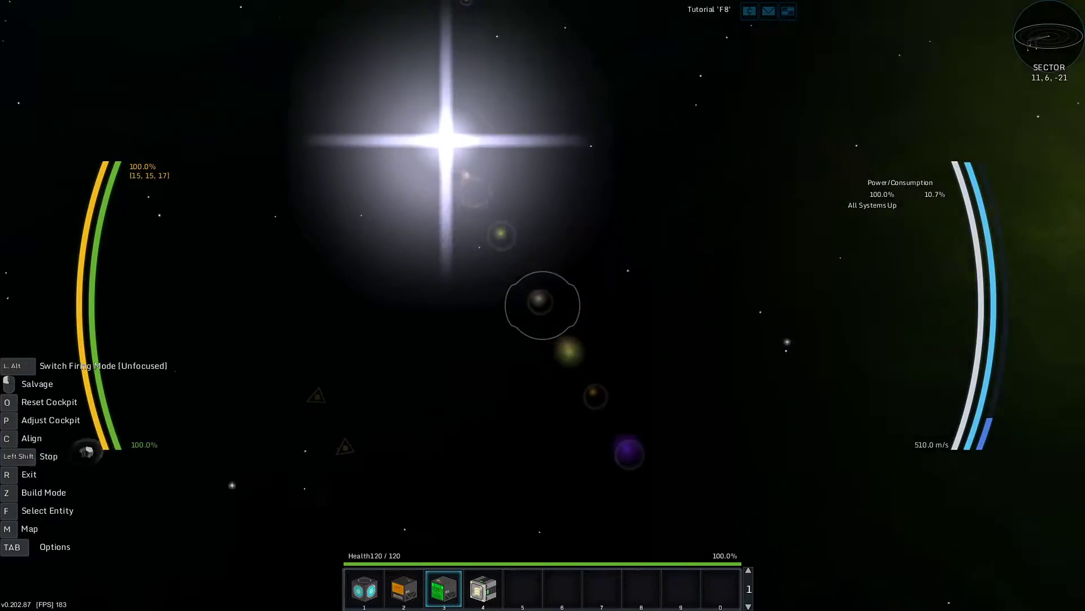
{"action": "key", "text": "n"}
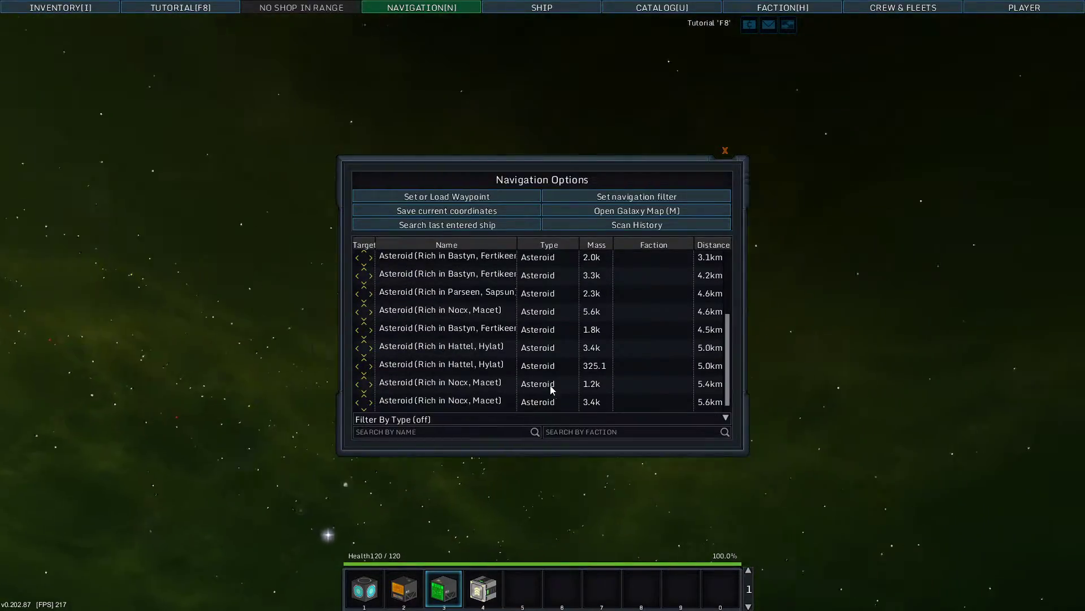
{"action": "key", "text": "n"}
- Select sector 12, 8, -24 on the galaxy map and make it the waypoint
{"action": "key", "text": "m"}
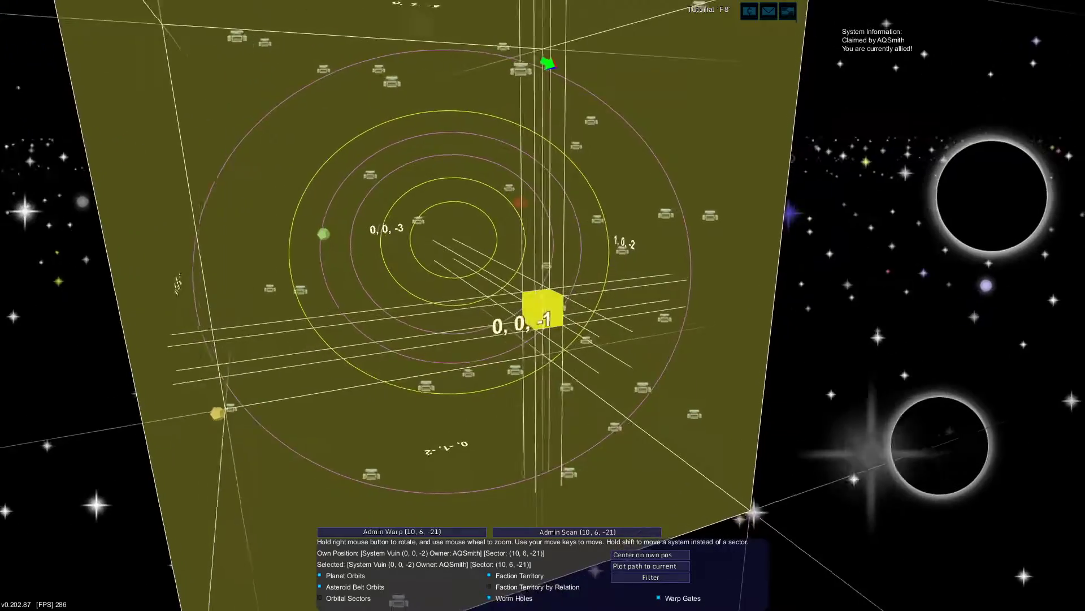
{"action": "key", "text": "w"}
{"action": "key", "text": "w"}
{"action": "key", "text": "d"}
{"action": "key", "text": "w"}
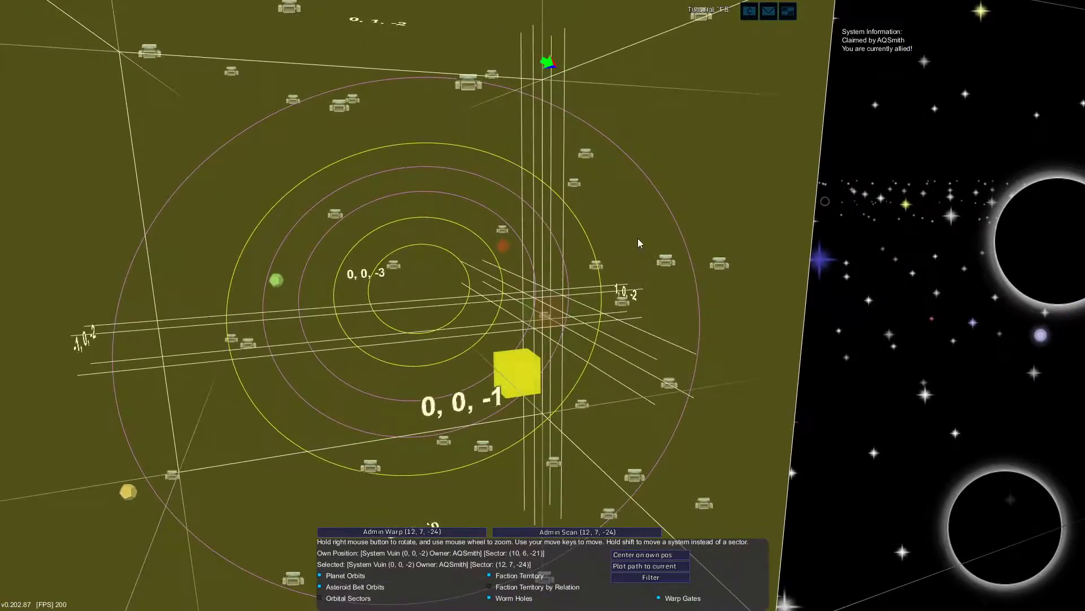
{"action": "key", "text": "space"}
{"action": "key", "text": "n"}
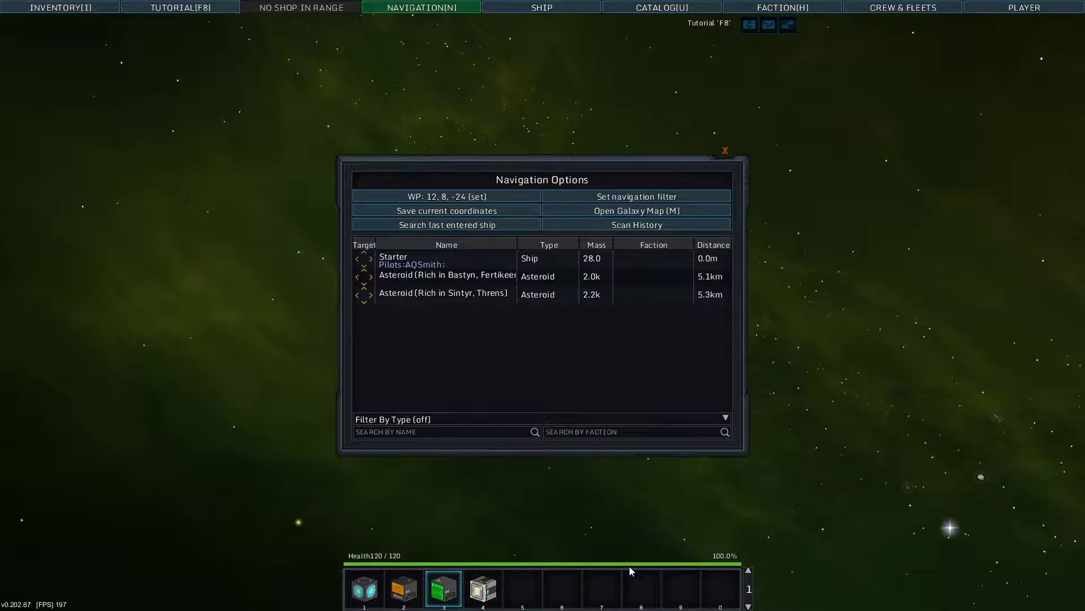
{"action": "key", "text": "n"}
{"action": "key", "text": "m"}
- Fly at full speed through sector 10, 7, -22, checking the nearby asteroid list
{"action": "key", "text": "w"}
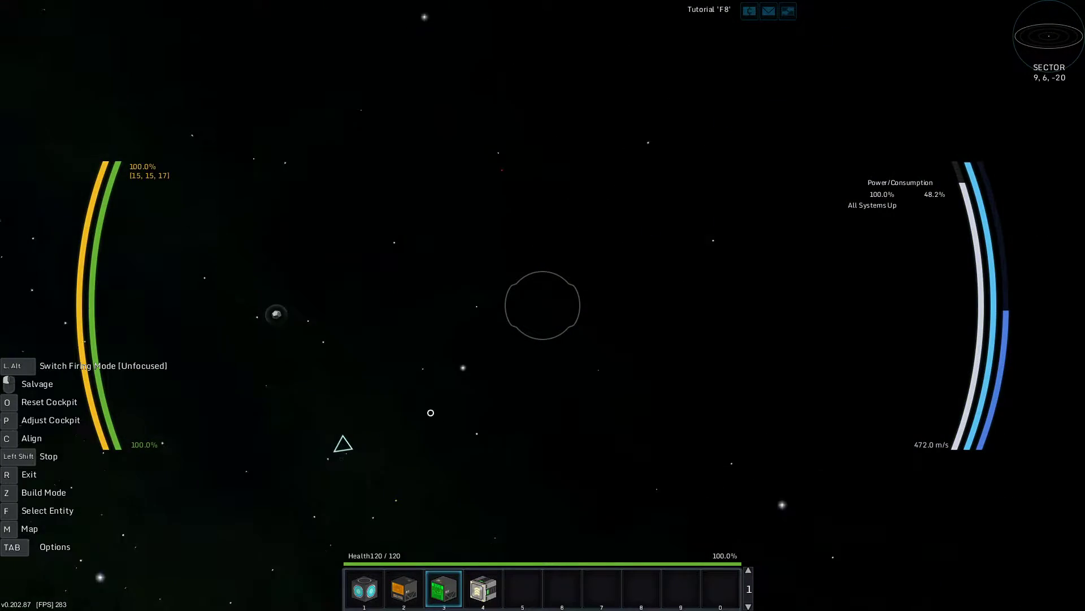
{"action": "key", "text": "w"}
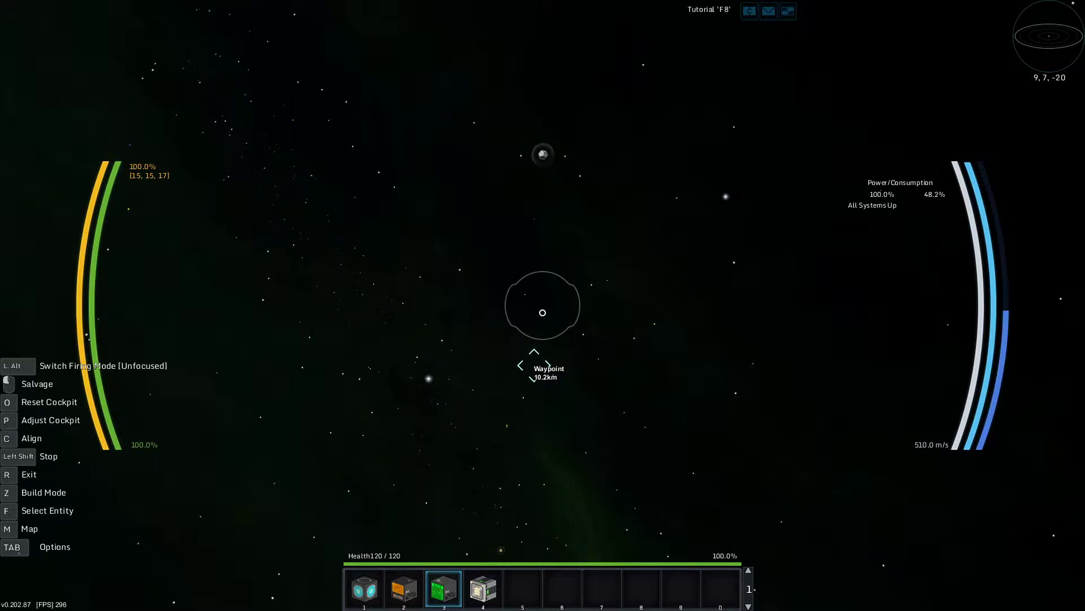
{"action": "key", "text": "n"}
{"action": "key", "text": "n"}
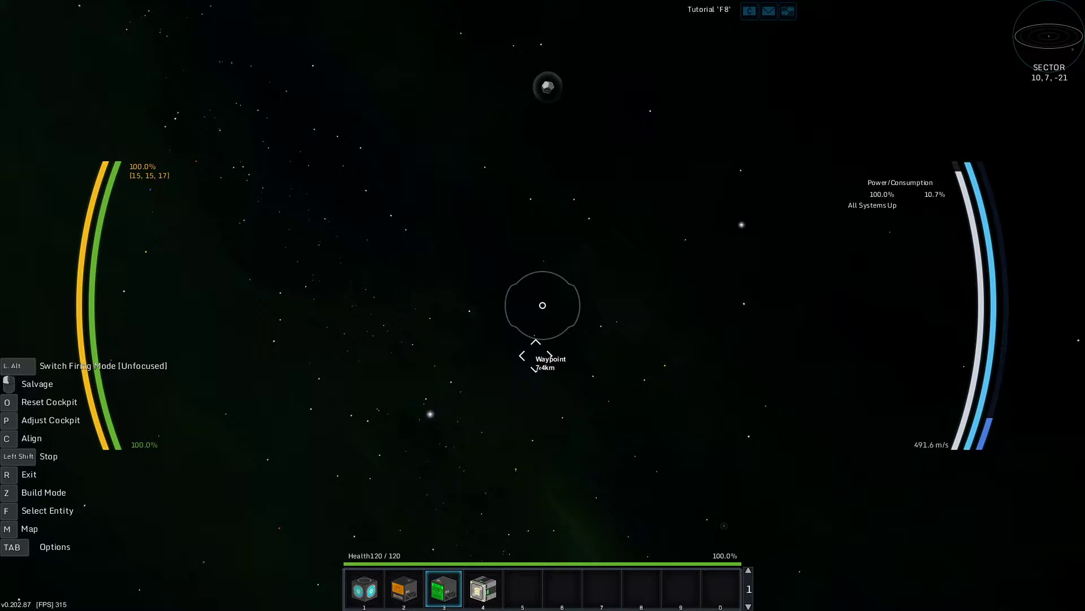
{"action": "key", "text": "n"}
{"action": "key", "text": "n"}
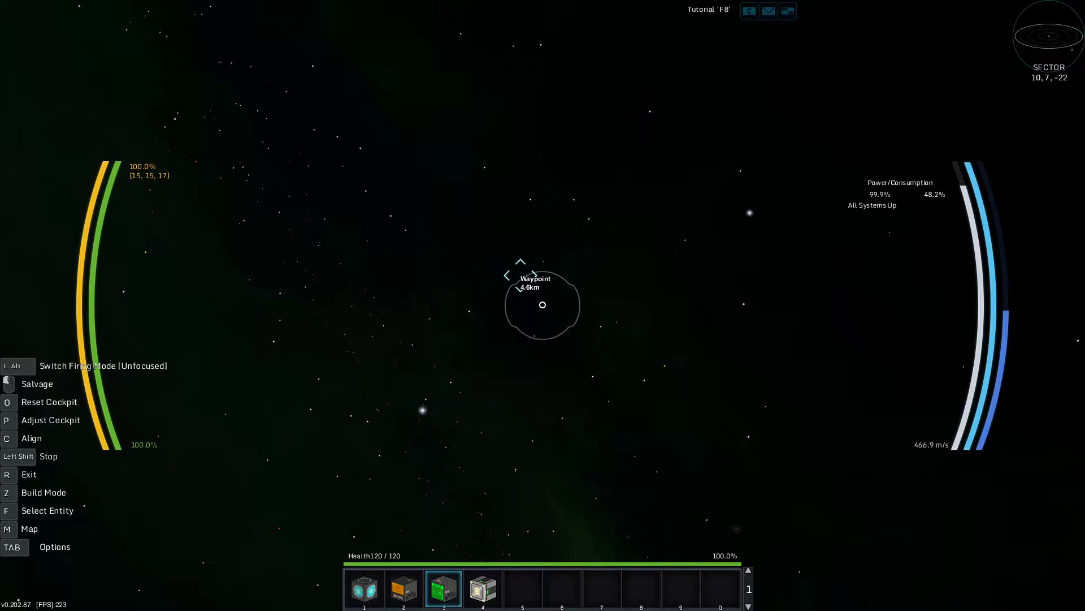
{"action": "key", "text": "n"}
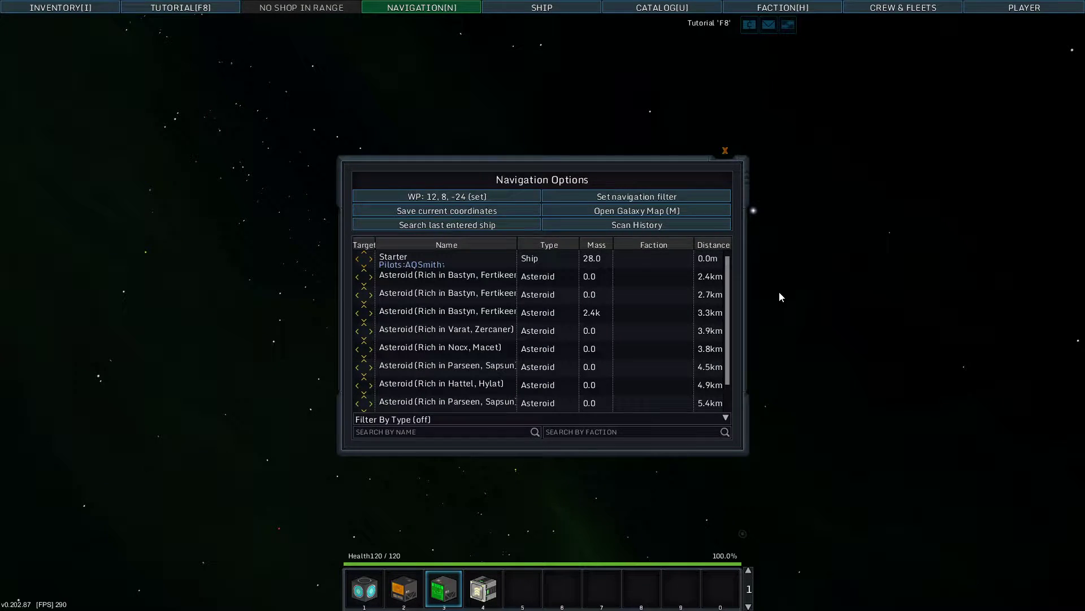
- Check the navigation list, then thrust toward the Mattise- and Jisper-rich asteroid at sector 11, 8, -23
{"action": "key", "text": "n"}
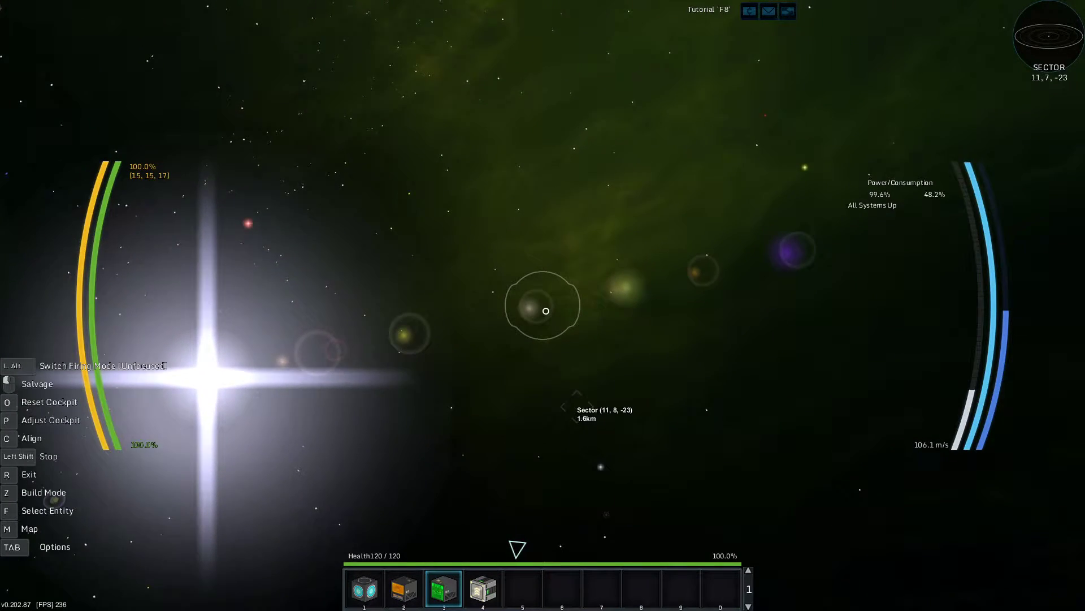
{"action": "key", "text": "n"}
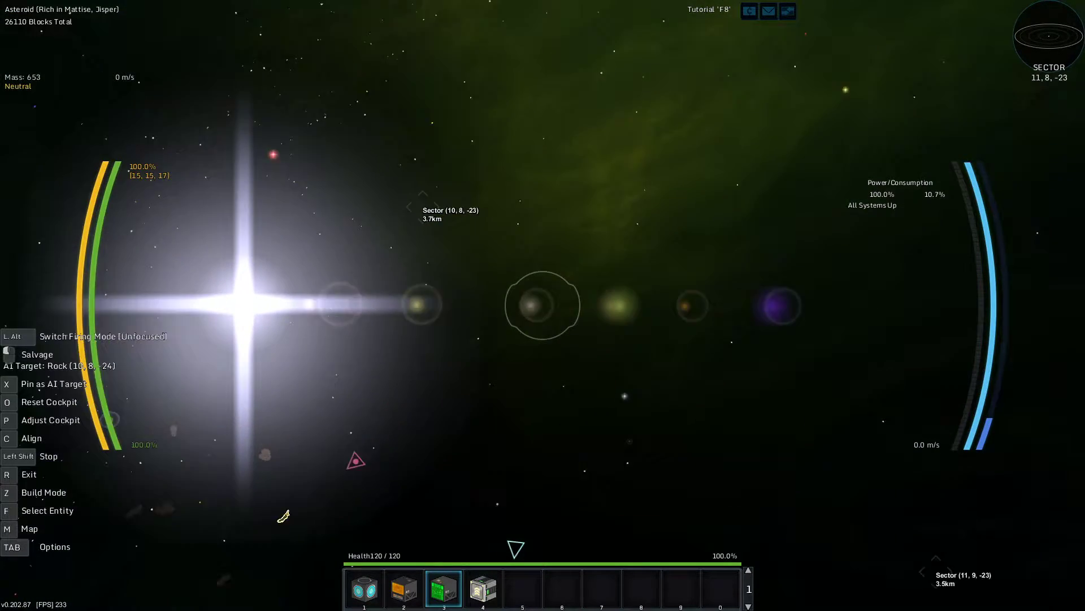
{"action": "key", "text": "w"}
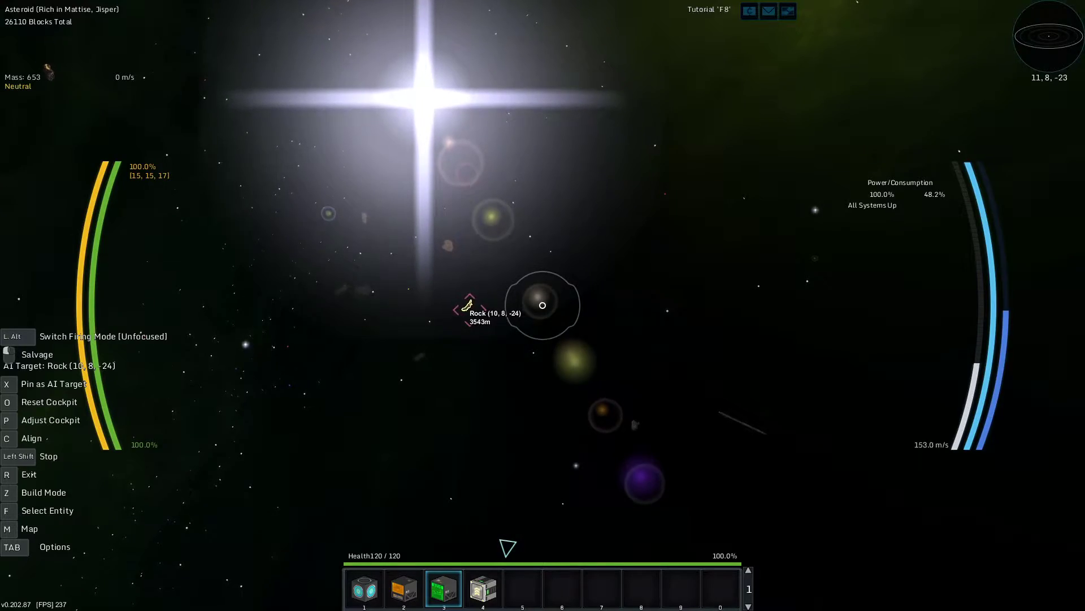
- Plot a path to sector 10, 8, -24, confirm the route, and close in on the asteroid
{"action": "key", "text": "m"}
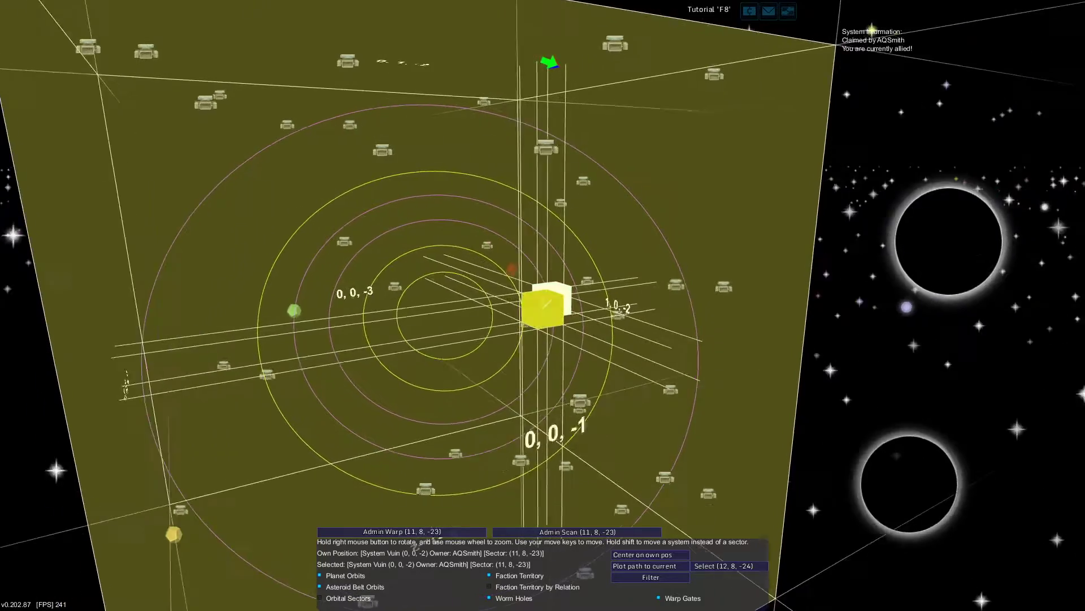
{"action": "key", "text": "m"}
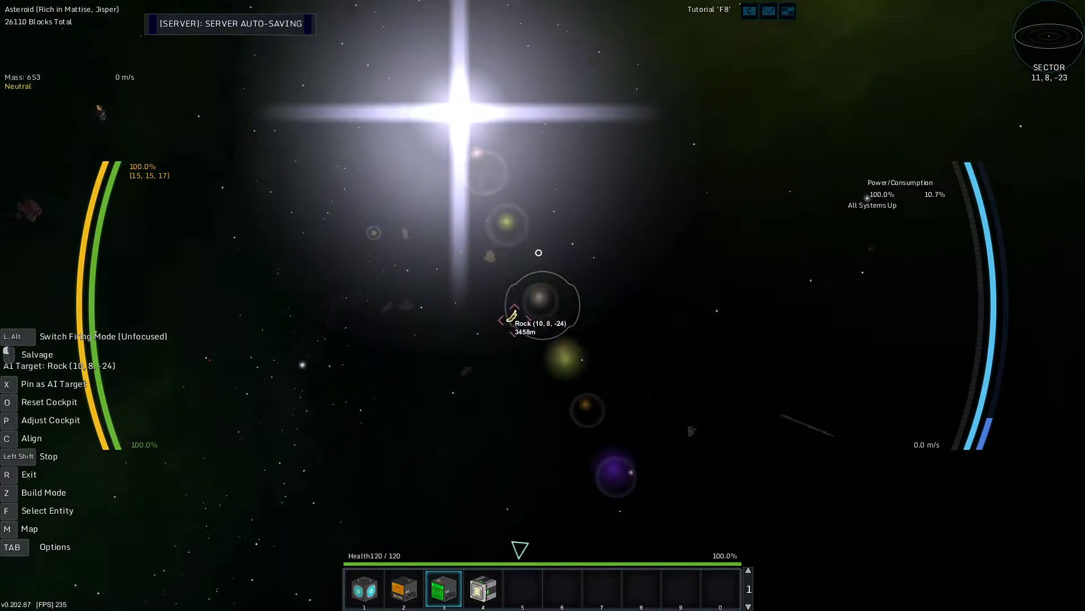
{"action": "key", "text": "m"}
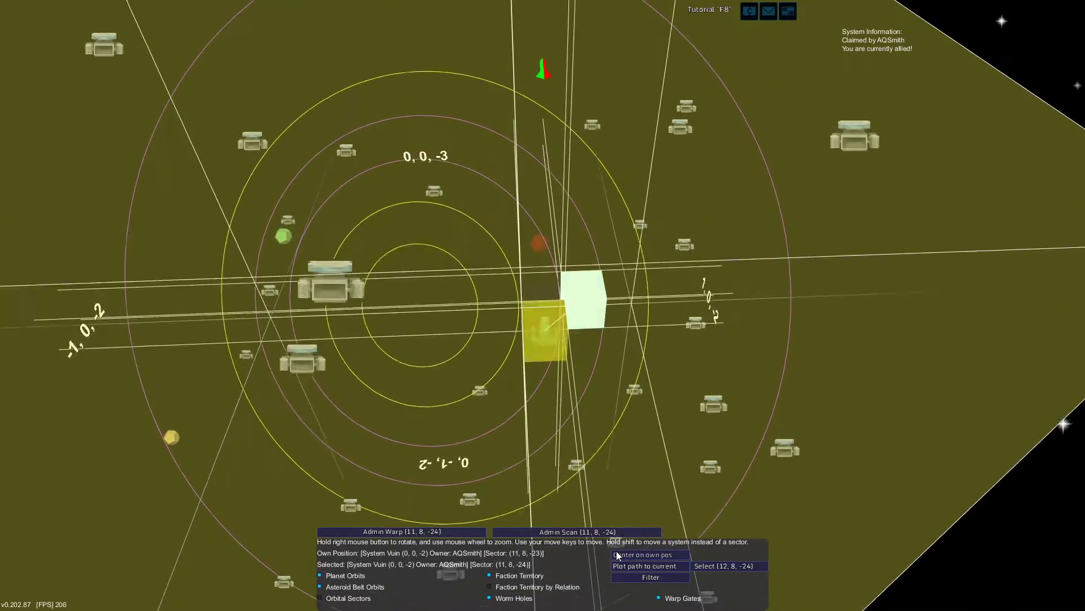
{"action": "key", "text": "m"}
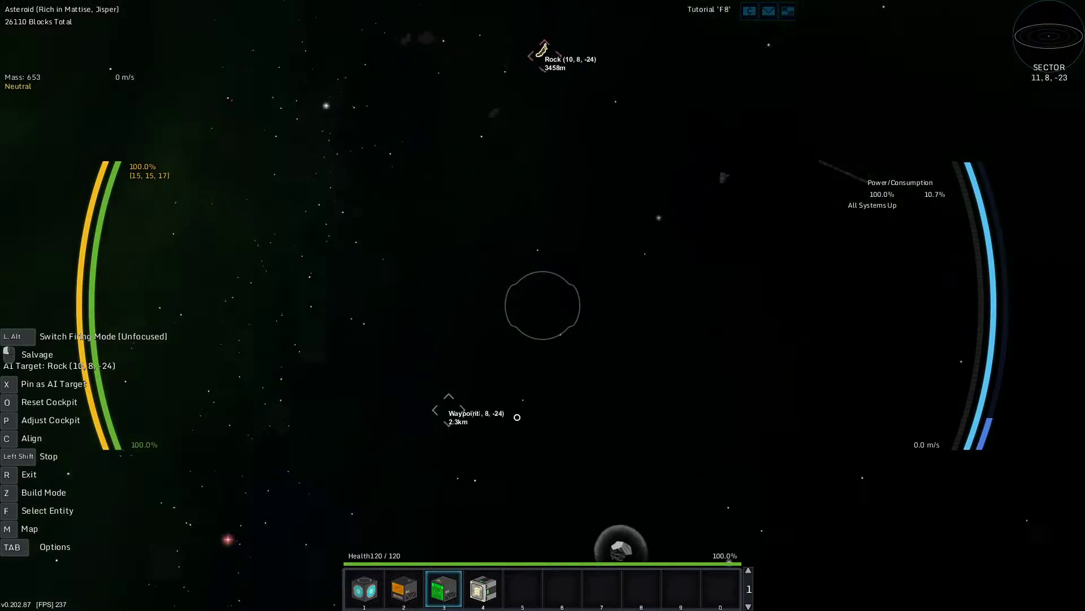
{"action": "key", "text": "m"}
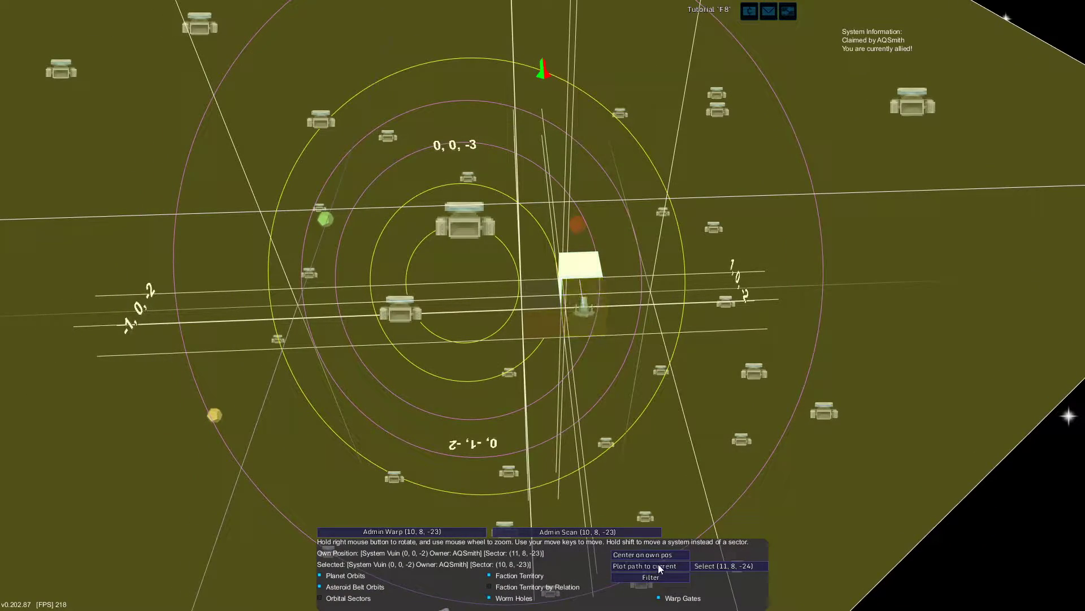
{"action": "left_click", "coordinate": [658, 563]}
{"action": "key", "text": "m"}
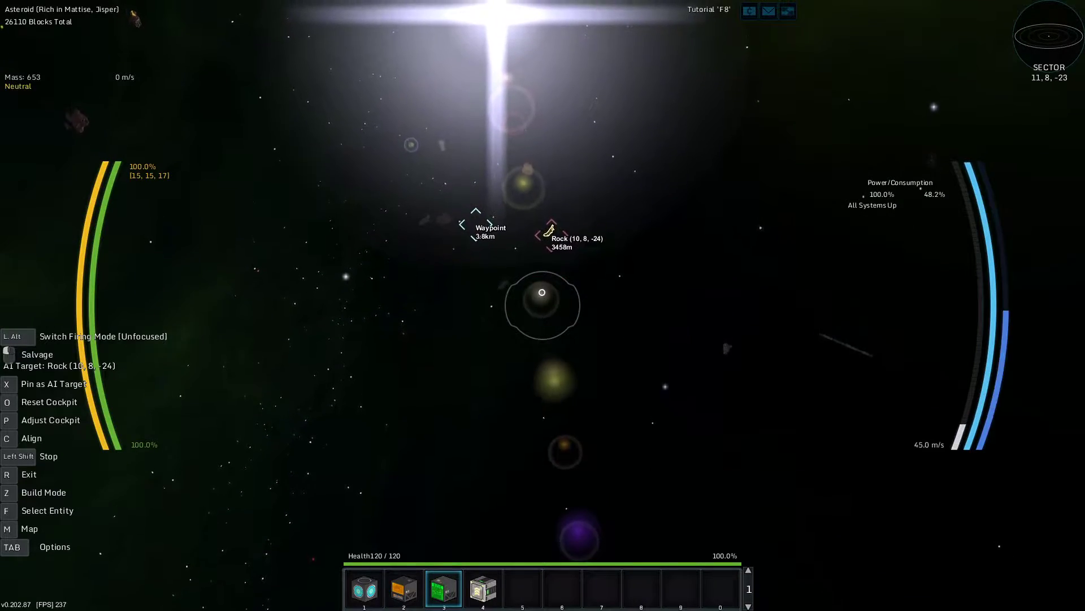
{"action": "key", "text": "m"}
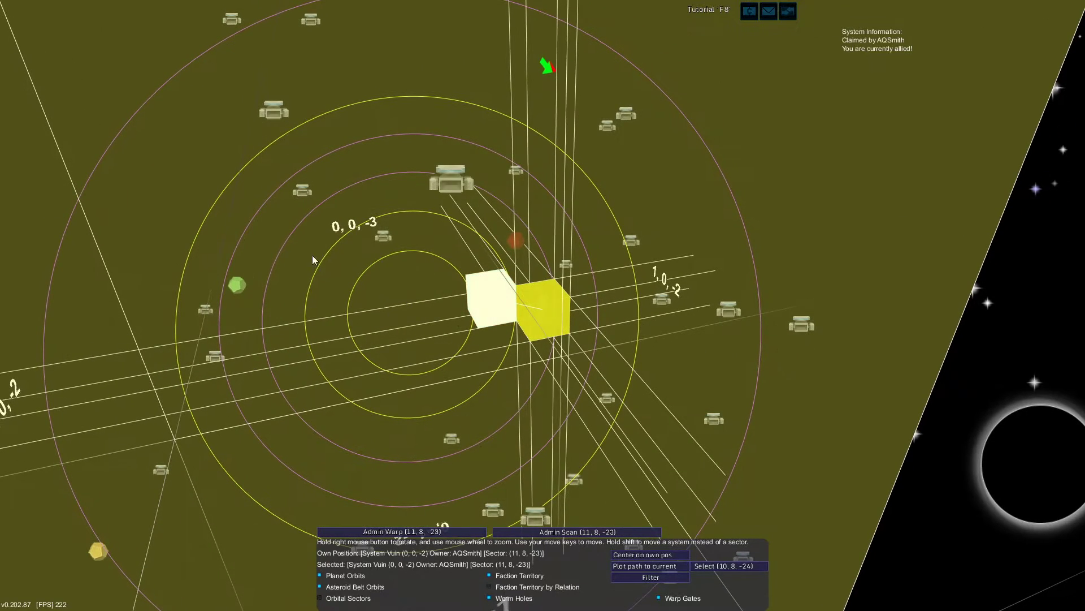
{"action": "key", "text": "m"}
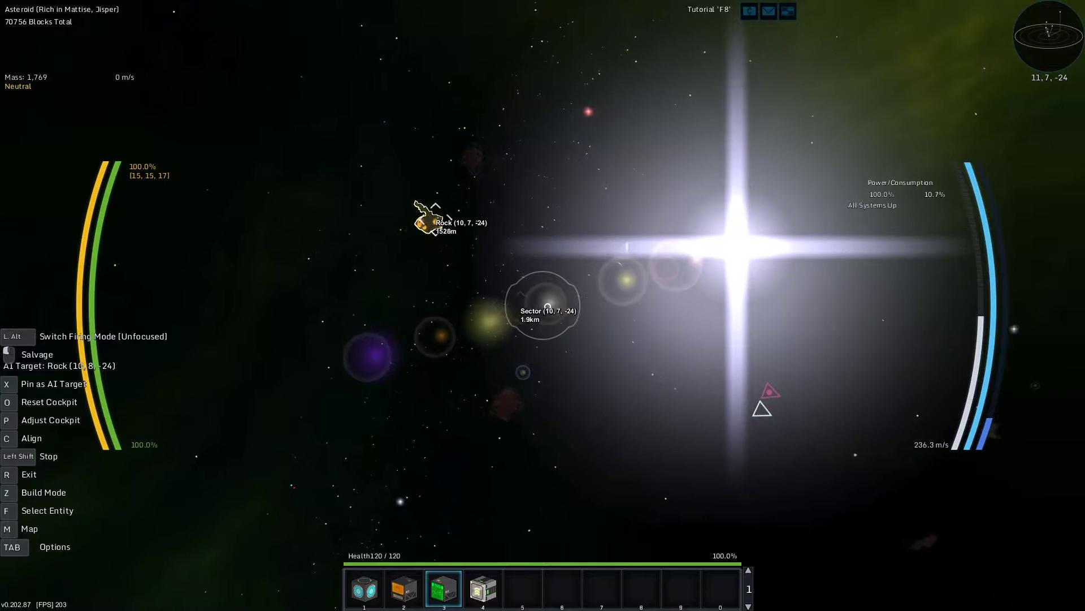
- Brake near the rock, edge closer, and fire an opening salvage burst
{"action": "key", "text": "shift"}
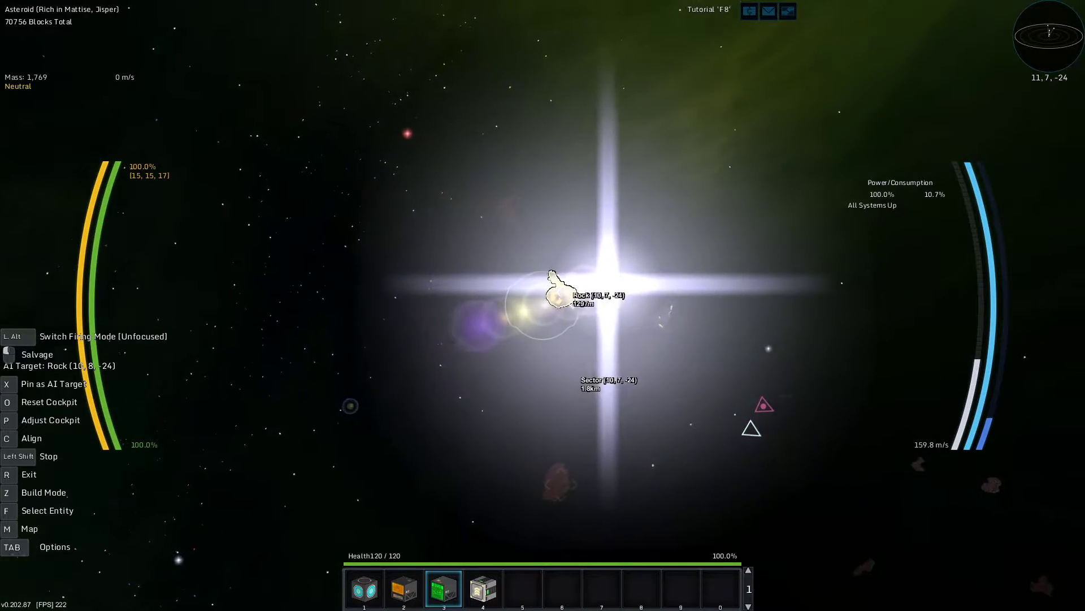
{"action": "key", "text": "shift"}
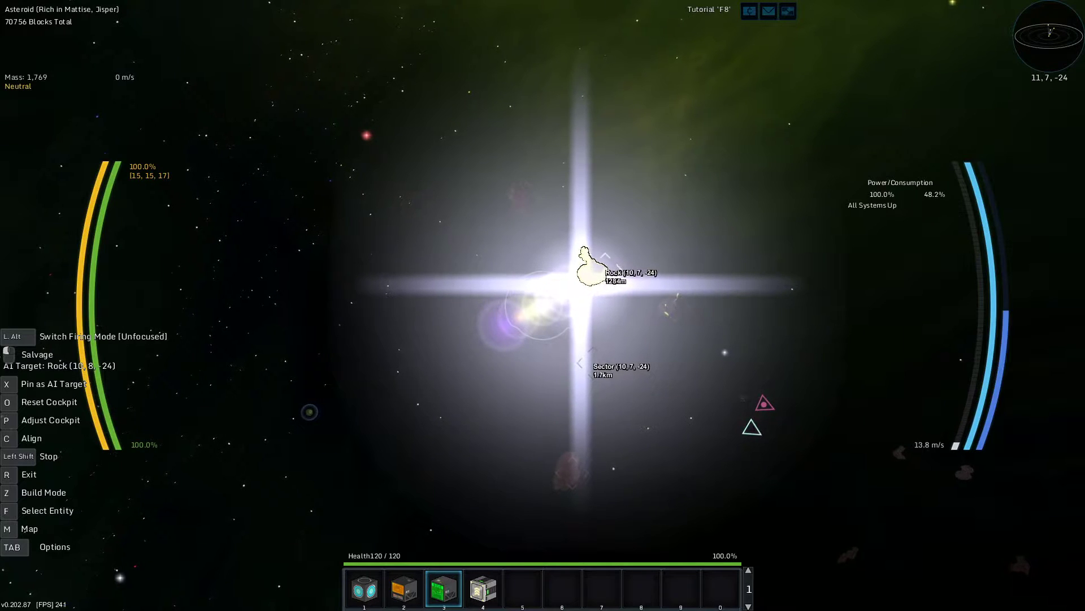
{"action": "key", "text": "w"}
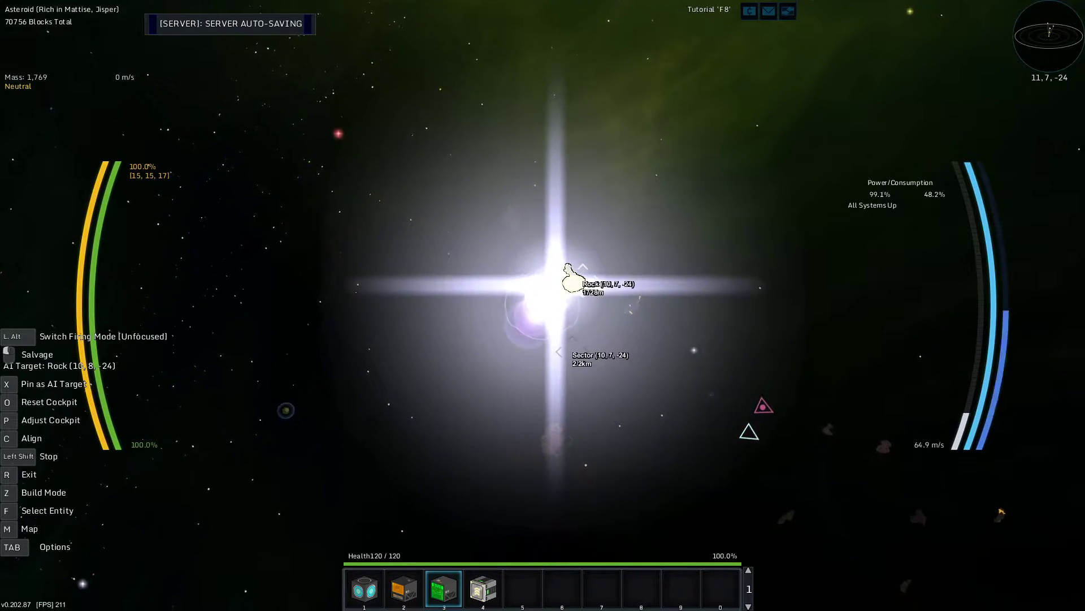
{"action": "key", "text": "w"}
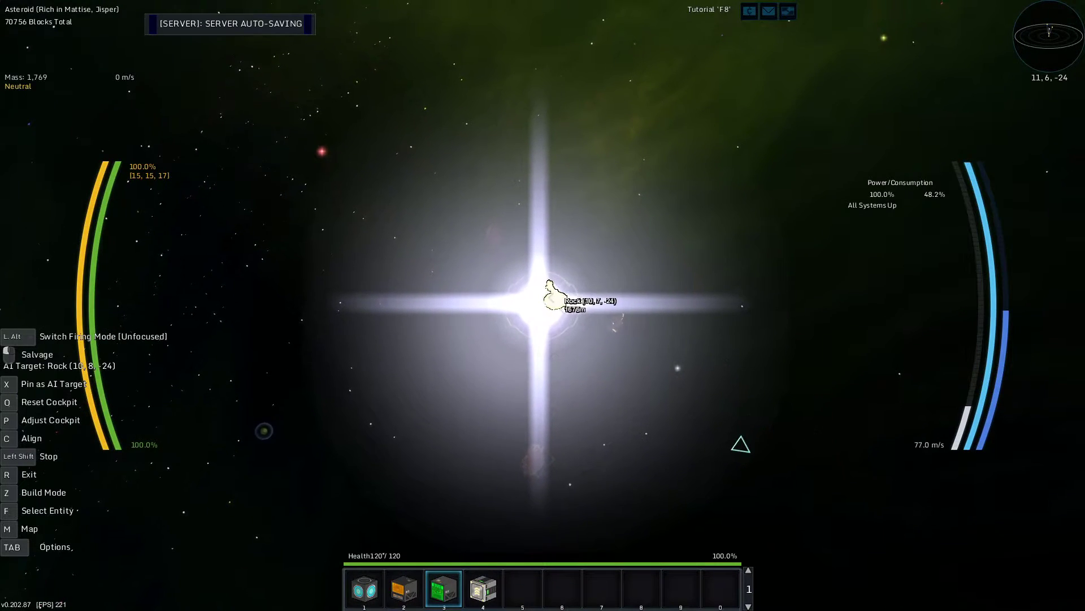
{"action": "left_click", "coordinate": [542, 305]}
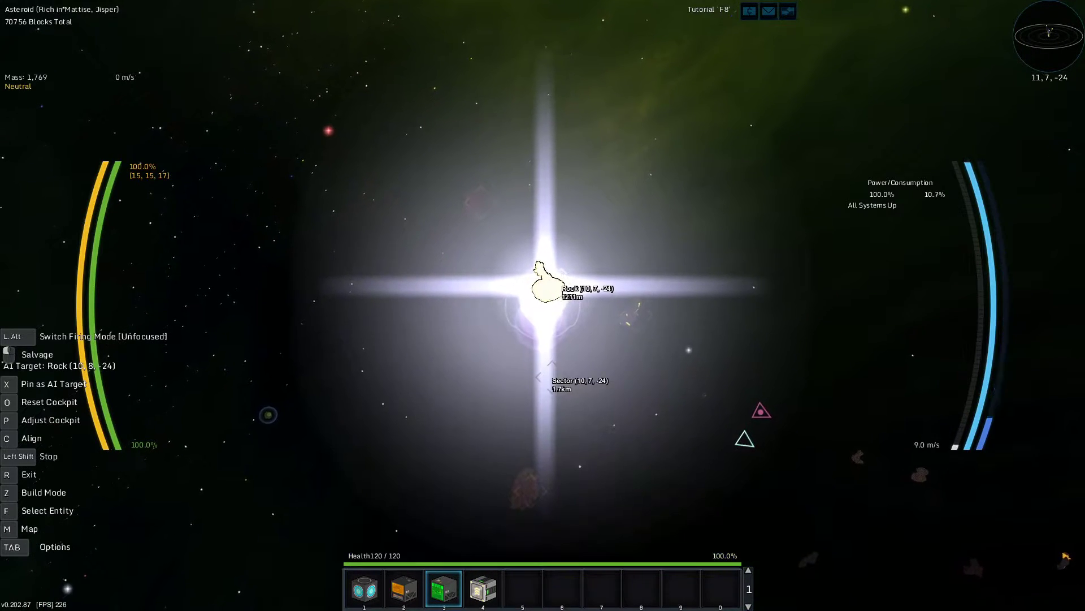
{"action": "key", "text": "w"}
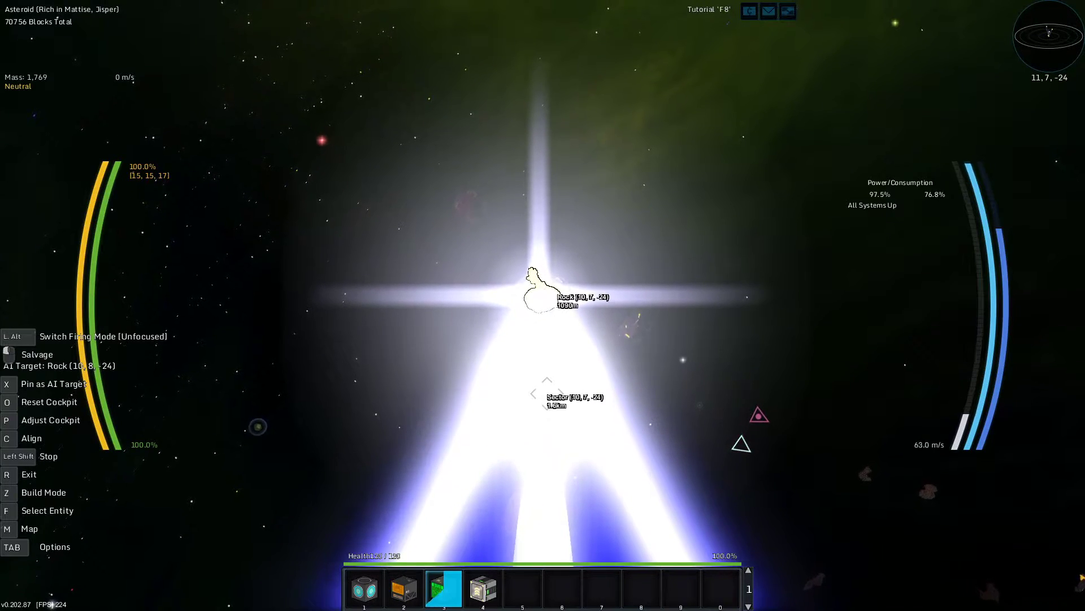
{"action": "key", "text": "shift"}
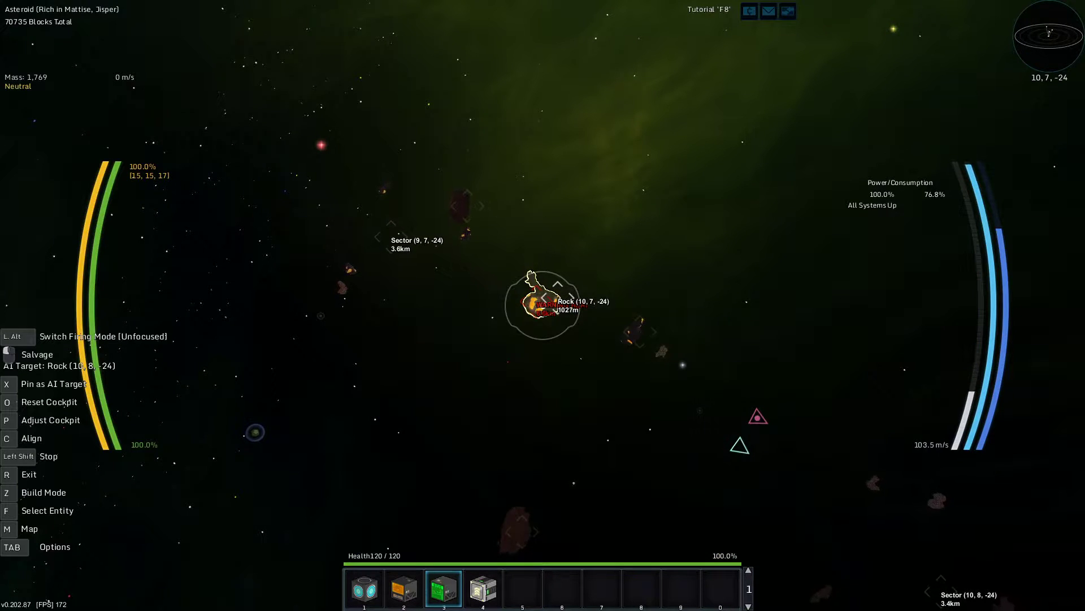
- Salvage the nearby rock with repeated beam bursts
{"action": "left_click", "coordinate": [542, 306]}
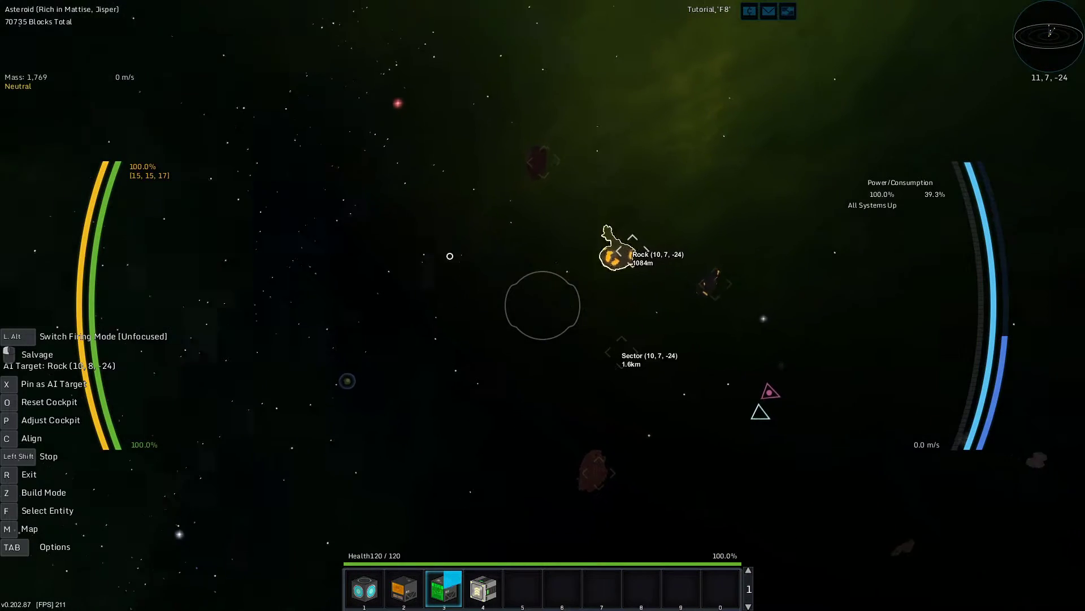
{"action": "left_click", "coordinate": [543, 305]}
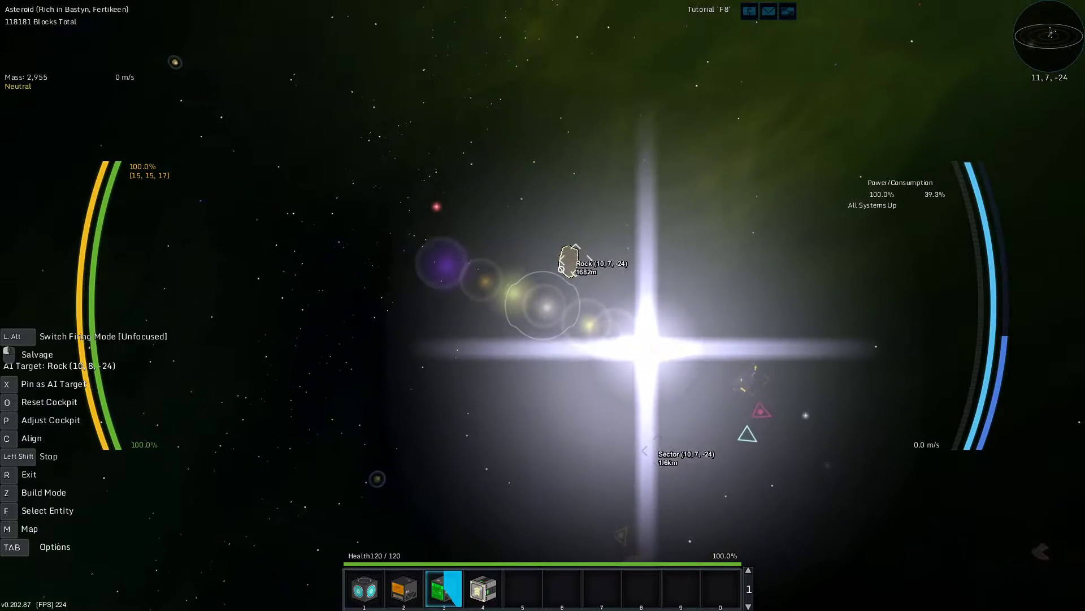
{"action": "left_click", "coordinate": [543, 306]}
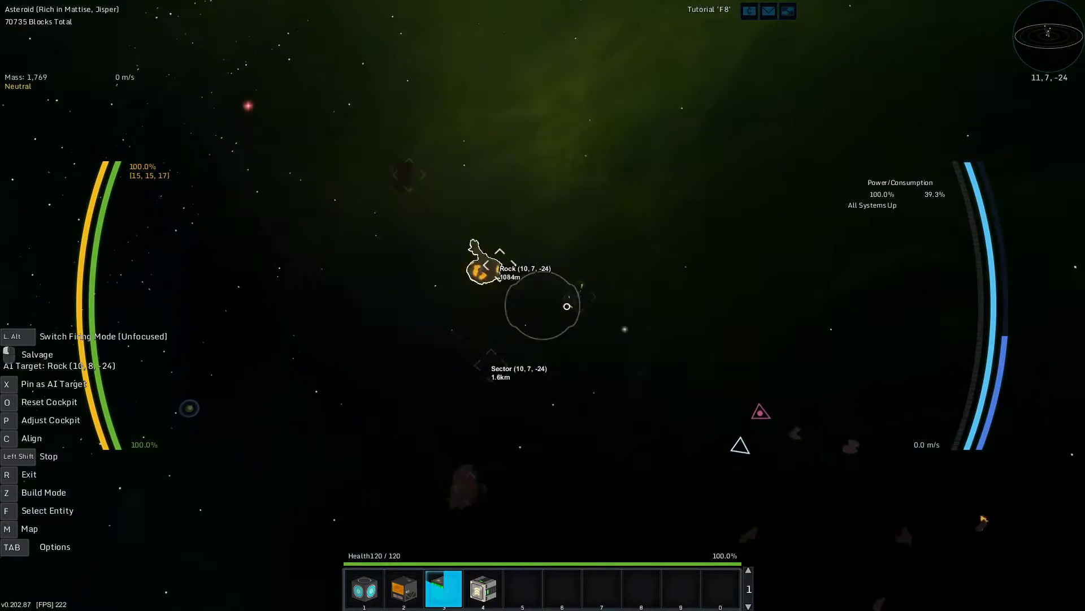
{"action": "left_click", "coordinate": [543, 305]}
{"action": "left_click", "coordinate": [543, 306]}
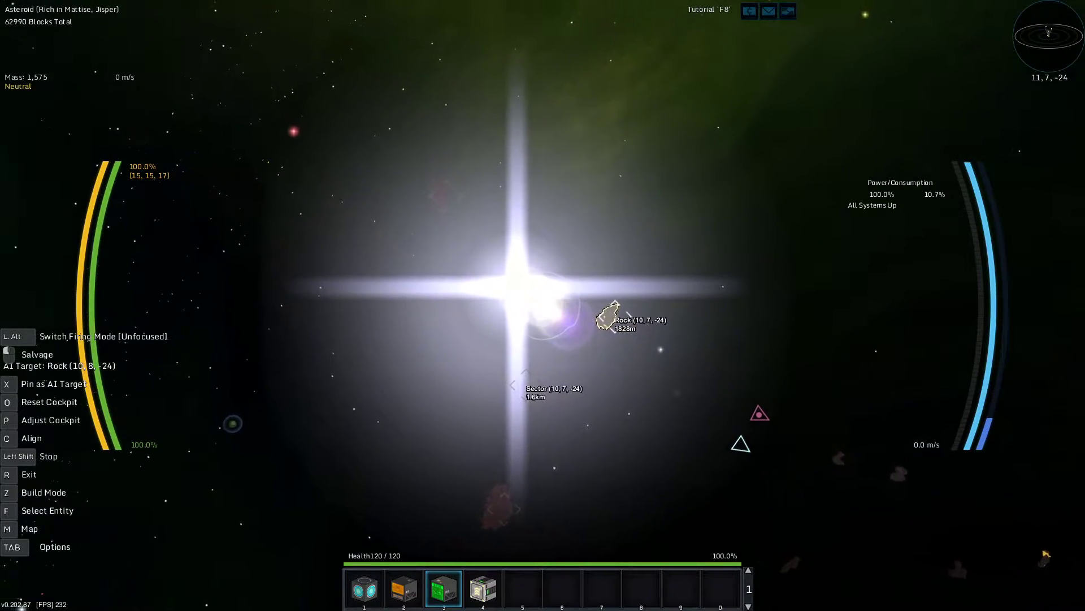
{"action": "left_click", "coordinate": [542, 305]}
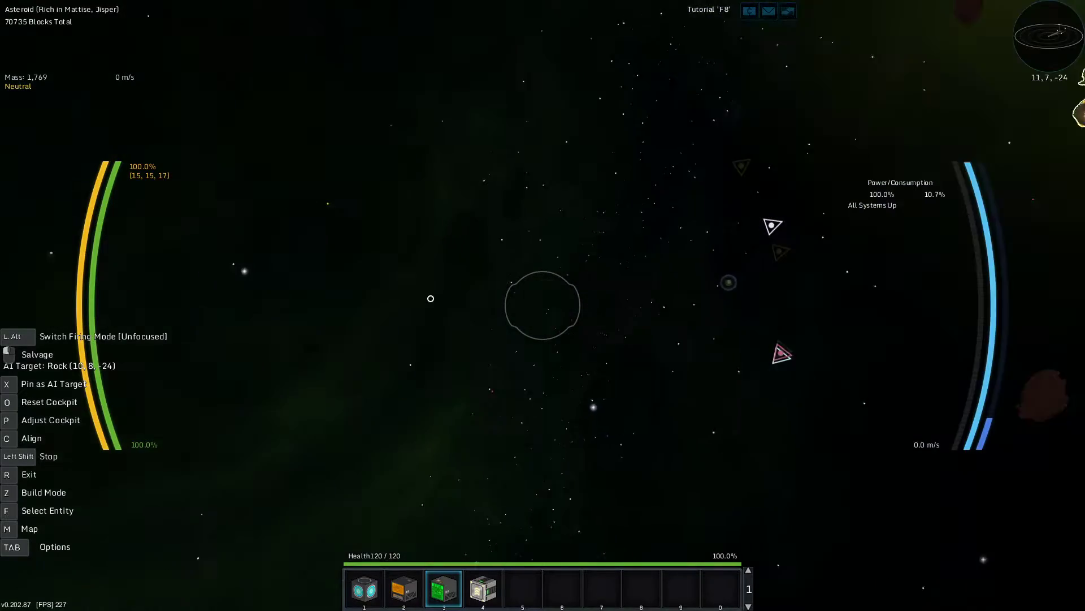
{"action": "key", "text": "w"}
{"action": "left_click", "coordinate": [543, 305]}
- Fly on to sector 11, 8, -25 and check the position on the galaxy map
{"action": "key", "text": "w"}
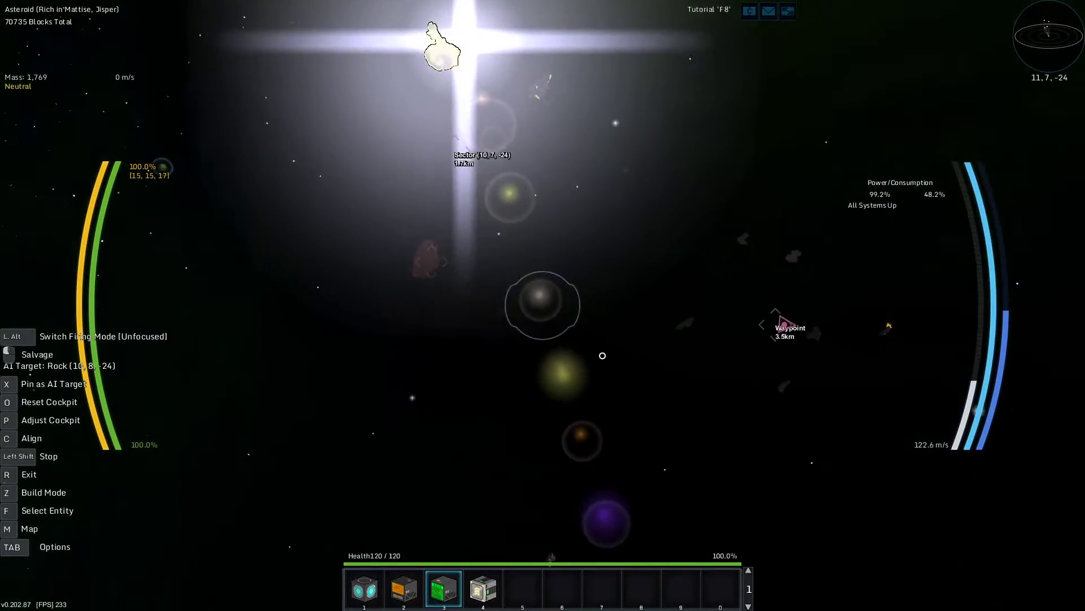
{"action": "key", "text": "w"}
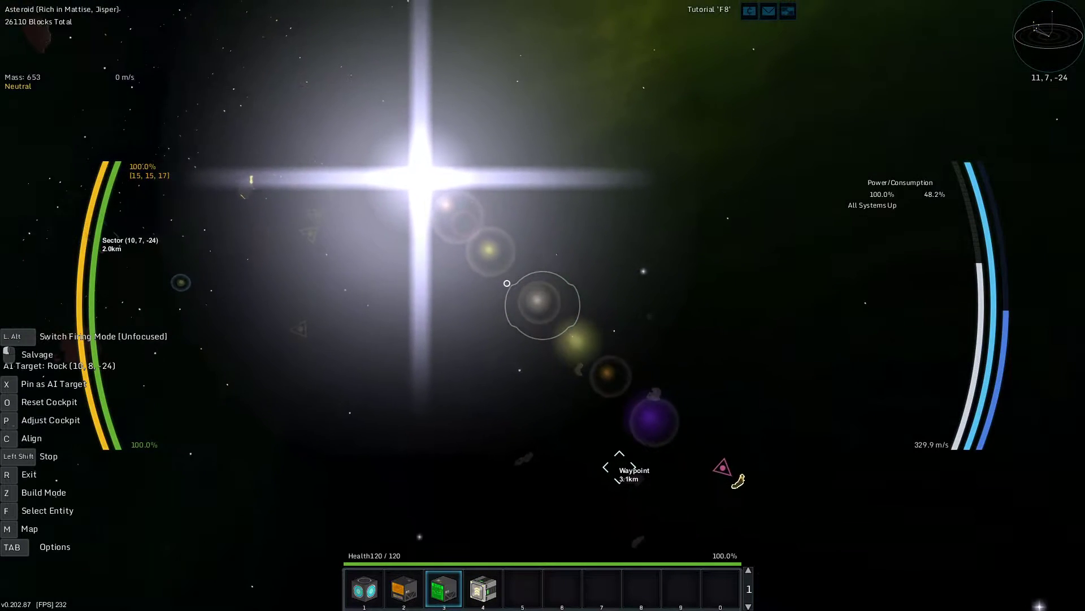
{"action": "key", "text": "w"}
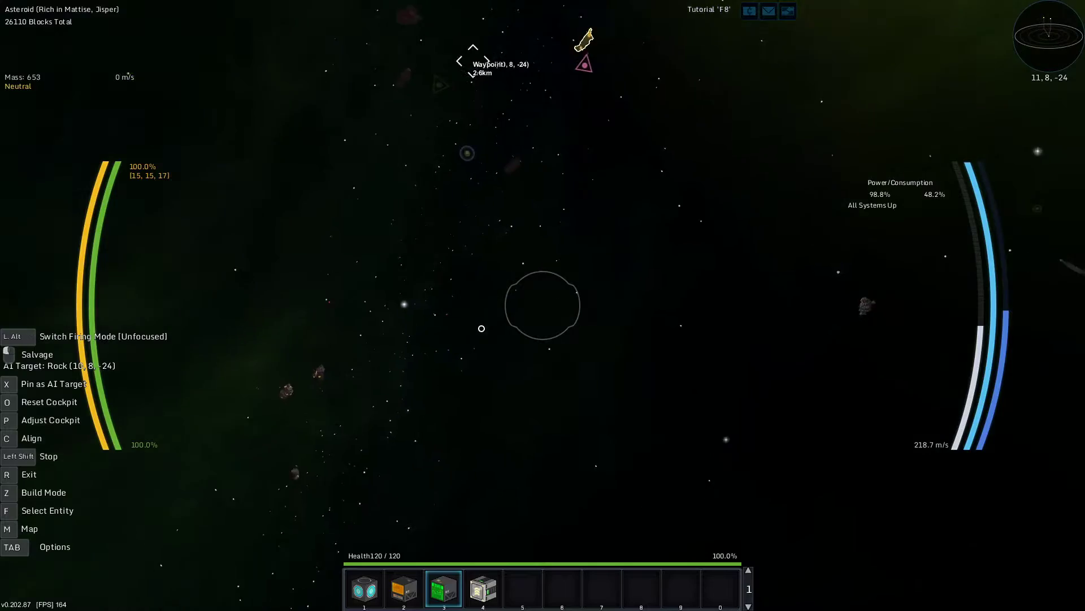
{"action": "key", "text": "w"}
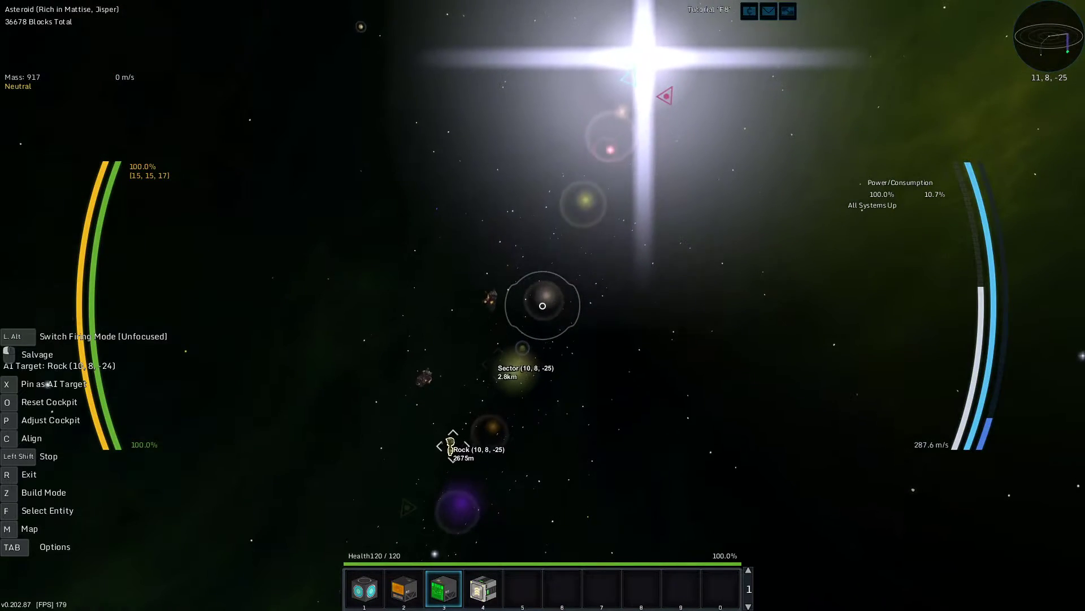
{"action": "key", "text": "w"}
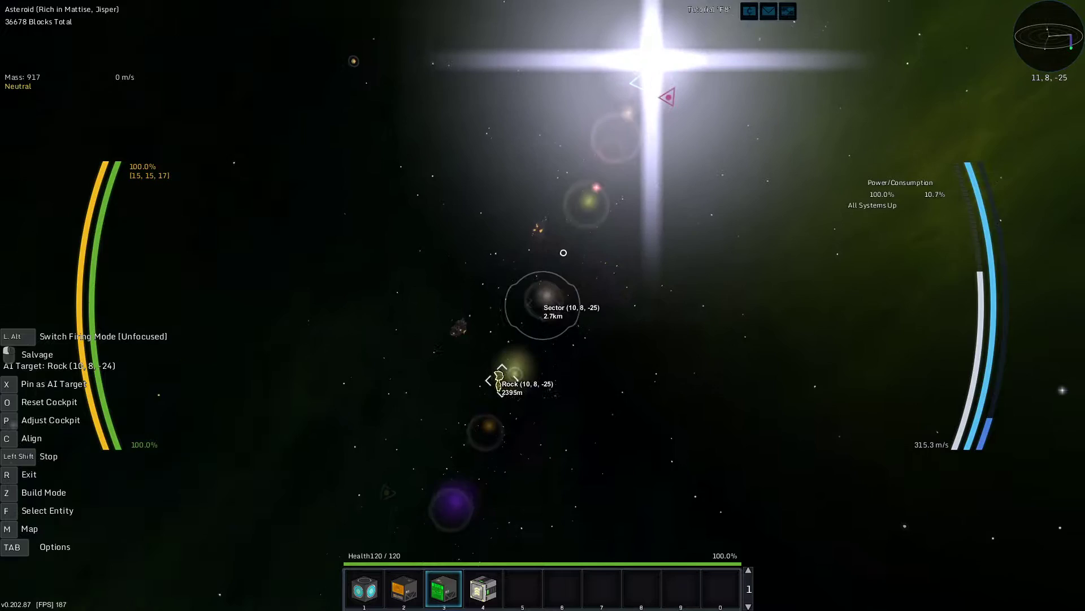
{"action": "key", "text": "w"}
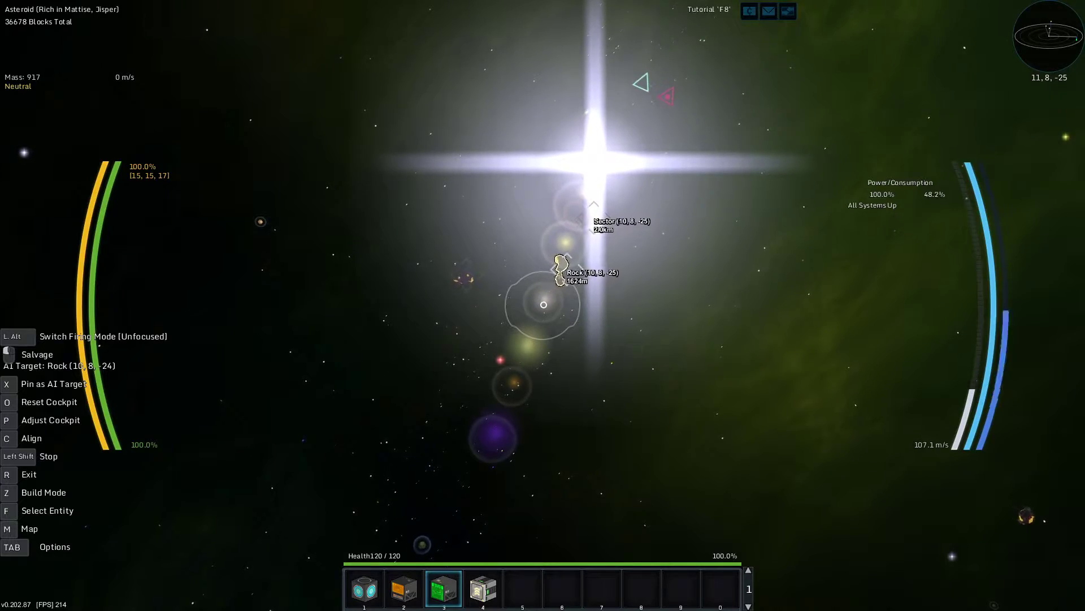
{"action": "key", "text": "m"}
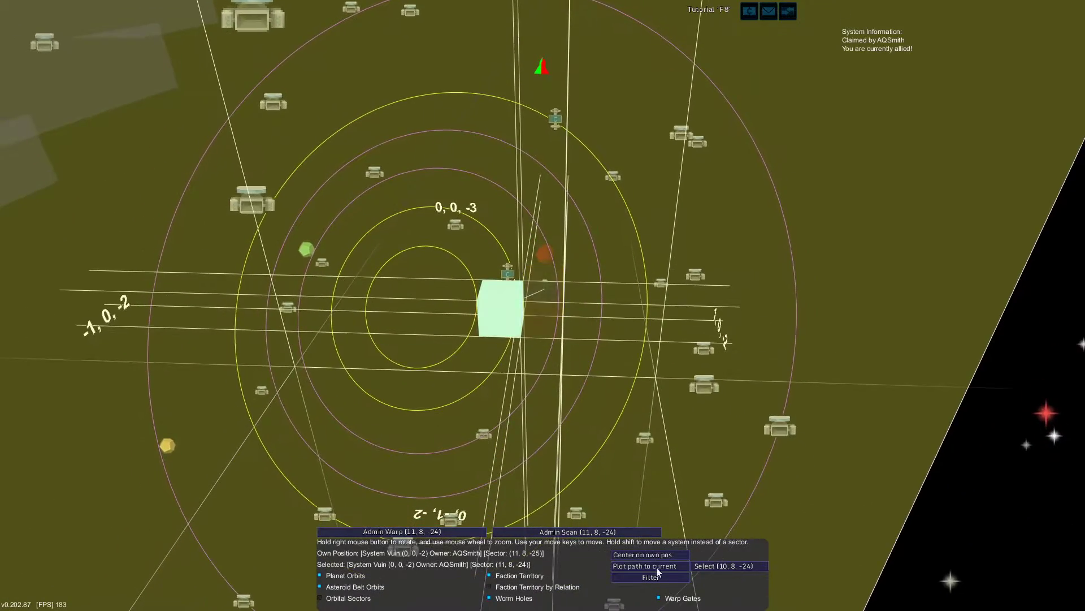
- Close the galaxy map and briefly check it once more
{"action": "left_click", "coordinate": [656, 566]}
{"action": "key", "text": "m"}
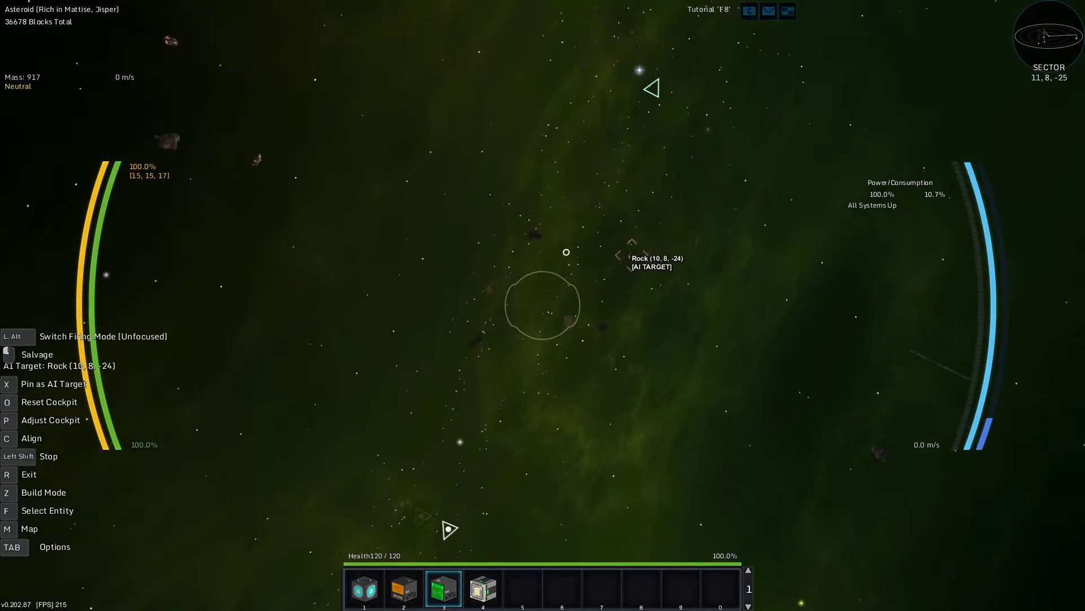
{"action": "key", "text": "m"}
{"action": "key", "text": "m"}
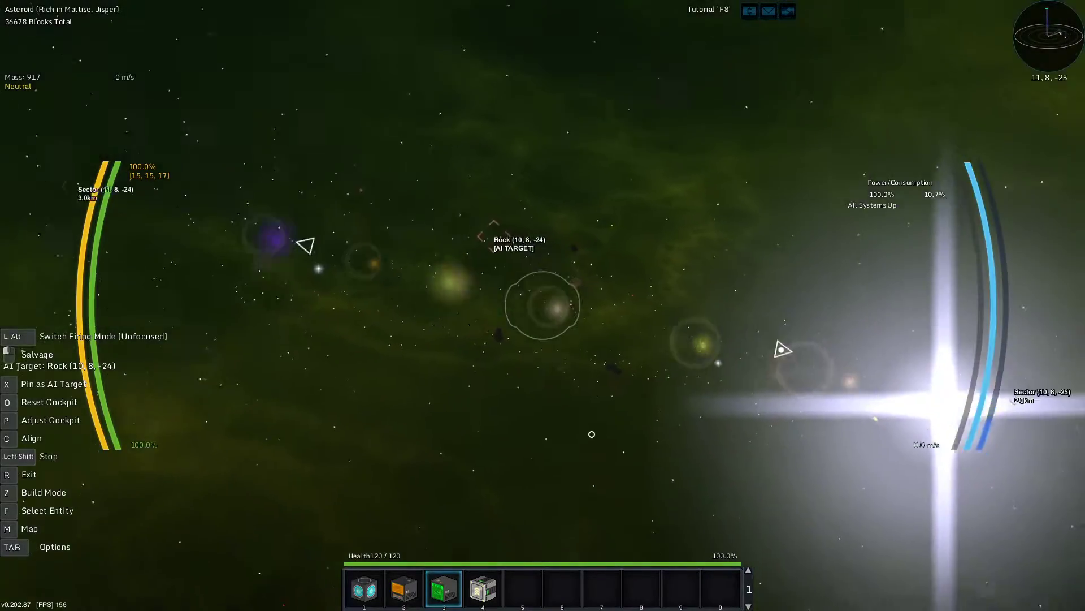
- Fly to Rock (10, 8, -25), brake beside it, and start the salvage beam
{"action": "key", "text": "w"}
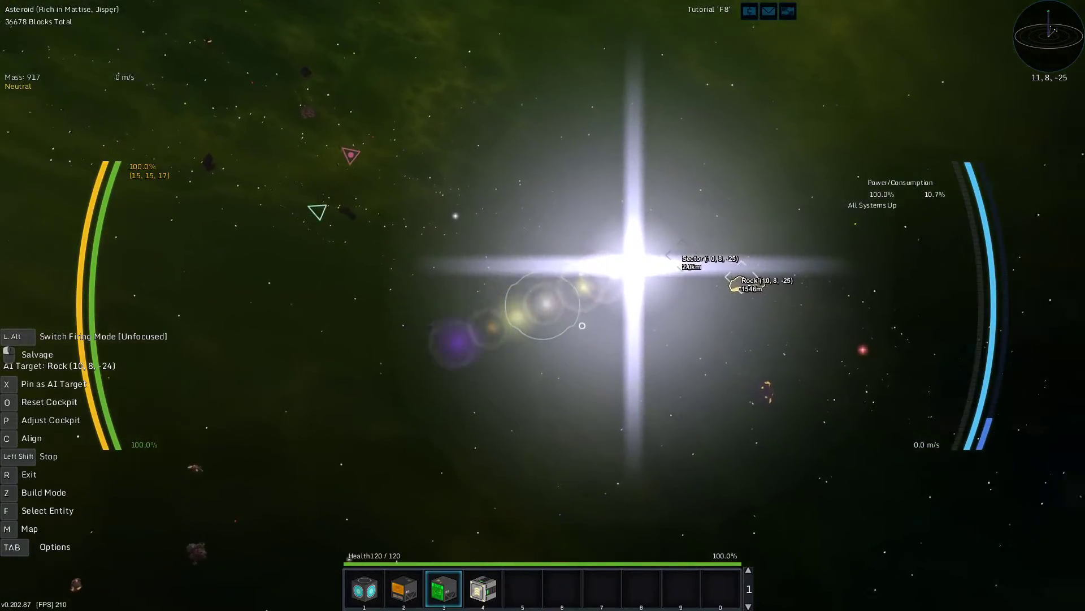
{"action": "key", "text": "w"}
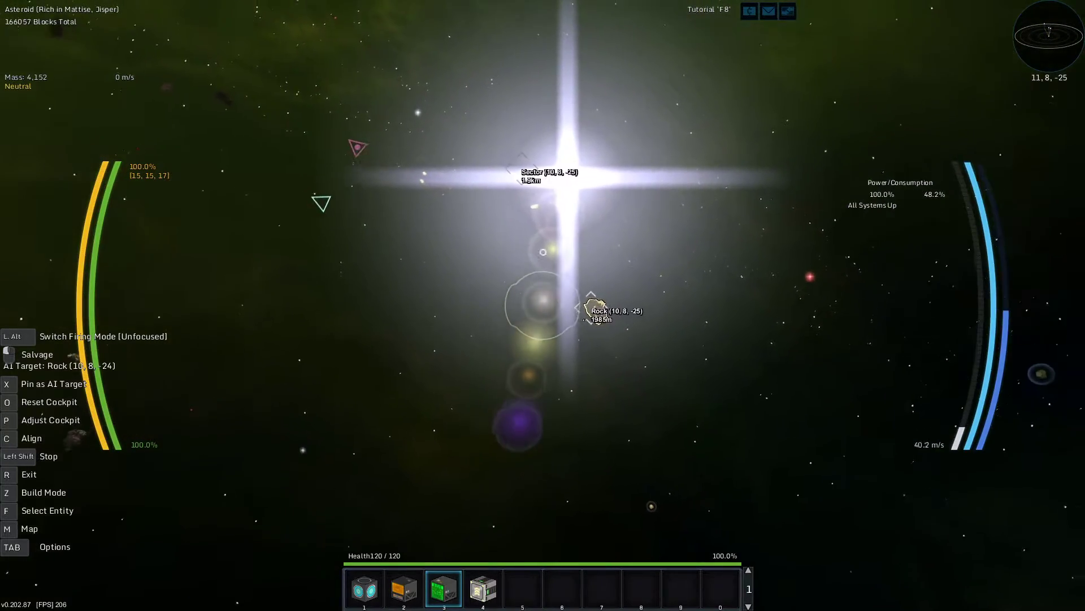
{"action": "key", "text": "w"}
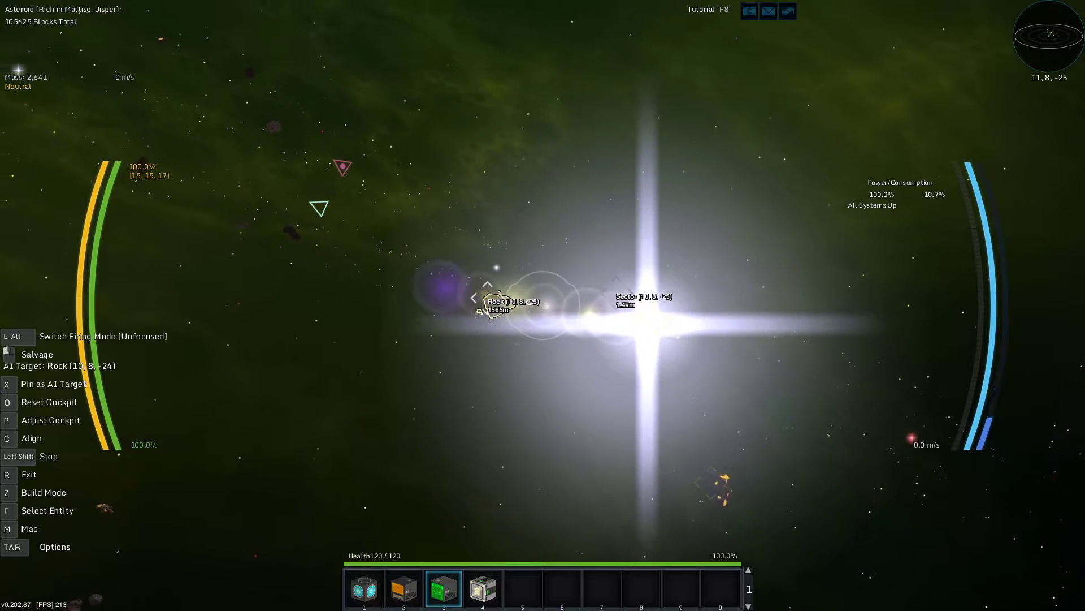
{"action": "key", "text": "w"}
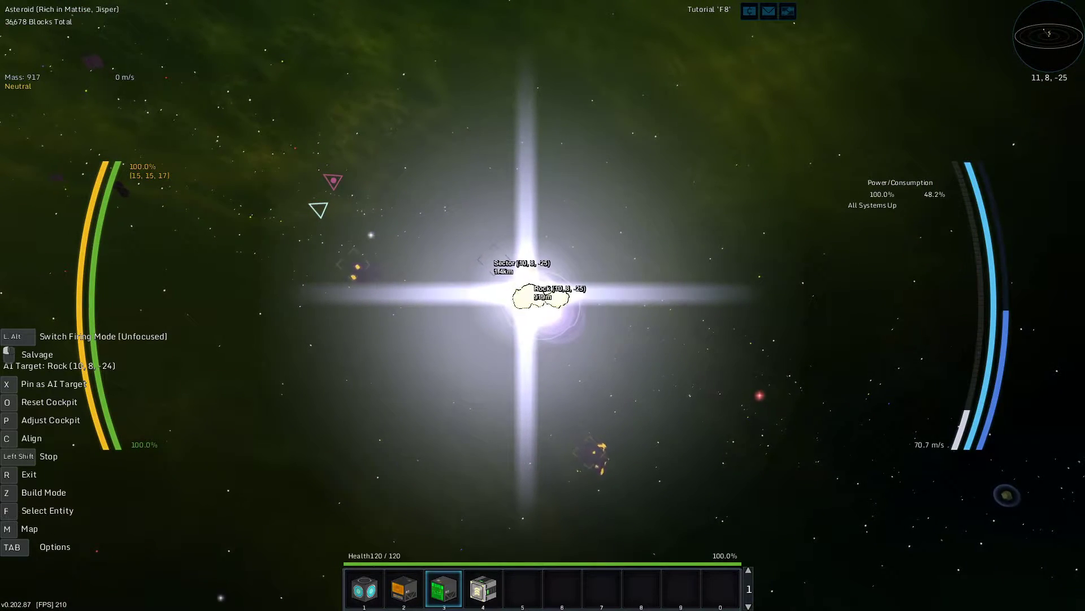
{"action": "key", "text": "shift"}
{"action": "left_click", "coordinate": [543, 305]}
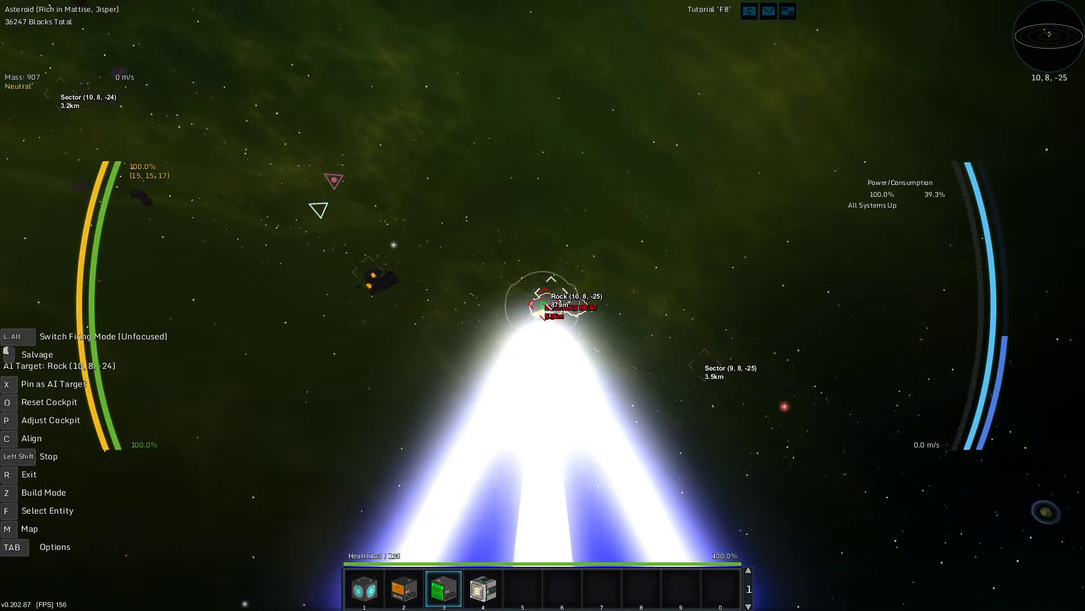
- Pause salvaging, briefly toggle build mode along the ship, and return to flight
{"action": "left_click", "coordinate": [543, 306]}
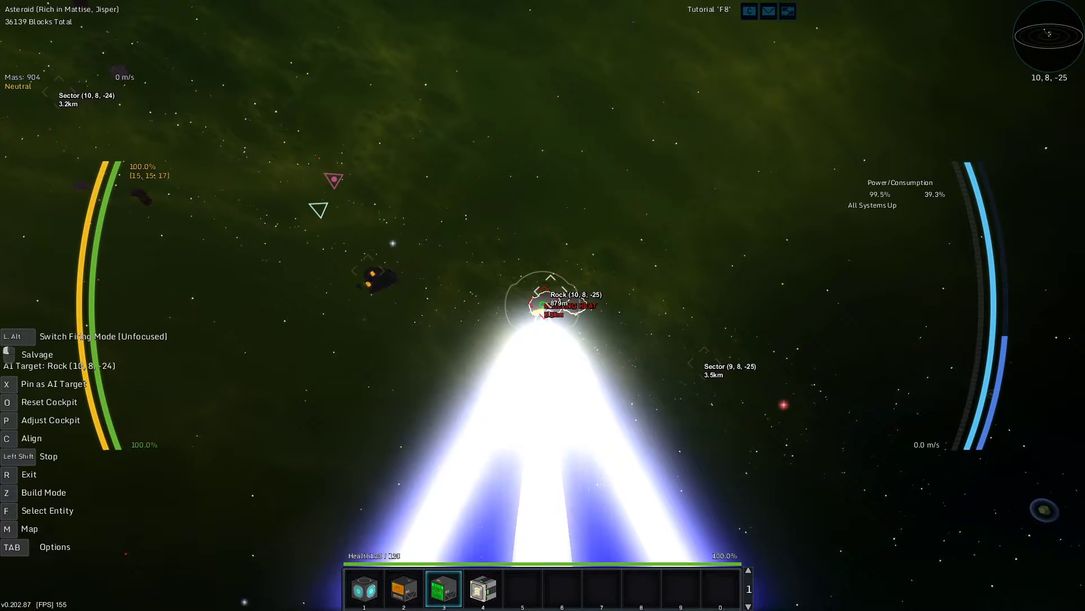
{"action": "key", "text": "s"}
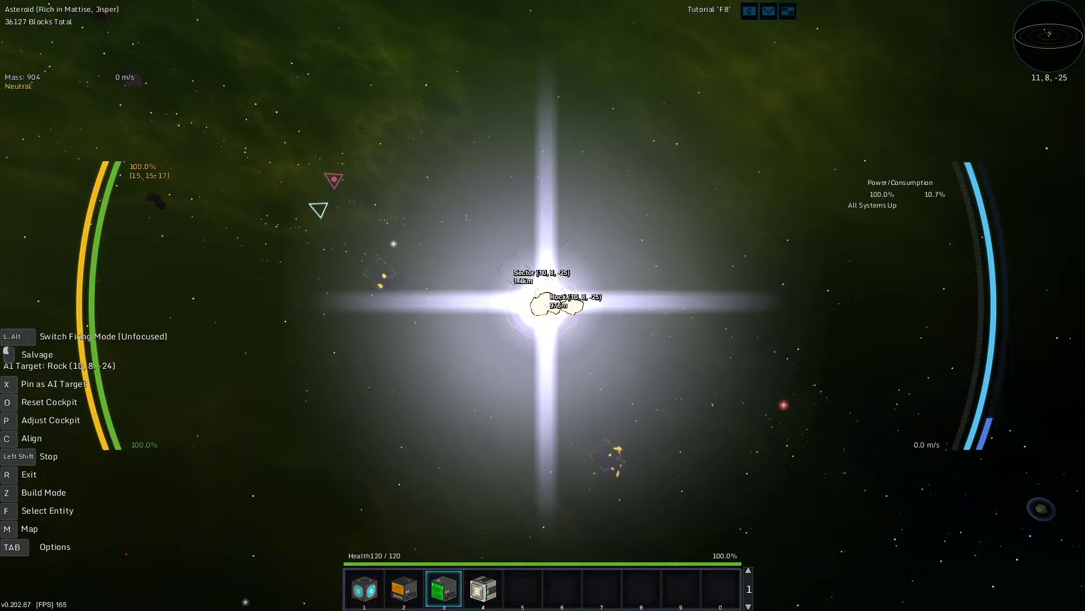
{"action": "key", "text": "z"}
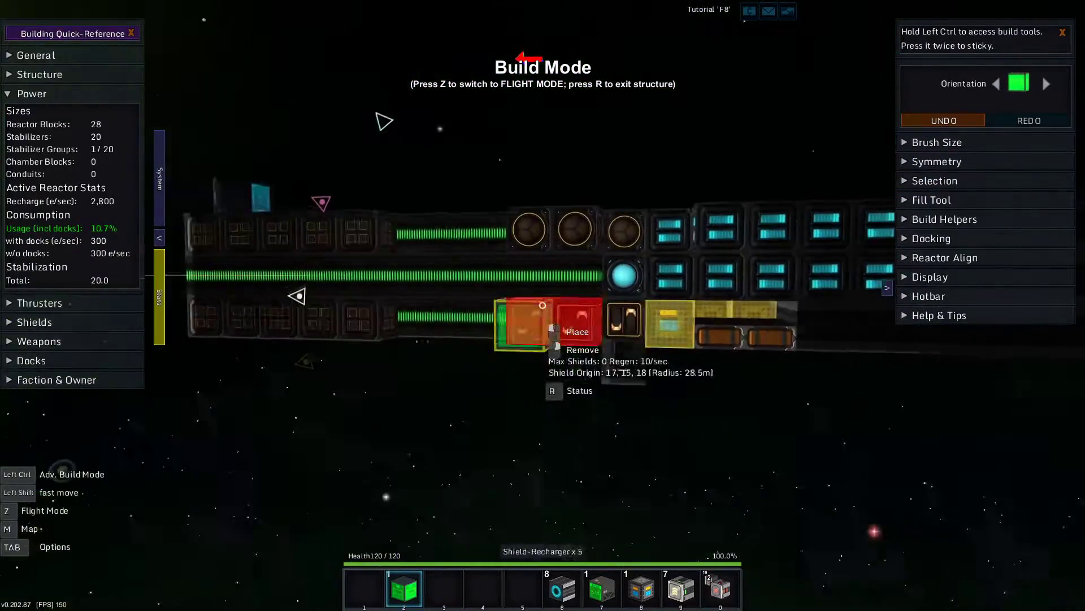
{"action": "key", "text": "d"}
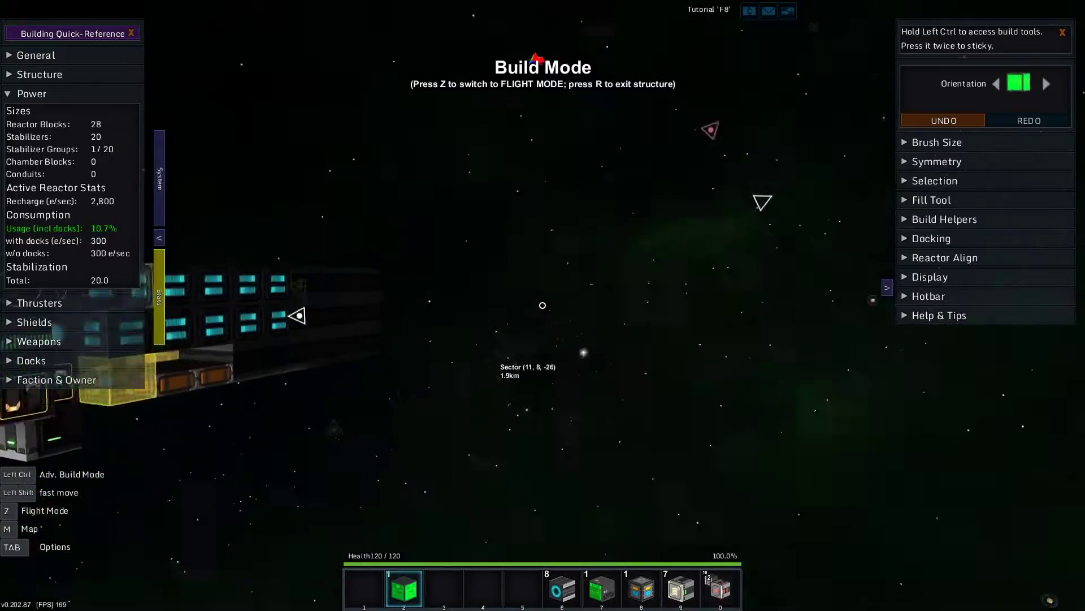
{"action": "key", "text": "z"}
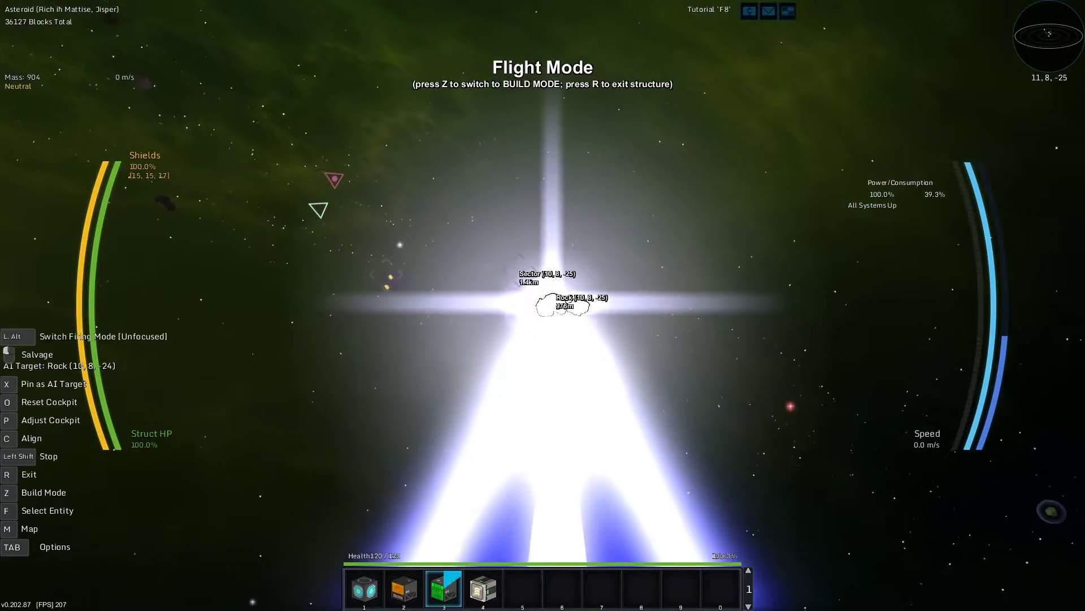
{"action": "key", "text": "w"}
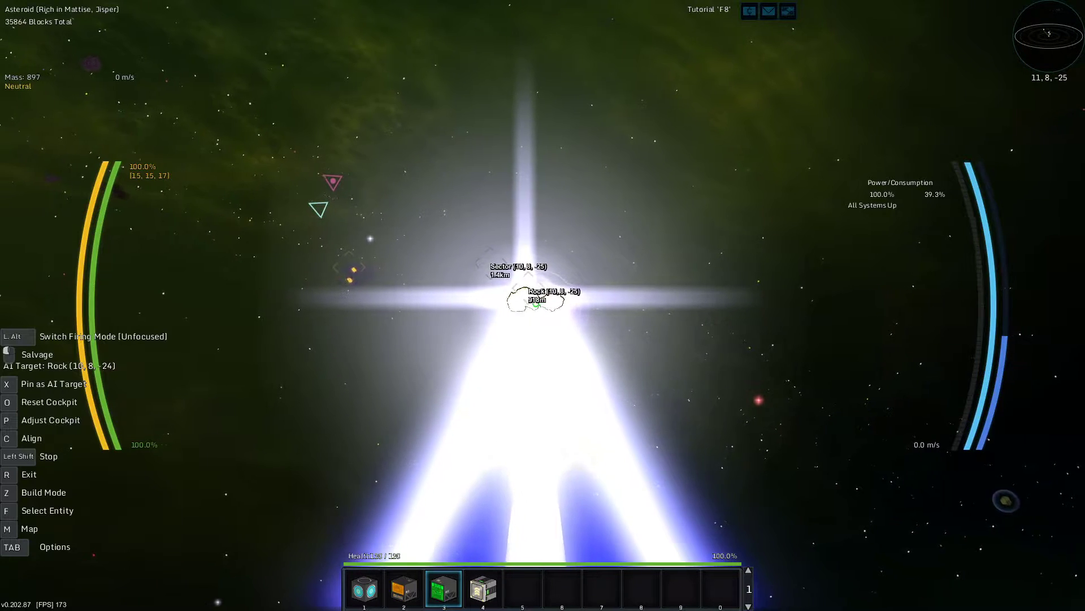
- Sweep the beam across the rock down to about 34,400 blocks, then exit the cockpit
{"action": "left_click_drag", "start_coordinate": [543, 306], "coordinate": [557, 306]}
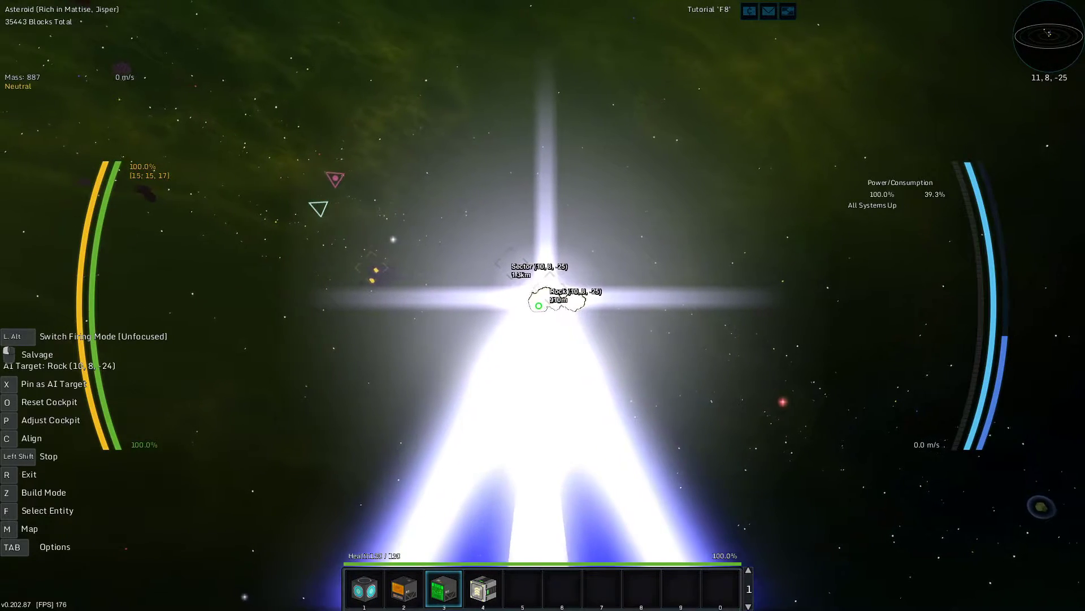
{"action": "key", "text": "w"}
{"action": "key", "text": "shift"}
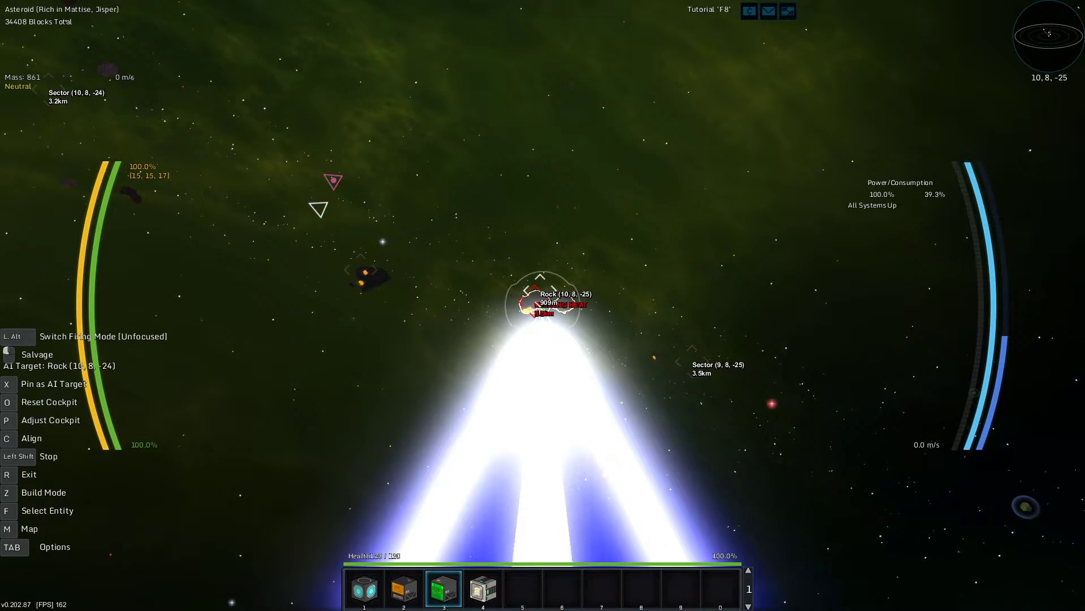
{"action": "key", "text": "r"}
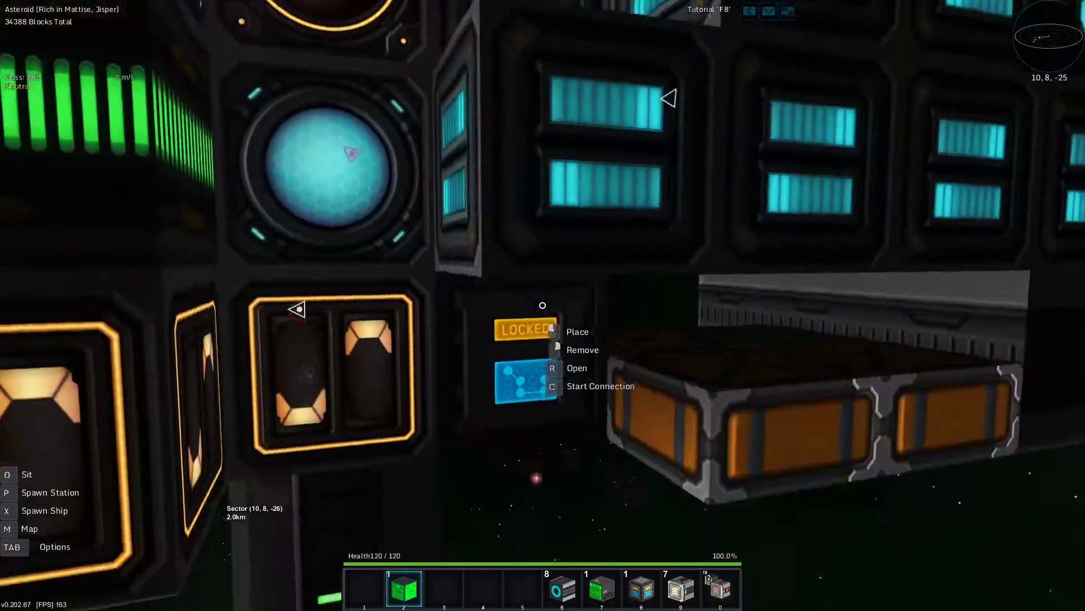
- Check the ore storage contents and return to piloting
{"action": "key", "text": "r"}
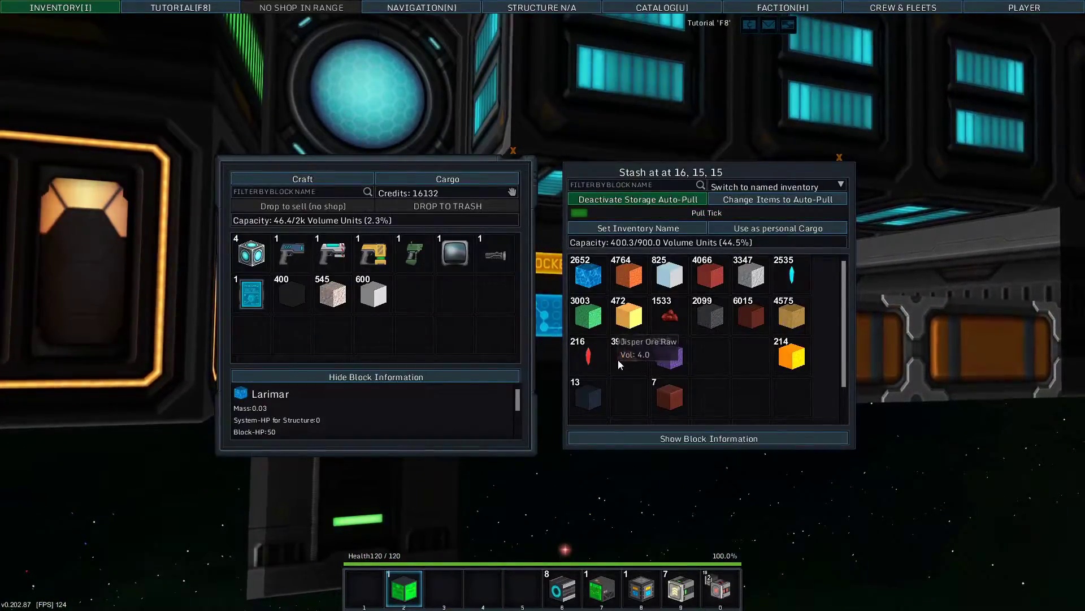
{"action": "key", "text": "i"}
{"action": "key", "text": "r"}
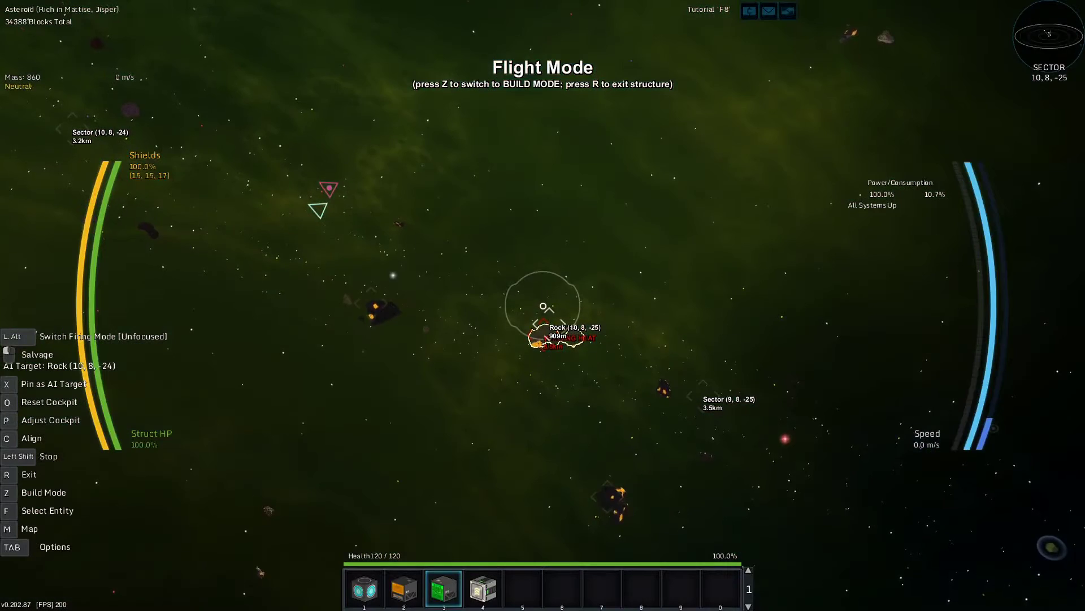
- Accelerate away from the asteroid to about 200 m/s into sector 11, 9, -26, firing once
{"action": "key", "text": "w"}
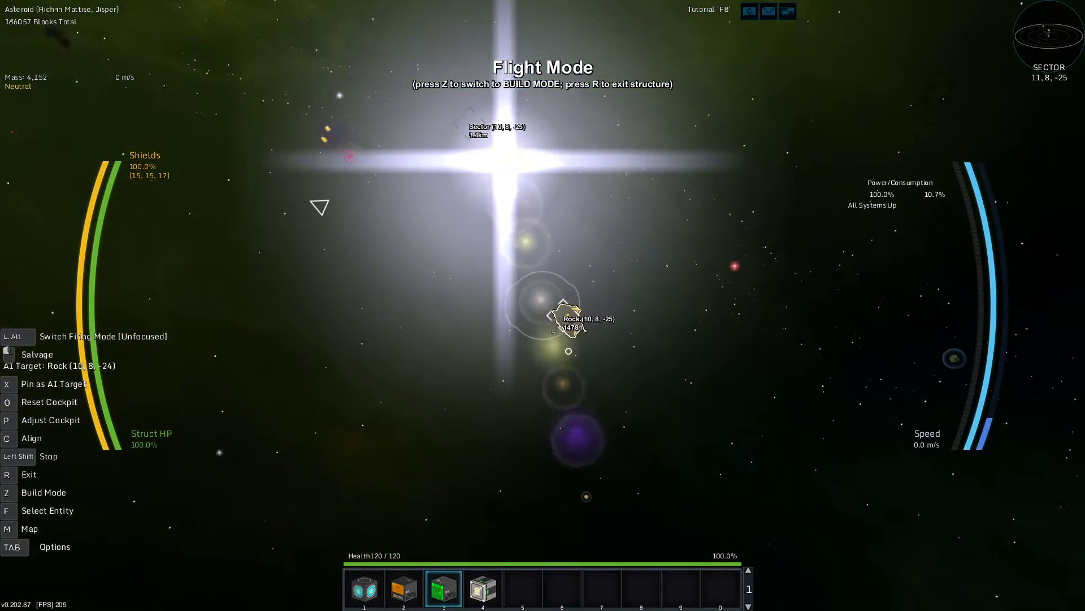
{"action": "key", "text": "w"}
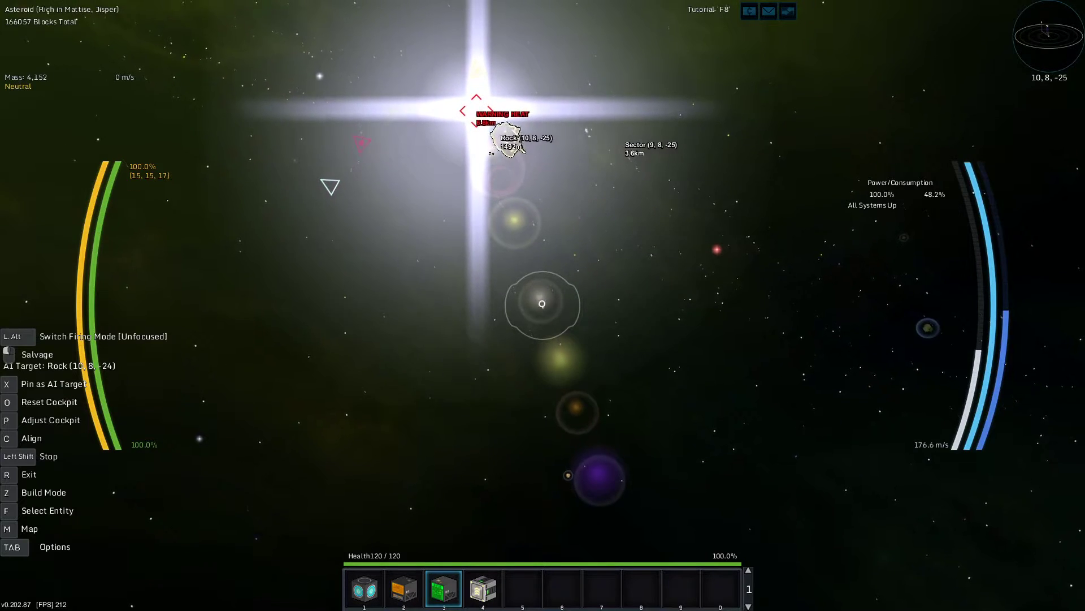
{"action": "key", "text": "w"}
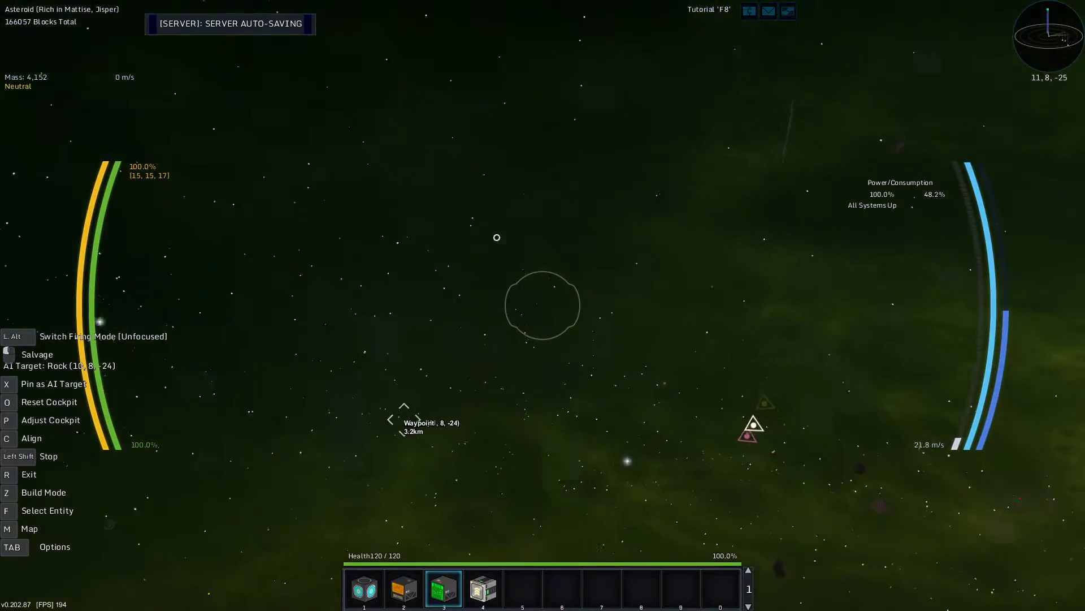
{"action": "key", "text": "w"}
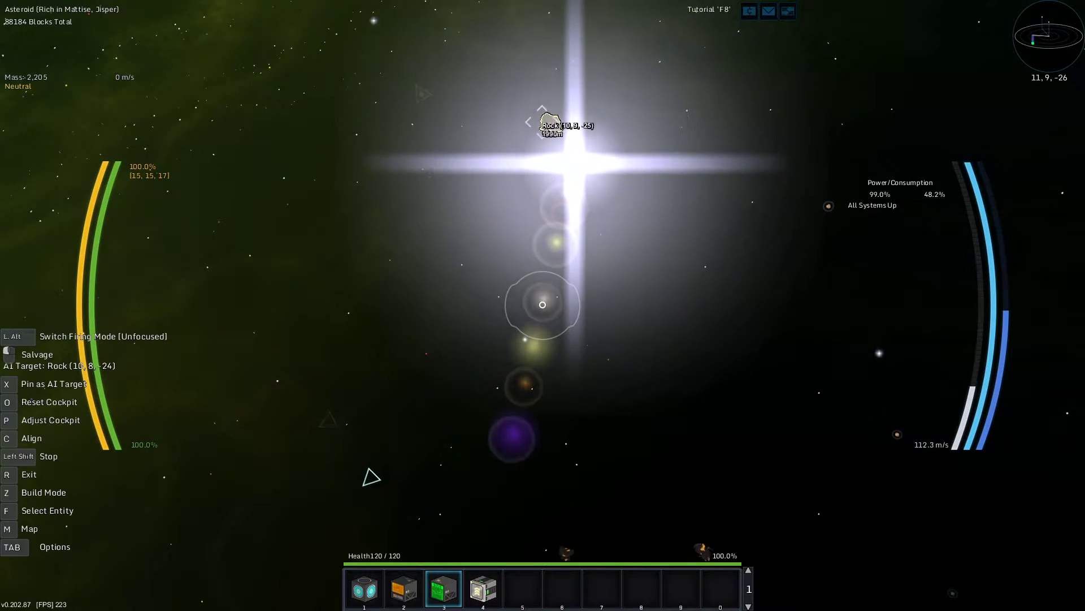
{"action": "left_click", "coordinate": [542, 255]}
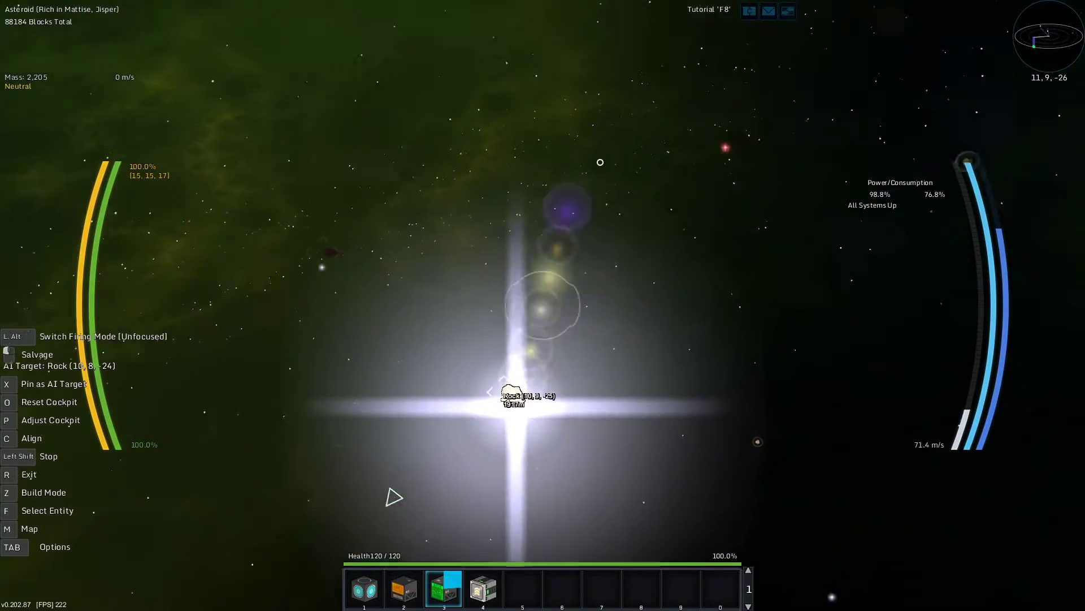
{"action": "key", "text": "w"}
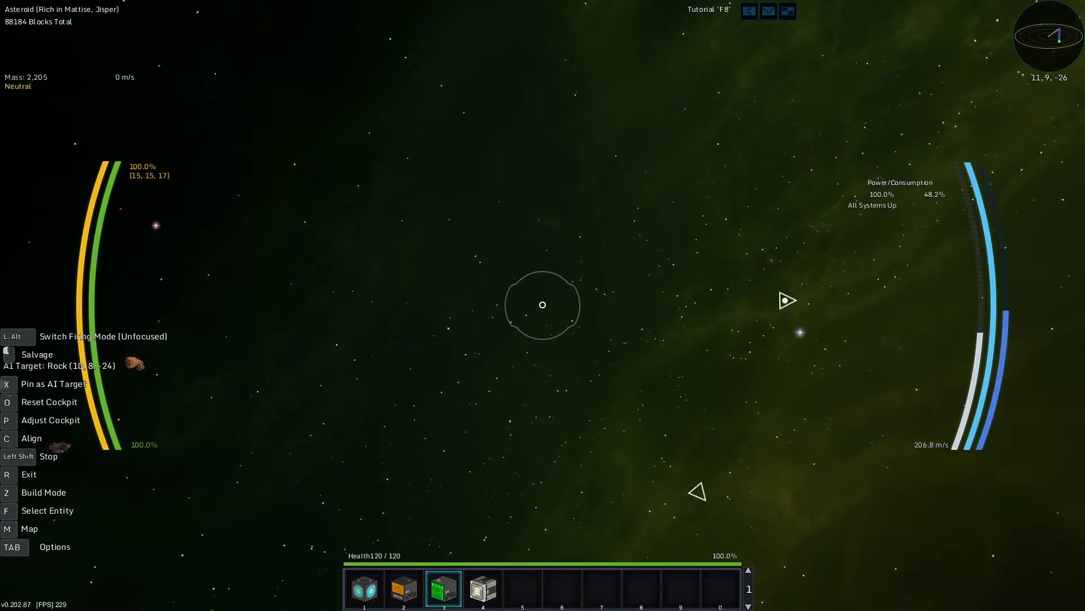
- Check the navigation list, stop in sector 12, 11, -26, and view the Vuin system map
{"action": "key", "text": "n"}
{"action": "scroll", "coordinate": [598, 356], "scroll_direction": "down", "scroll_amount": 3}
{"action": "scroll", "coordinate": [603, 328], "scroll_direction": "down", "scroll_amount": 3}
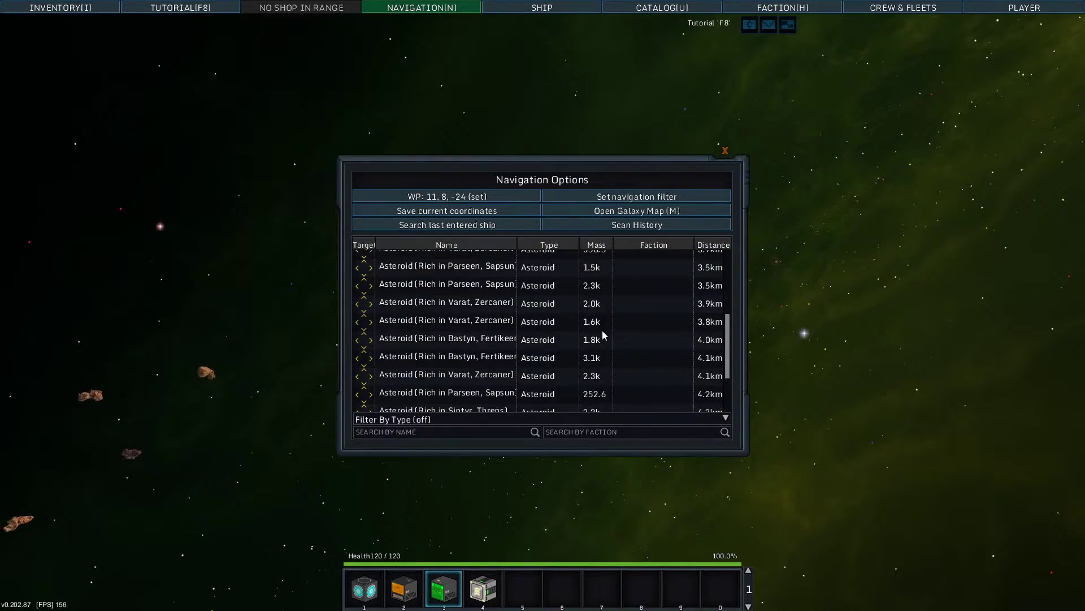
{"action": "scroll", "coordinate": [602, 330], "scroll_direction": "down", "scroll_amount": 3}
{"action": "scroll", "coordinate": [598, 339], "scroll_direction": "up", "scroll_amount": 9}
{"action": "key", "text": "n"}
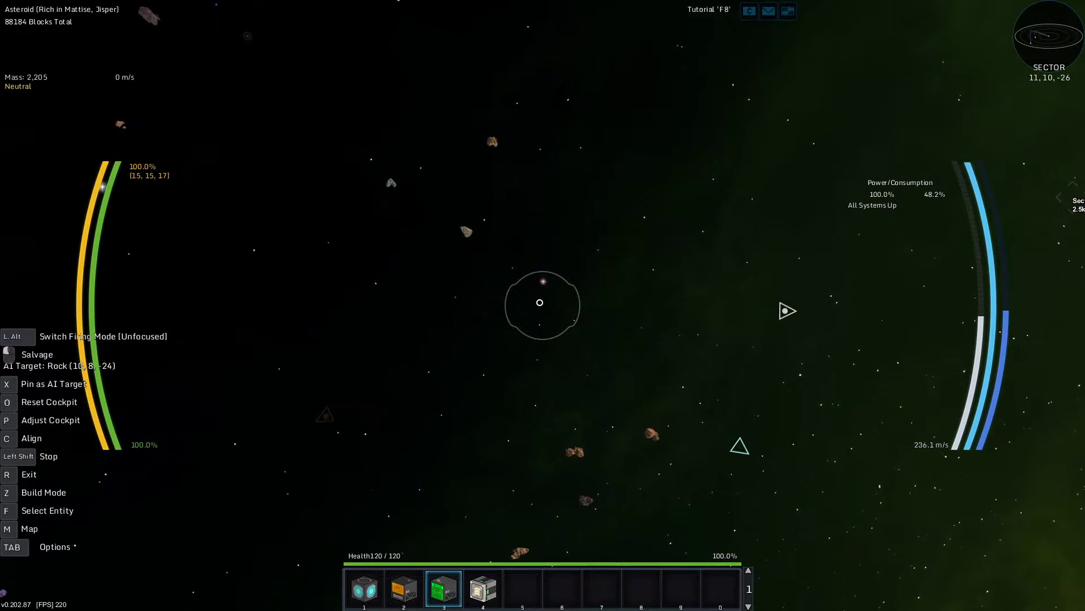
{"action": "key", "text": "w"}
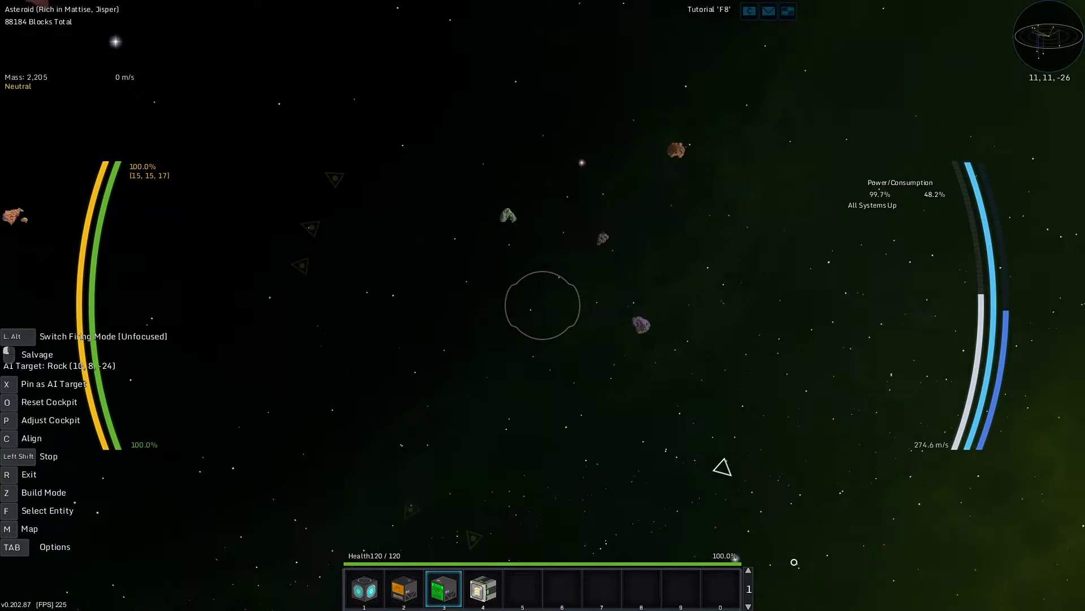
{"action": "key", "text": "m"}
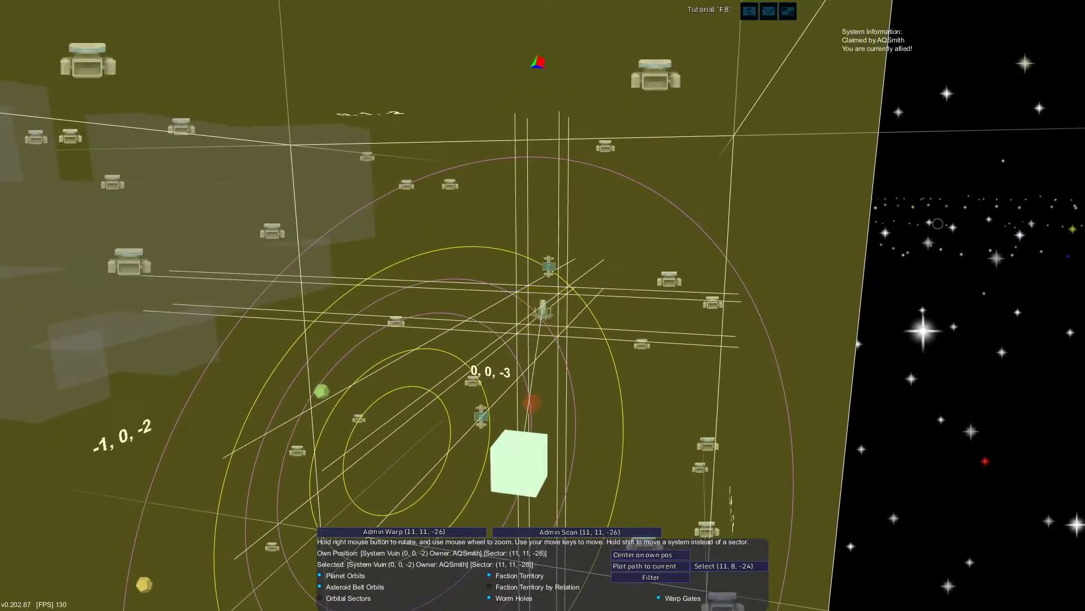
{"action": "key", "text": "m"}
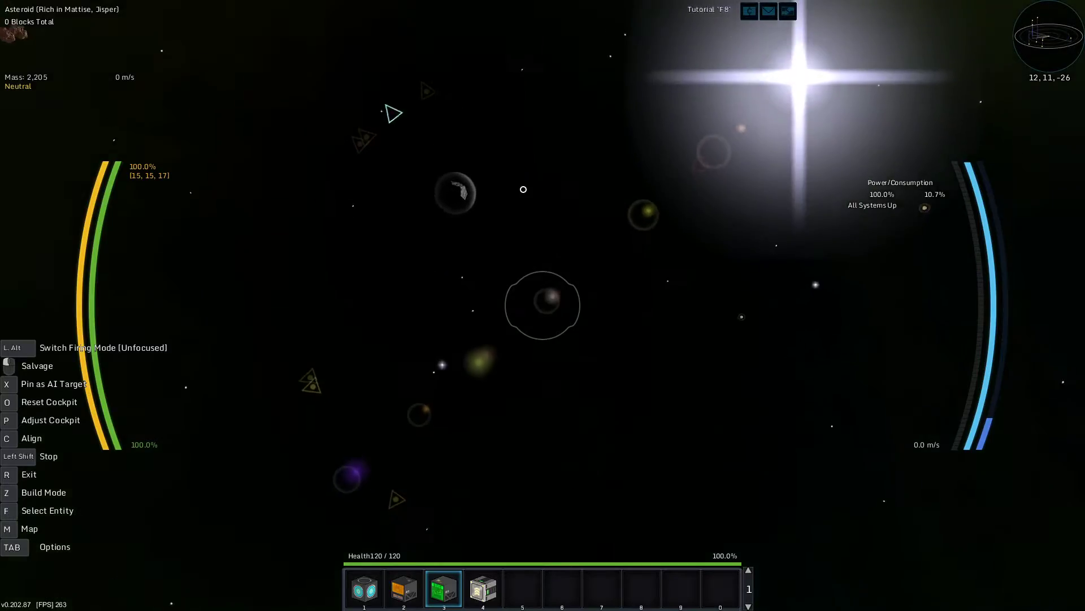
{"action": "key", "text": "m"}
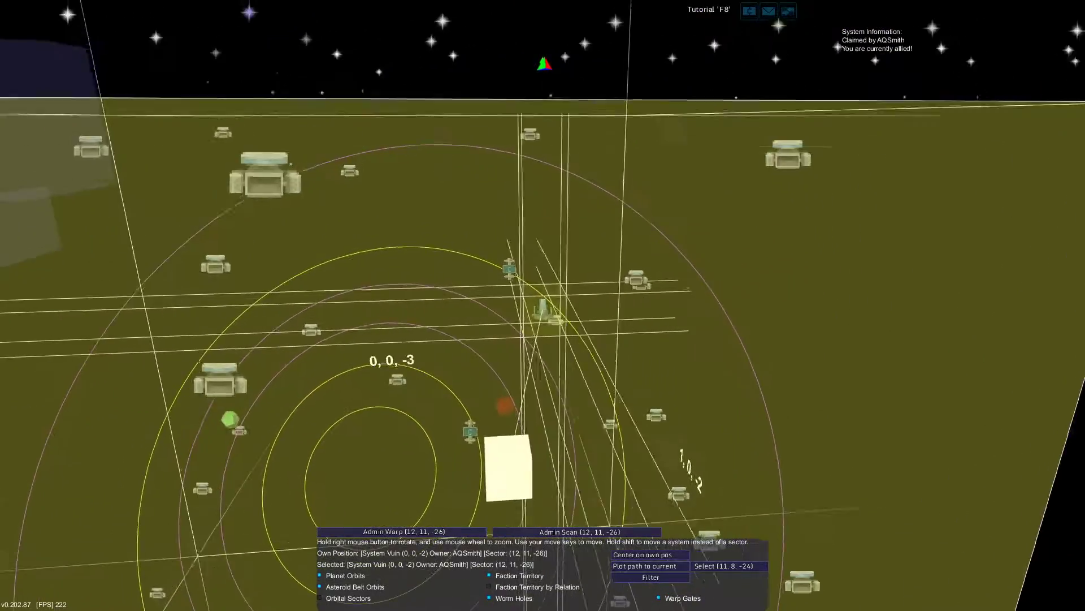
- Make sector 16, 9, -25 the waypoint and thrust toward it
{"action": "key", "text": "d"}
{"action": "key", "text": "d"}
{"action": "key", "text": "d"}
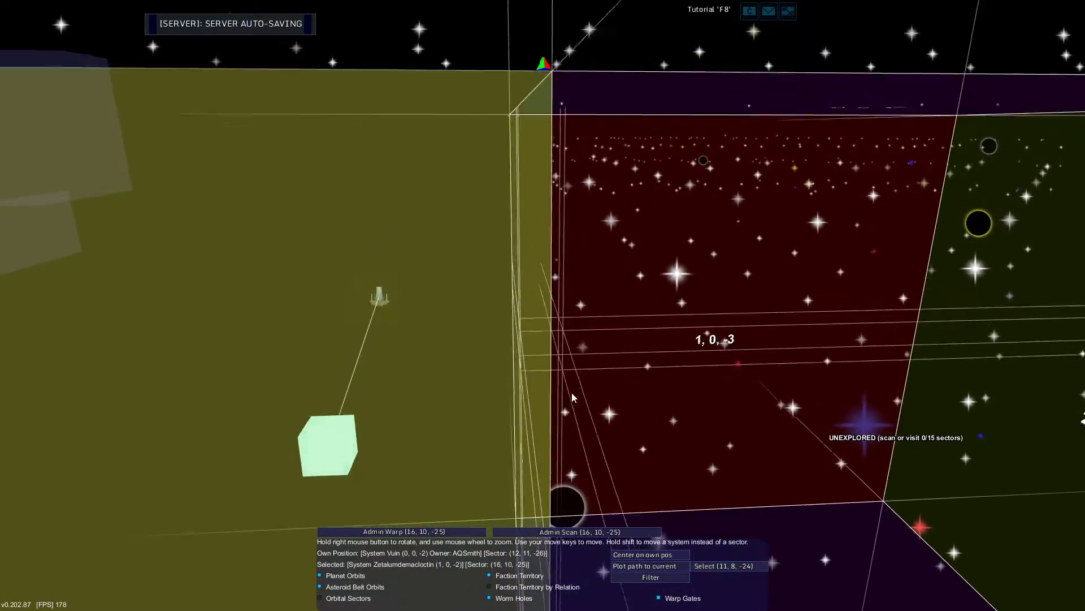
{"action": "key", "text": "n"}
{"action": "key", "text": "m"}
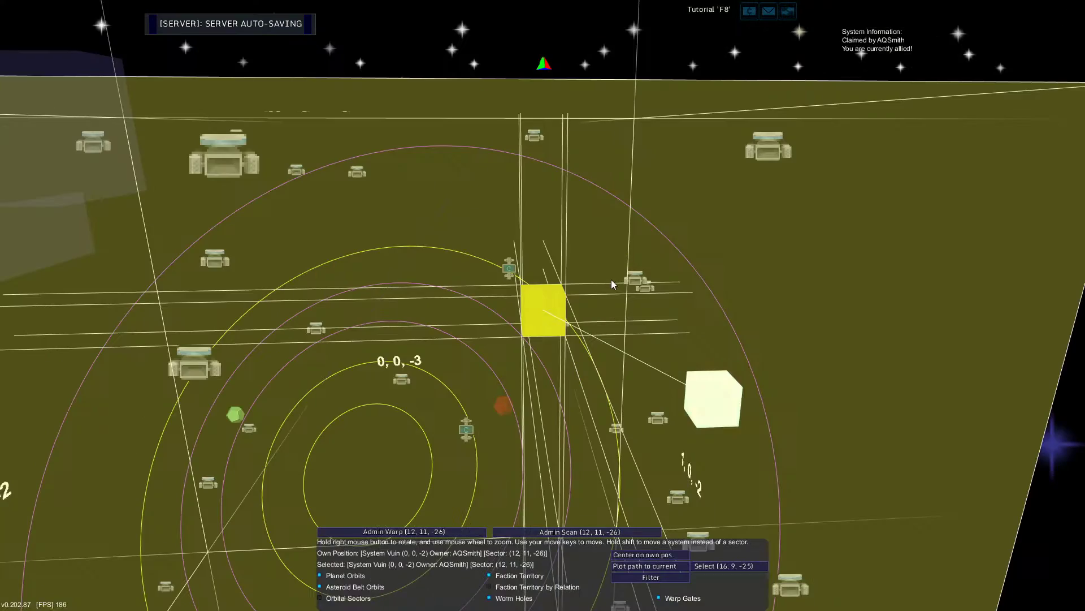
{"action": "key", "text": "m"}
{"action": "key", "text": "w"}
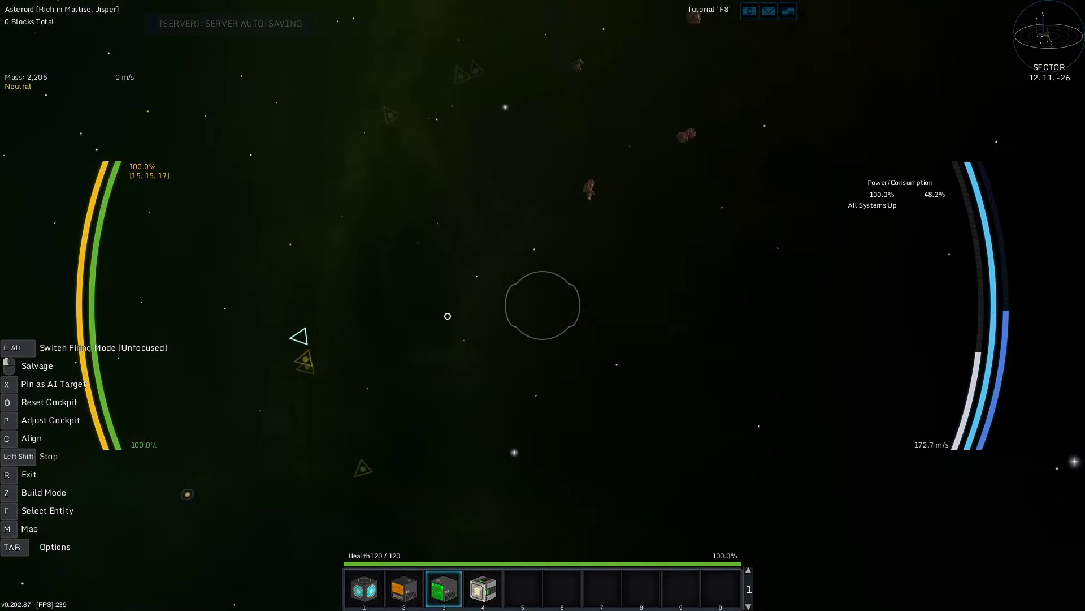
{"action": "key", "text": "w"}
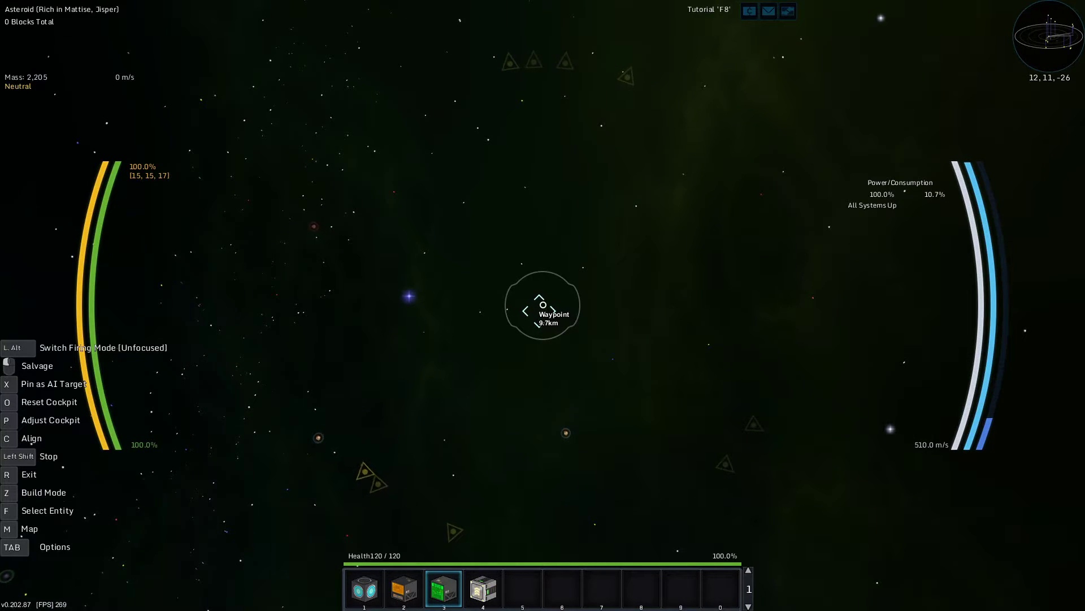
- Check the route, cross into System 1, 0, -2 at sector 16, 9, -25, and slow down
{"action": "key", "text": "m"}
{"action": "key", "text": "m"}
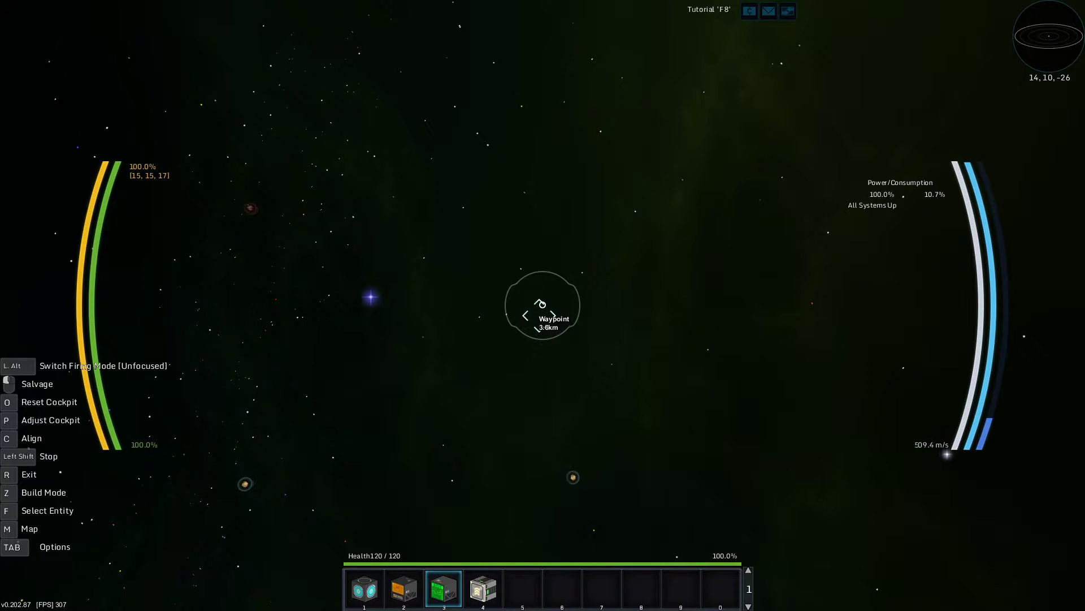
{"action": "key", "text": "m"}
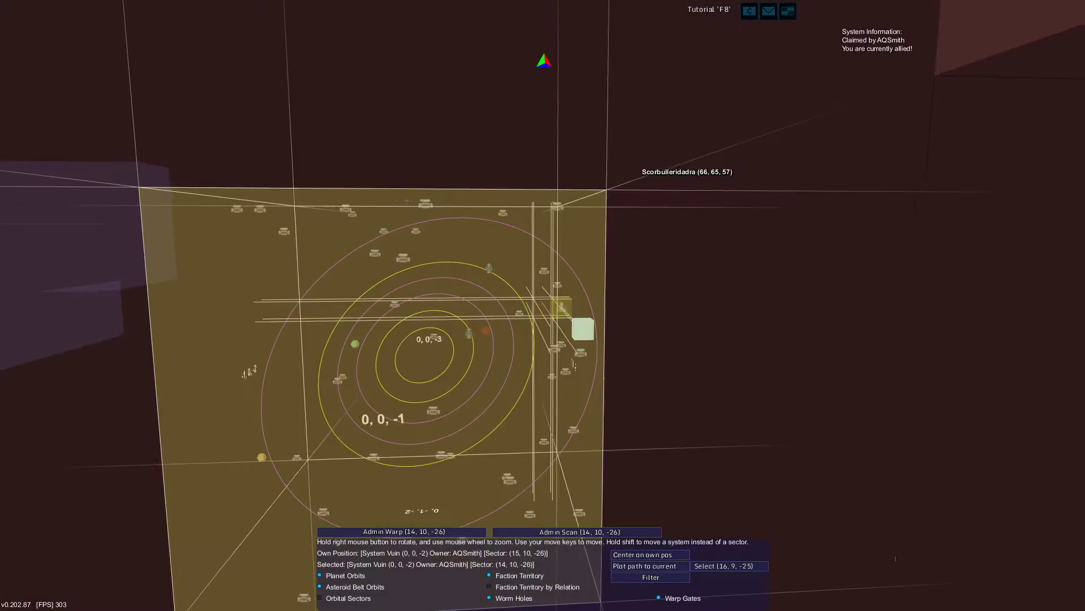
{"action": "key", "text": "m"}
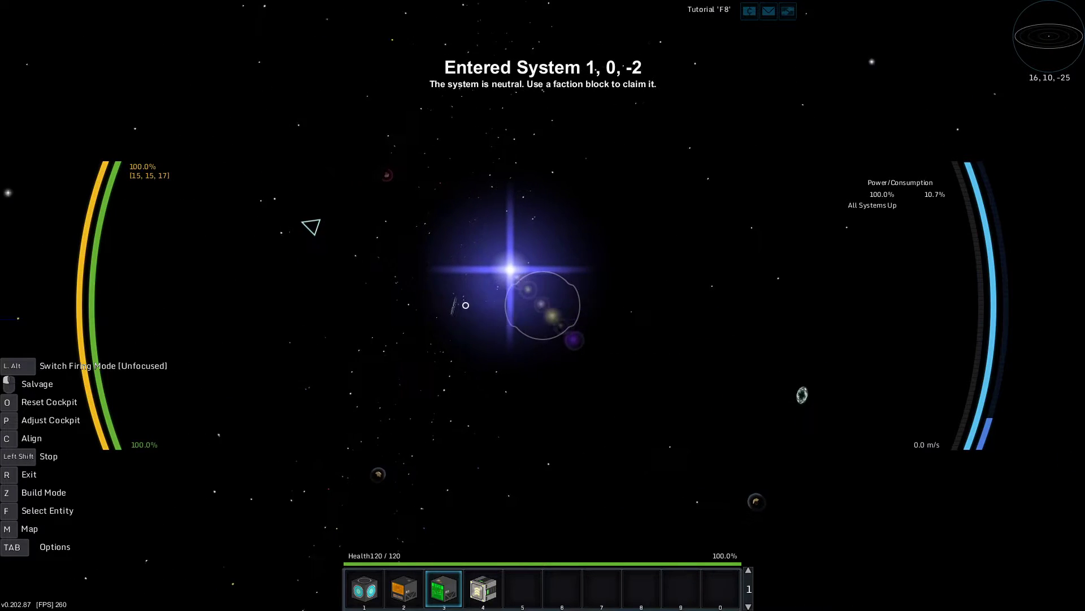
{"action": "key", "text": "w"}
{"action": "key", "text": "shift"}
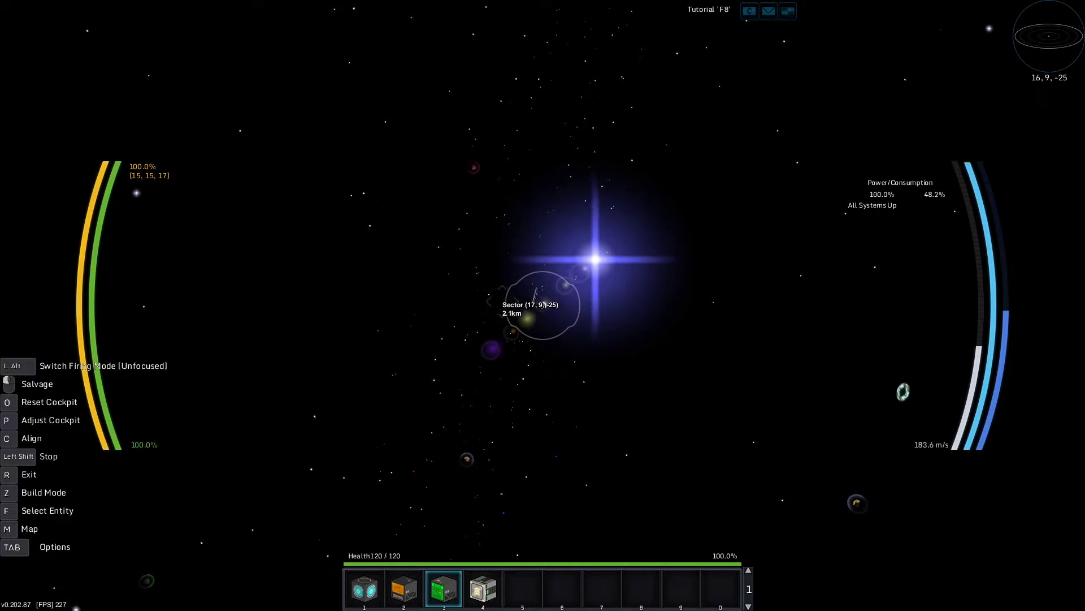
- Target the Pirates station from the navigation list and fly on into sector 17, 10, -25
{"action": "key", "text": "n"}
{"action": "key", "text": "n"}
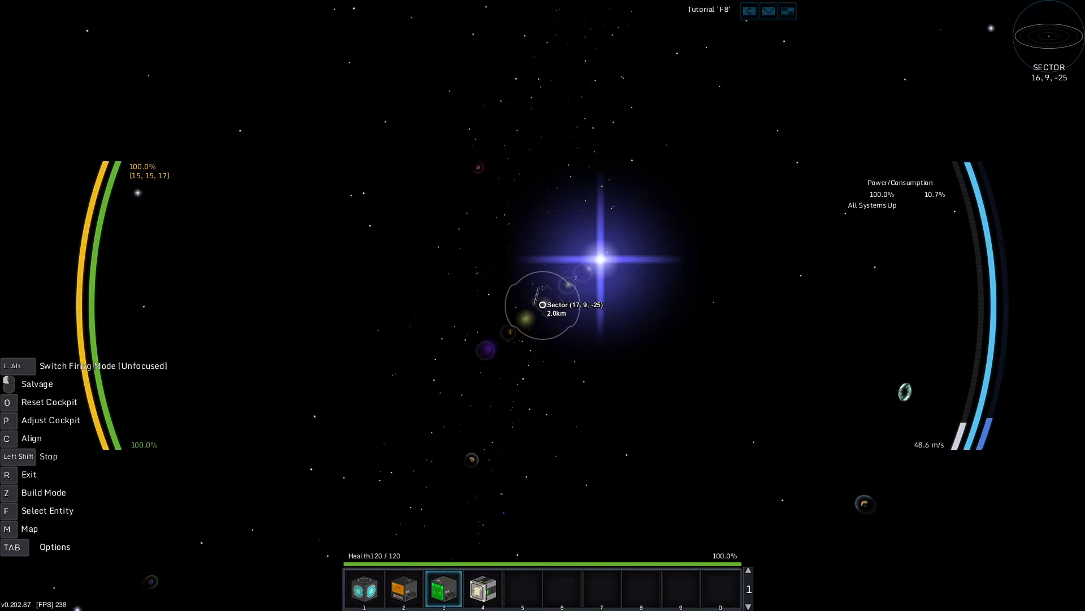
{"action": "key", "text": "n"}
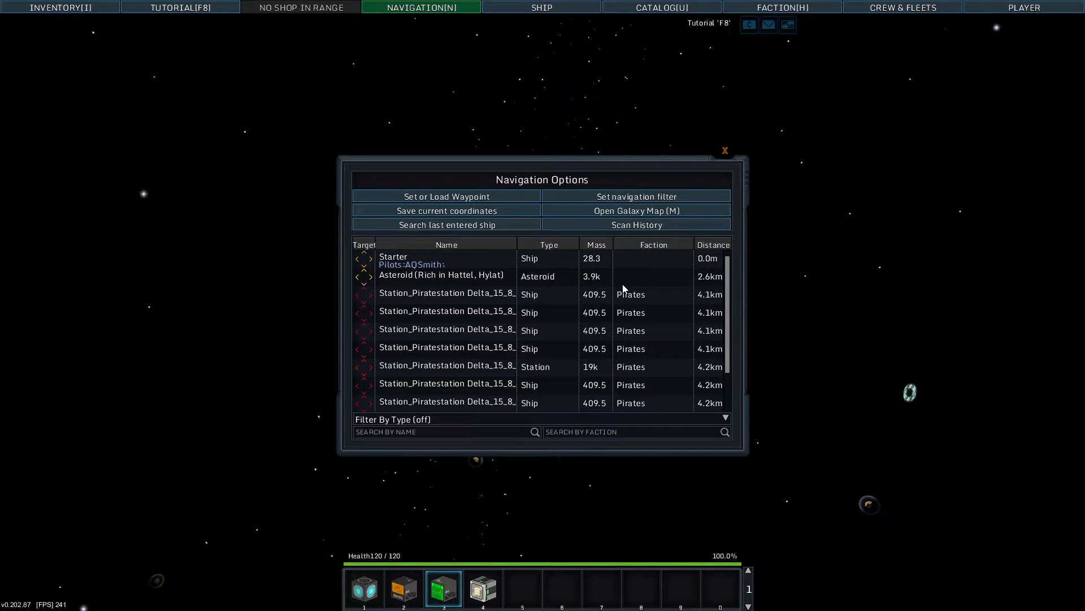
{"action": "left_click", "coordinate": [626, 314]}
{"action": "key", "text": "n"}
{"action": "key", "text": "shift"}
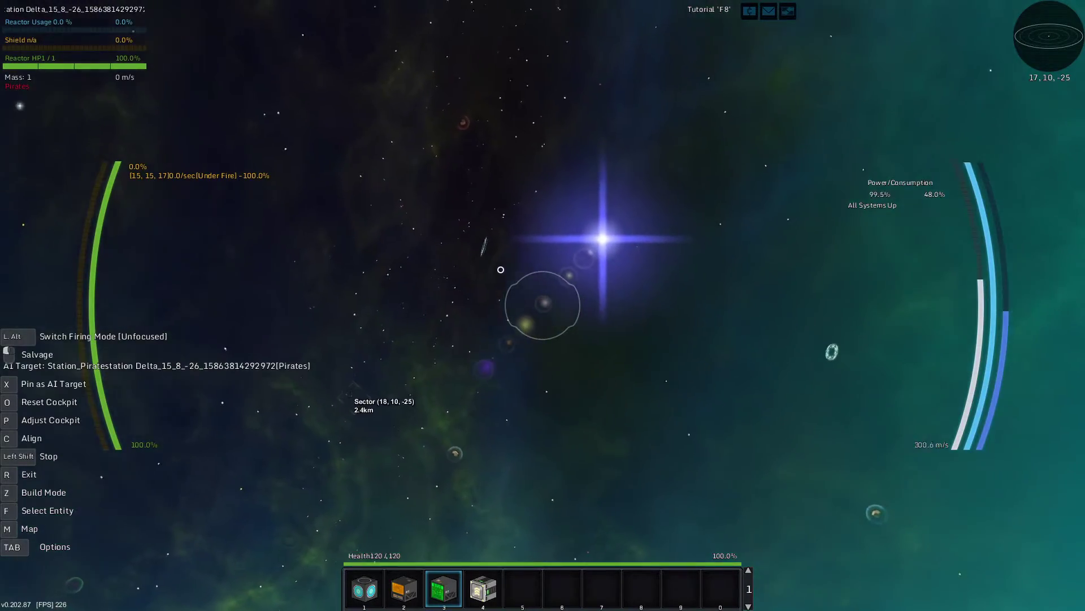
- Glance over the galaxy map and navigation options before picking a destination
{"action": "key", "text": "m"}
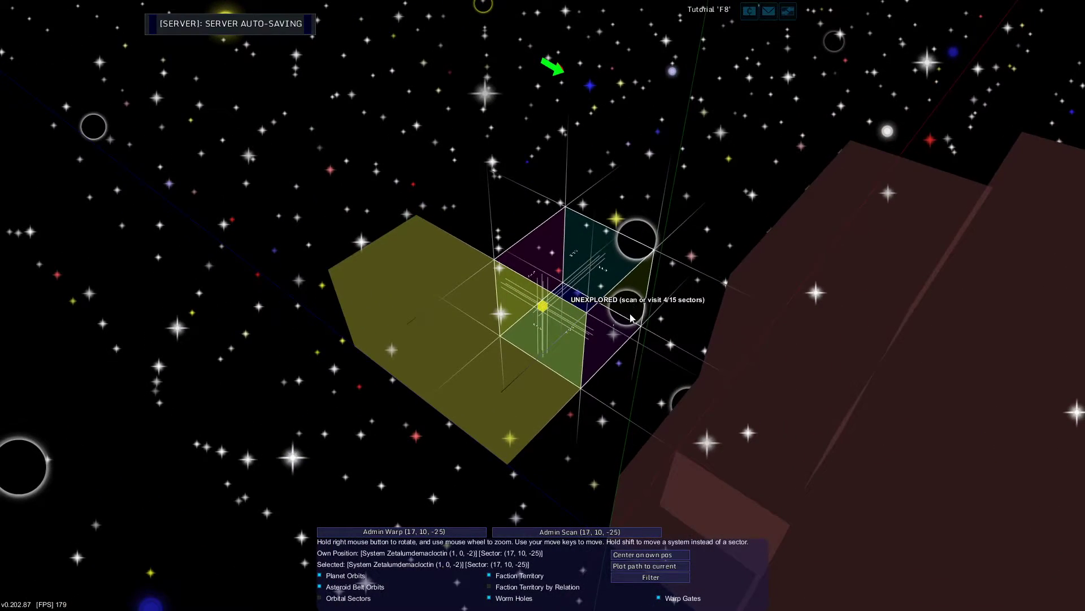
{"action": "key", "text": "m"}
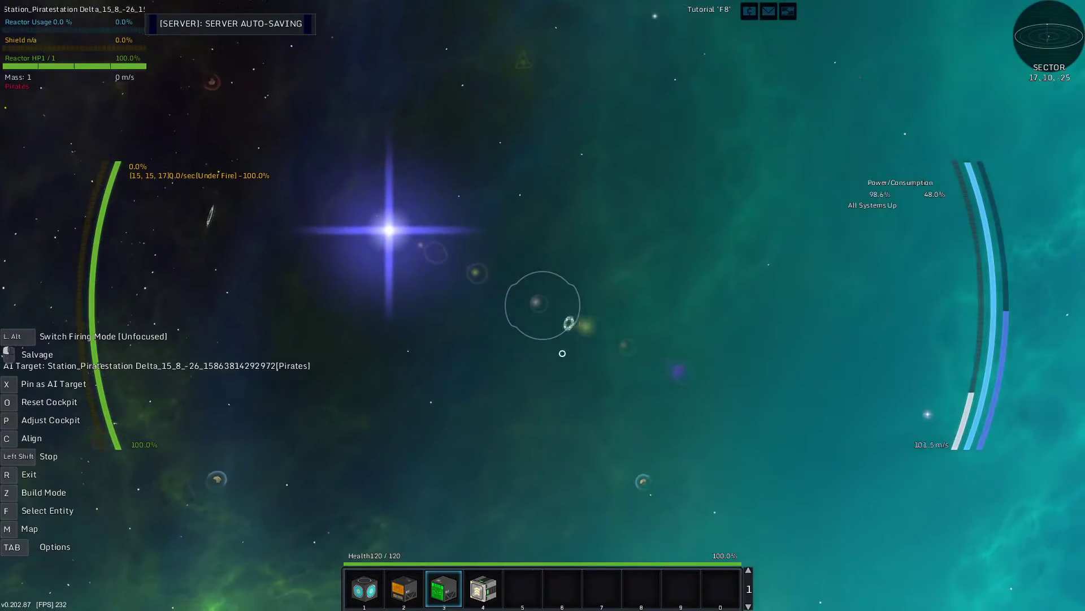
{"action": "key", "text": "n"}
{"action": "key", "text": "n"}
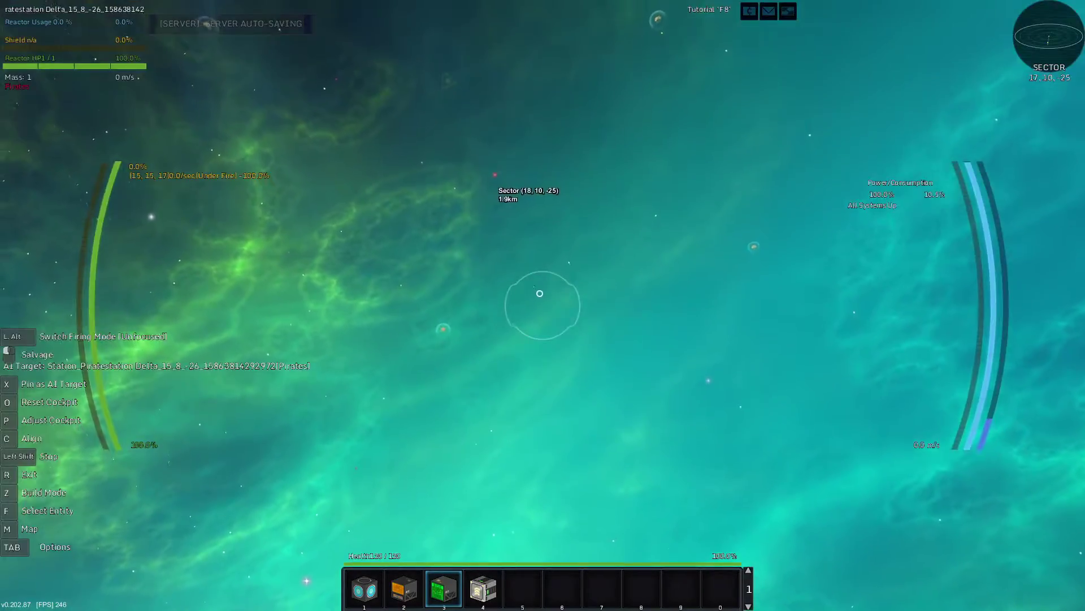
{"action": "key", "text": "m"}
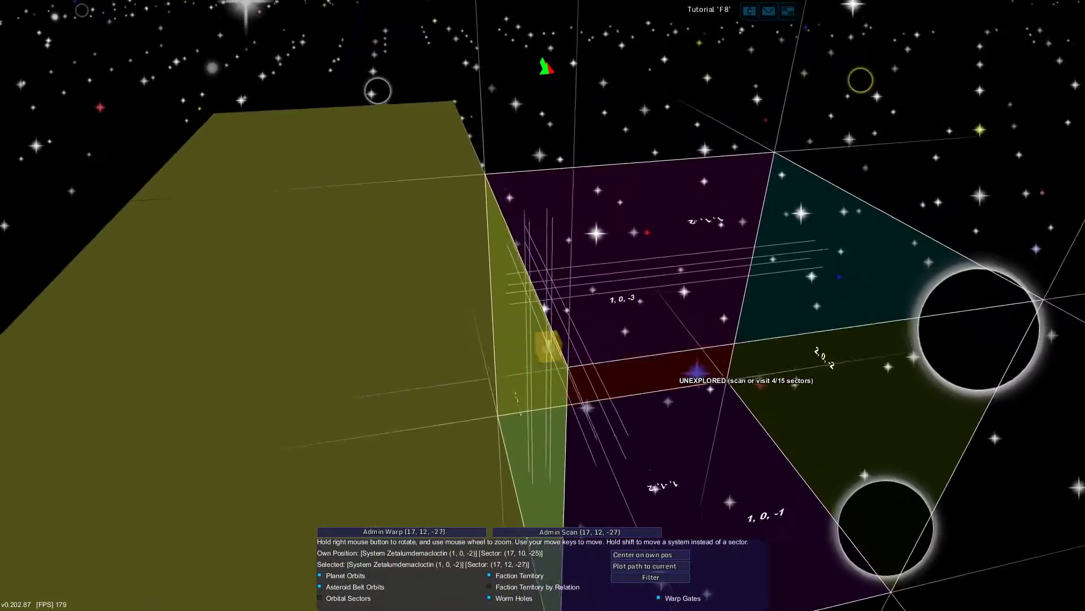
- Set sector 19, 15, -31 as the waypoint and cruise toward it at about 510 m/s
{"action": "key", "text": "w"}
{"action": "key", "text": "w"}
{"action": "key", "text": "w"}
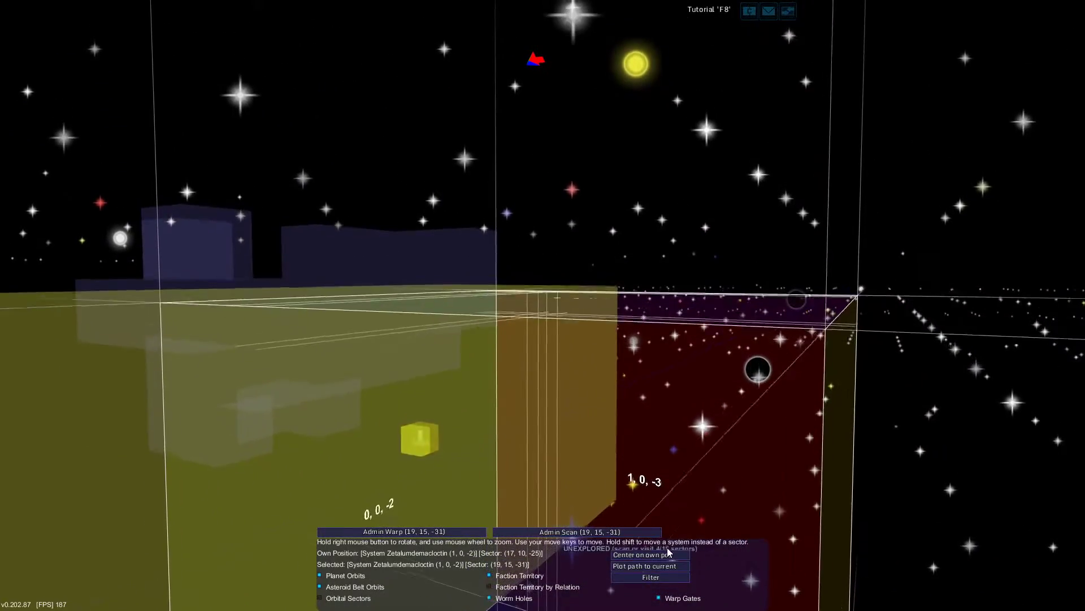
{"action": "left_click", "coordinate": [645, 566]}
{"action": "key", "text": "m"}
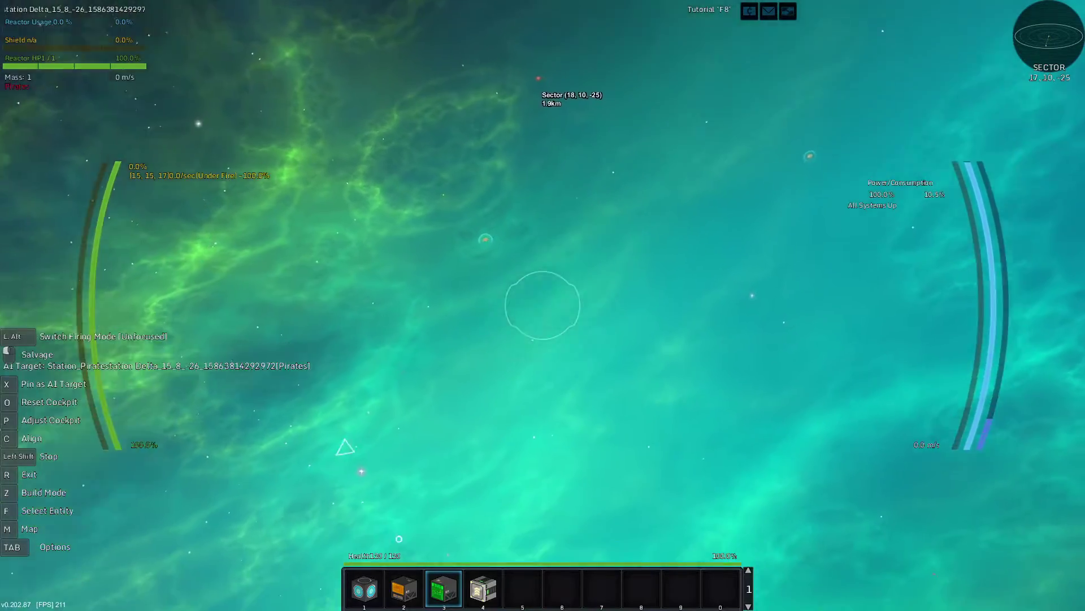
{"action": "key", "text": "w"}
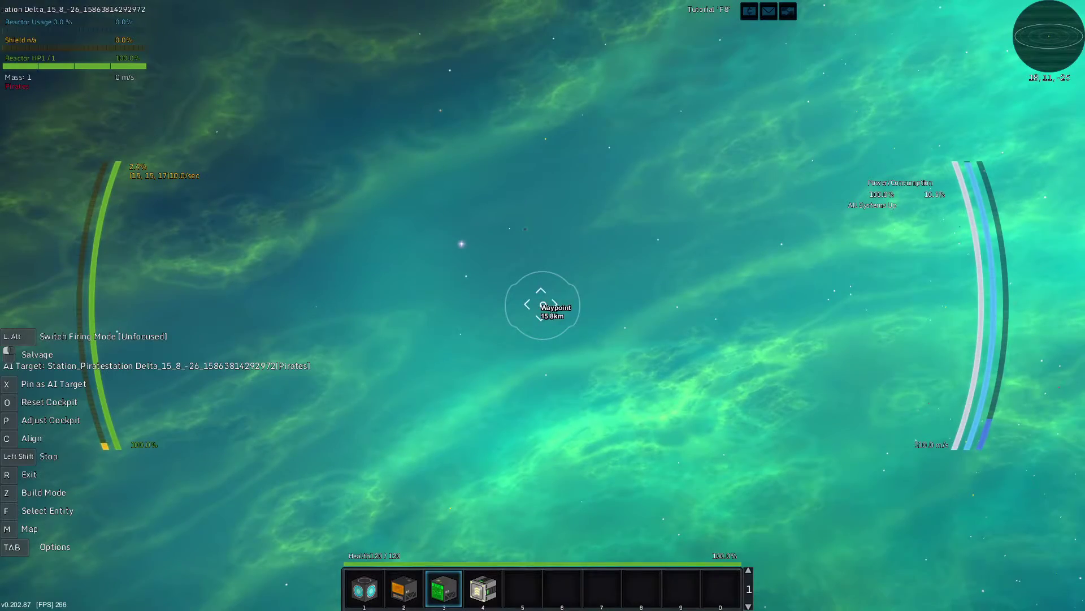
{"action": "key", "text": "m"}
{"action": "key", "text": "m"}
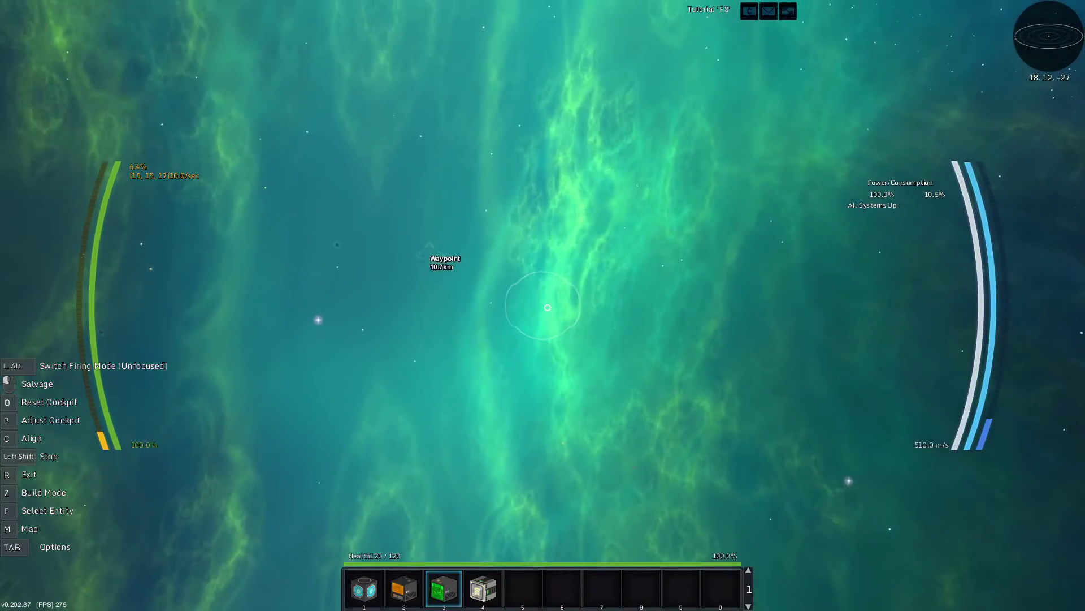
- Glance at the galaxy map three times while cruising until the System 1, 0, -2 scan completes
{"action": "key", "text": "m"}
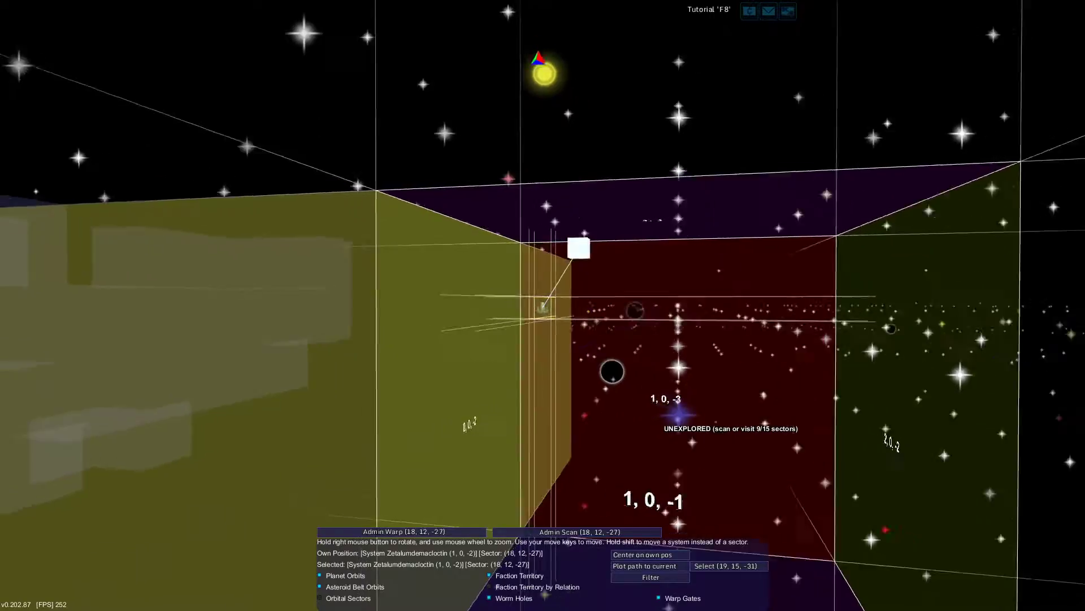
{"action": "key", "text": "m"}
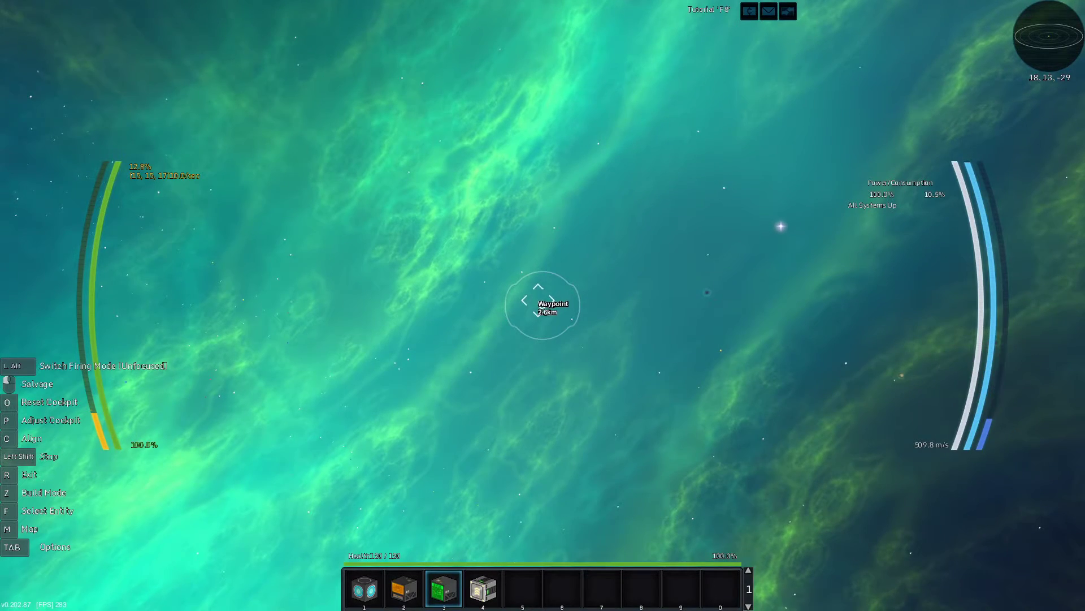
{"action": "key", "text": "m"}
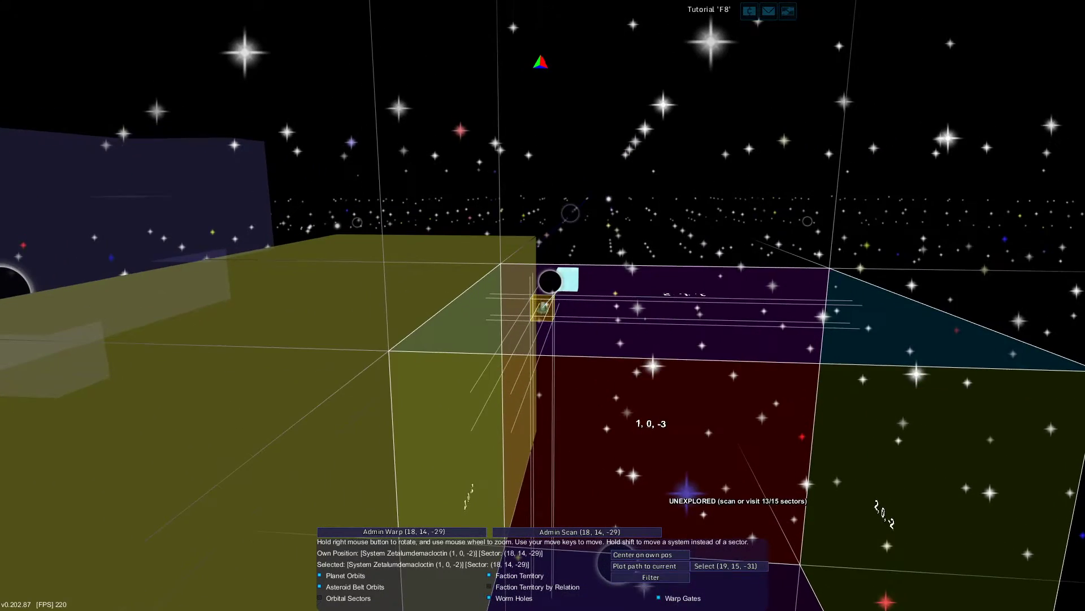
{"action": "key", "text": "m"}
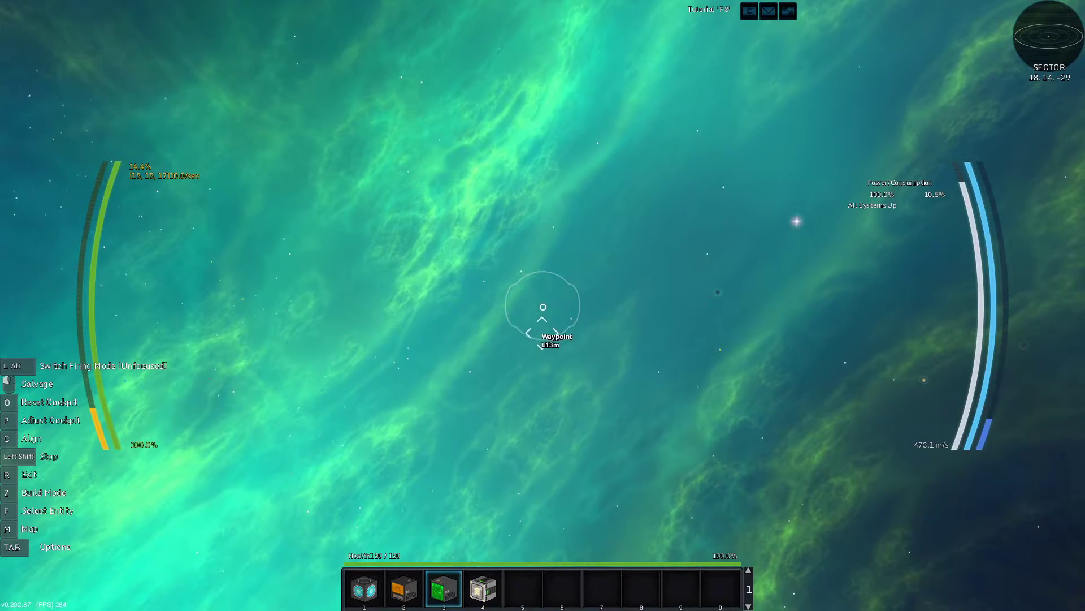
{"action": "key", "text": "m"}
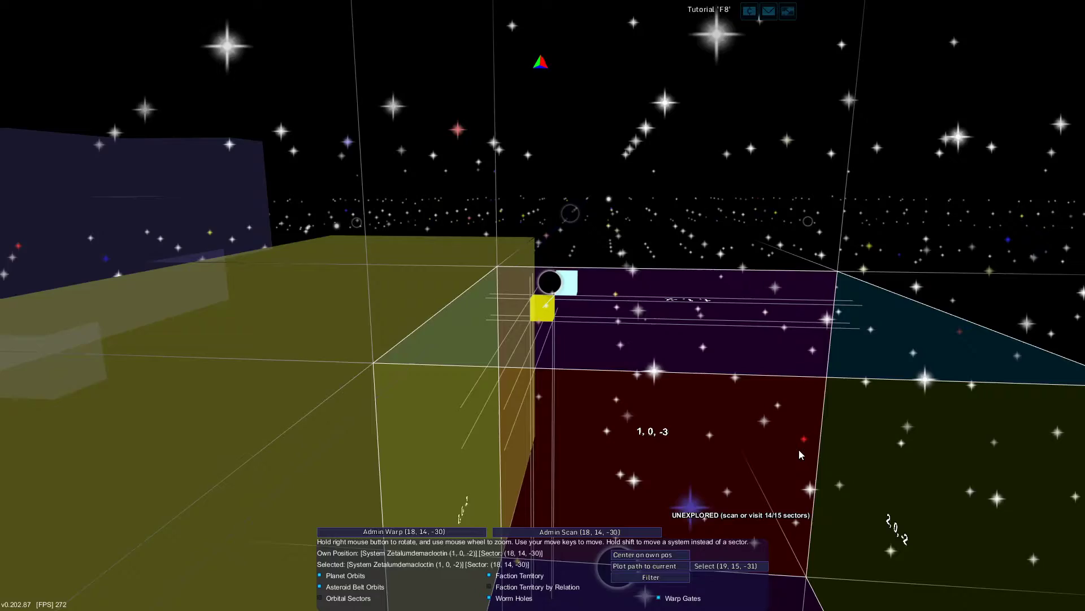
{"action": "key", "text": "m"}
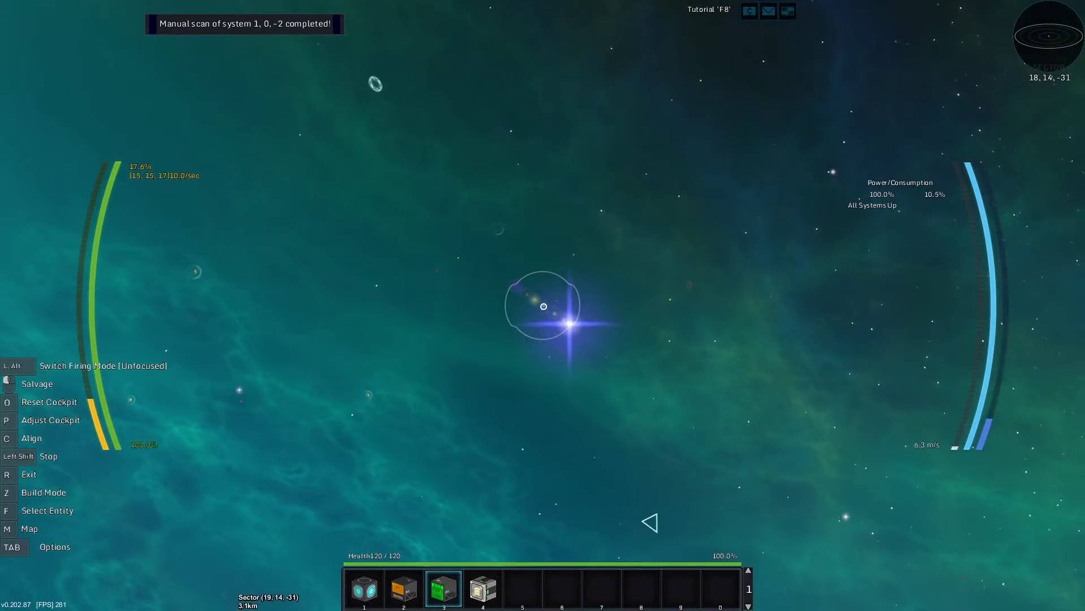
- Move the map selection via 19, 12, -25 to sector 24, 9, -30, then throttle toward it
{"action": "key", "text": "m"}
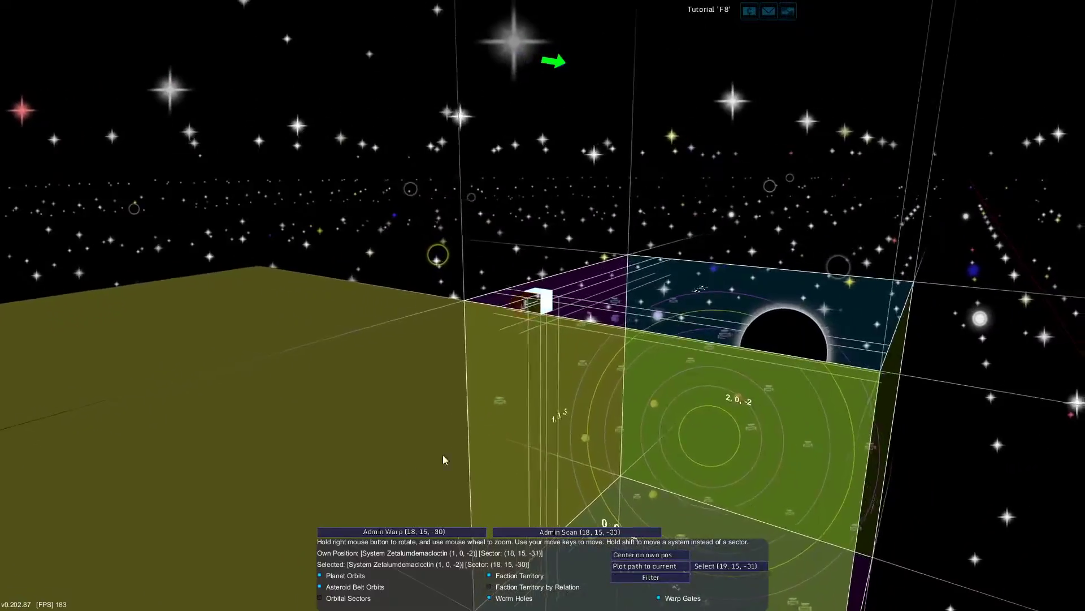
{"action": "key", "text": "w"}
{"action": "key", "text": "w"}
{"action": "key", "text": "w"}
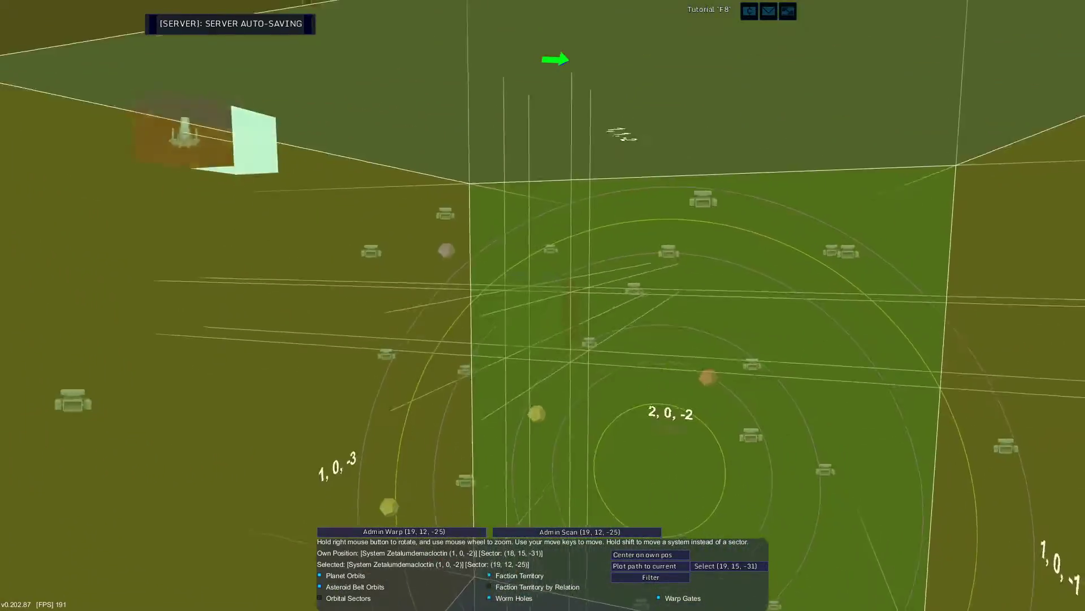
{"action": "key", "text": "d"}
{"action": "key", "text": "d"}
{"action": "key", "text": "d"}
{"action": "key", "text": "s"}
{"action": "key", "text": "s"}
{"action": "key", "text": "s"}
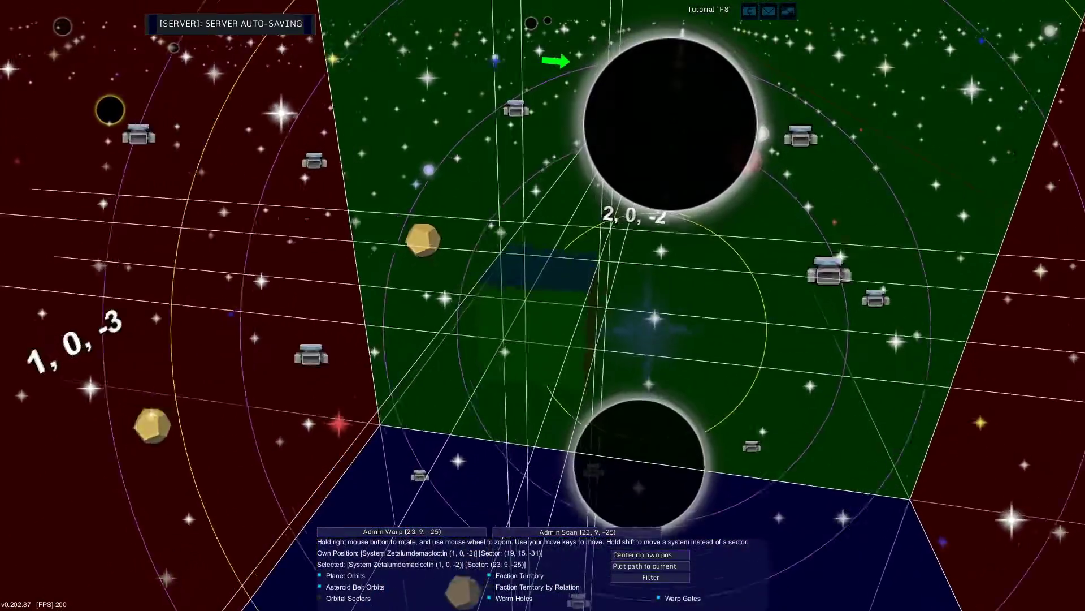
{"action": "key", "text": "s"}
{"action": "key", "text": "s"}
{"action": "key", "text": "s"}
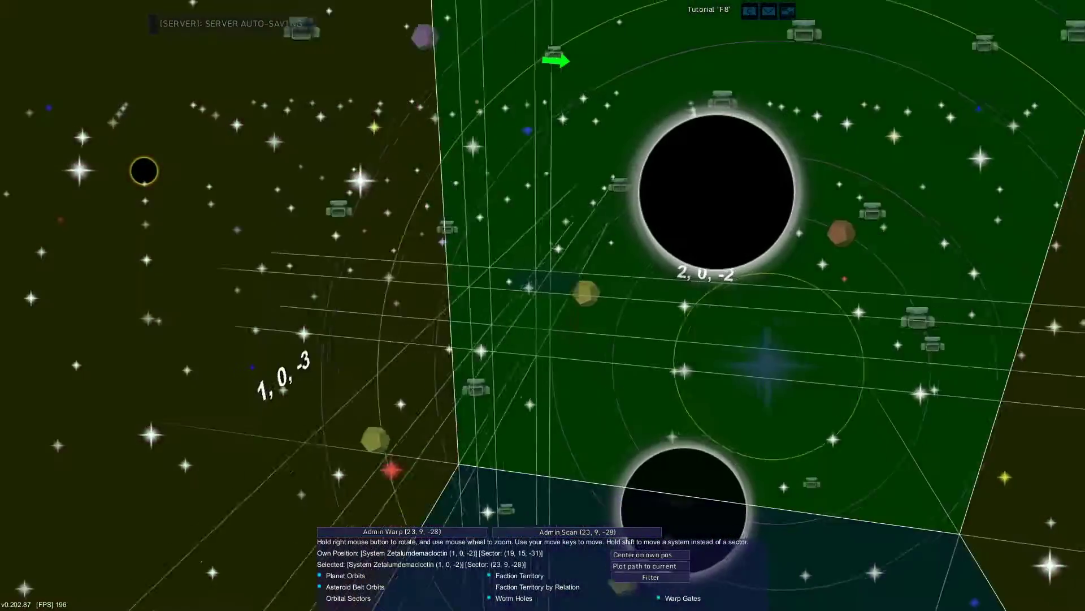
{"action": "key", "text": "s"}
{"action": "key", "text": "s"}
{"action": "key", "text": "d"}
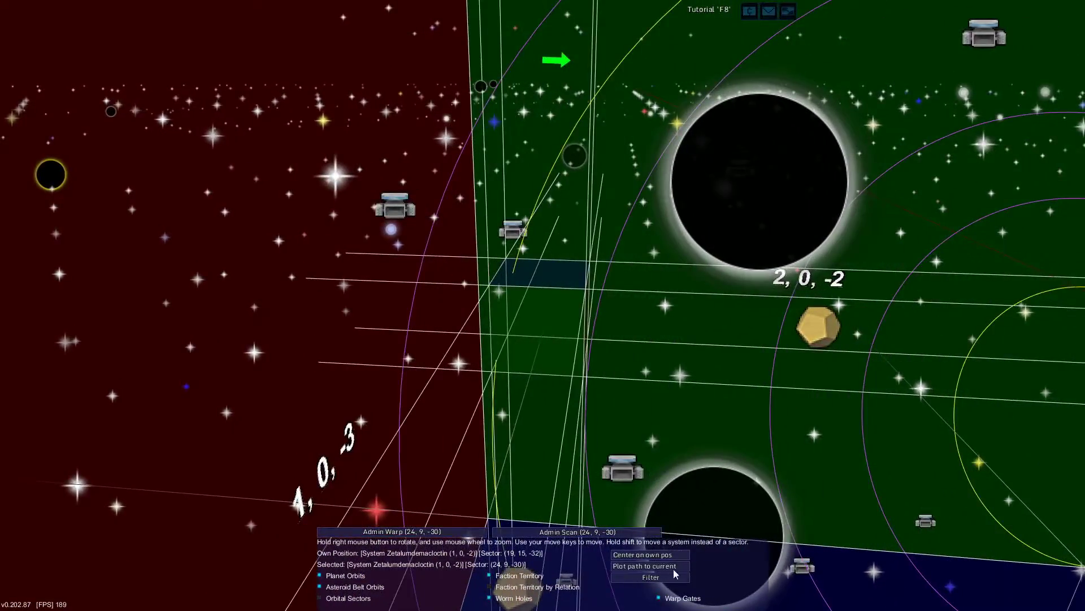
{"action": "key", "text": "m"}
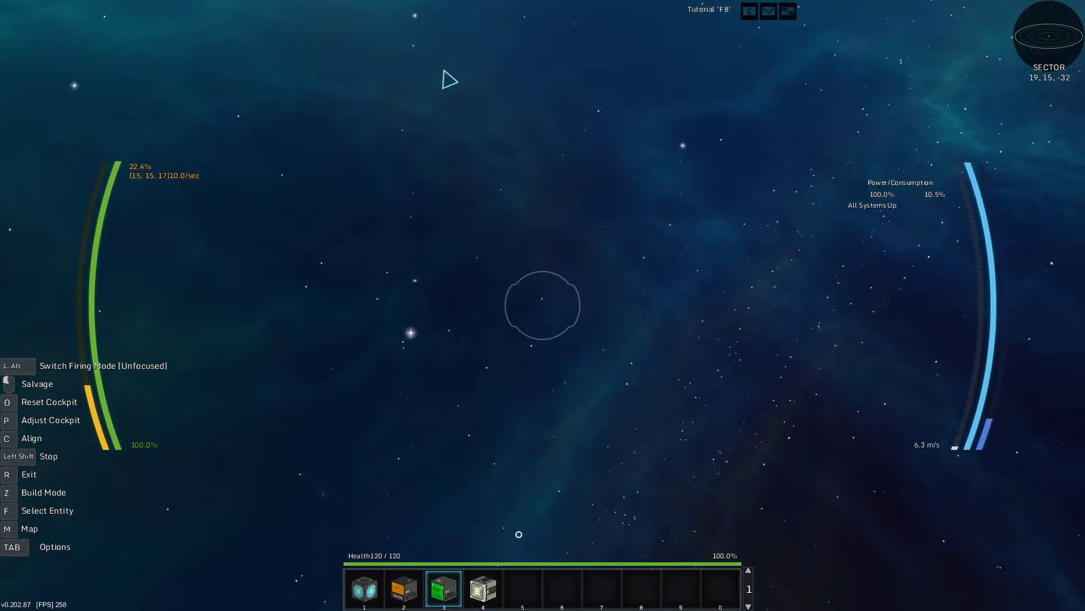
{"action": "key", "text": "w"}
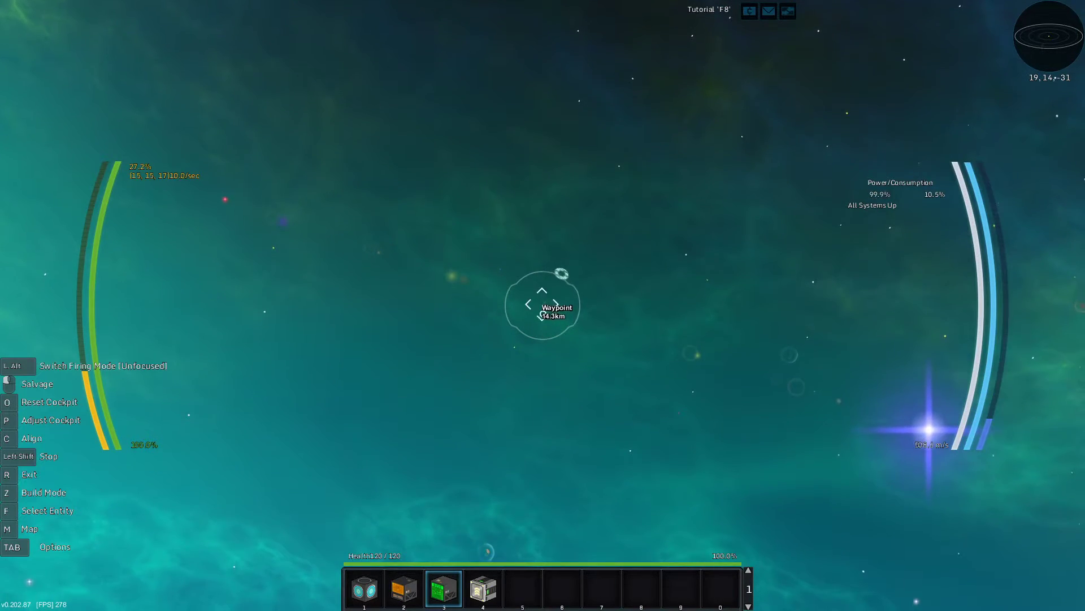
- Check the map, enter build mode, and cancel leaving the fast-moving ship
{"action": "key", "text": "m"}
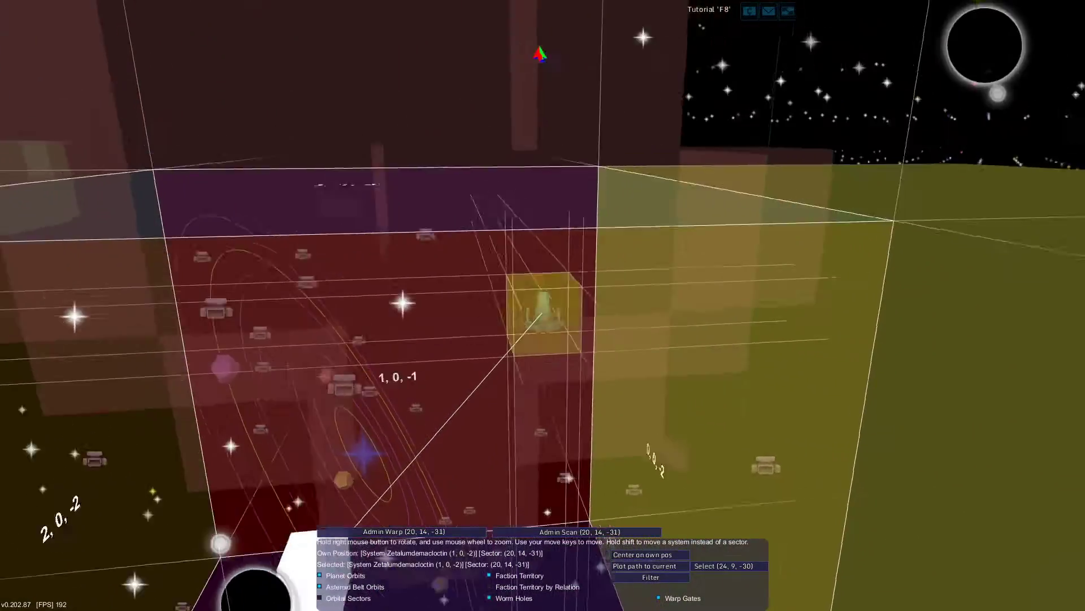
{"action": "key", "text": "m"}
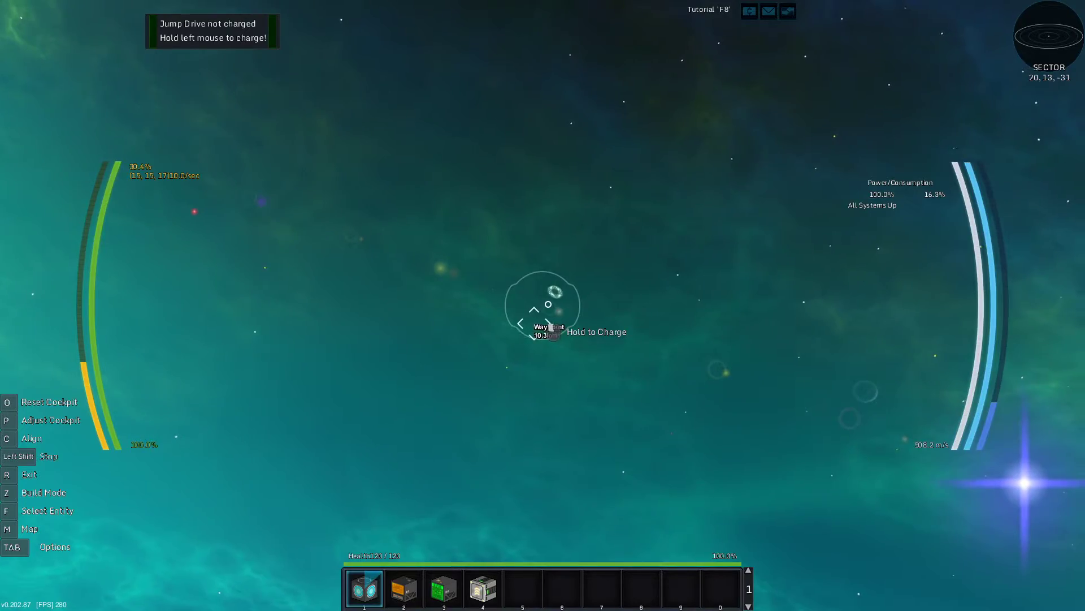
{"action": "key", "text": "z"}
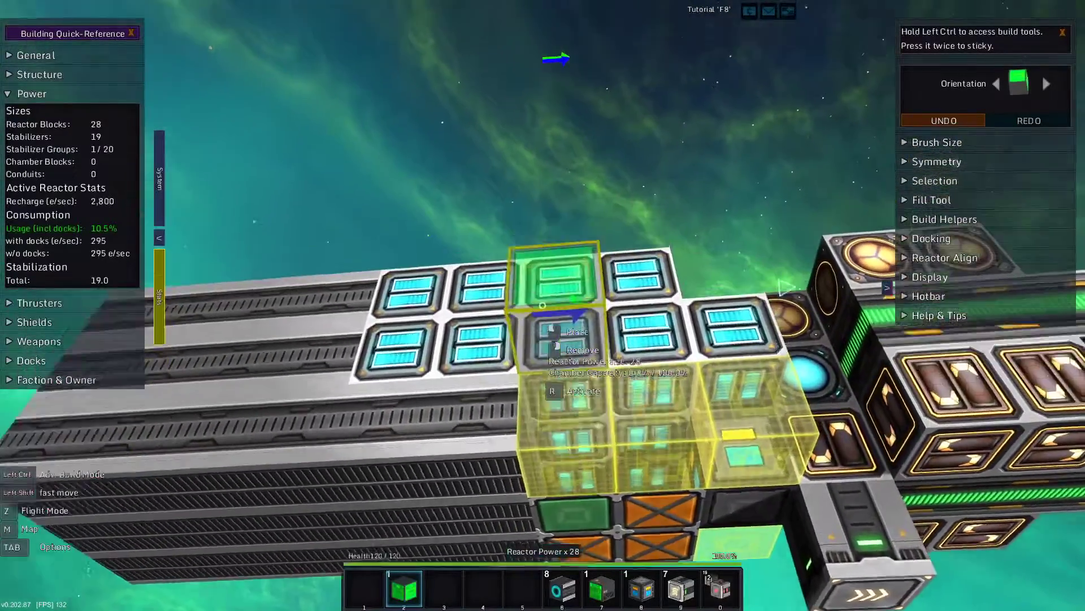
{"action": "key", "text": "r"}
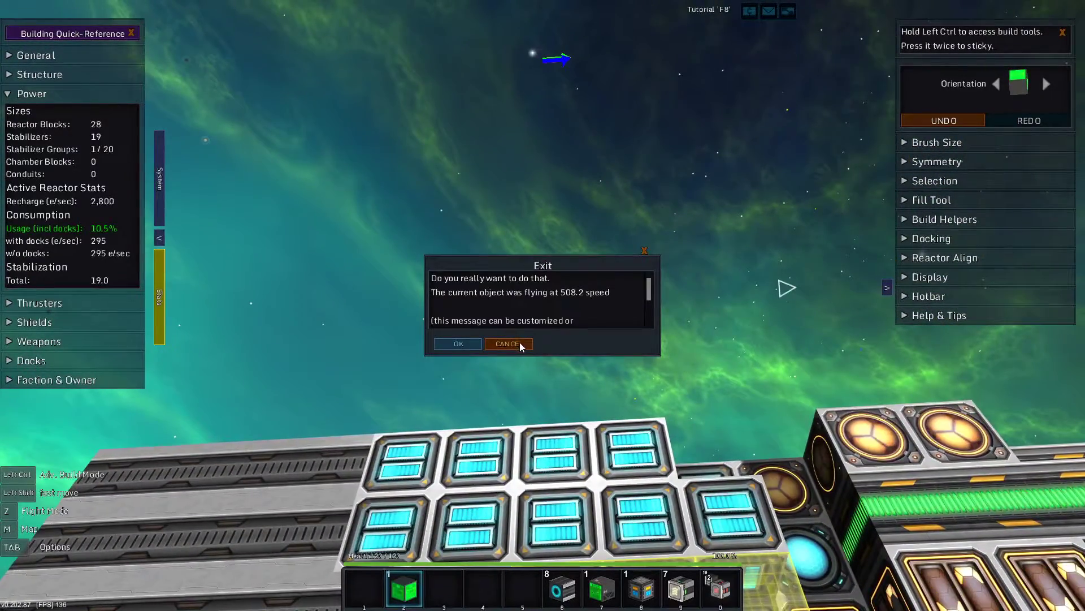
{"action": "left_click", "coordinate": [509, 343]}
- Resume flying the ship and bring up the Navigation Options list
{"action": "key", "text": "z"}
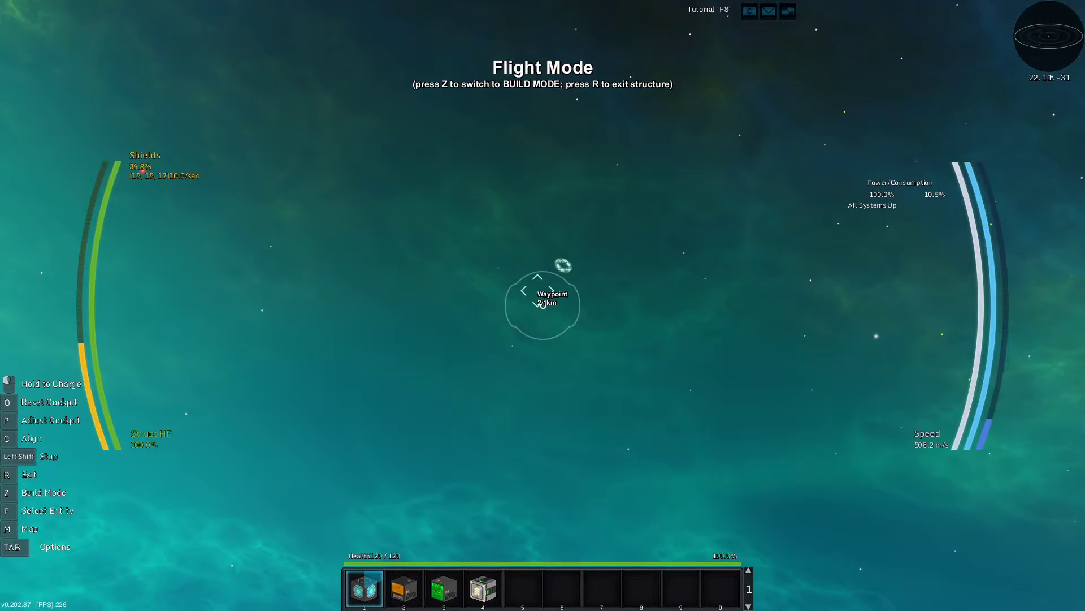
{"action": "key", "text": "m"}
{"action": "key", "text": "m"}
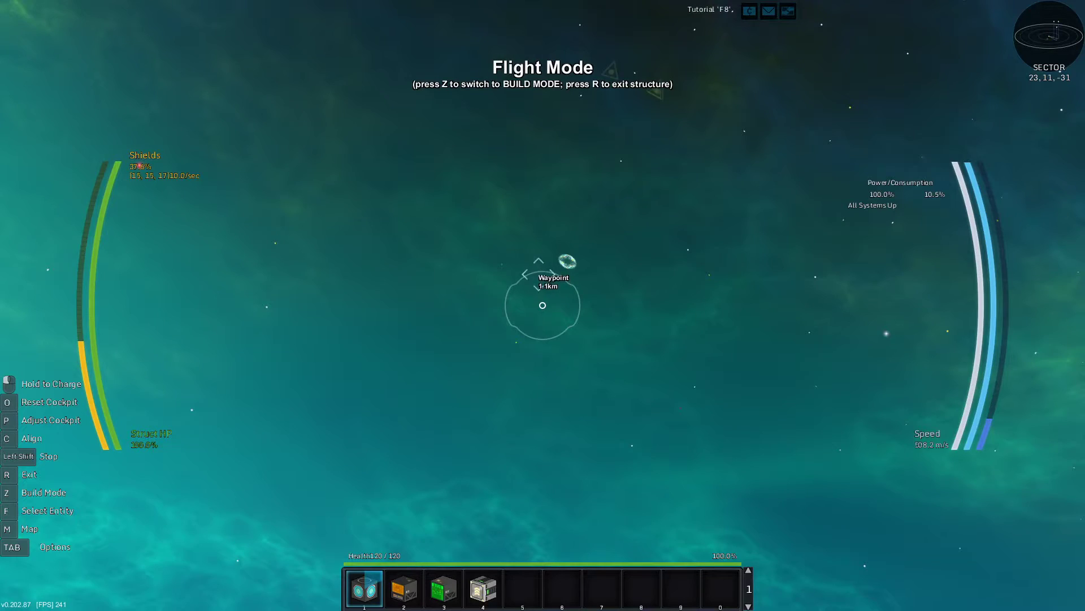
{"action": "key", "text": "n"}
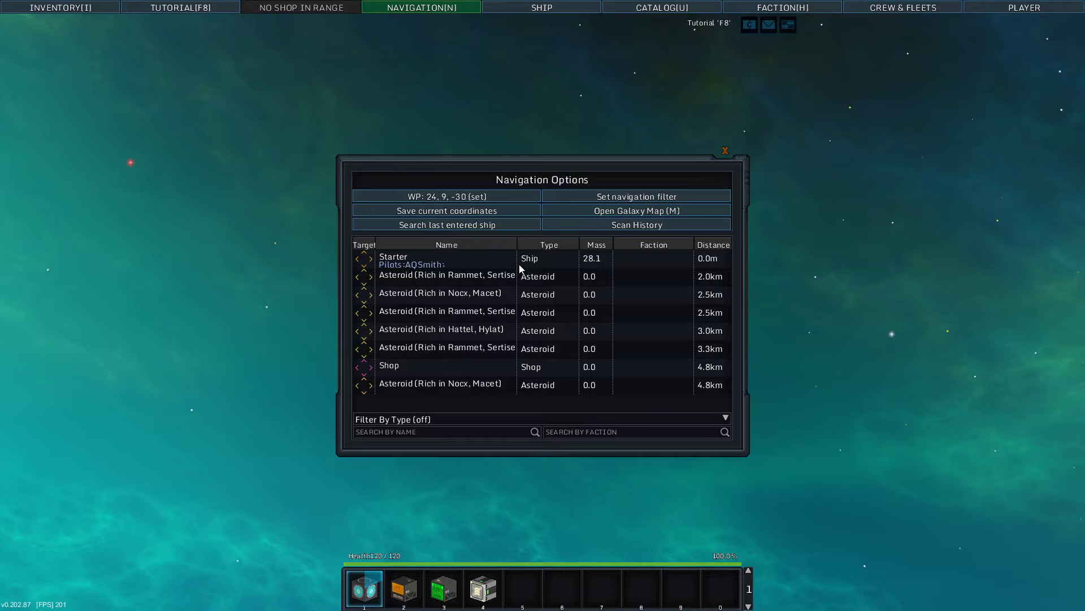
- Fly on to sector 24, 9, -30 and check the nearby asteroid list
{"action": "key", "text": "n"}
{"action": "key", "text": "w"}
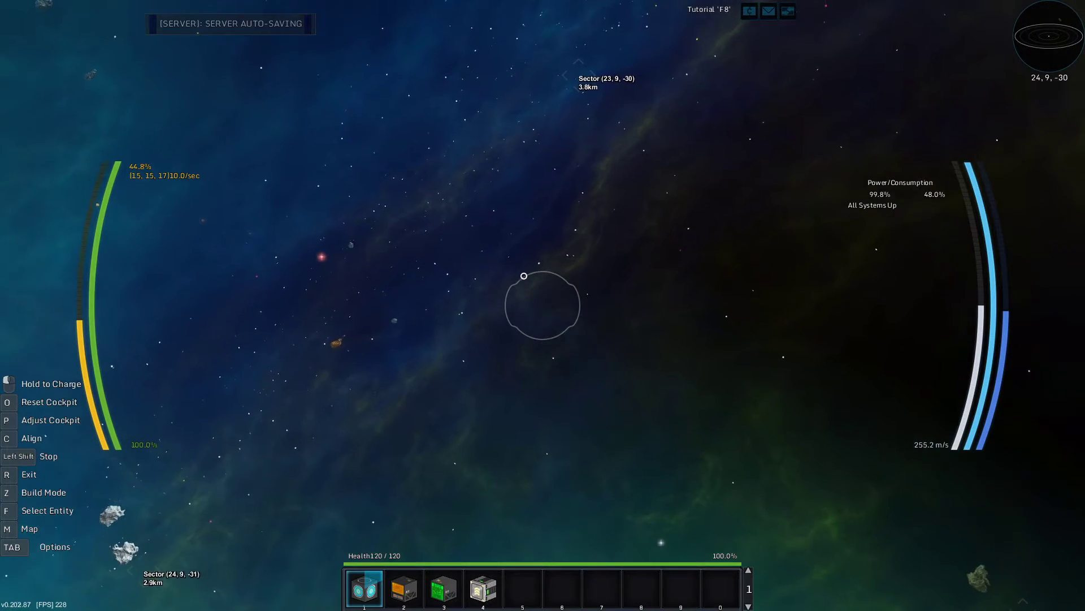
{"action": "key", "text": "n"}
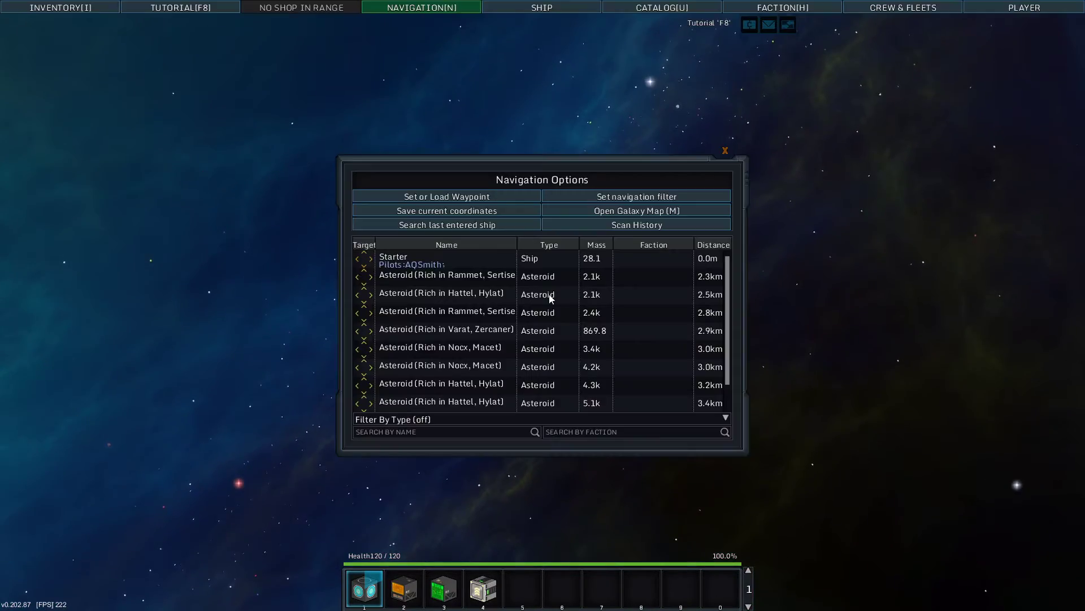
{"action": "key", "text": "n"}
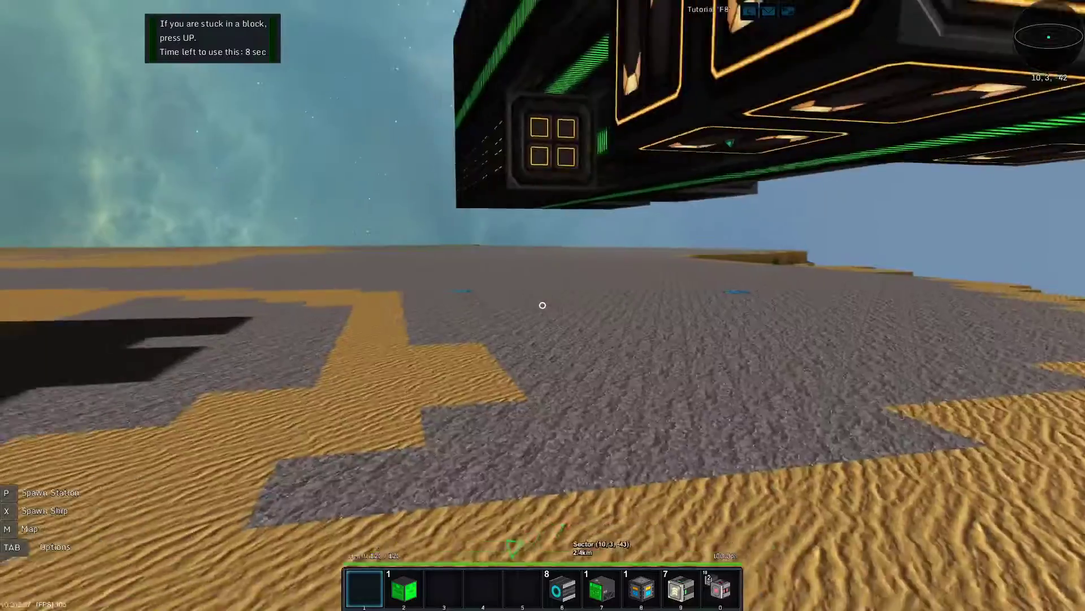
- Browse systems 0, 0, -4; 0, -1, -4; 1, 1, -2; and -1, 0, -3 on the galaxy map
{"action": "key", "text": "m"}
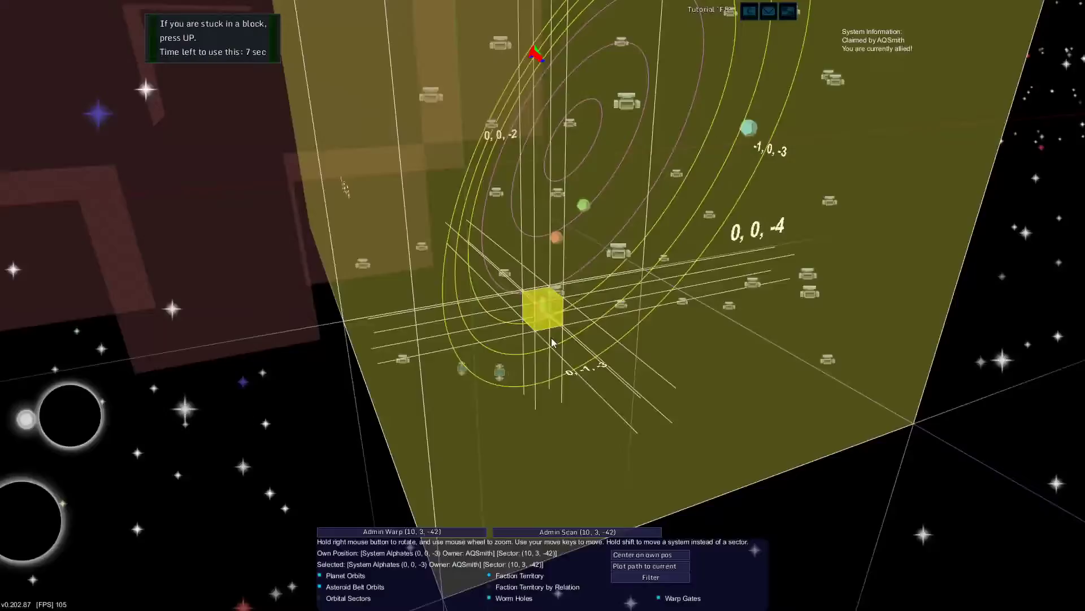
{"action": "key", "text": "shift+w"}
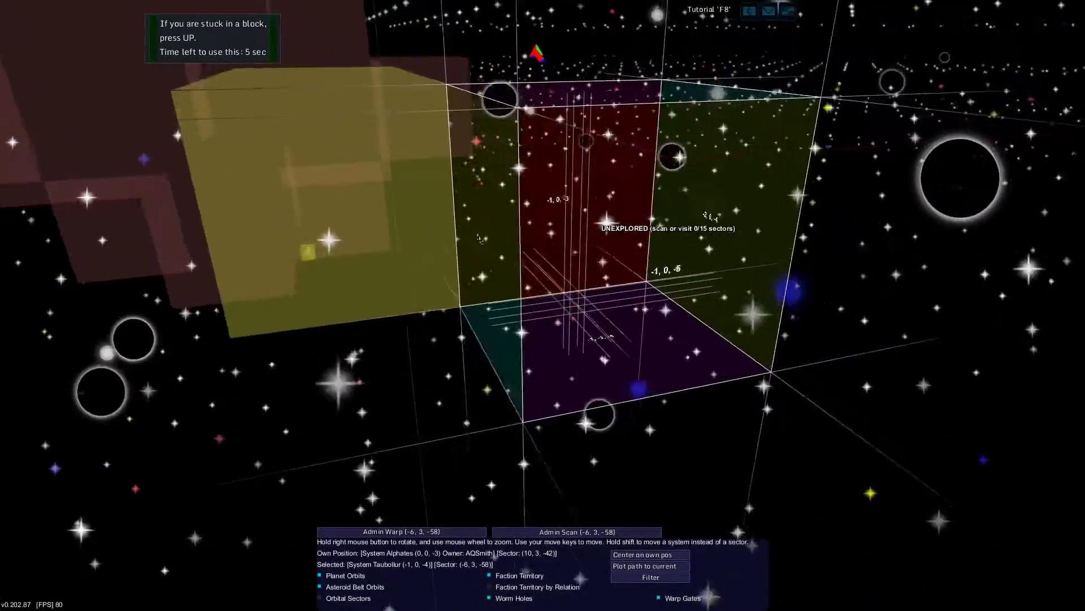
{"action": "key", "text": "shift+c"}
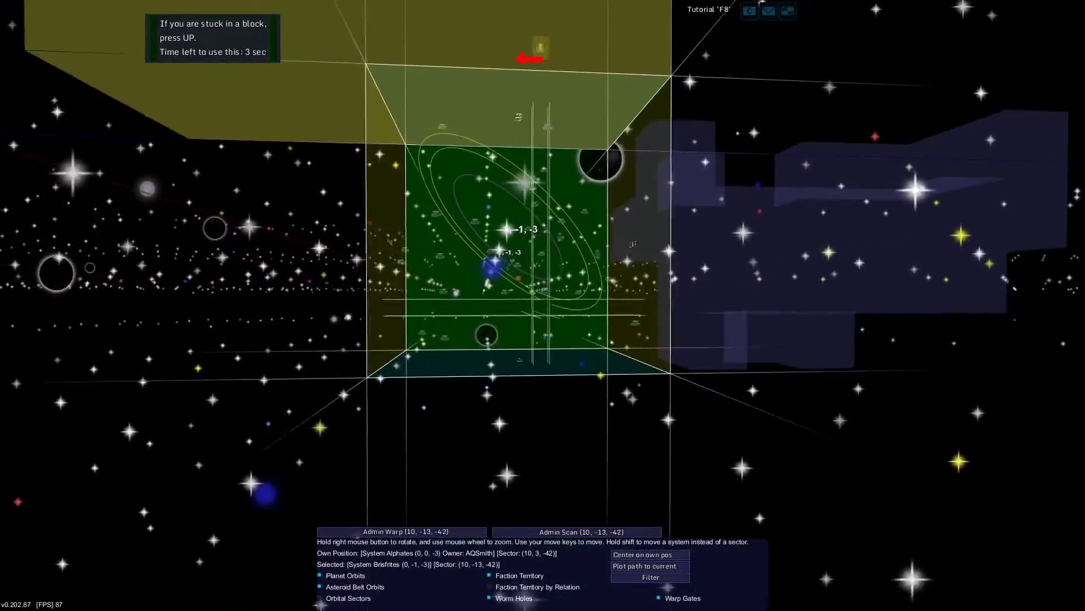
{"action": "key", "text": "shift+space"}
{"action": "key", "text": "shift+space"}
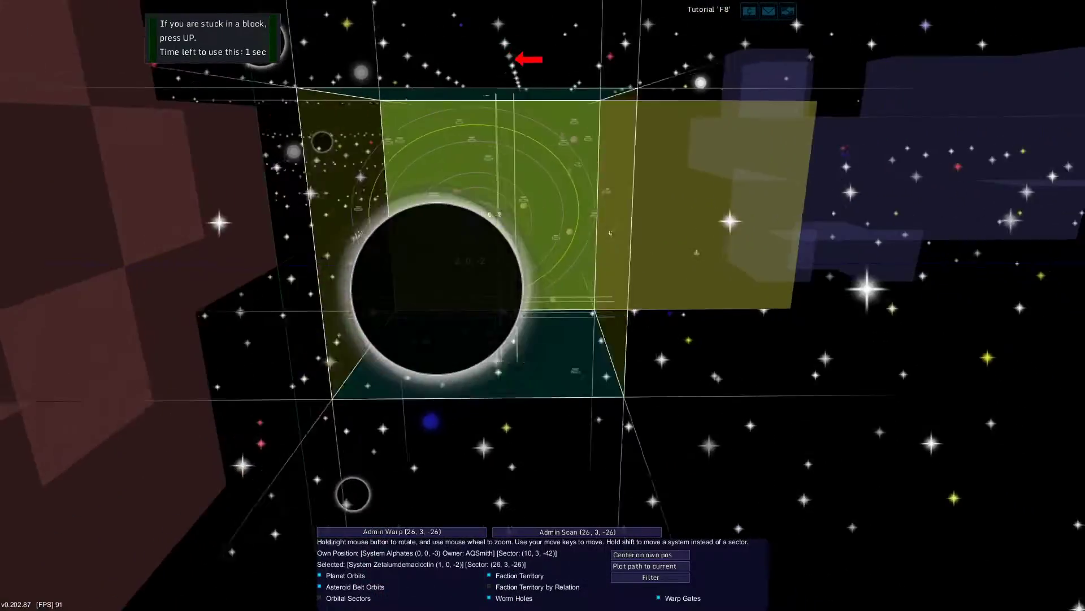
{"action": "key", "text": "shift+s"}
{"action": "key", "text": "shift+d"}
{"action": "key", "text": "shift+a"}
{"action": "key", "text": "shift+a"}
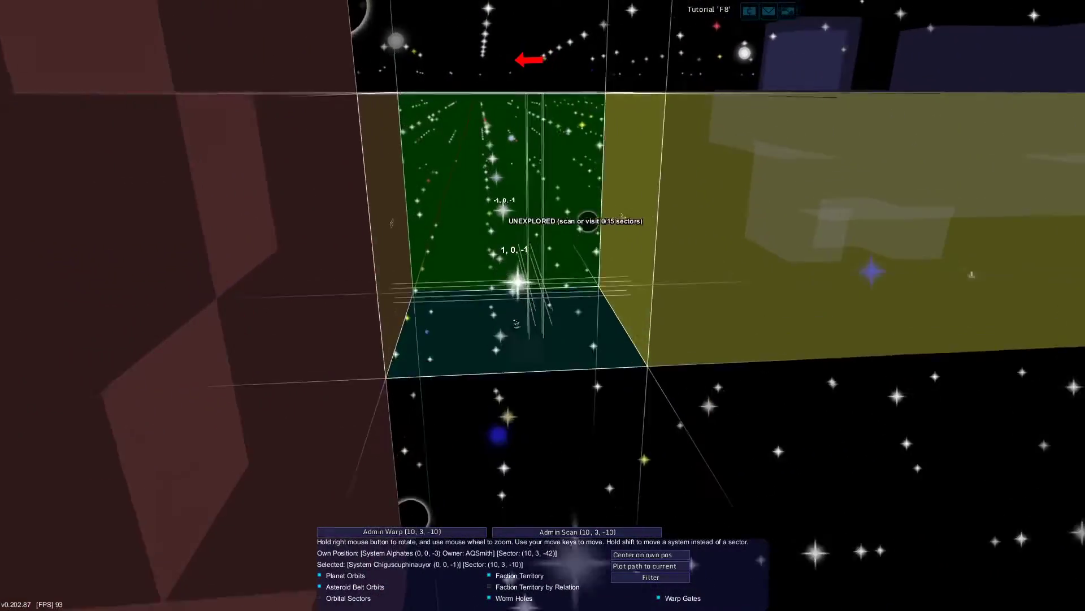
{"action": "key", "text": "shift+c"}
{"action": "key", "text": "shift+w"}
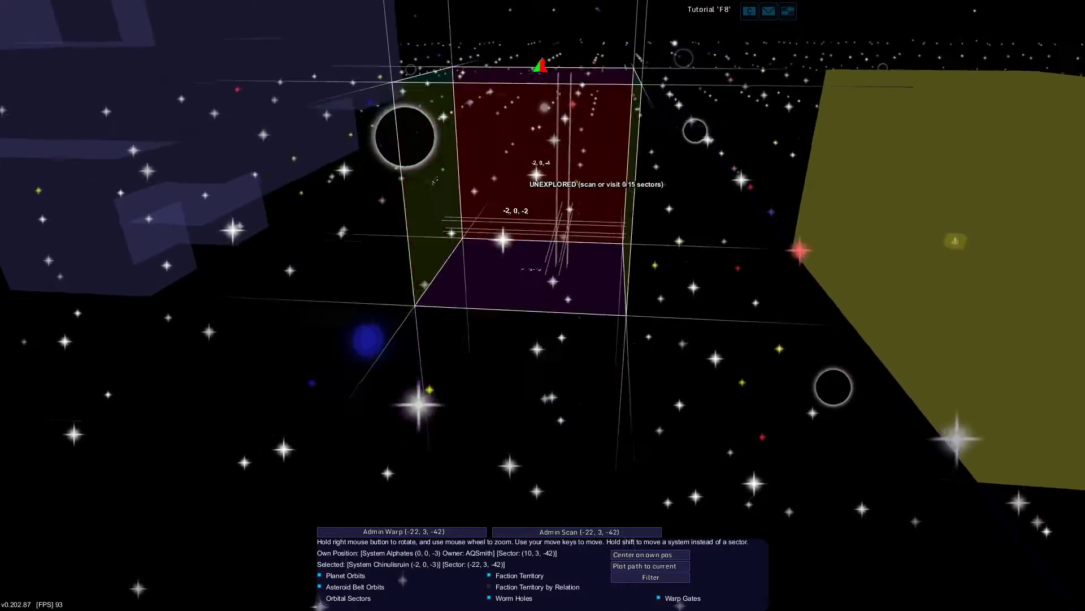
- Step the selection through neighbouring systems around 0, 0, -2 and -1, 0, -1
{"action": "key", "text": "d"}
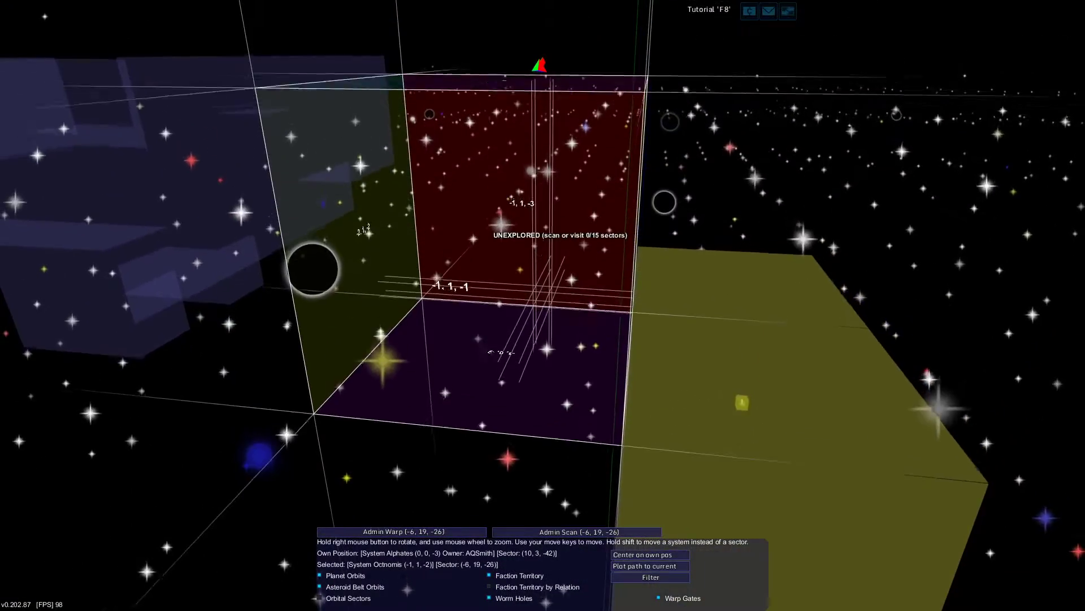
{"action": "key", "text": "a"}
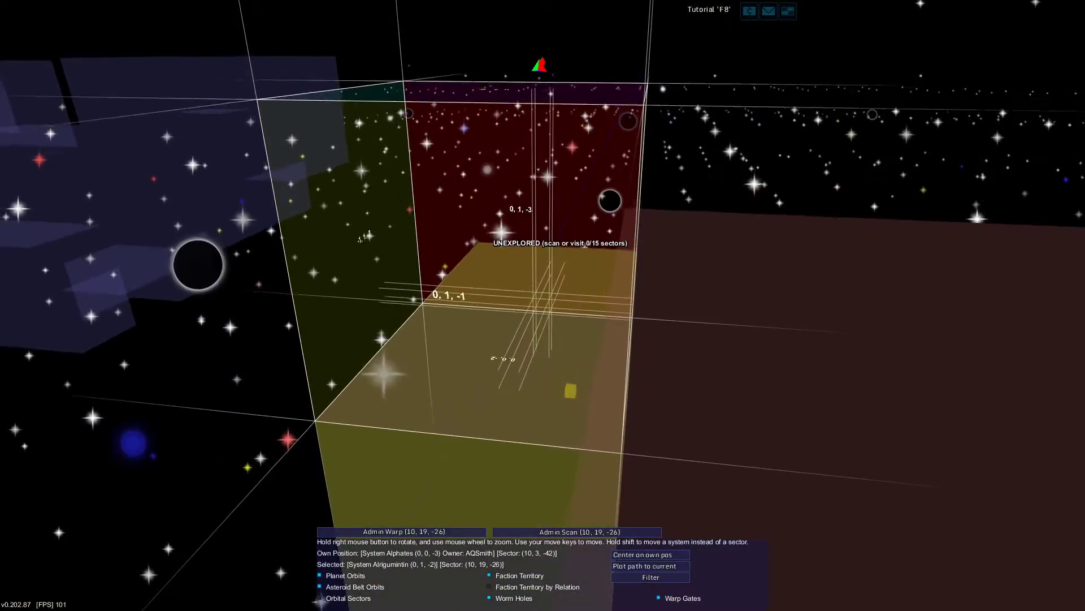
{"action": "key", "text": "d"}
{"action": "key", "text": "a"}
{"action": "key", "text": "s"}
{"action": "key", "text": "shift+c"}
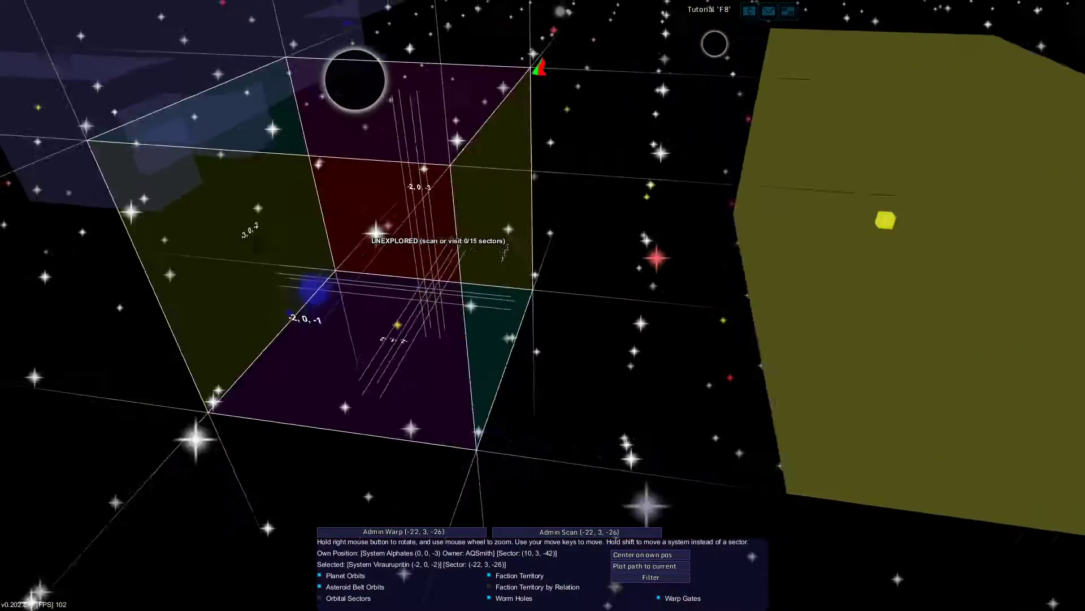
{"action": "key", "text": "w"}
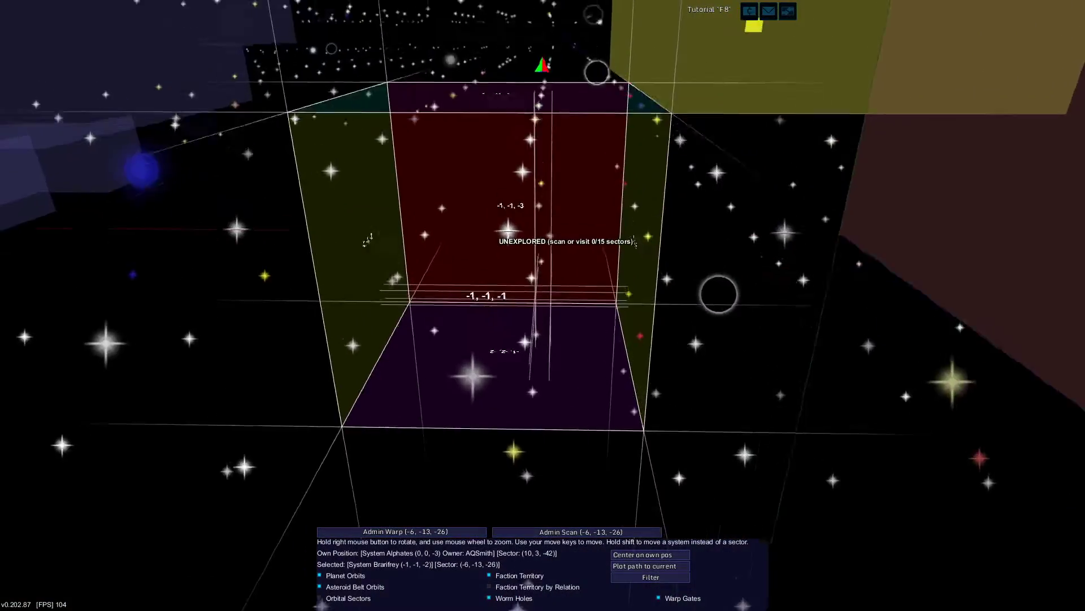
{"action": "key", "text": "d"}
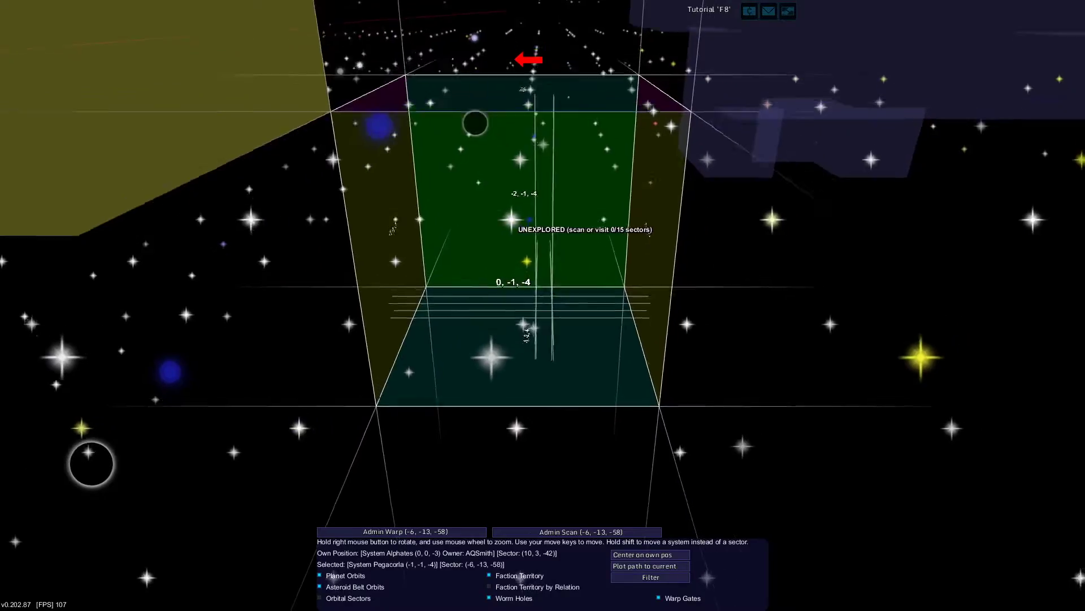
{"action": "key", "text": "space"}
{"action": "key", "text": "w"}
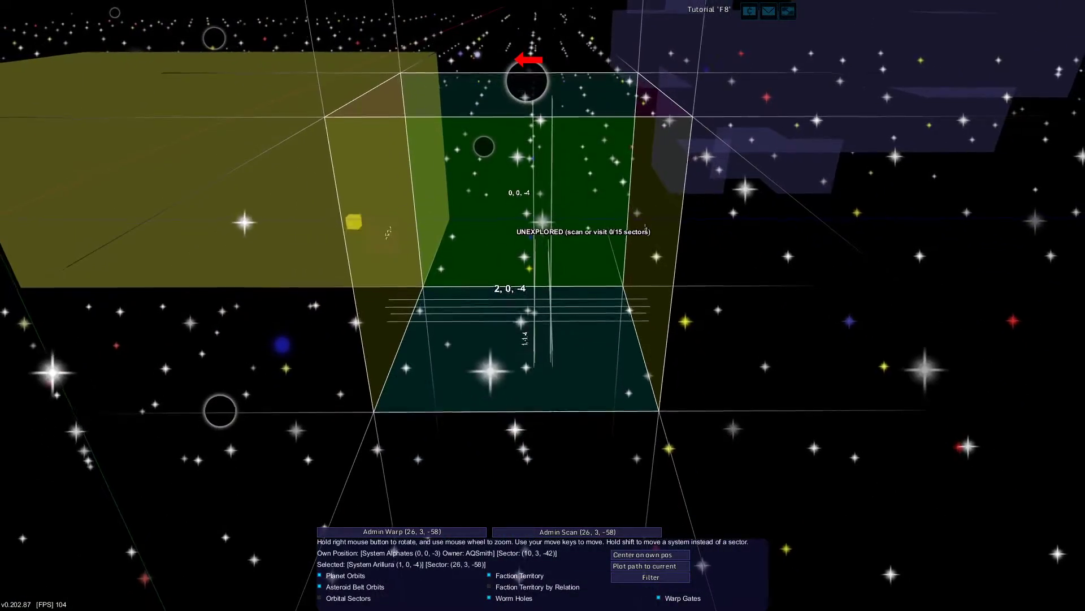
{"action": "key", "text": "d"}
{"action": "key", "text": "space"}
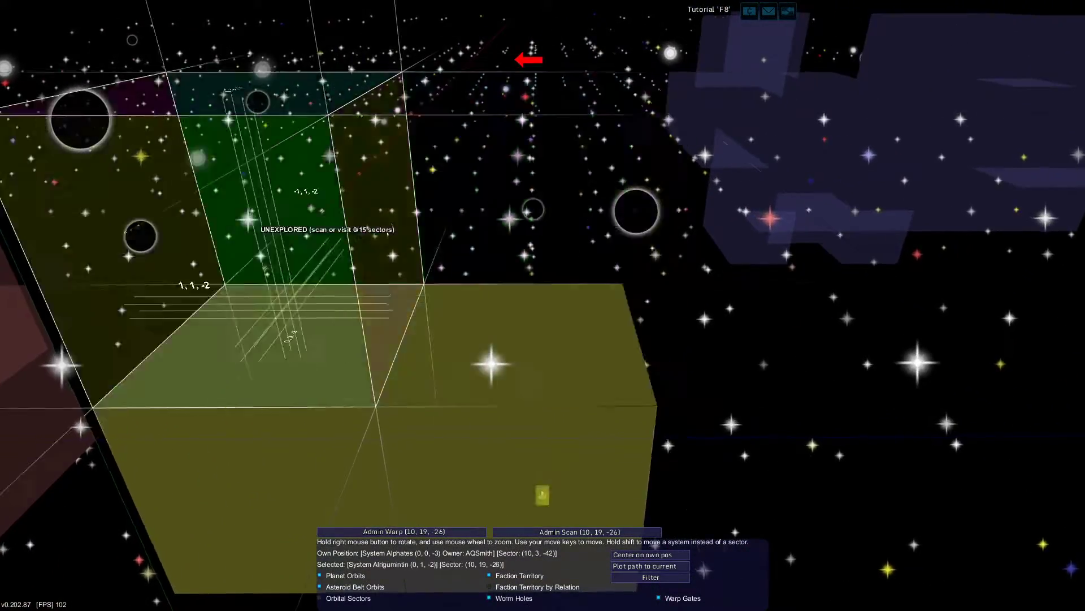
{"action": "key", "text": "s"}
{"action": "key", "text": "c"}
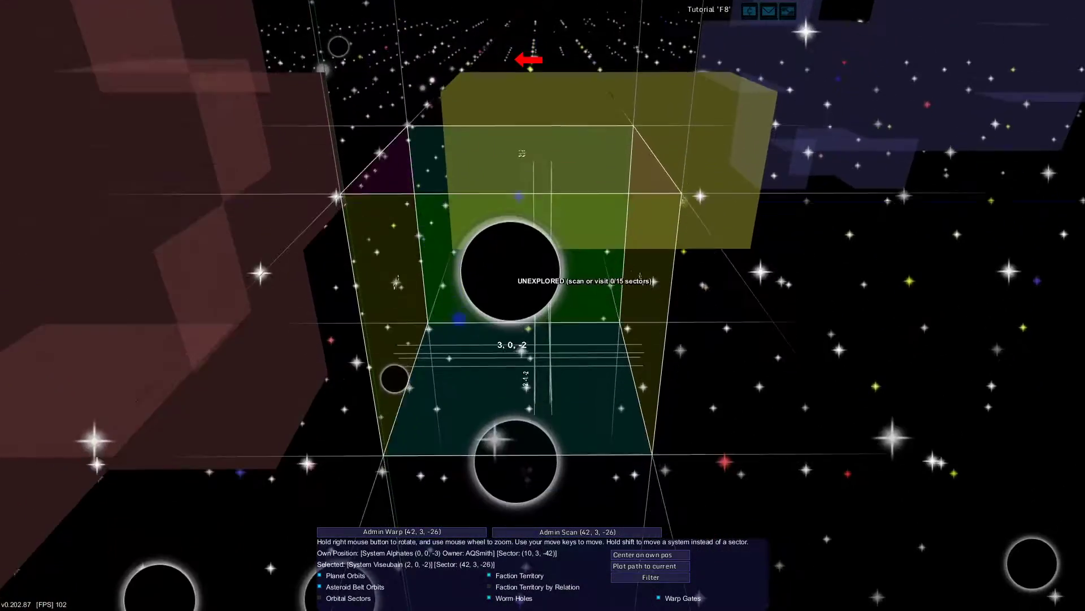
{"action": "key", "text": "a"}
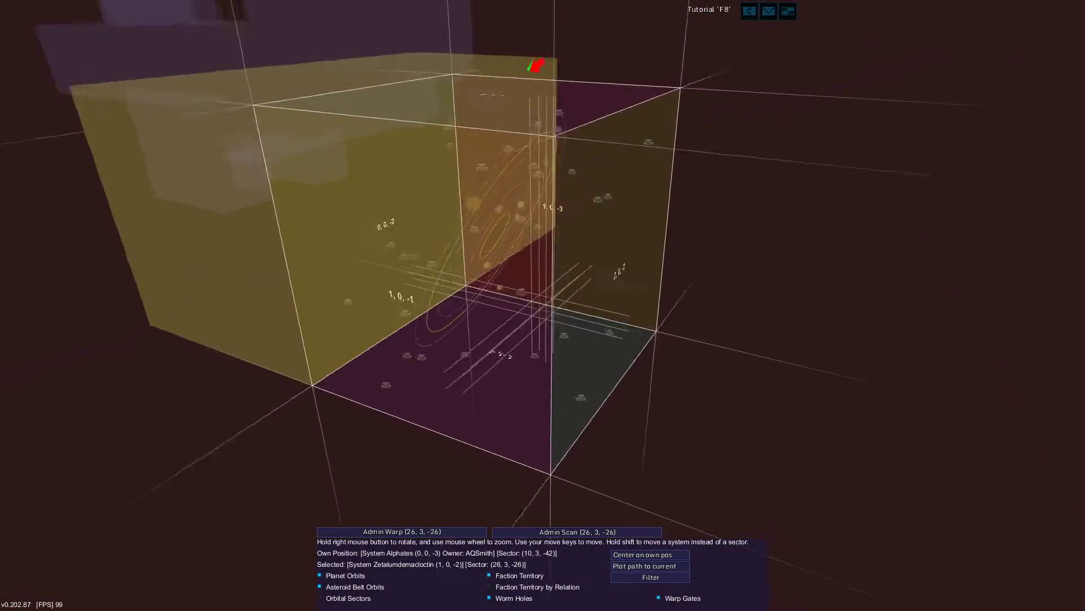
- Move the selection back toward home and close the map to stand on foot
{"action": "key", "text": "w"}
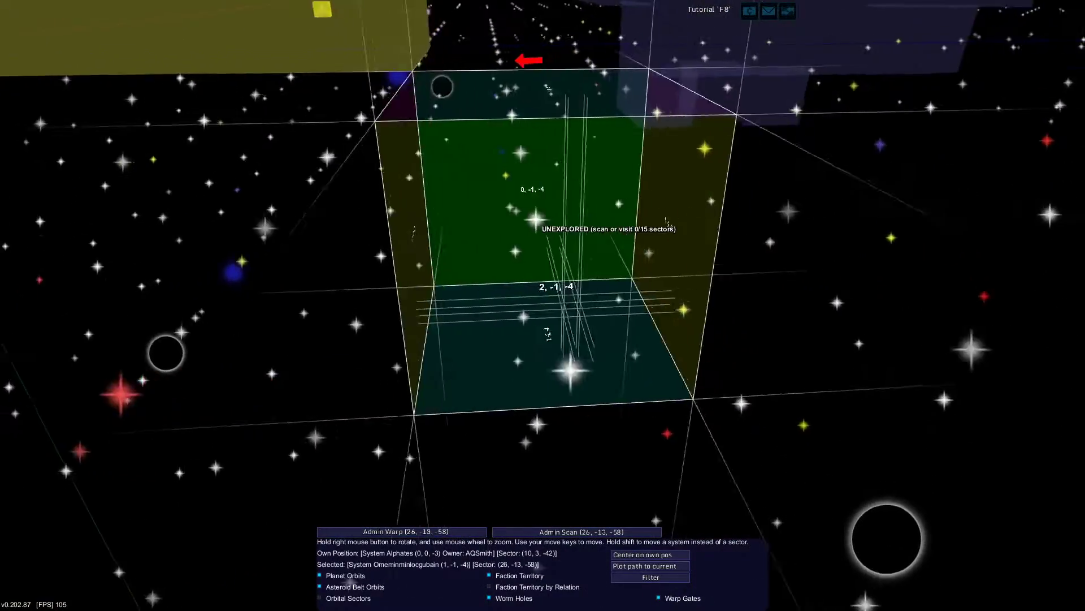
{"action": "key", "text": "shift+a"}
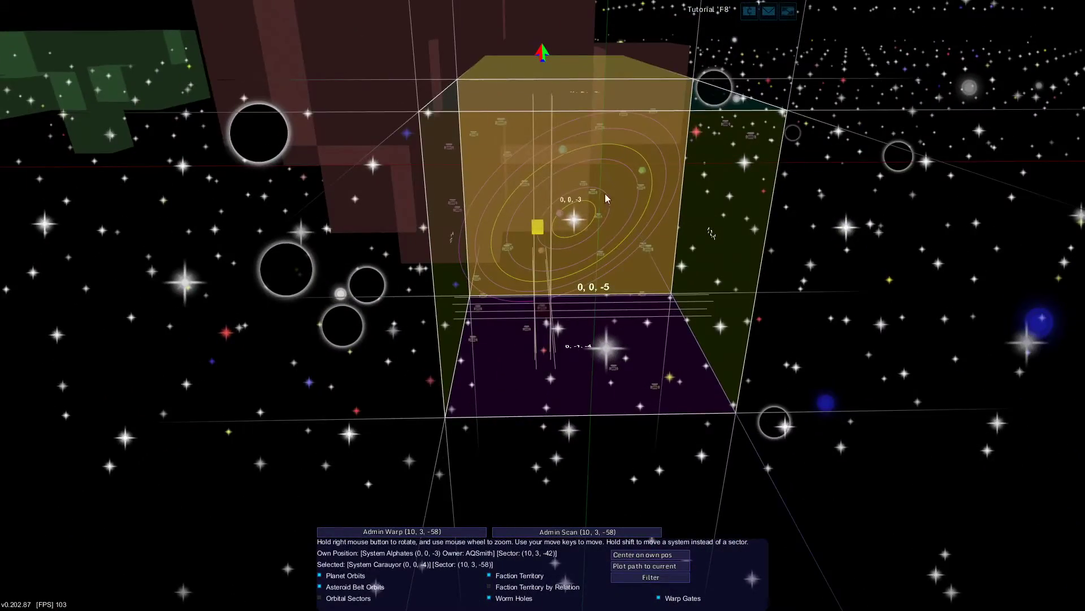
{"action": "key", "text": "shift+a"}
{"action": "key", "text": "shift+w"}
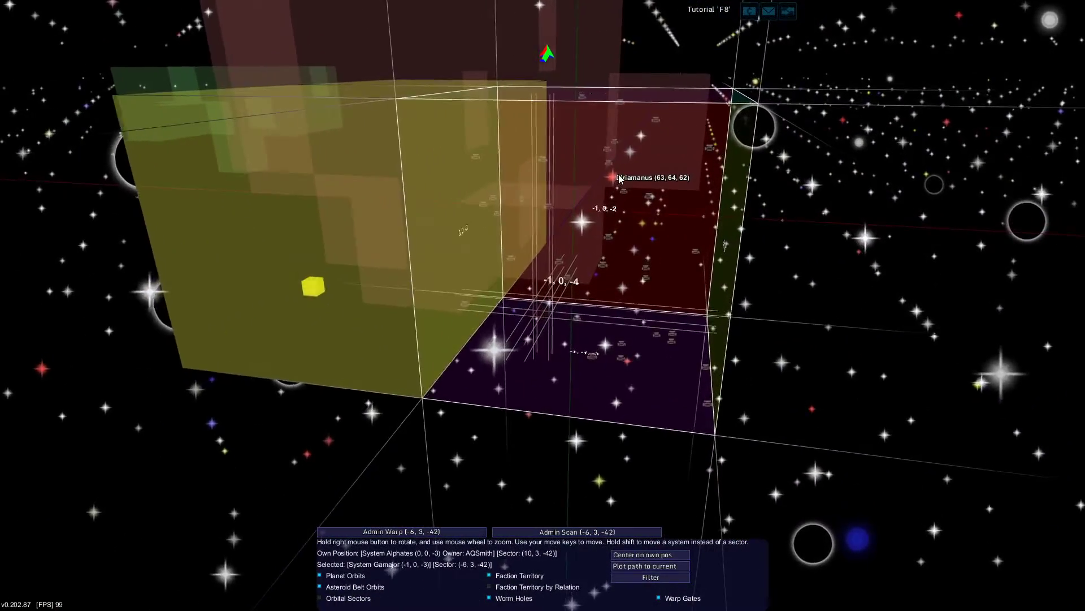
{"action": "key", "text": "m"}
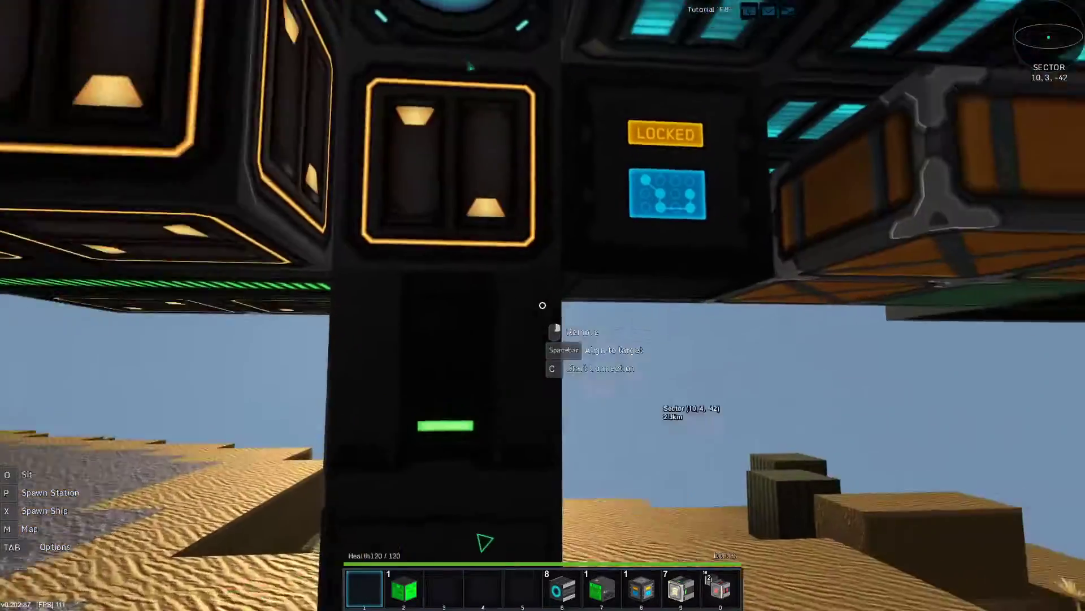
- View the stash contents and the Capsule Refinery's ore and crystal inventory
{"action": "key", "text": "r"}
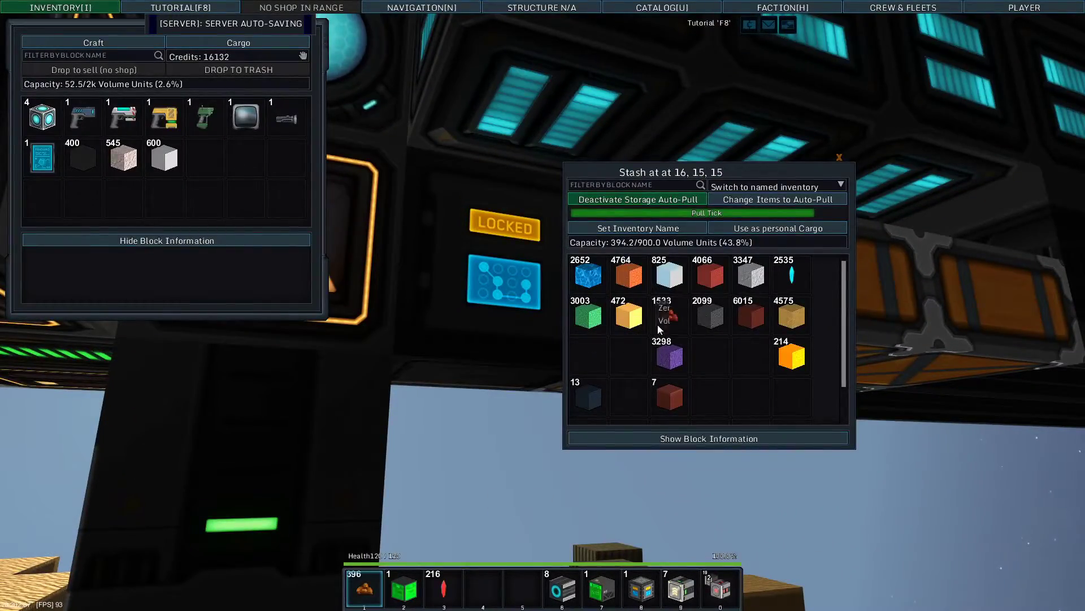
{"action": "key", "text": "Escape"}
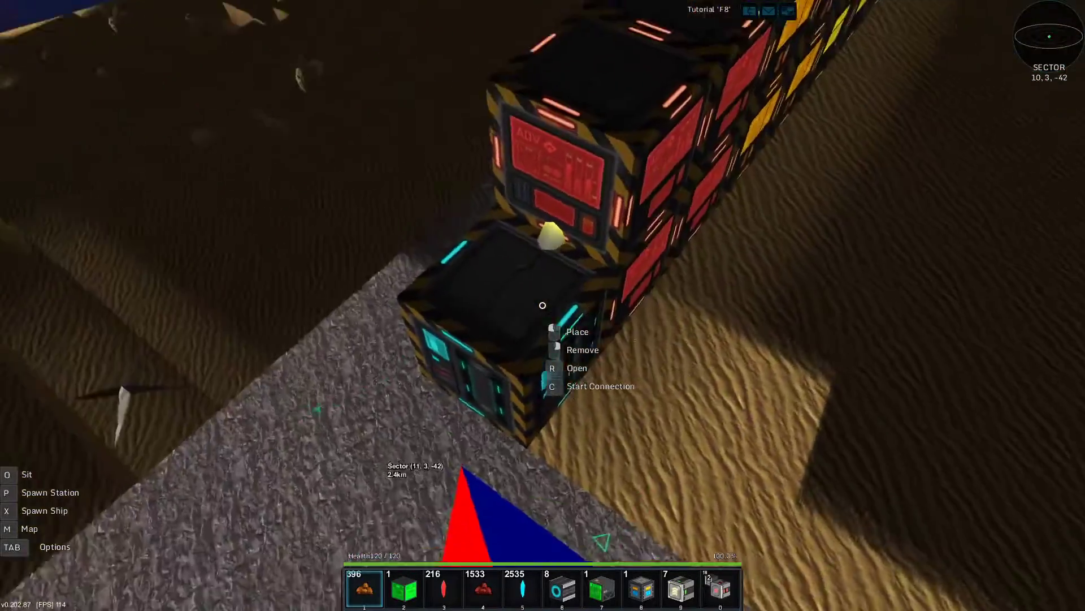
{"action": "key", "text": "r"}
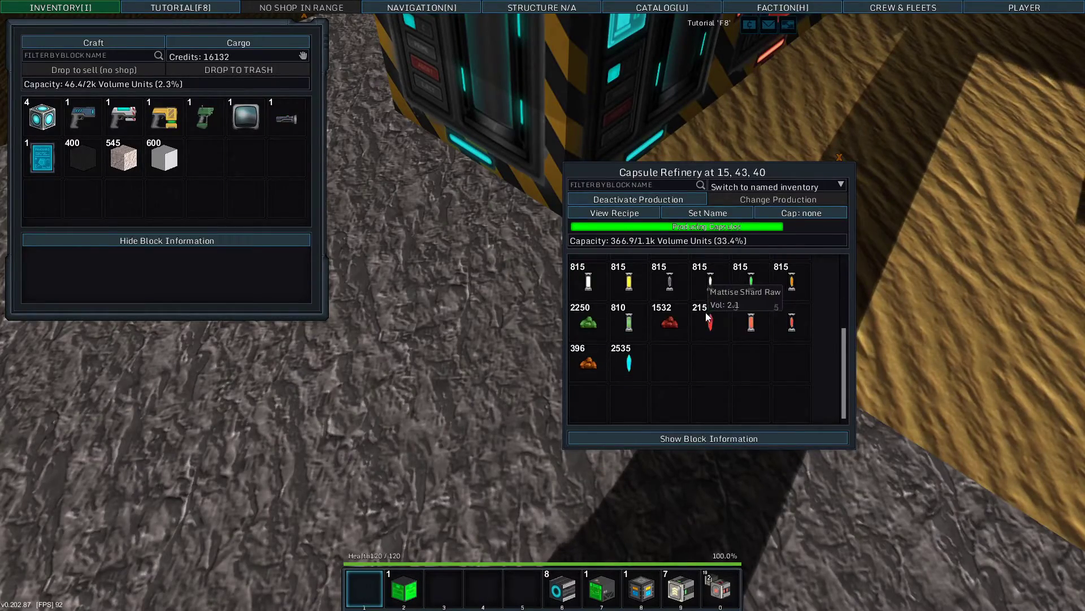
{"action": "key", "text": "Escape"}
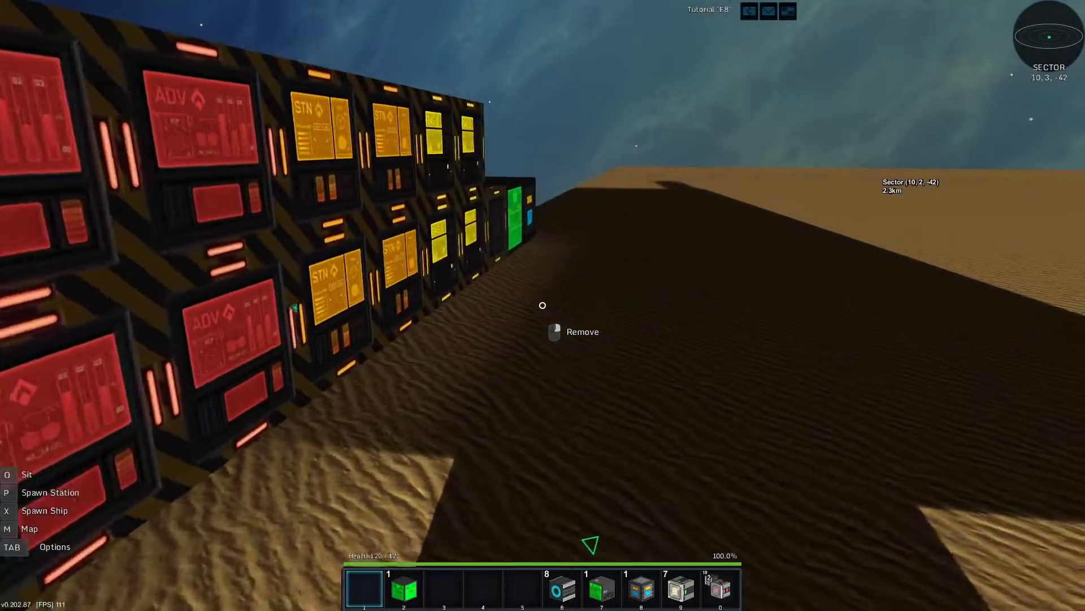
- Check the empty Basic Factory panel and switch to build mode
{"action": "key", "text": "r"}
{"action": "key", "text": "r"}
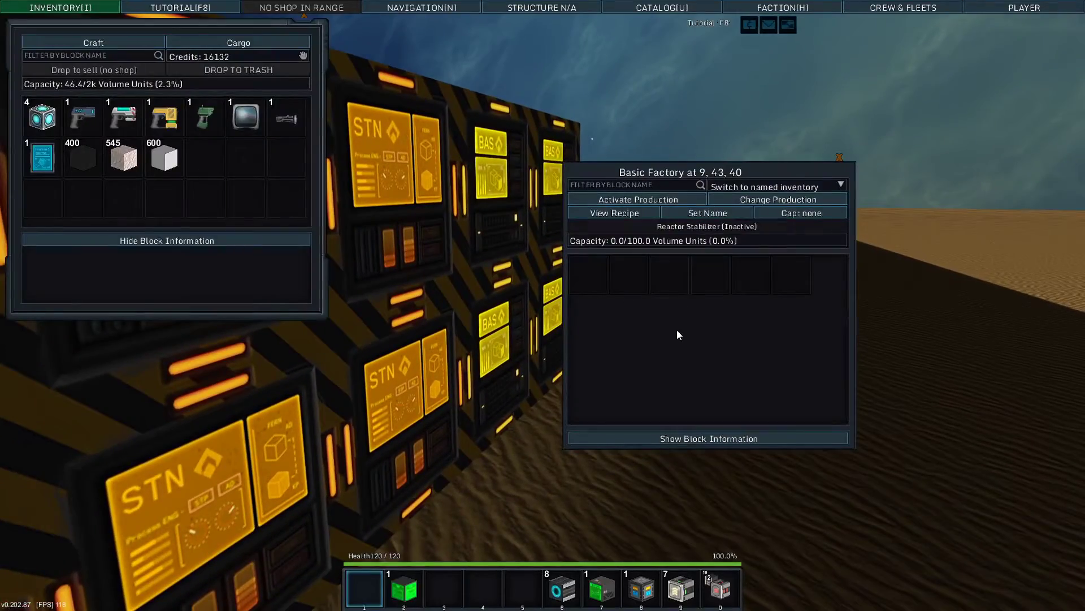
{"action": "key", "text": "Escape"}
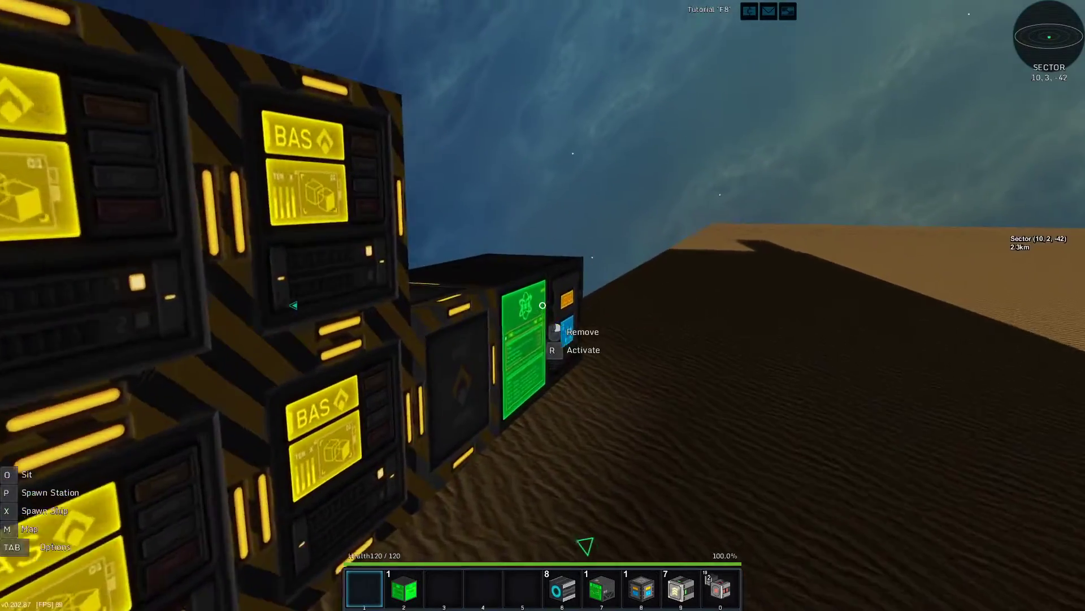
{"action": "key", "text": "r"}
- Check the first factory production panels, returning to build mode between them
{"action": "key", "text": "r"}
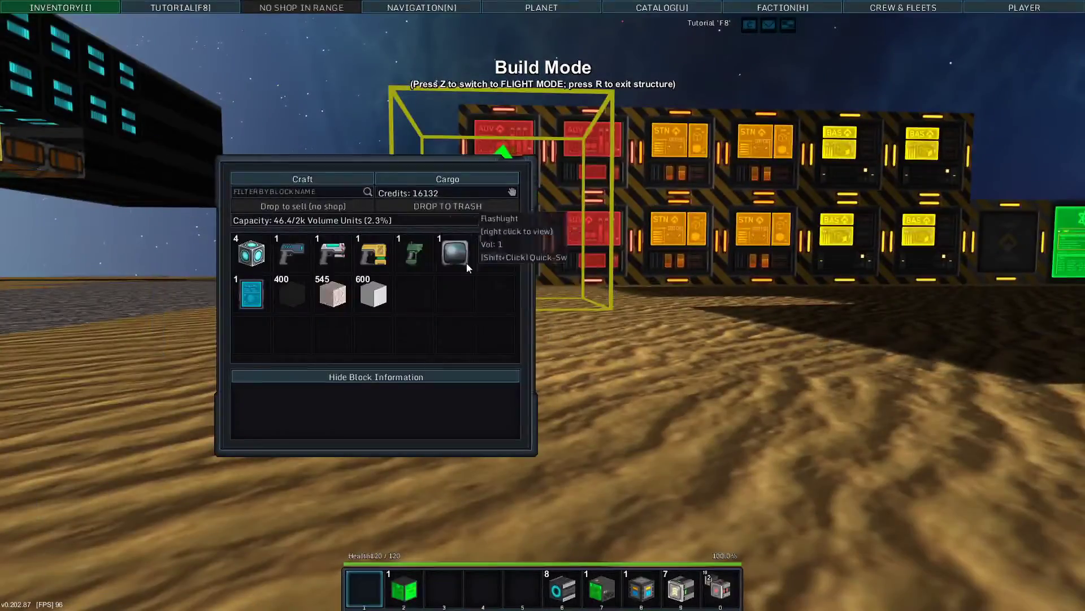
{"action": "key", "text": "Escape"}
{"action": "key", "text": "r"}
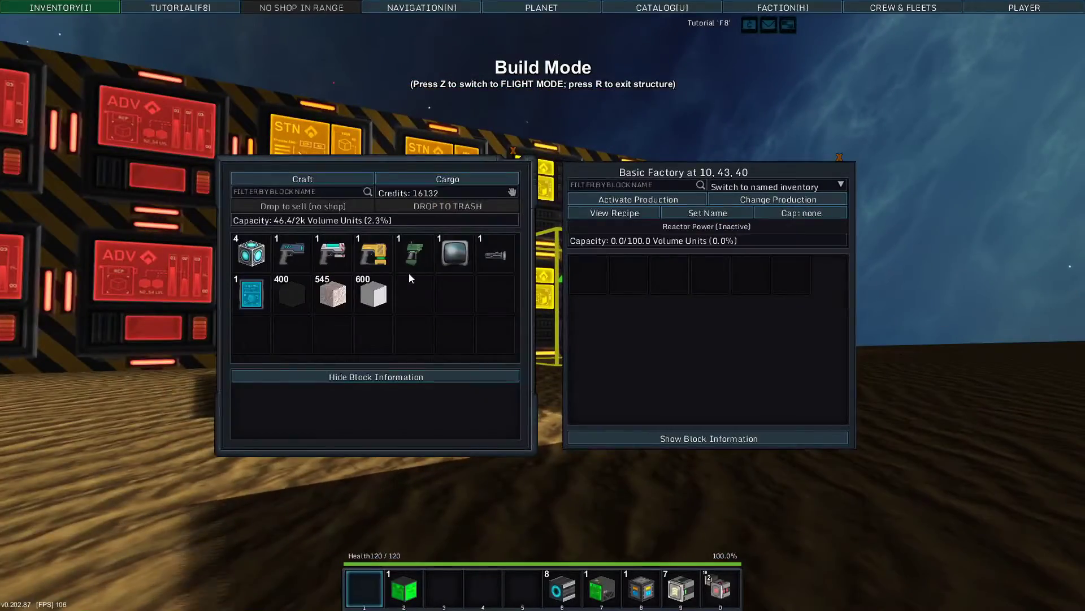
{"action": "key", "text": "Escape"}
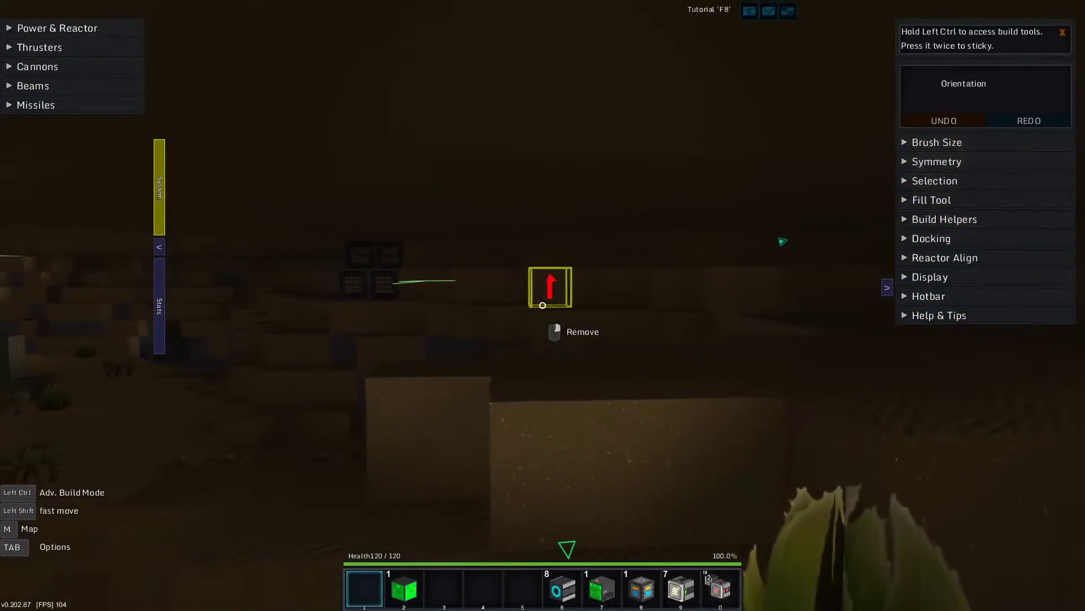
{"action": "key", "text": "r"}
{"action": "key", "text": "Escape"}
- Review the Basic, Advanced and Standard Factory panels, leaving the Advanced Factory producing
{"action": "key", "text": "r"}
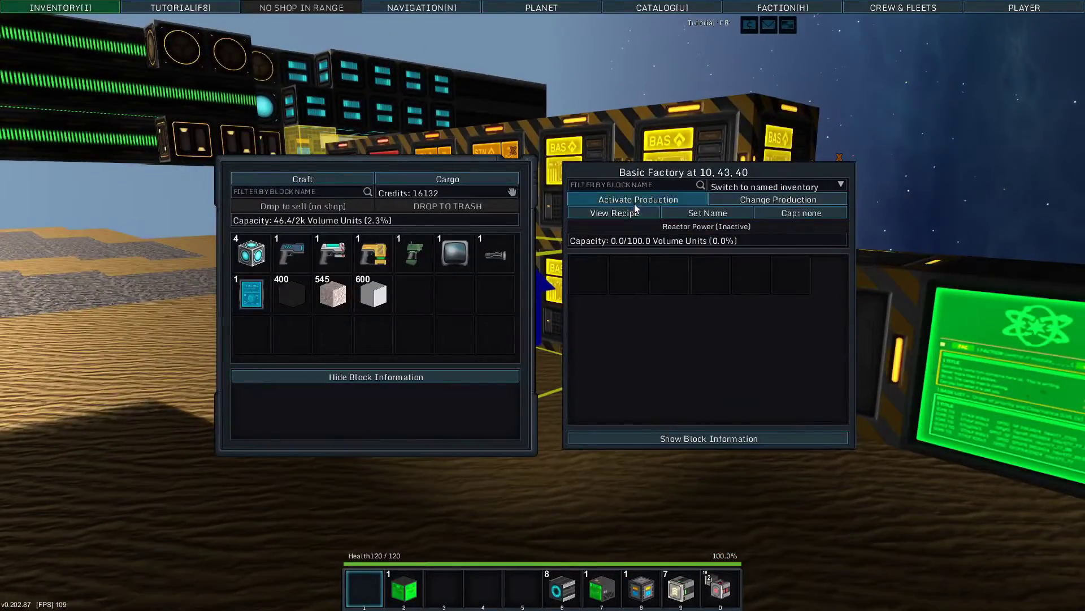
{"action": "key", "text": "Escape"}
{"action": "key", "text": "r"}
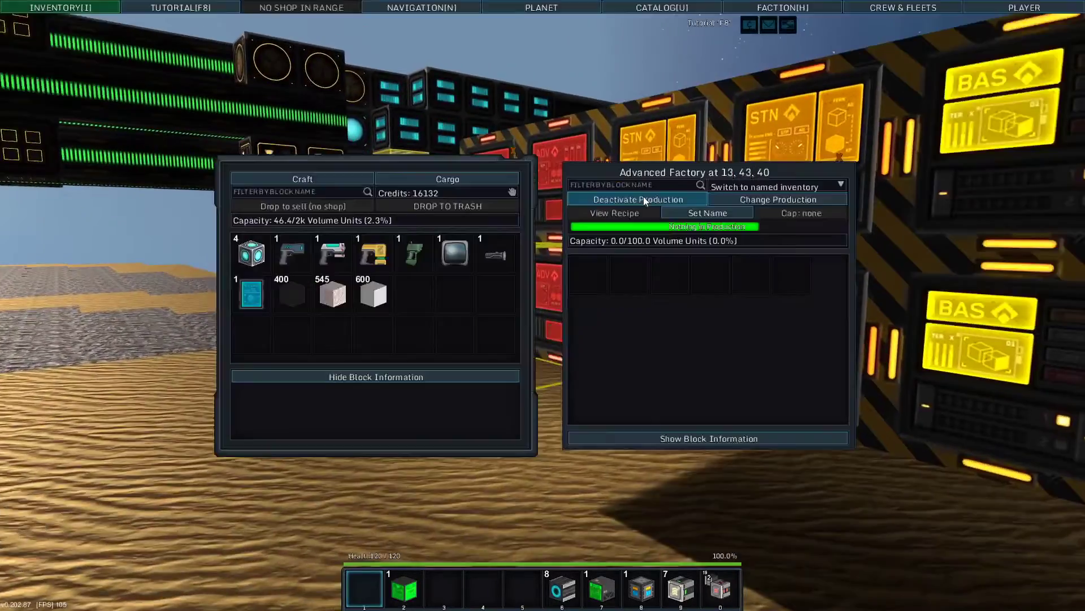
{"action": "key", "text": "Escape"}
{"action": "key", "text": "r"}
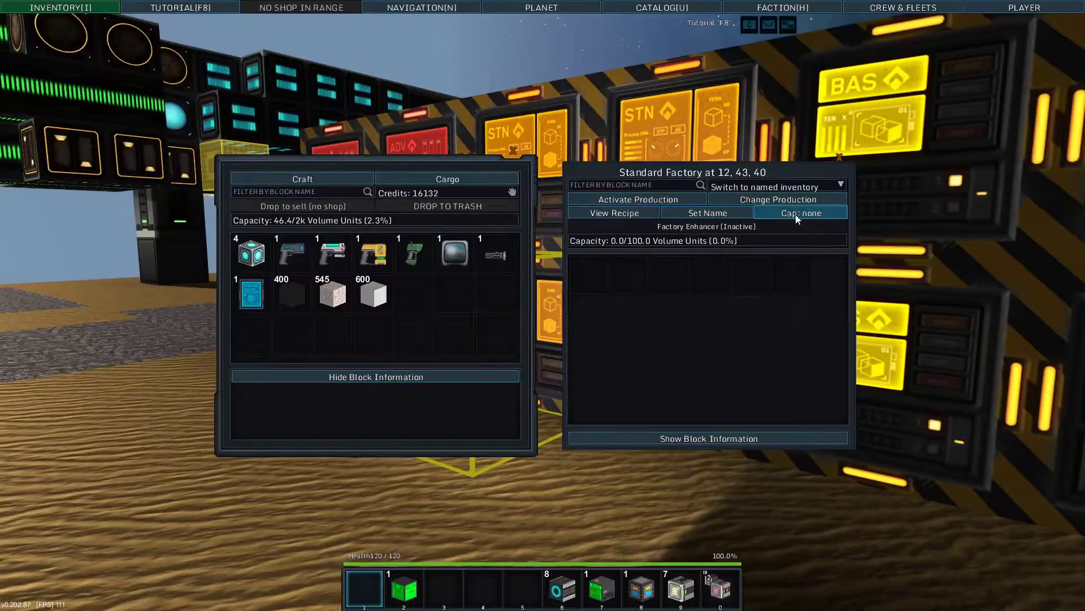
{"action": "key", "text": "Escape"}
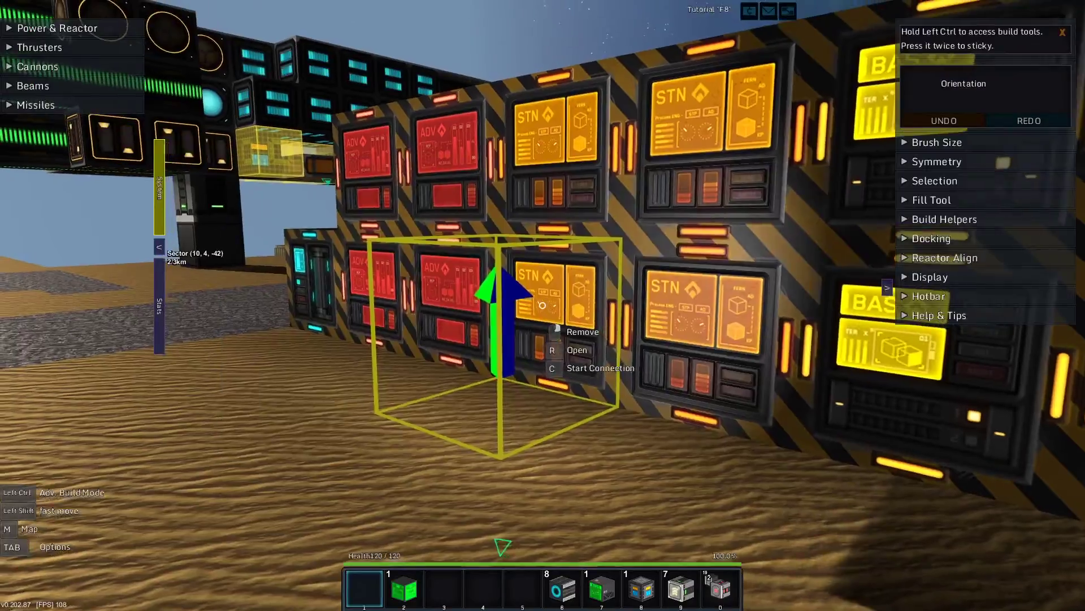
{"action": "key", "text": "w"}
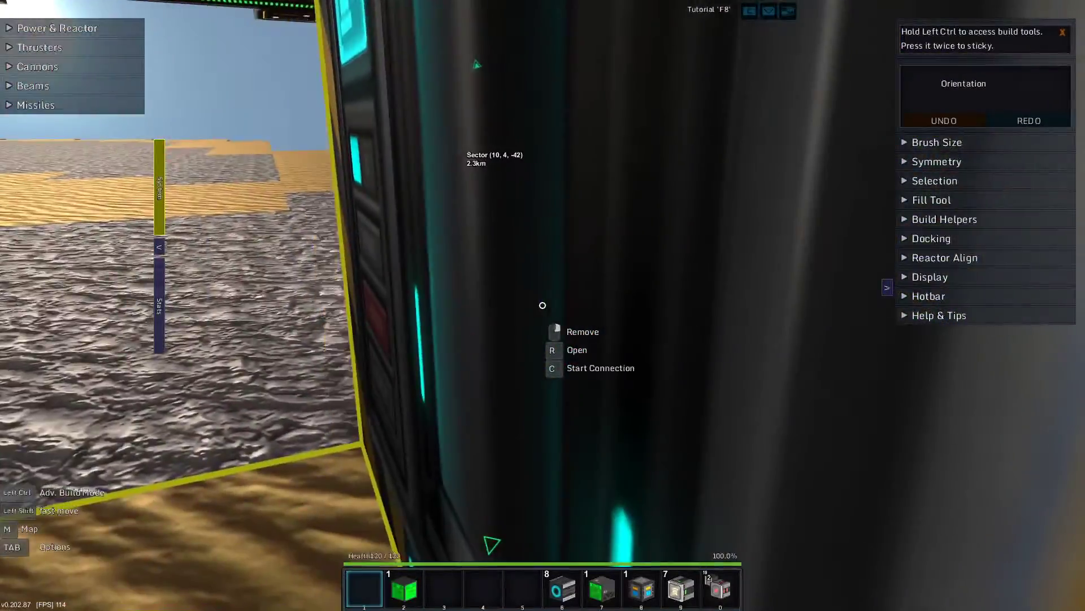
{"action": "key", "text": "i"}
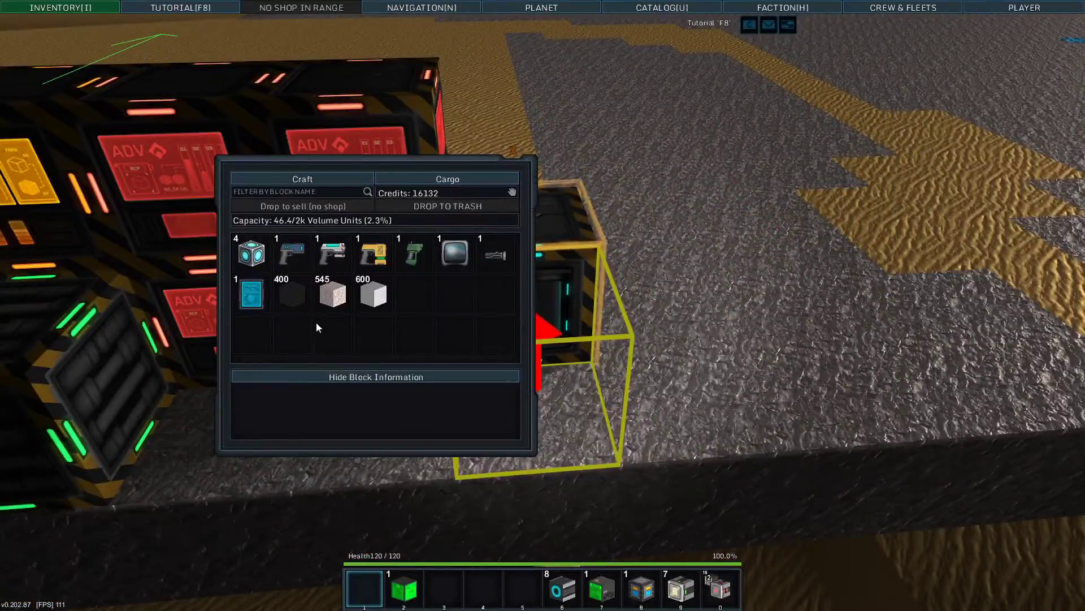
- Put a stash item in hotbar slot 1, back away, and view the refinery producing capsules
{"action": "key", "text": "i"}
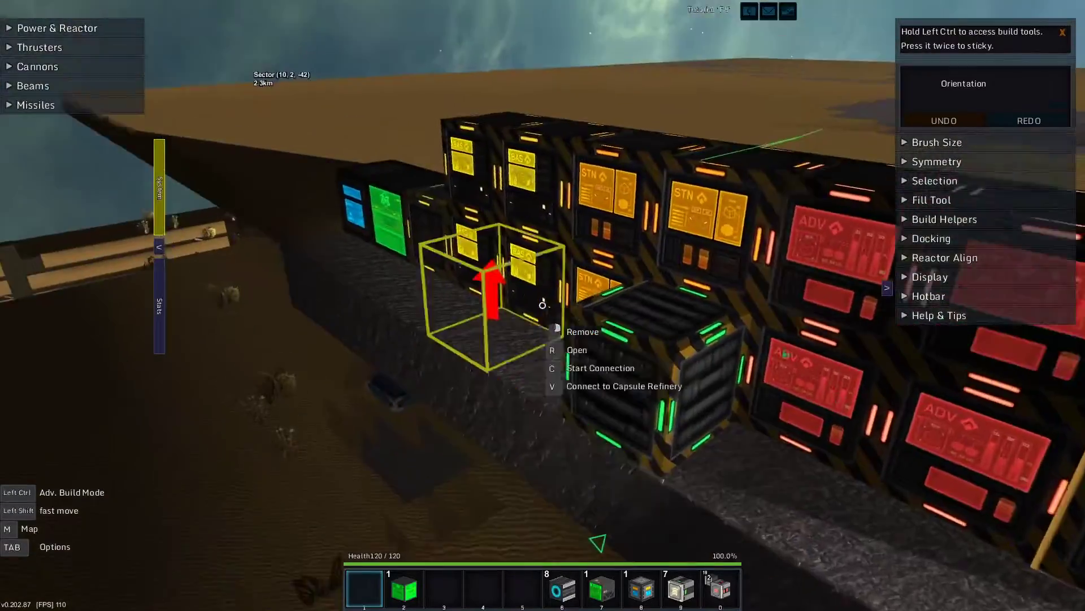
{"action": "key", "text": "r"}
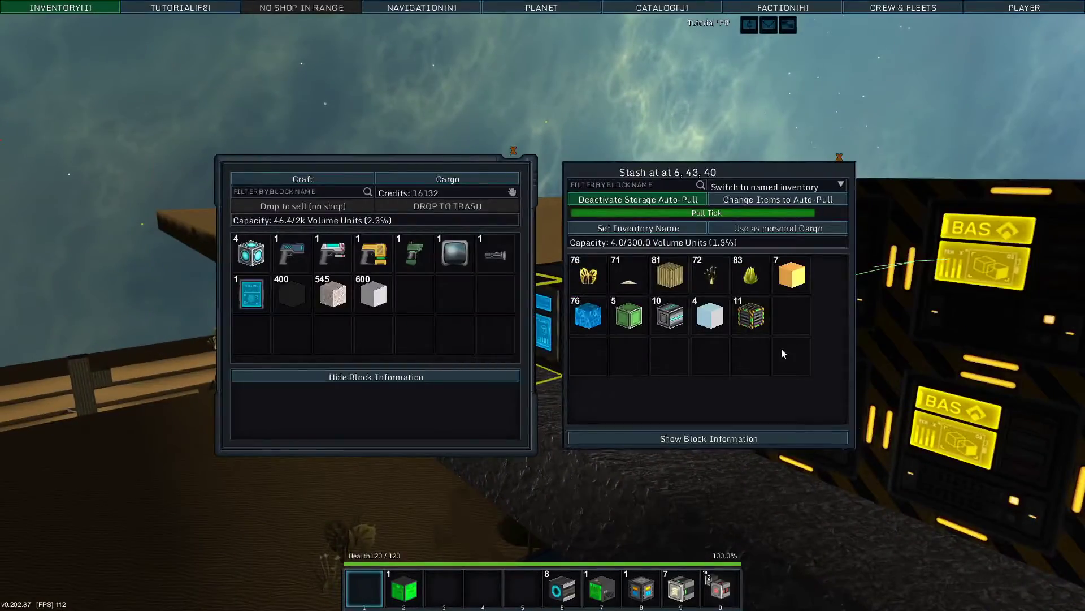
{"action": "key", "text": "1"}
{"action": "key", "text": "Escape"}
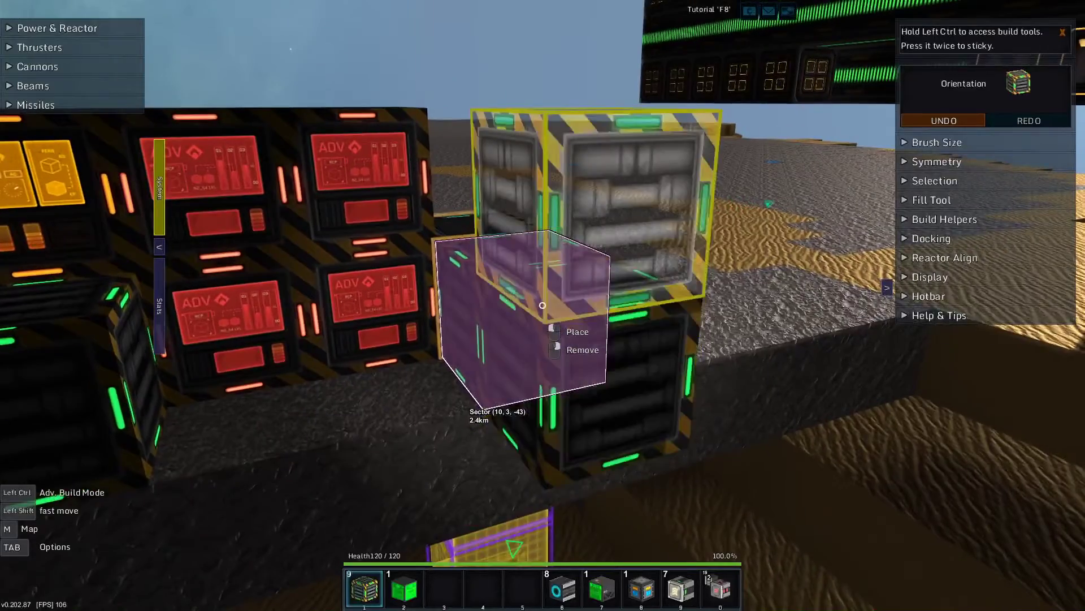
{"action": "key", "text": "s"}
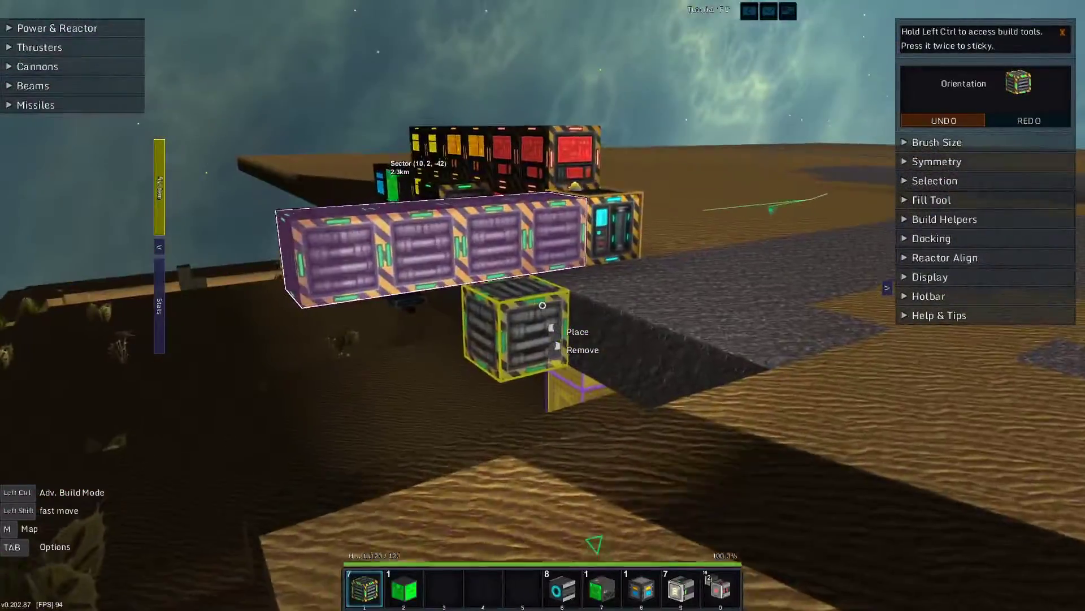
{"action": "key", "text": "r"}
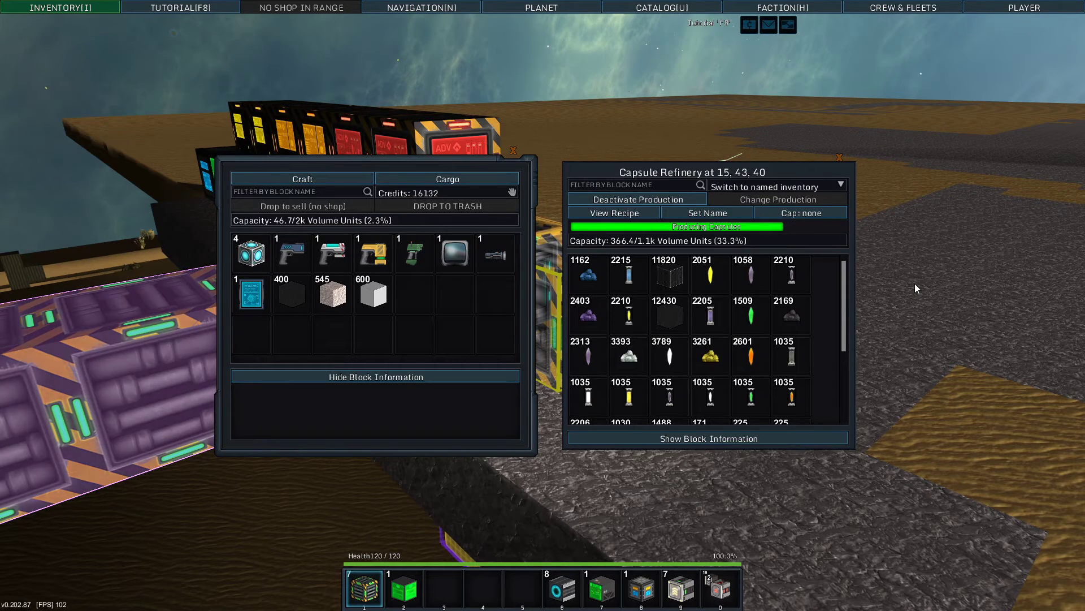
{"action": "scroll", "coordinate": [762, 330], "scroll_direction": "down", "scroll_amount": 2}
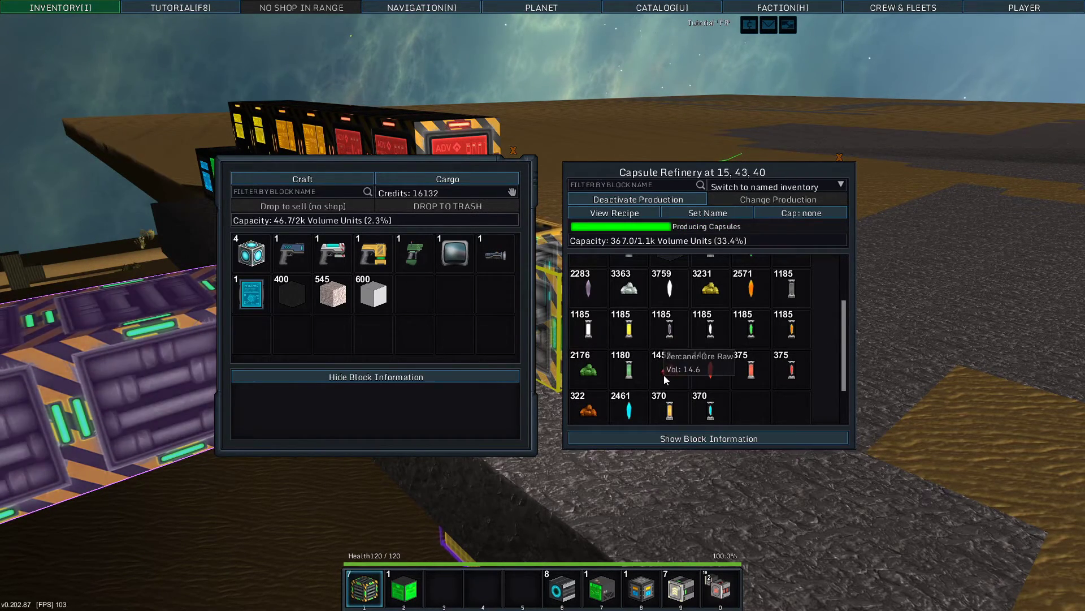
{"action": "key", "text": "i"}
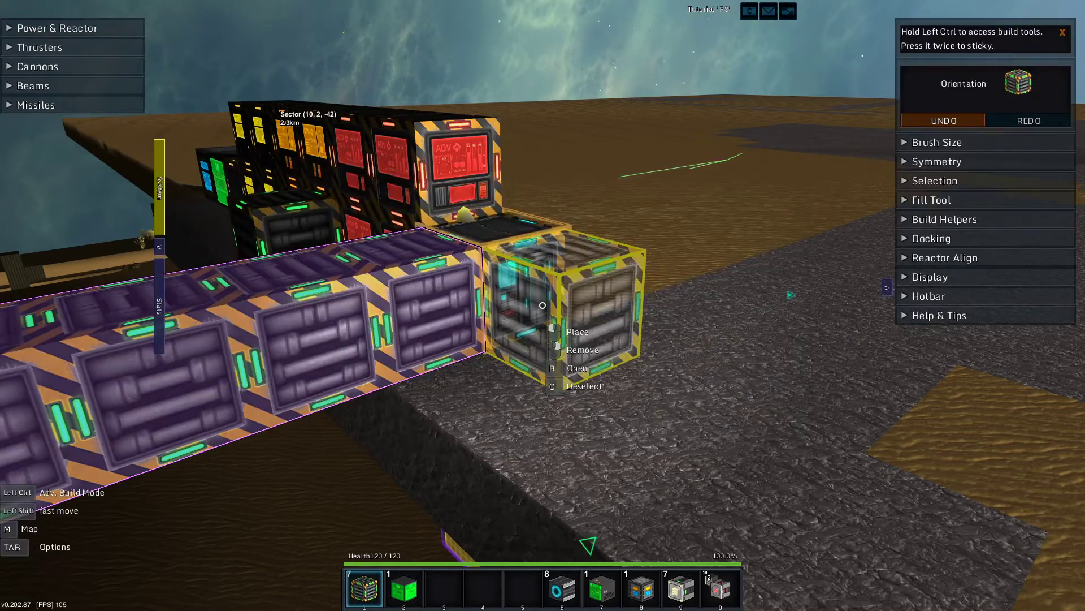
{"action": "key", "text": "w"}
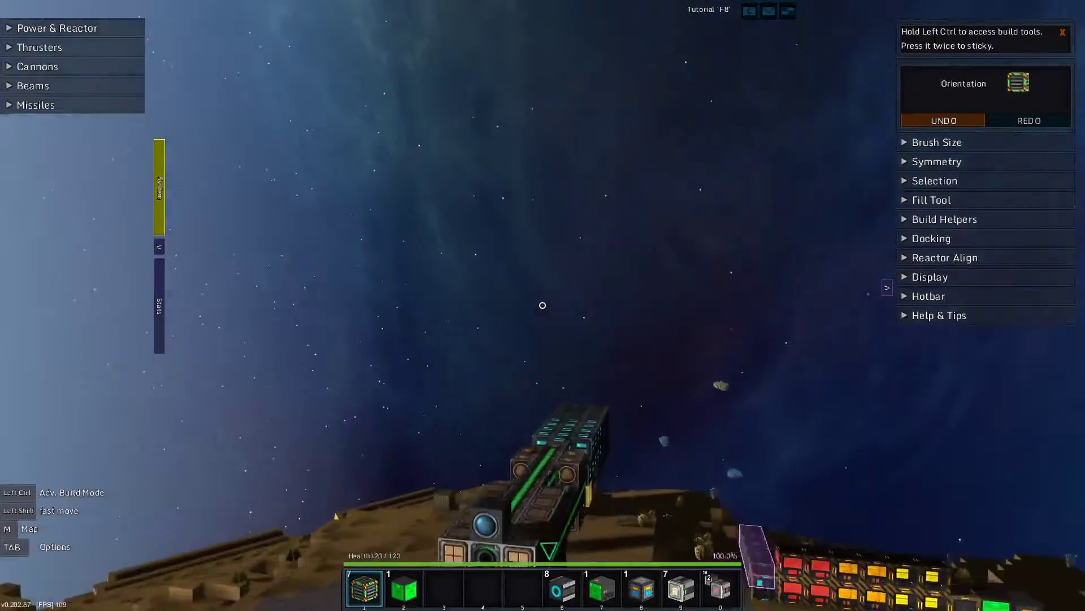
{"action": "key", "text": "w"}
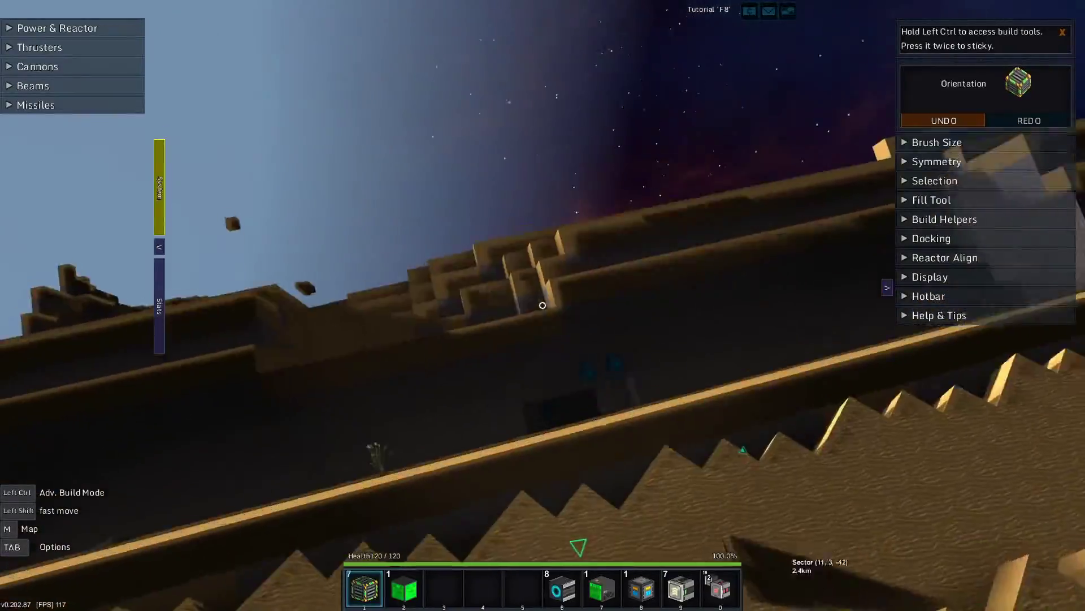
{"action": "key", "text": "w"}
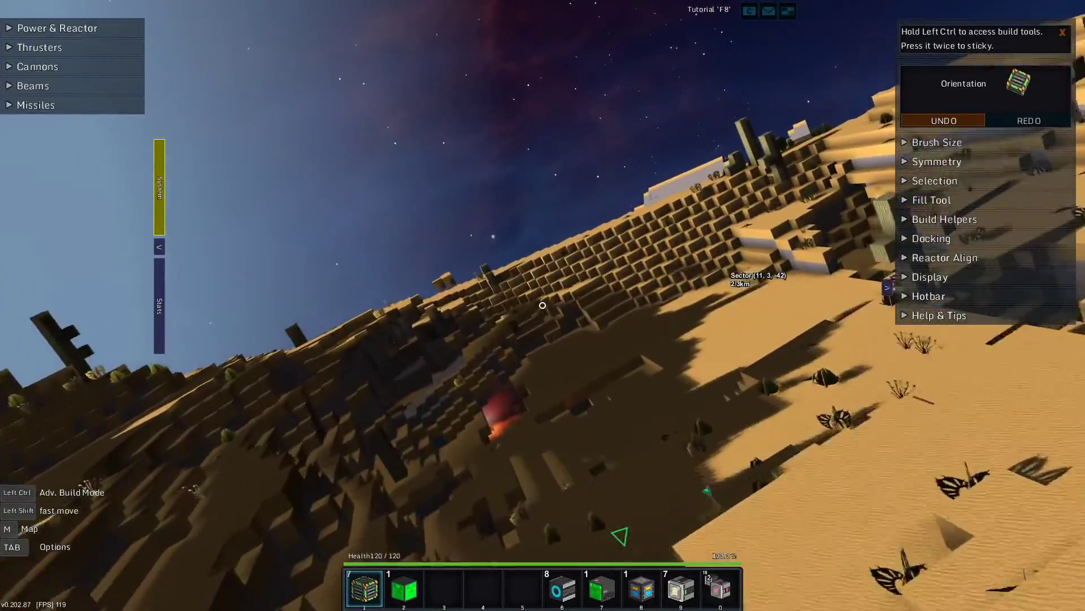
{"action": "key", "text": "w"}
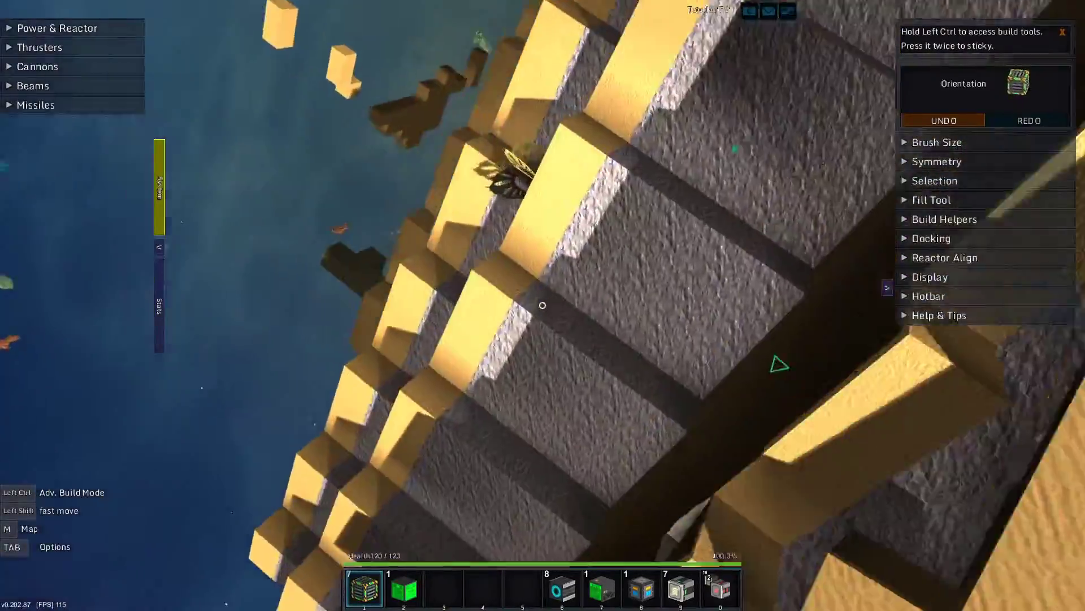
{"action": "key", "text": "s"}
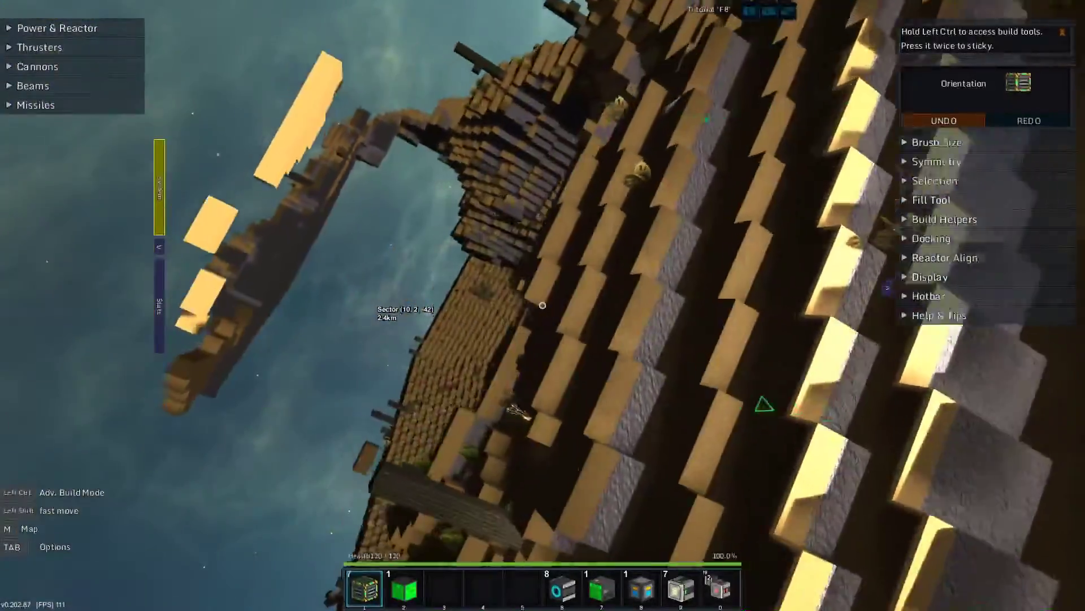
{"action": "key", "text": "w"}
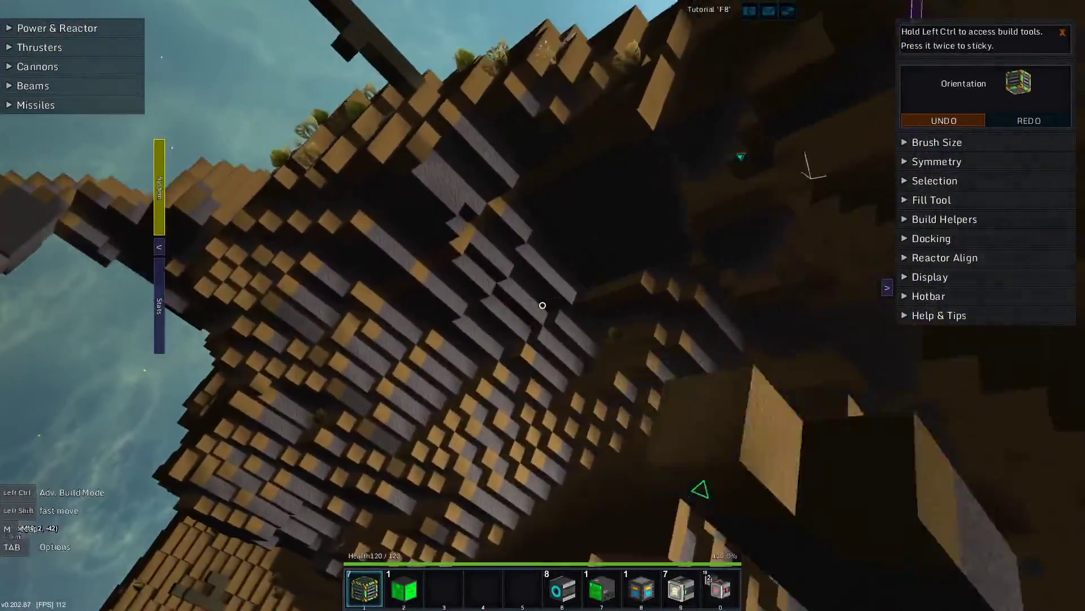
{"action": "key", "text": "w"}
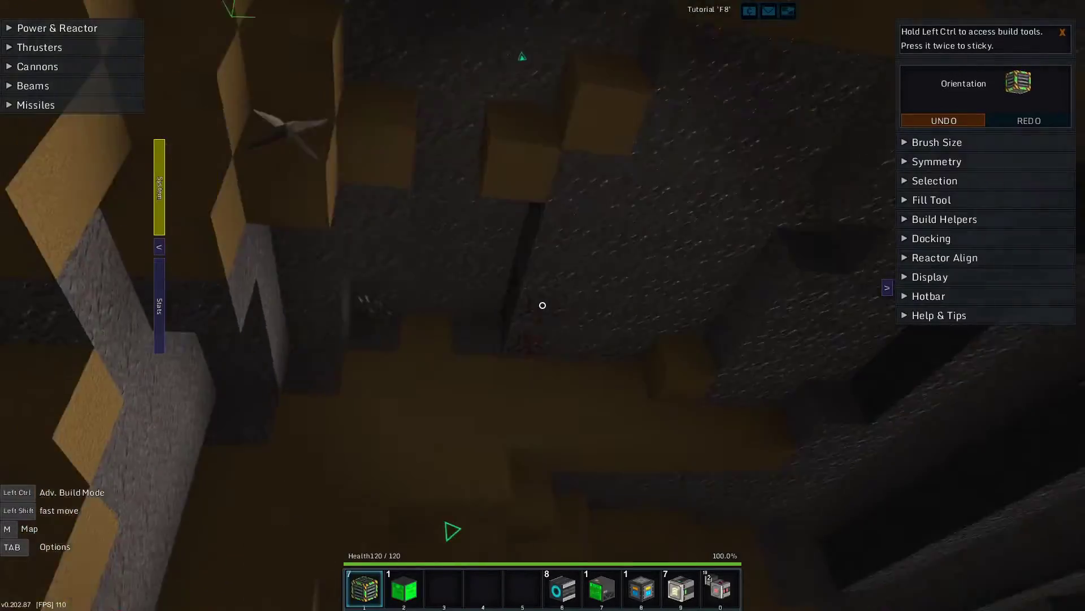
{"action": "key", "text": "w"}
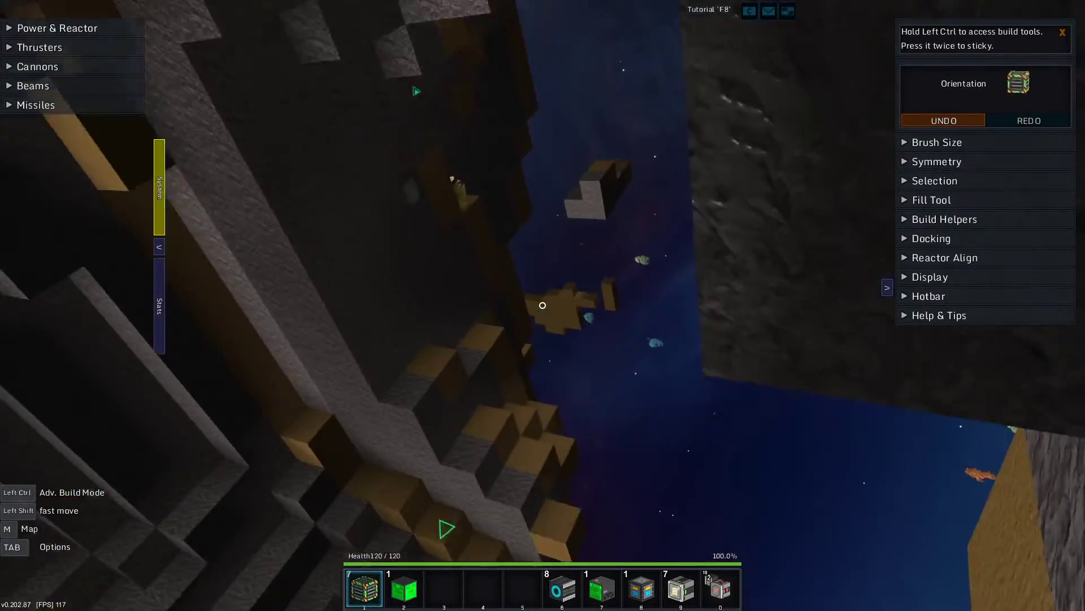
{"action": "key", "text": "w"}
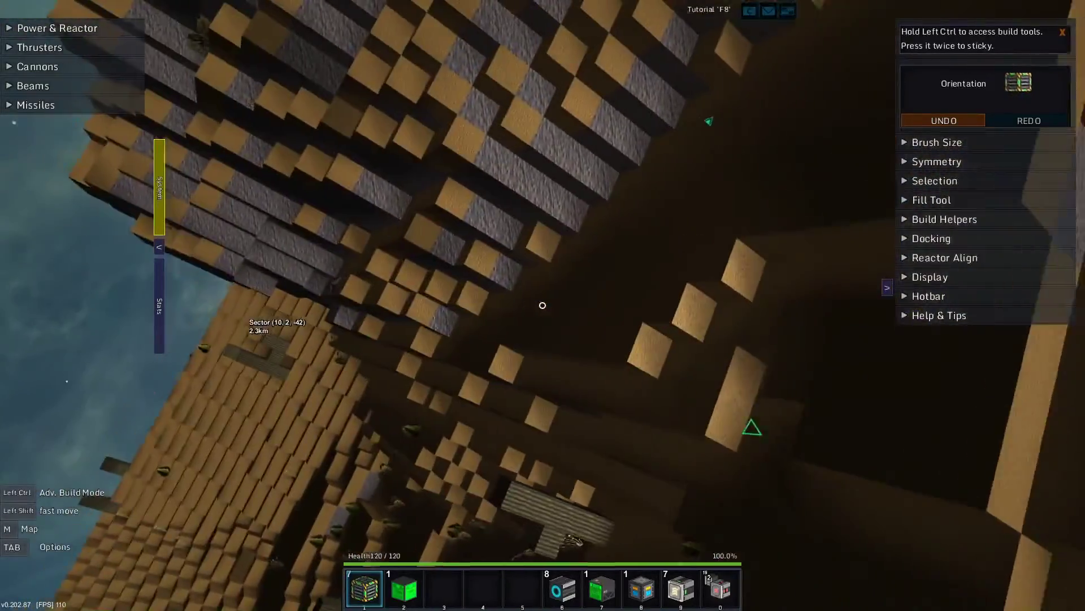
{"action": "key", "text": "w"}
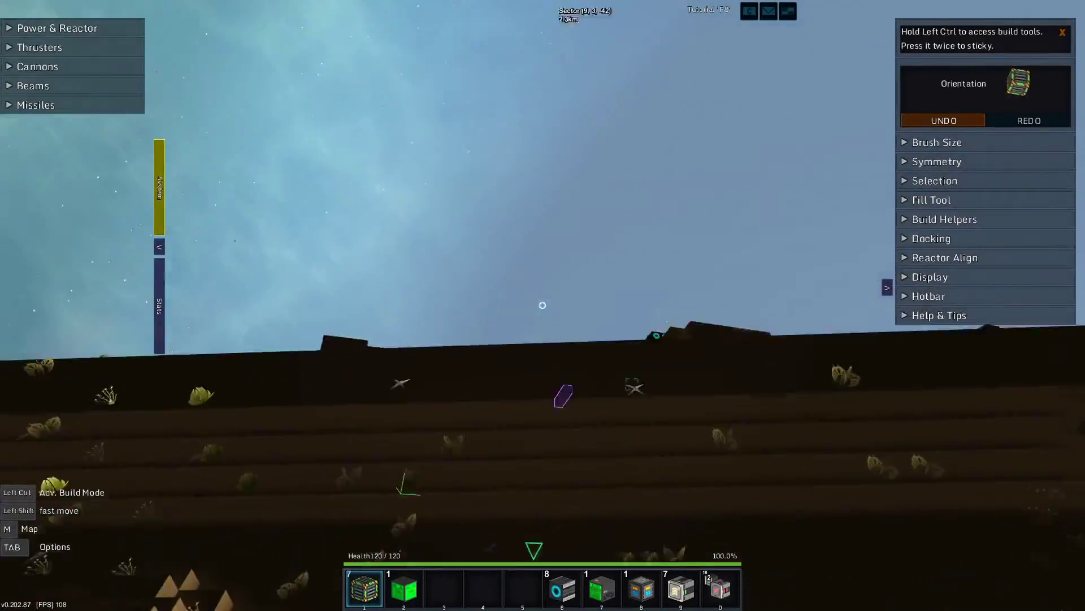
{"action": "key", "text": "w"}
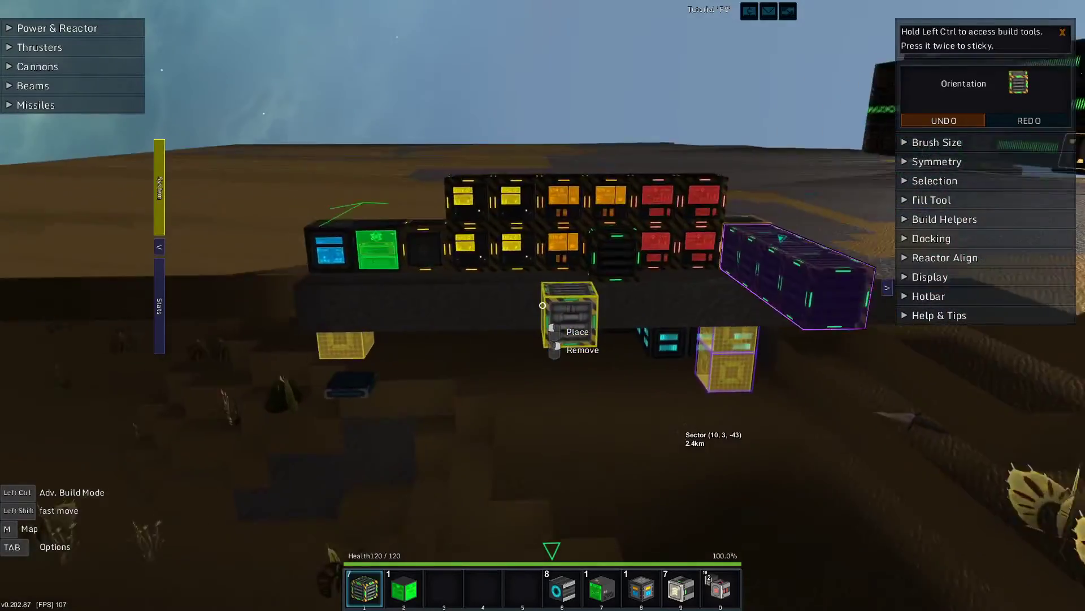
- Circle the factory row, viewing it from above, up close, and from the side
{"action": "key", "text": "w"}
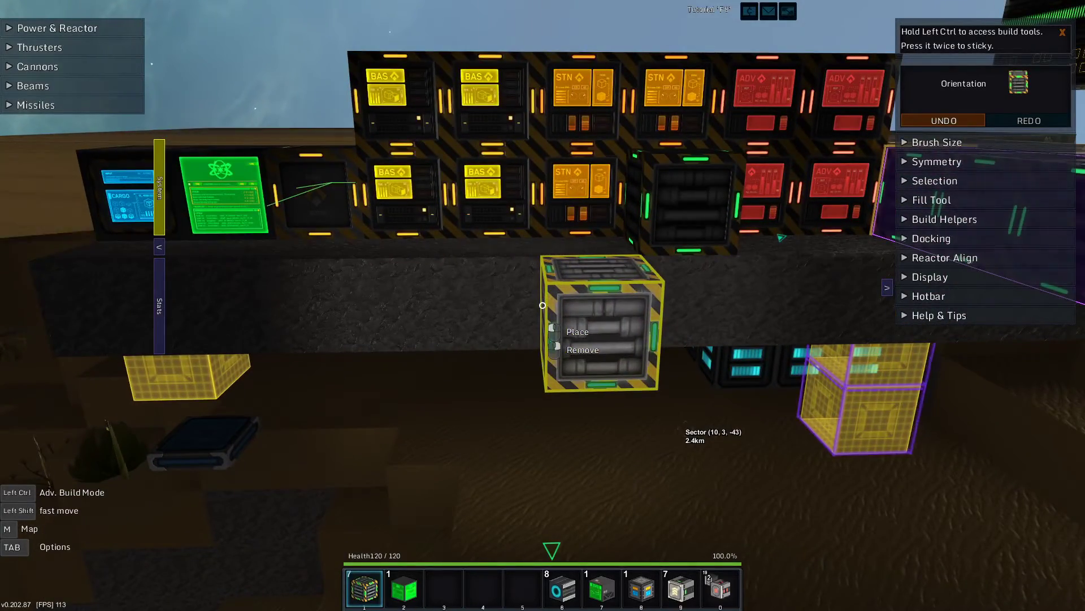
{"action": "key", "text": "a"}
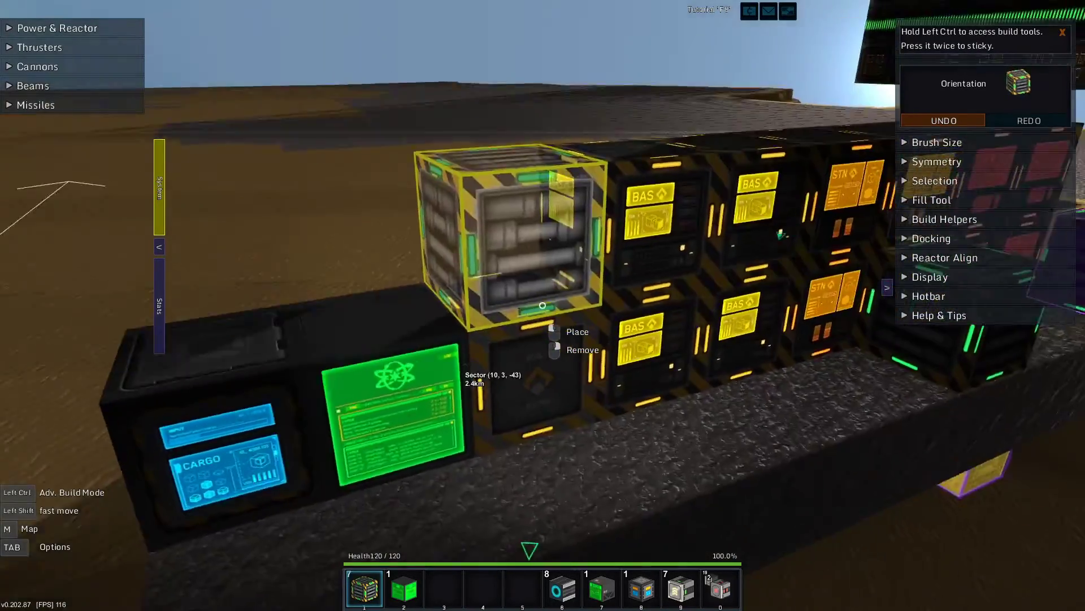
{"action": "key", "text": "w"}
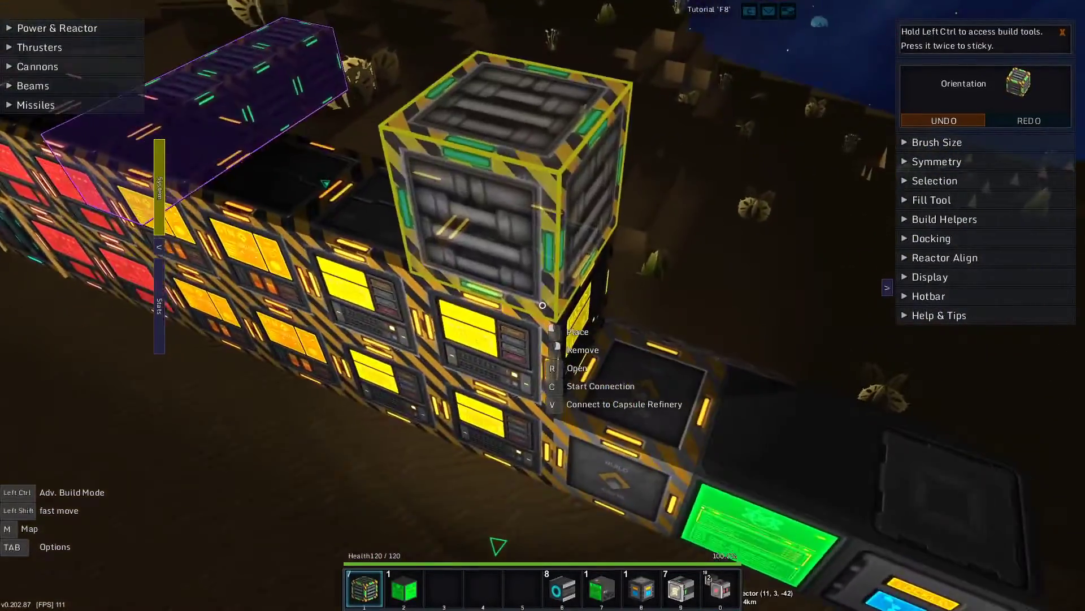
{"action": "key", "text": "s"}
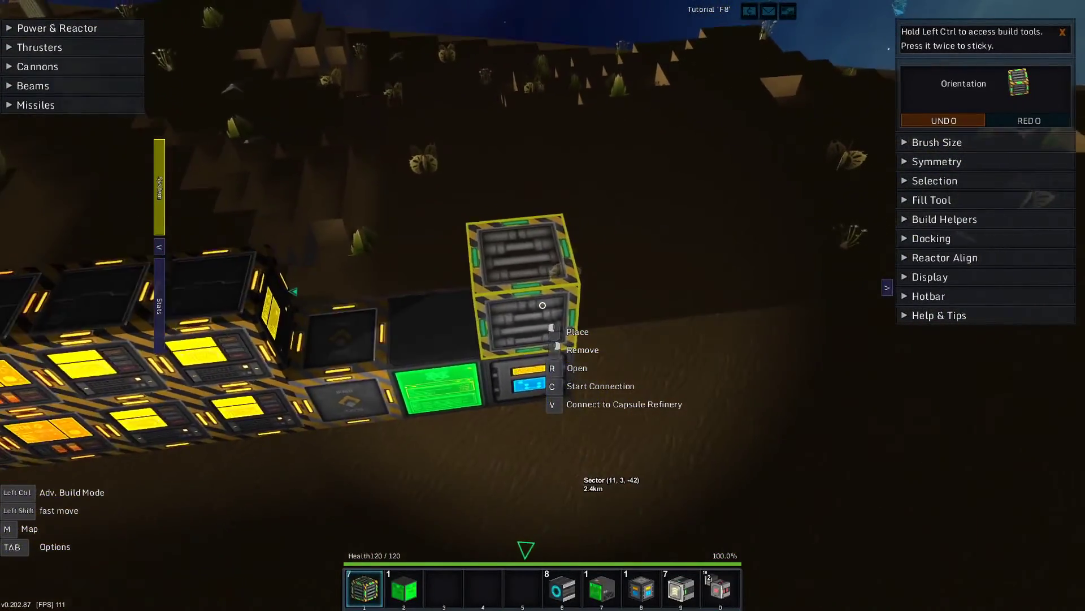
{"action": "key", "text": "a"}
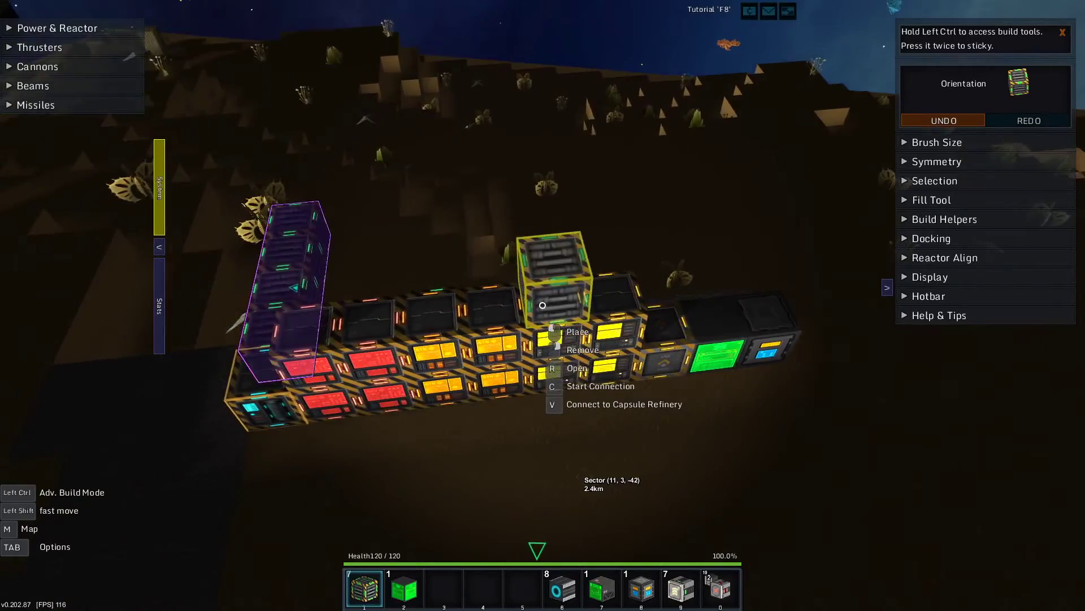
{"action": "key", "text": "d"}
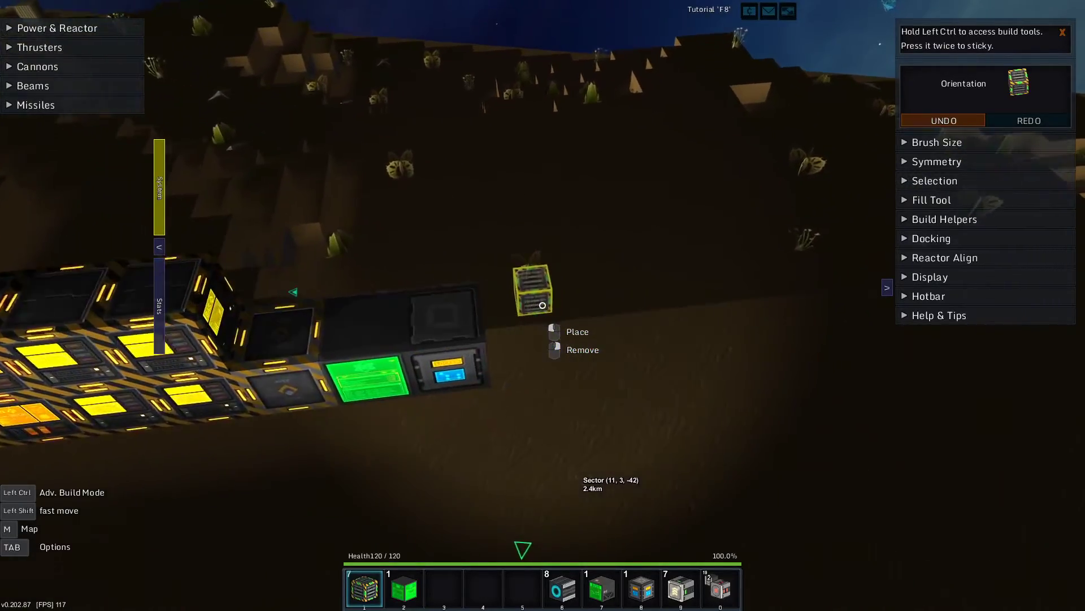
{"action": "scroll", "coordinate": [543, 305], "scroll_direction": "down", "scroll_amount": 2}
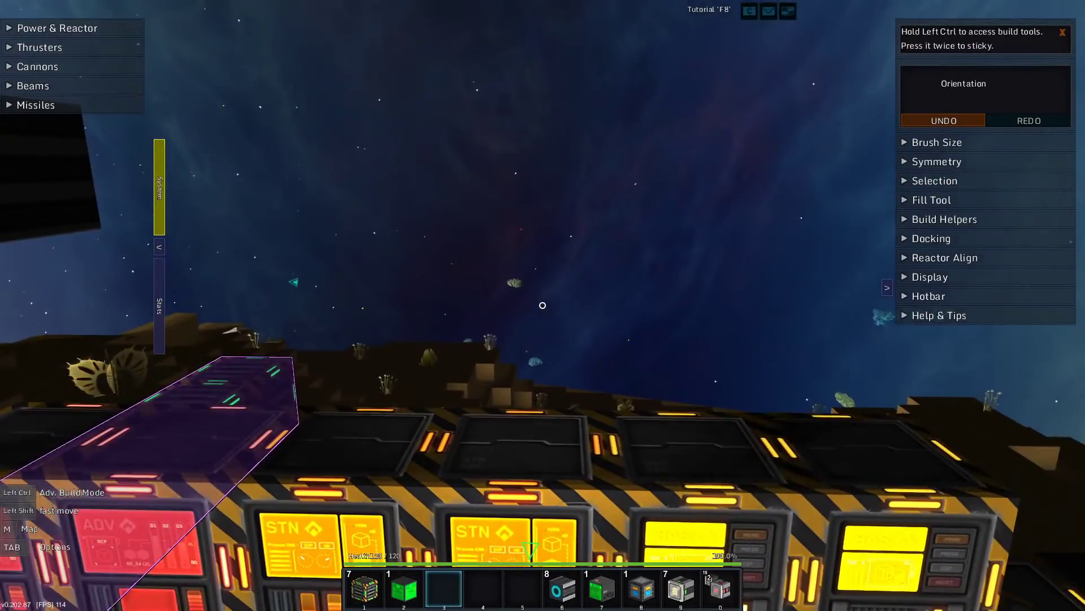